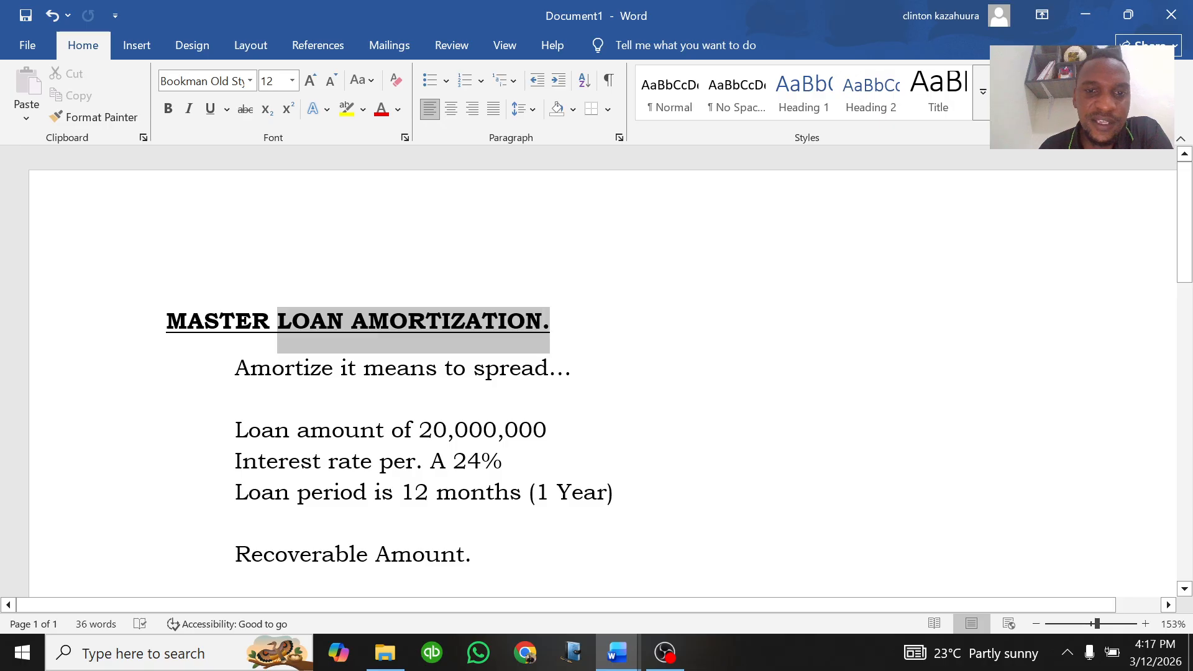
Step: Highlight the "LOAN AMORTIZATION." part of the title in yellow
left_click(346, 109)
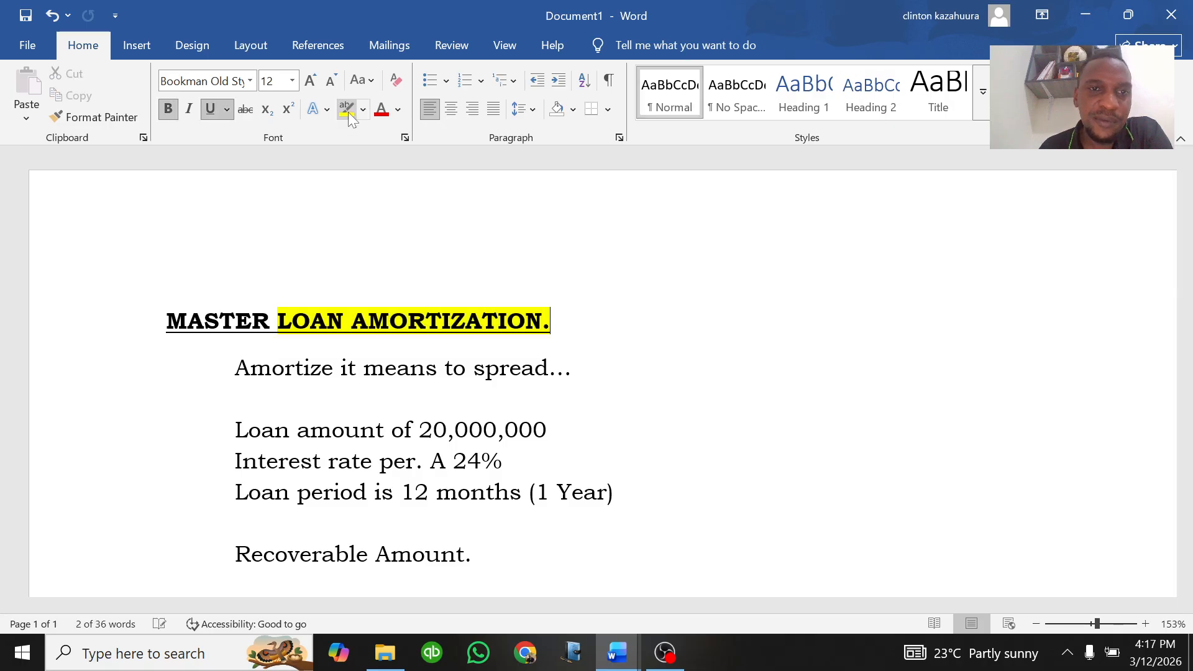
left_click(425, 320)
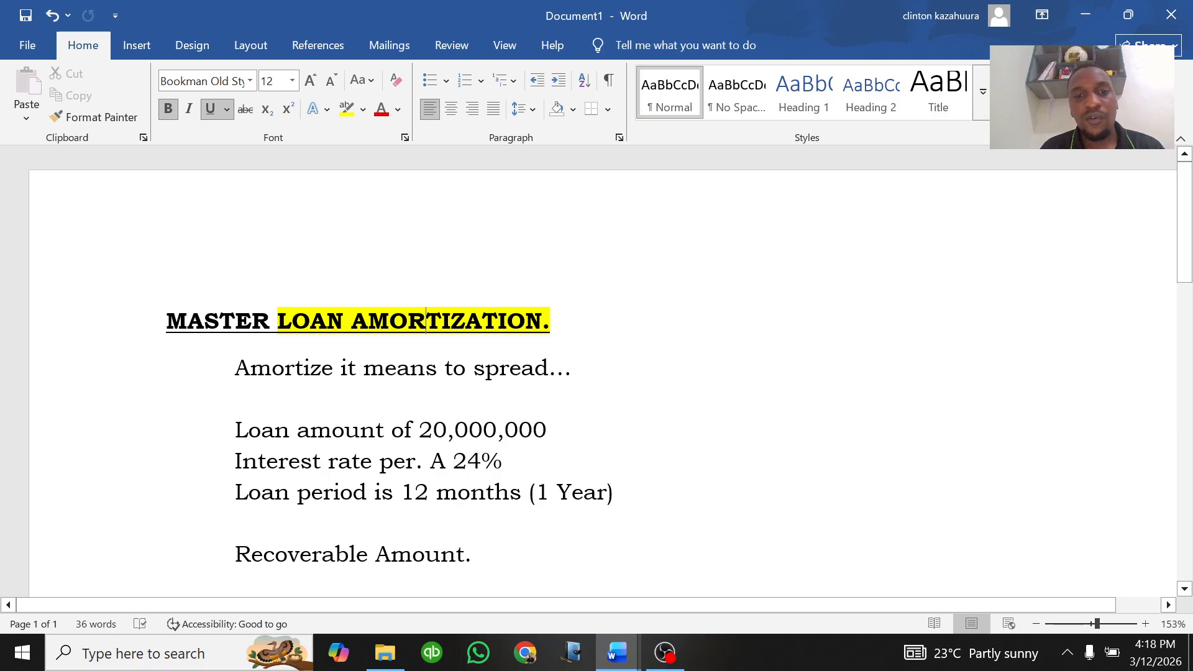
left_click(551, 321)
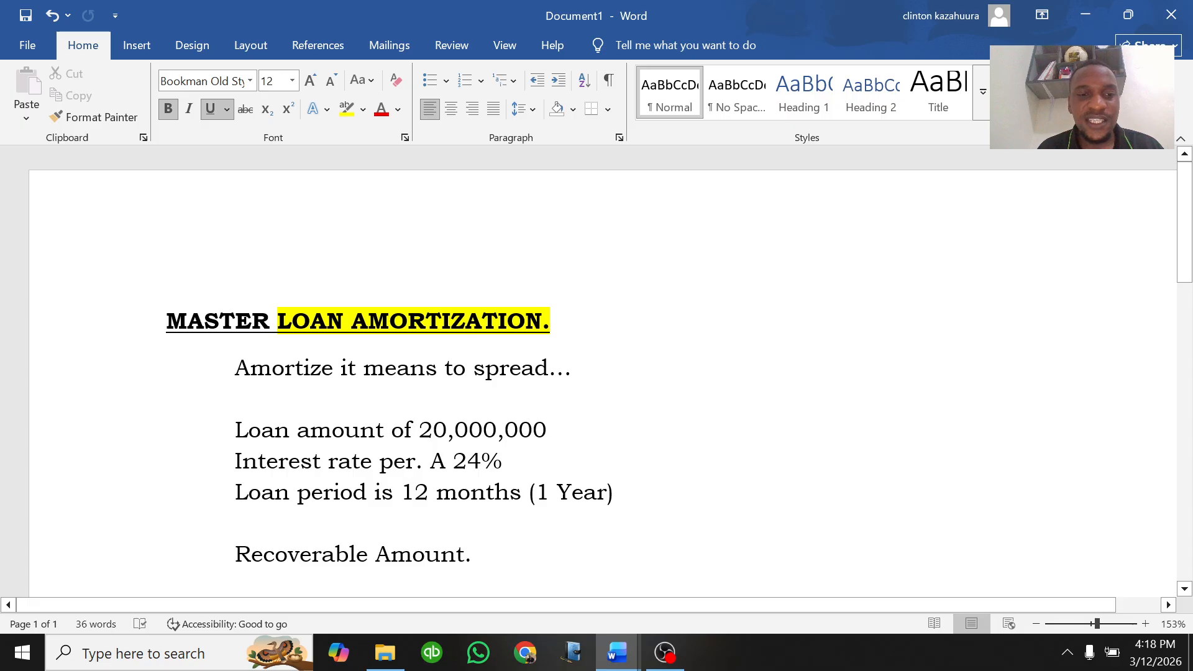
Step: Add a new line "Computer, MS excel" above the Amortize definition and highlight it in yellow
left_click(237, 368)
key("Return")
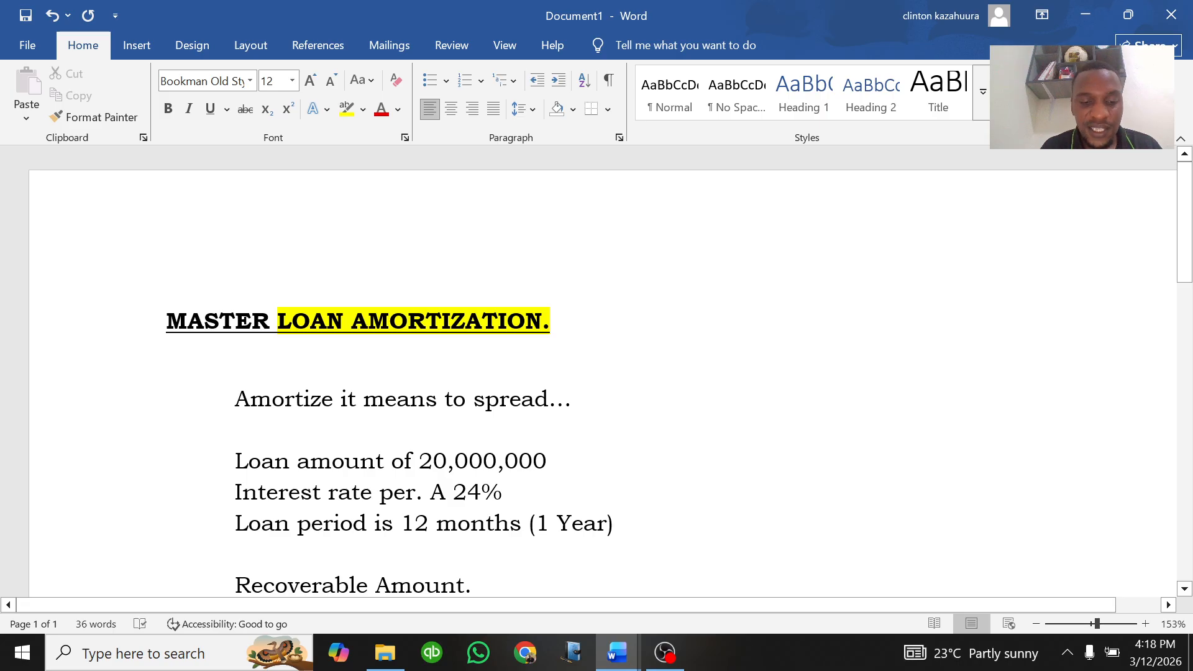
type("Comput")
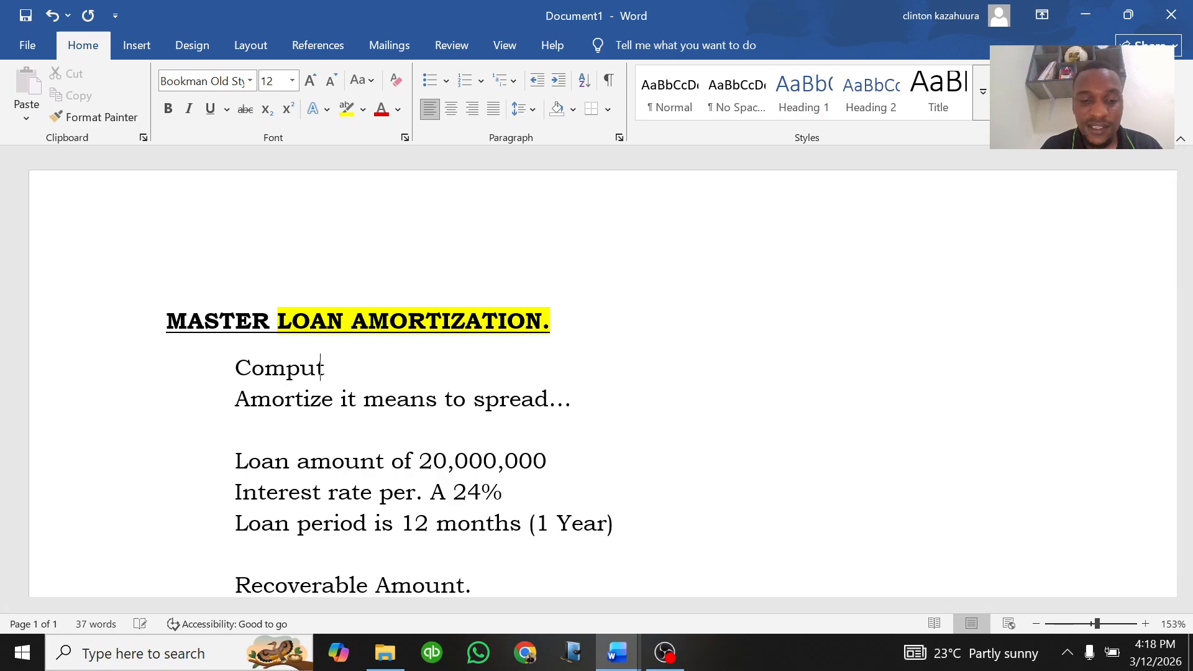
type("er, ")
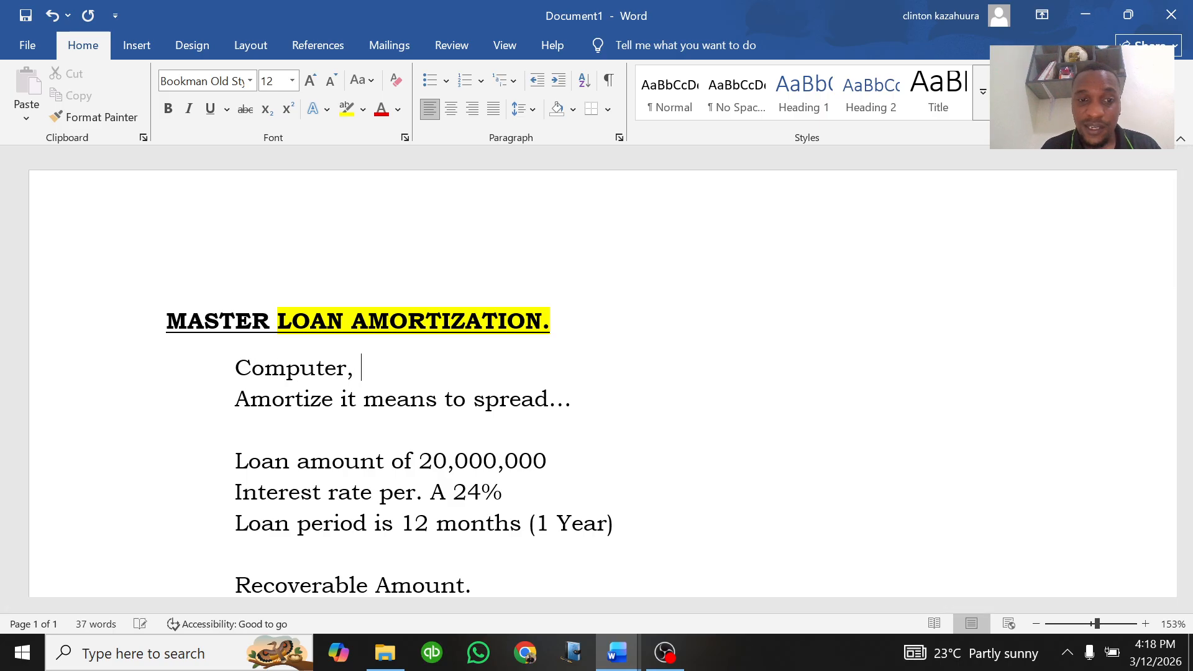
type("MS excel")
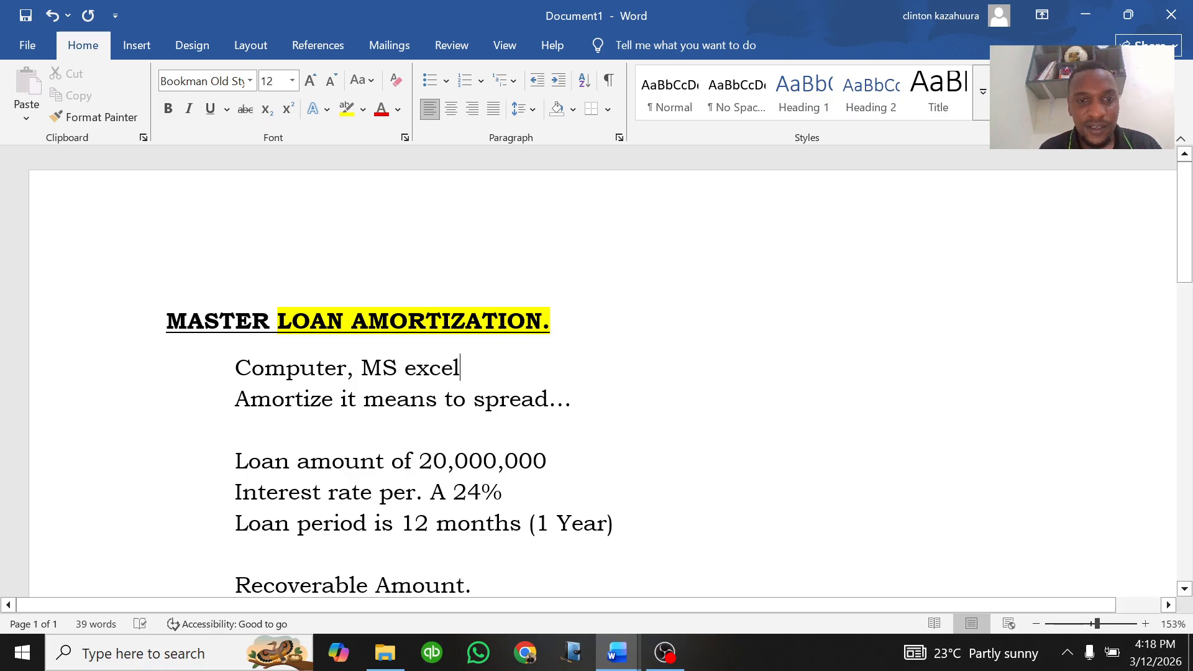
left_click_drag(460, 368, 235, 367)
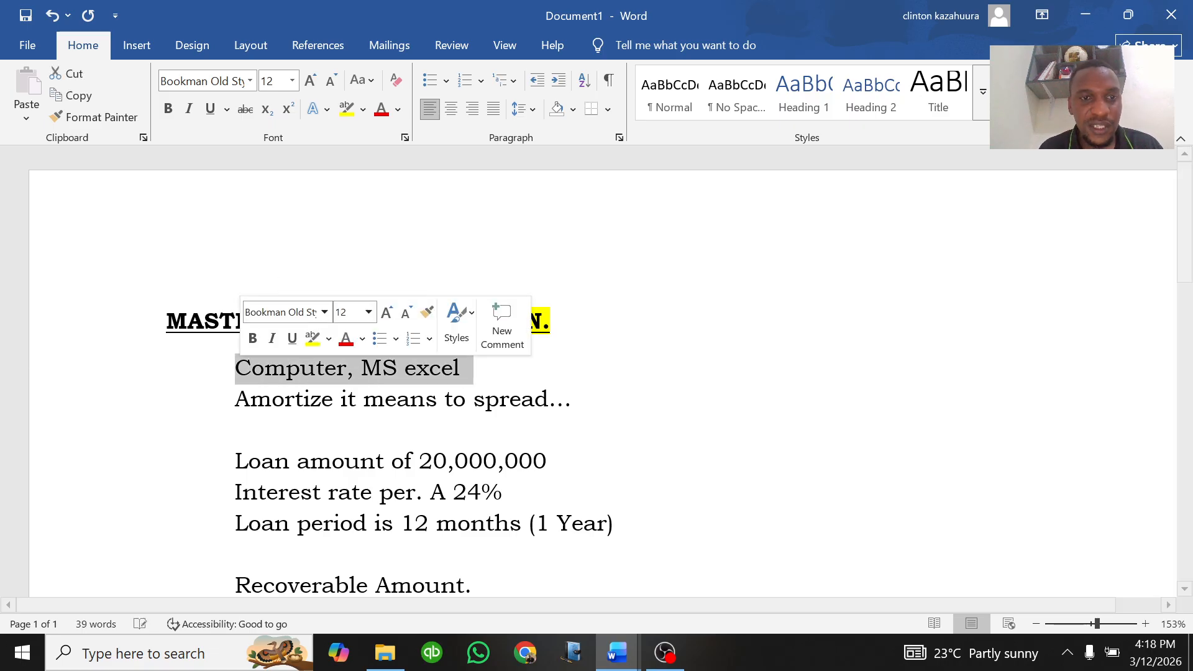
left_click(312, 338)
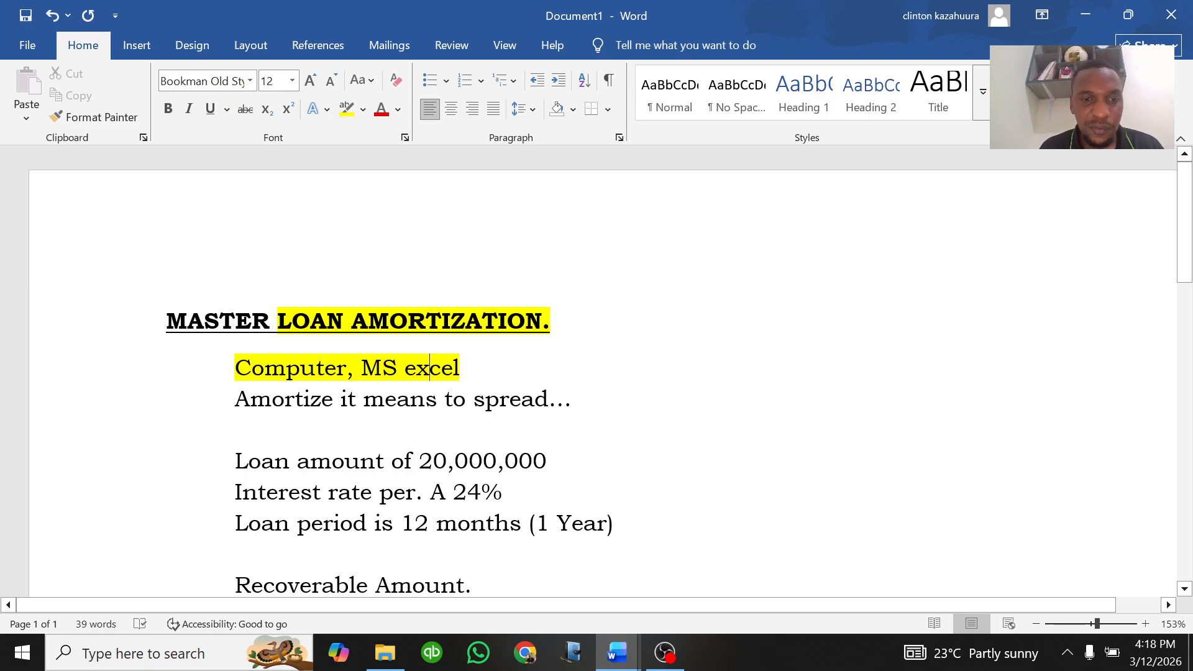
Step: Highlight the "Loan amount of 20,000,000" line in pink
left_click_drag(235, 400, 543, 410)
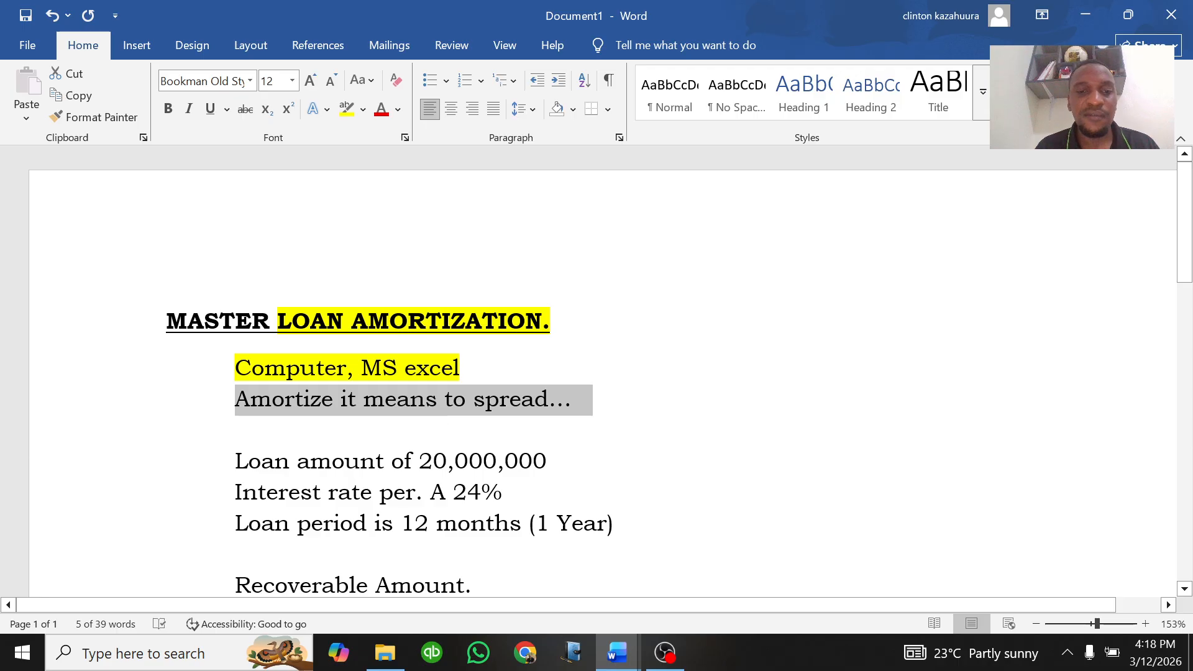
left_click(483, 460)
left_click_drag(548, 460, 250, 461)
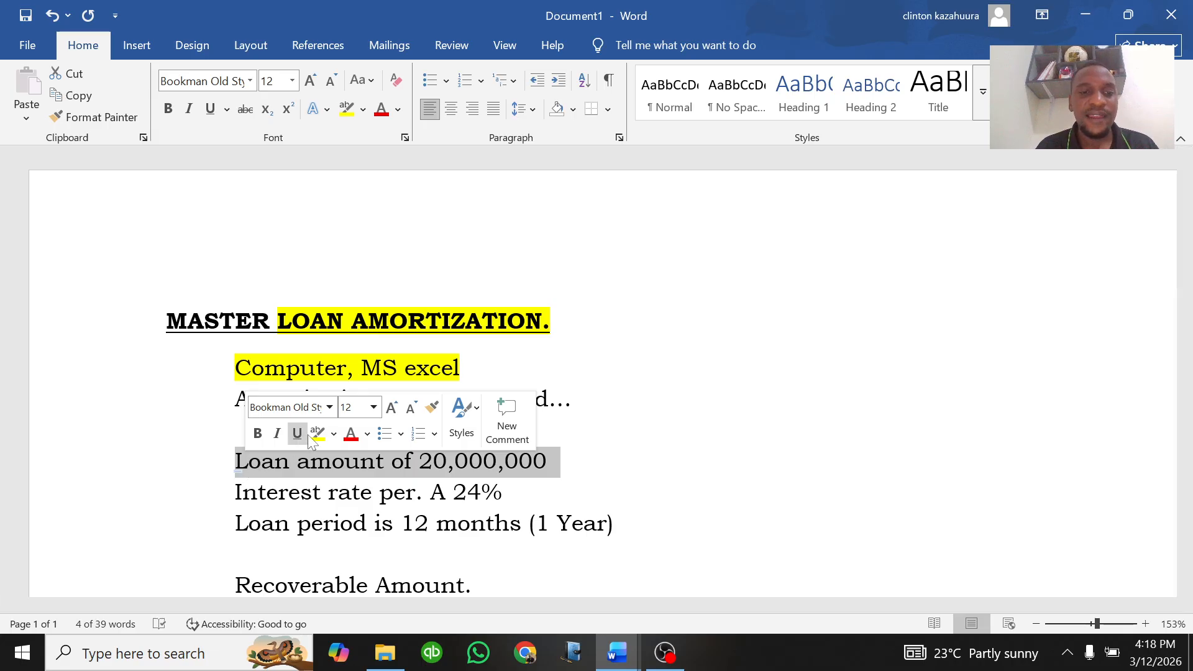
left_click(336, 435)
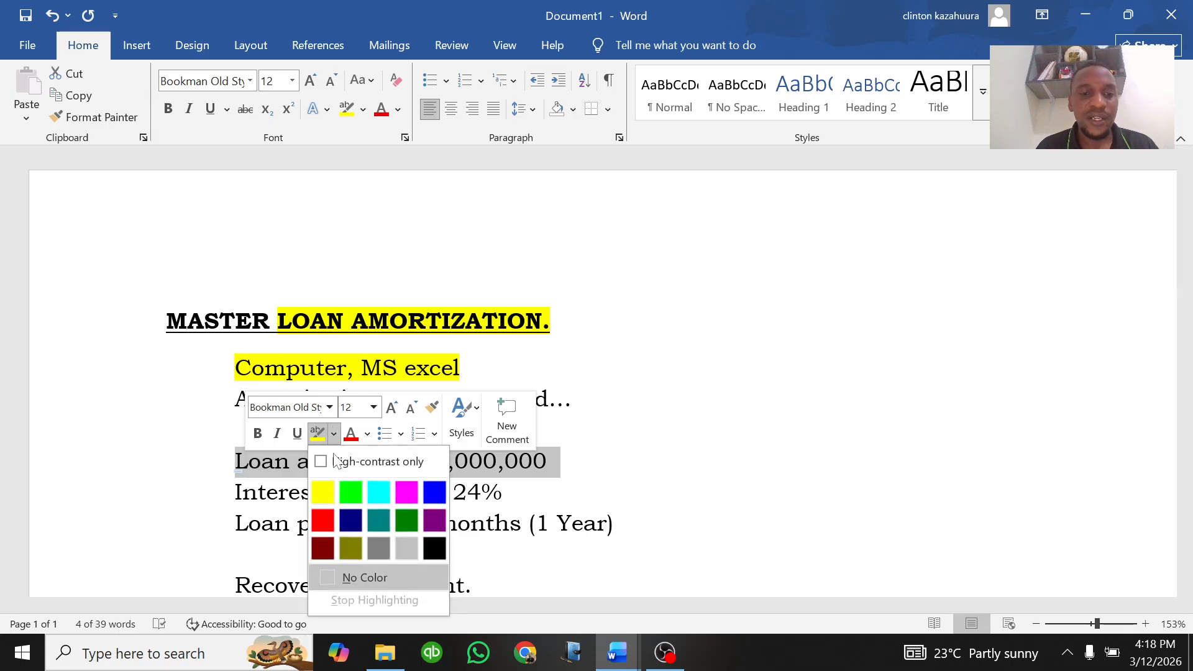
left_click(401, 487)
left_click(455, 461)
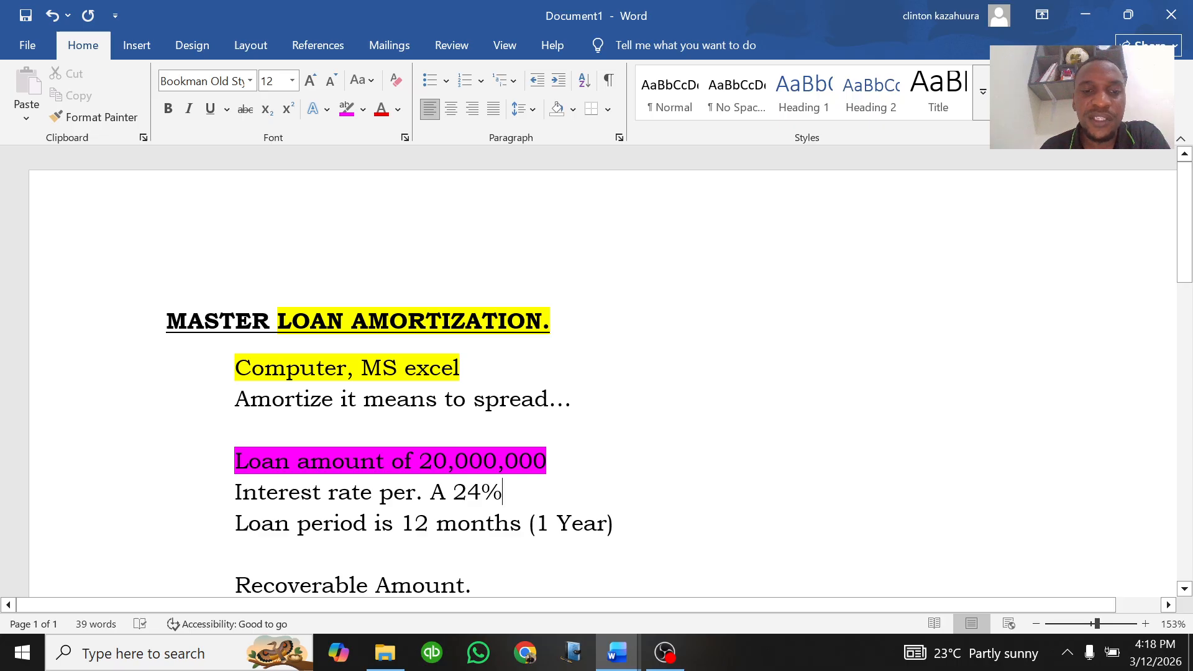
Step: Highlight the interest rate and loan period lines in pink as well
left_click_drag(515, 492, 234, 492)
left_click(346, 108)
scroll(596, 372, "down", 1)
scroll(596, 372, "down", 3)
left_click_drag(235, 390, 627, 390)
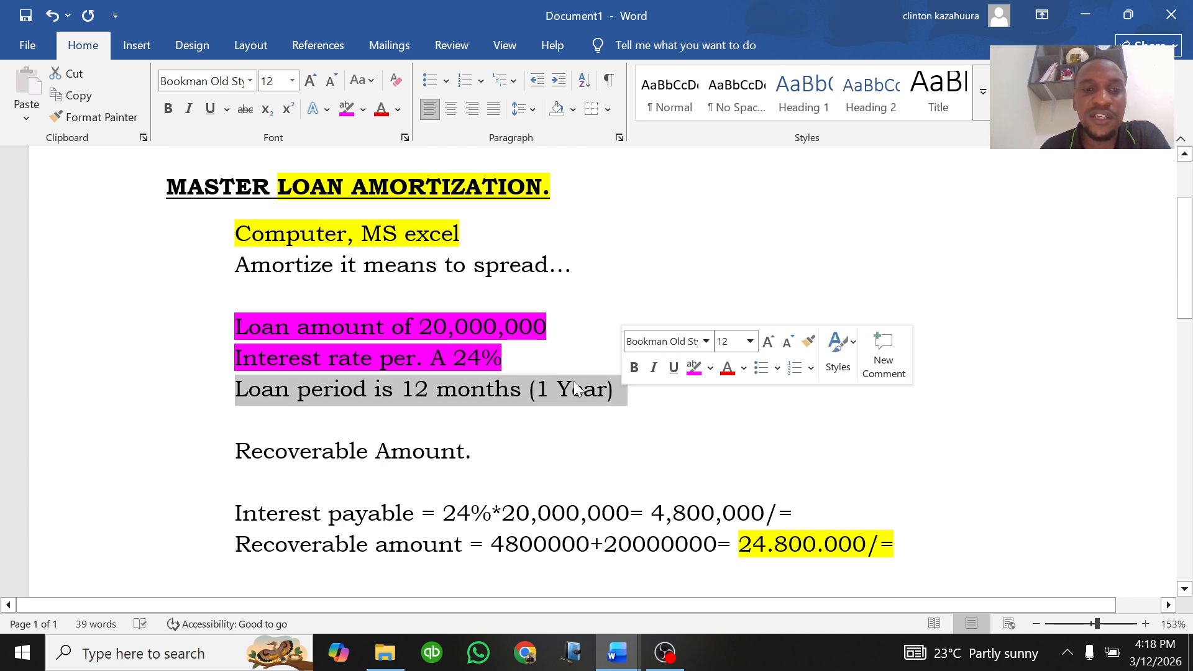
left_click(346, 109)
left_click(614, 390)
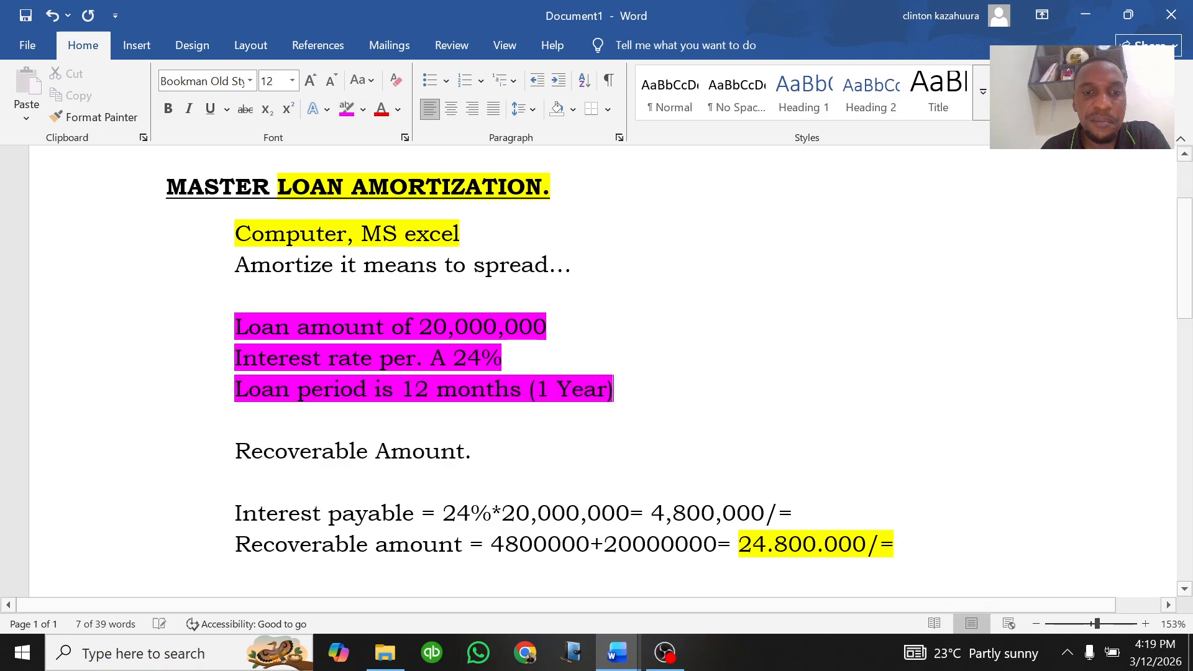
Step: Highlight the "Recoverable Amount." heading in bright green
scroll(491, 385, "down", 2)
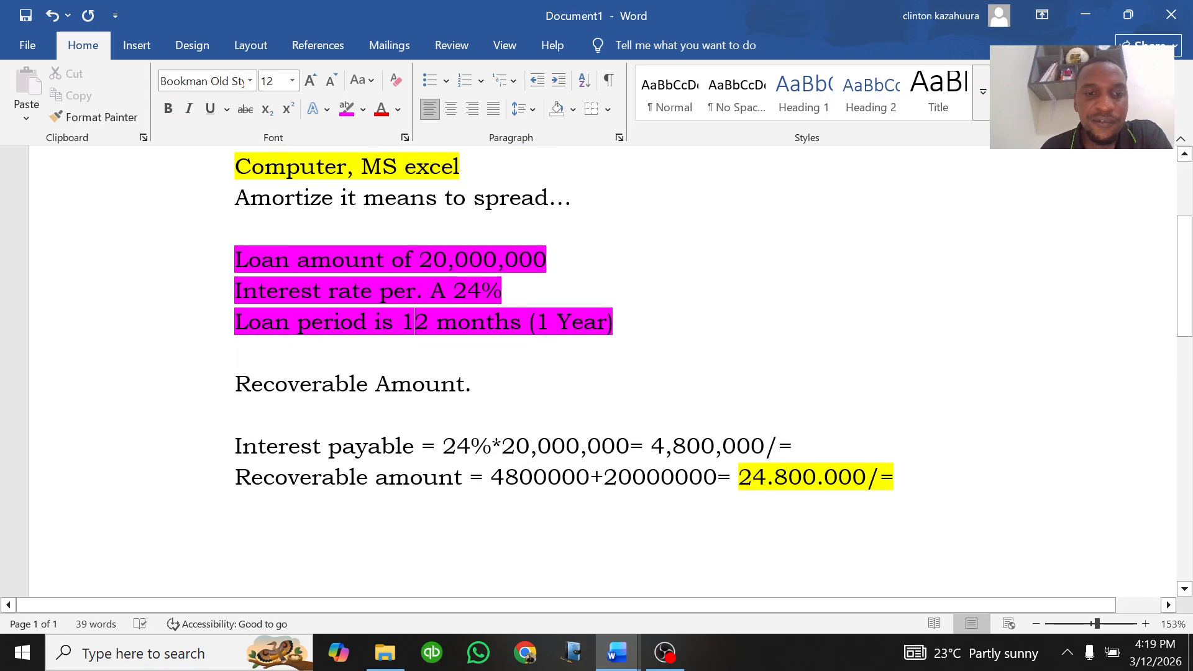
left_click_drag(493, 385, 282, 394)
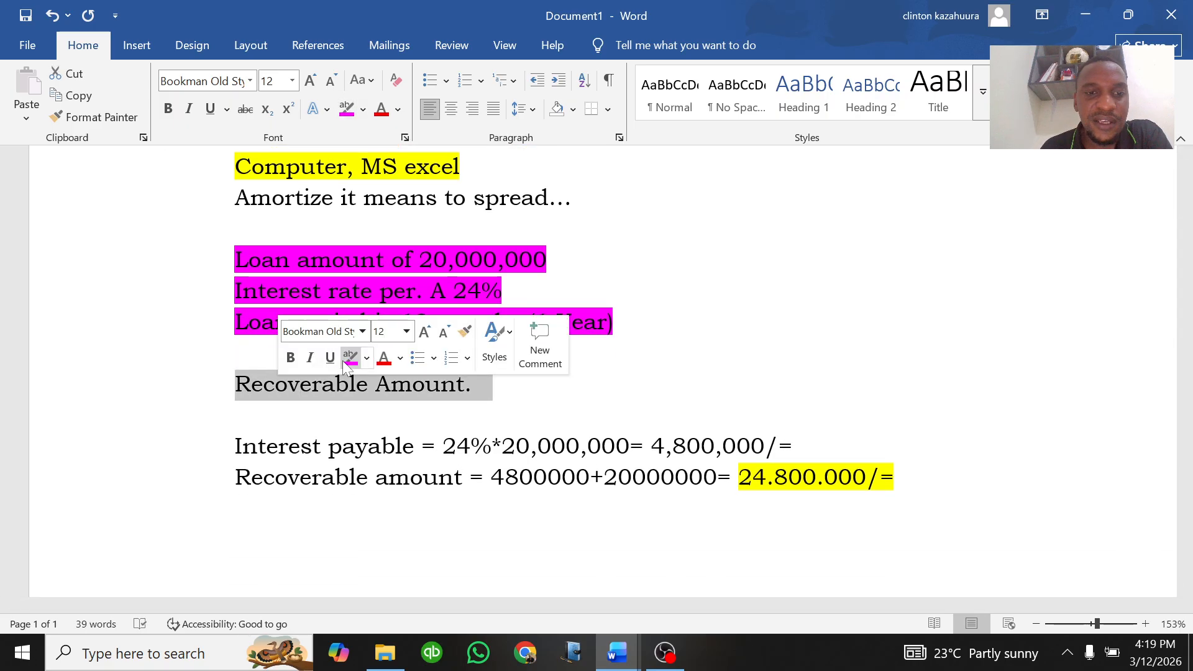
left_click(367, 360)
left_click(383, 416)
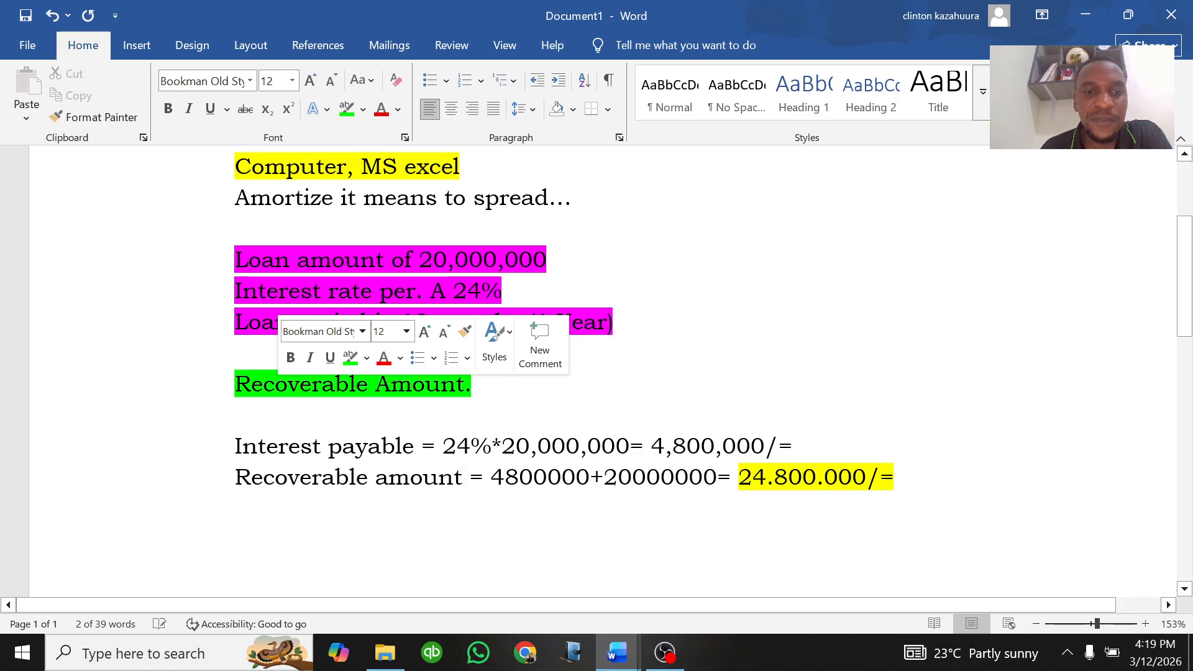
left_click(376, 383)
Step: Highlight the interest payable result 4,800,000/= in bright green
scroll(375, 383, "down", 2)
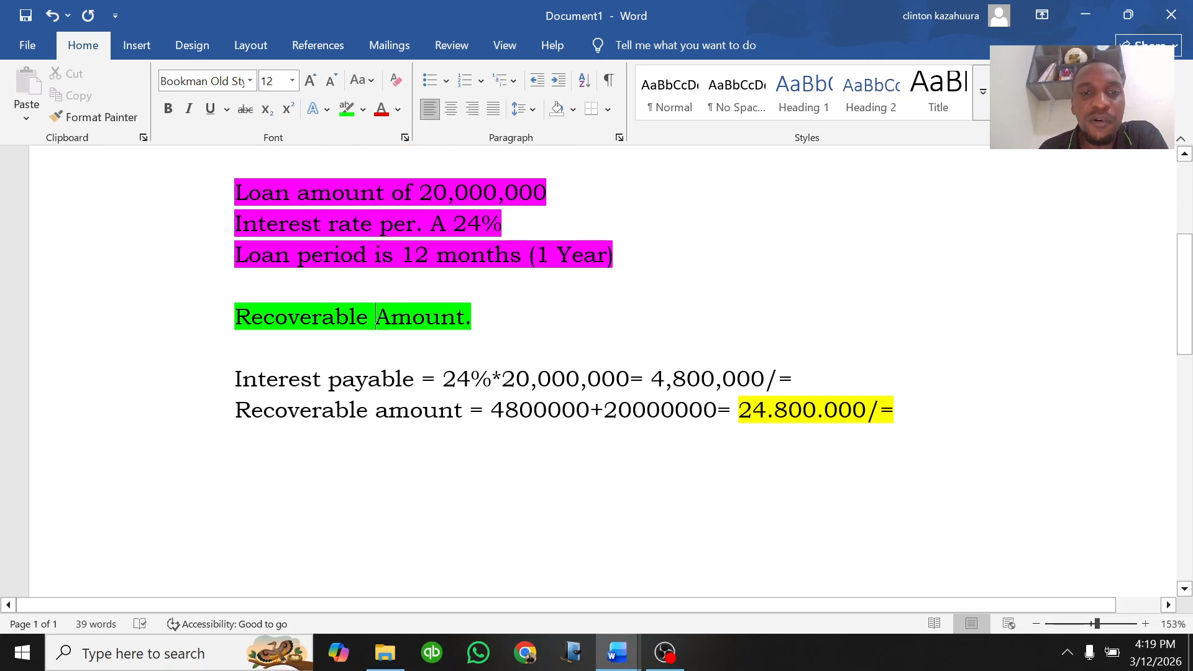
left_click_drag(502, 223, 430, 223)
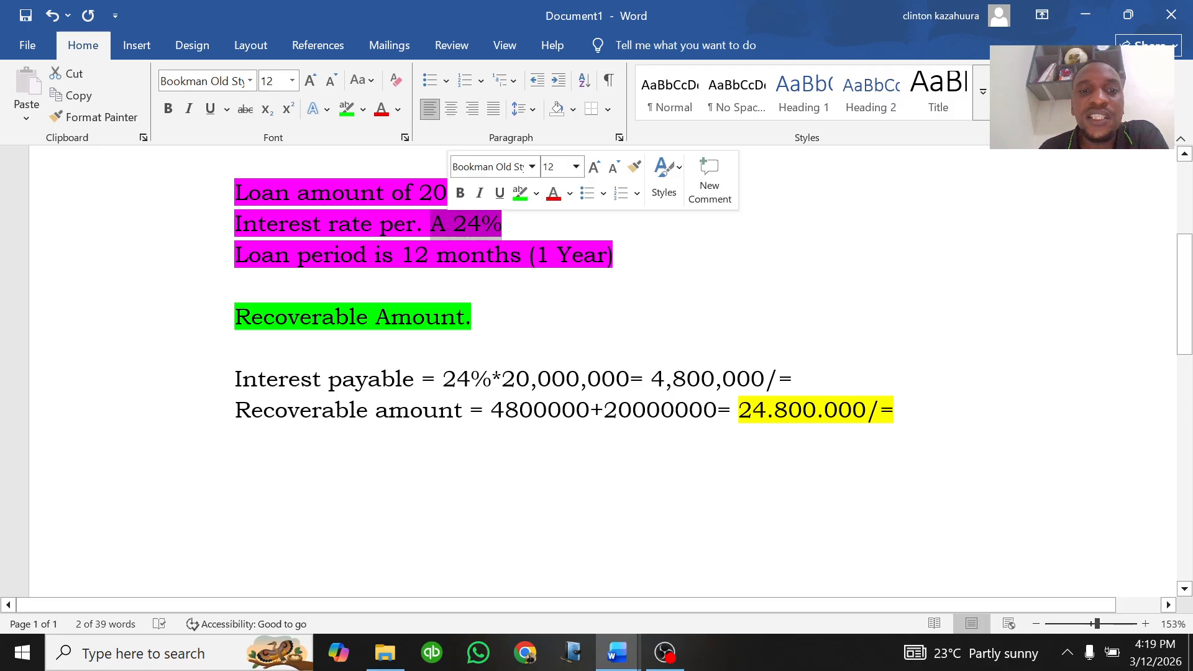
left_click_drag(419, 192, 546, 194)
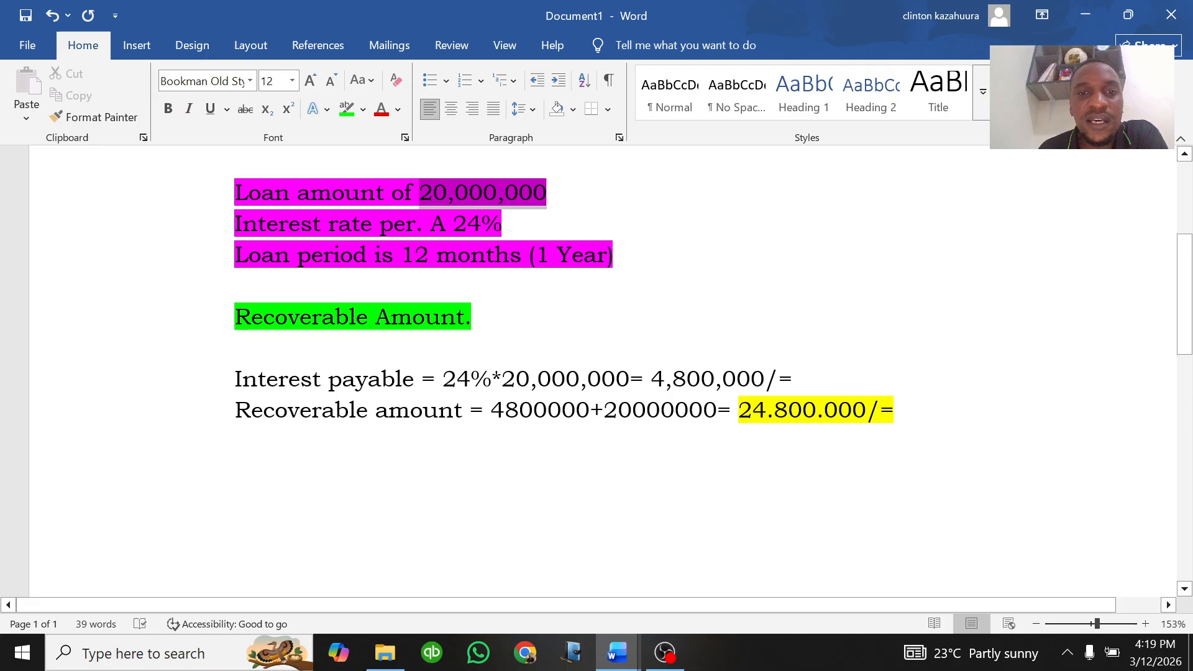
left_click(395, 379)
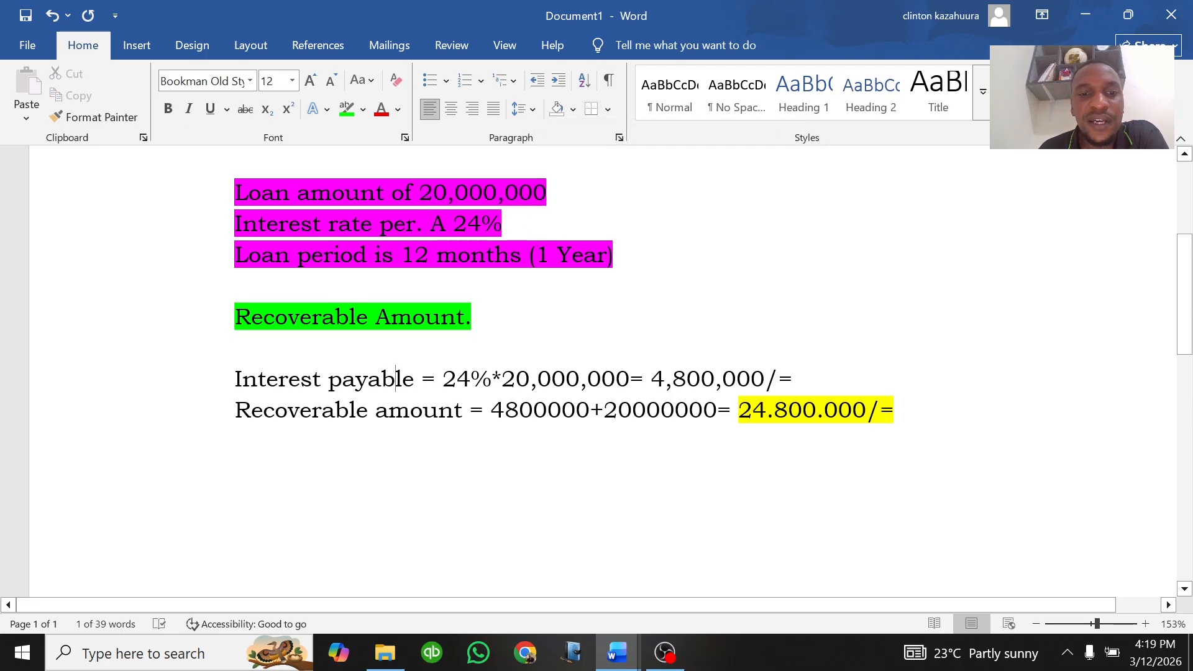
left_click_drag(792, 378, 651, 378)
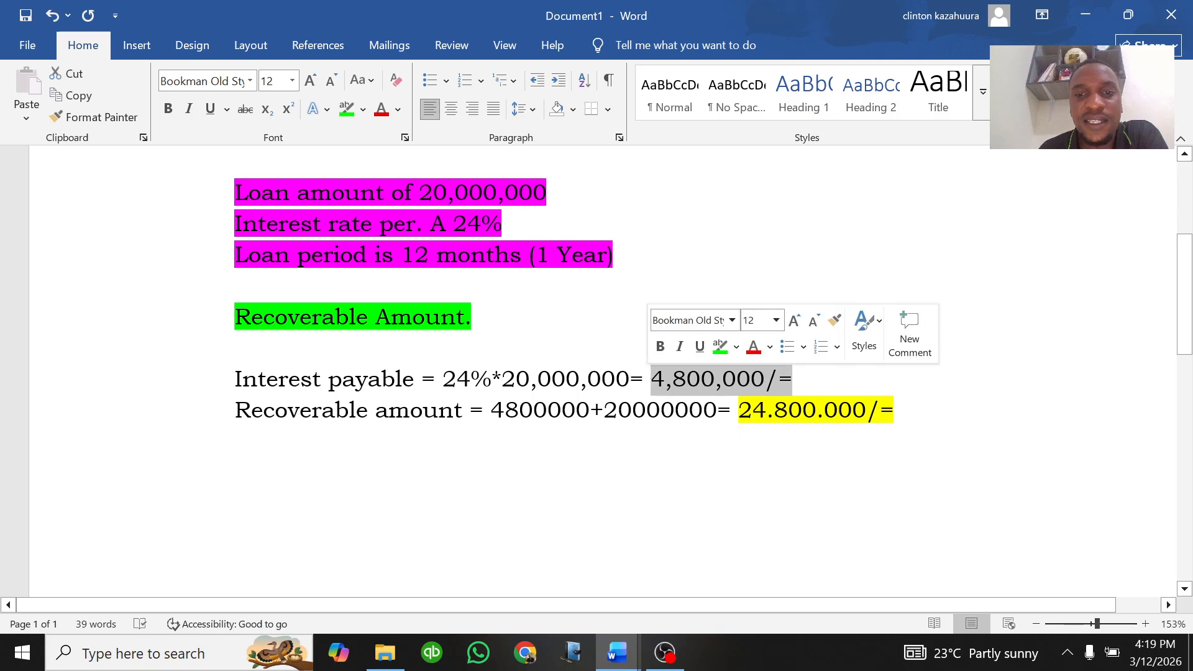
left_click(719, 344)
left_click(700, 379)
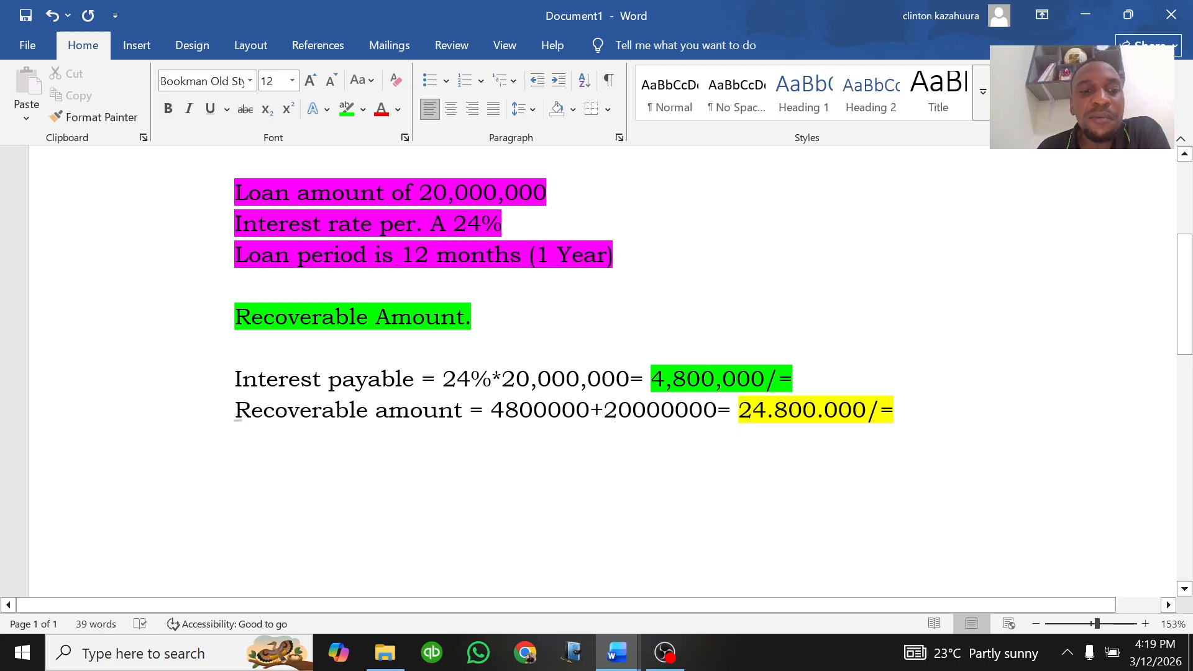
Step: Prefix the recoverable amount line with "Total" and add thousands separators to 4,800,000 and 20,000,000
left_click(235, 410)
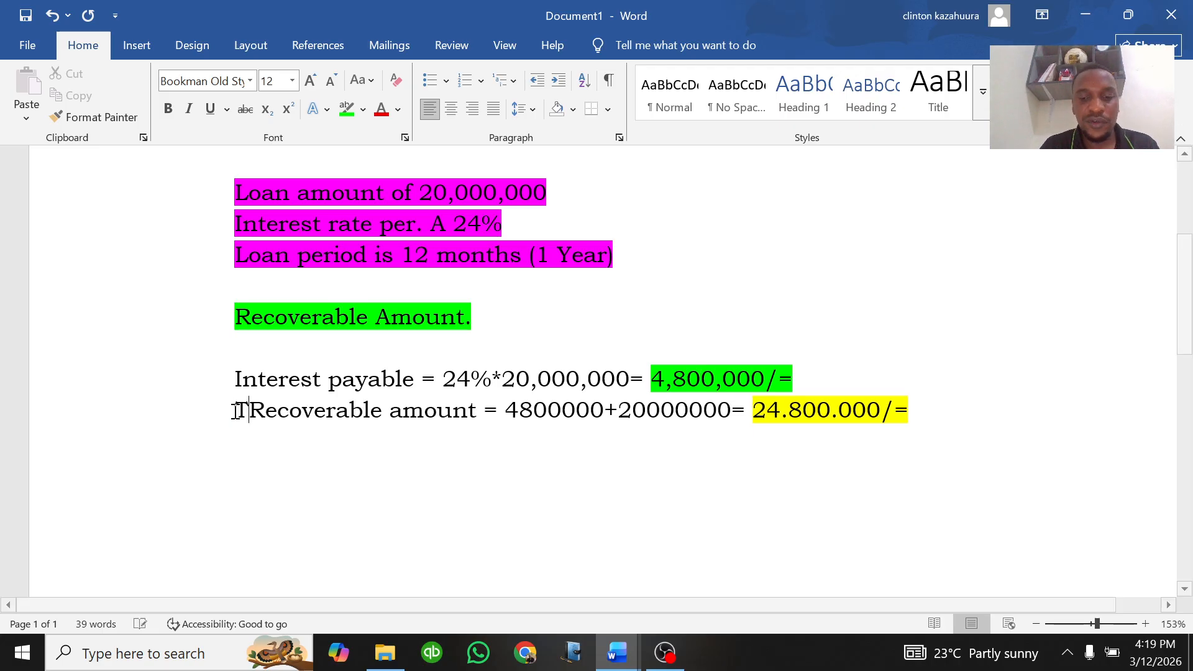
type("Total")
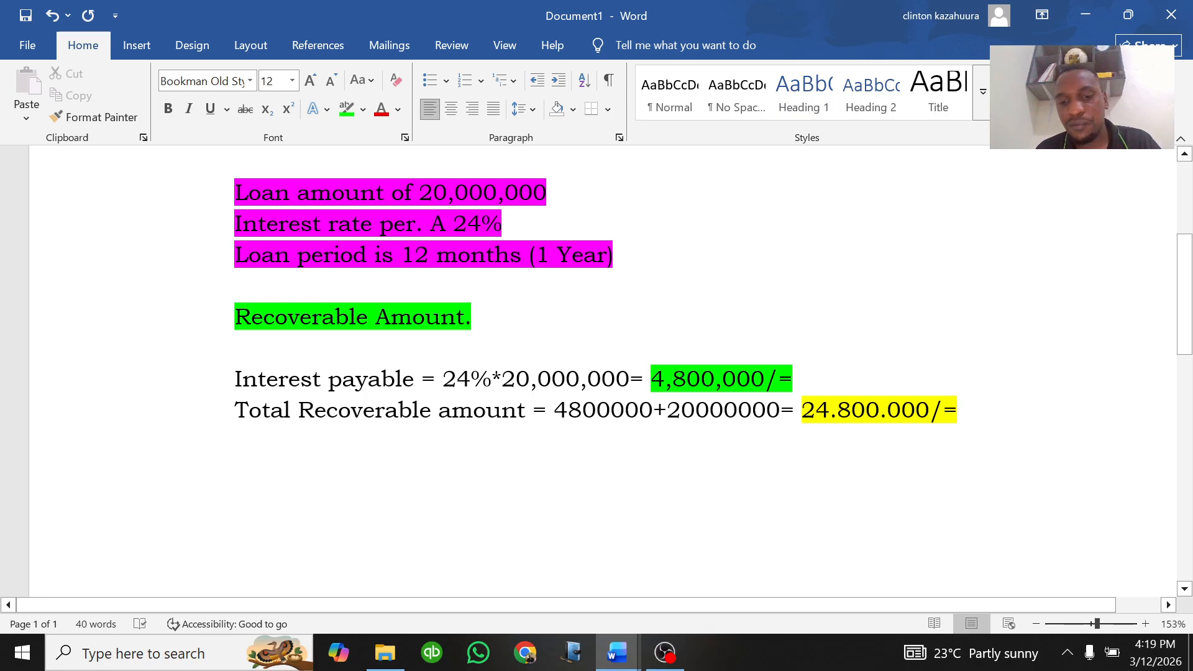
left_click(614, 410)
type(",")
left_click(570, 411)
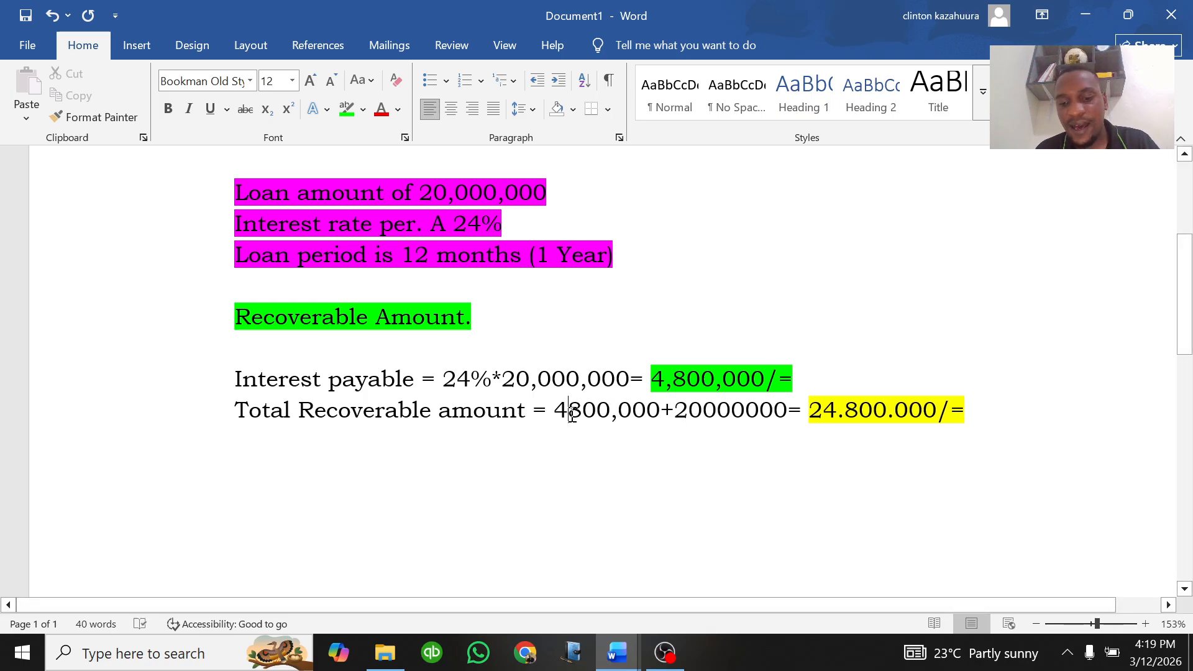
type(",")
left_click(710, 411)
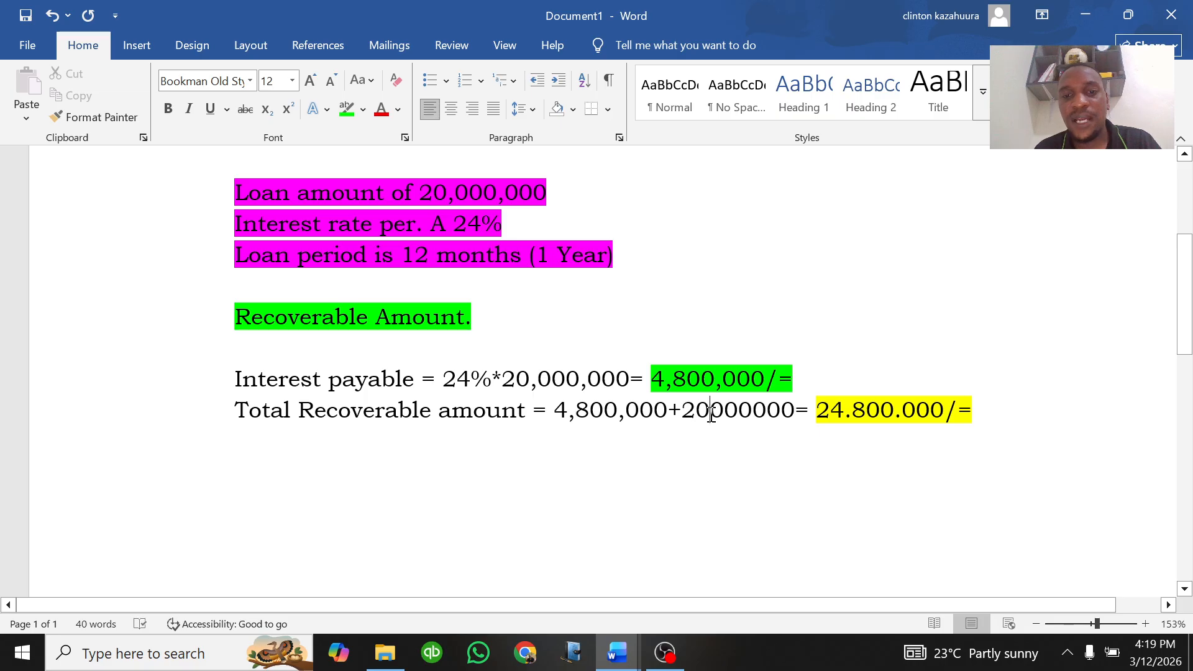
type(",")
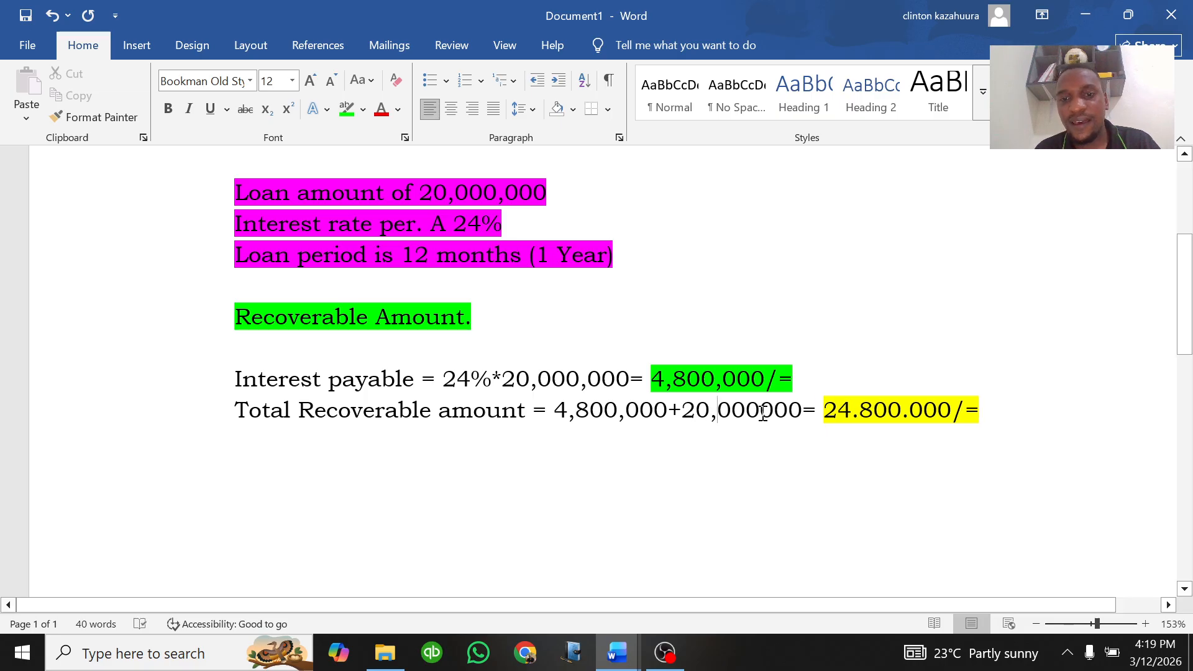
left_click(761, 411)
type(",")
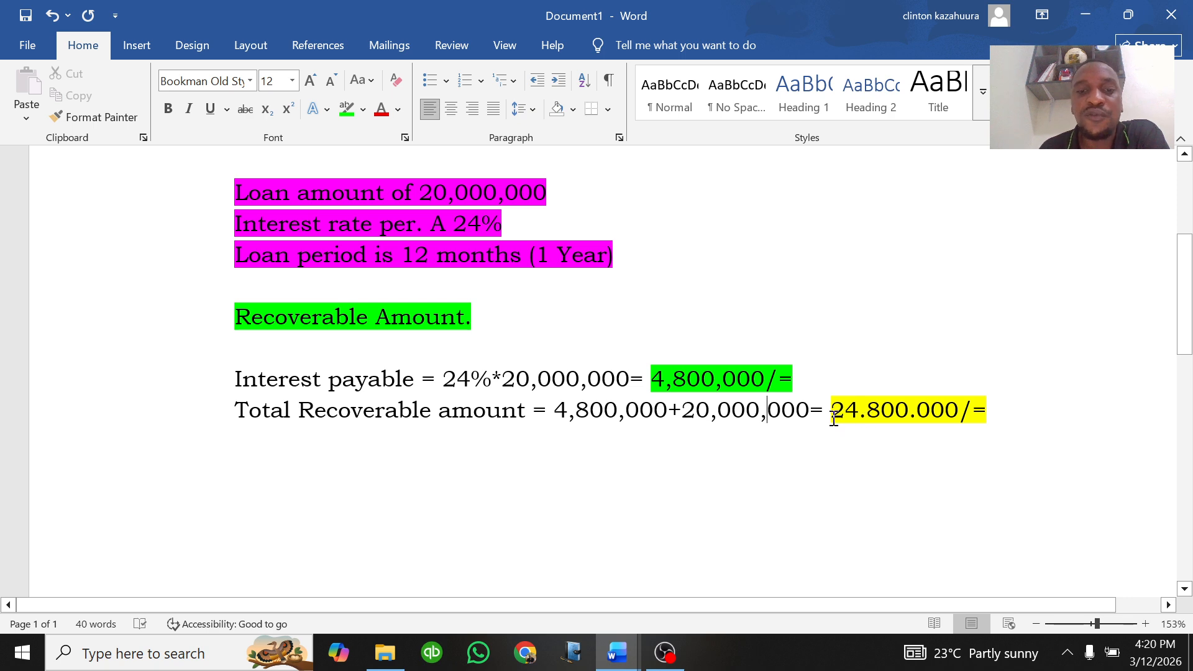
Step: Change the highlight of the total 24.800.000/= to bright green
left_click_drag(831, 413, 992, 412)
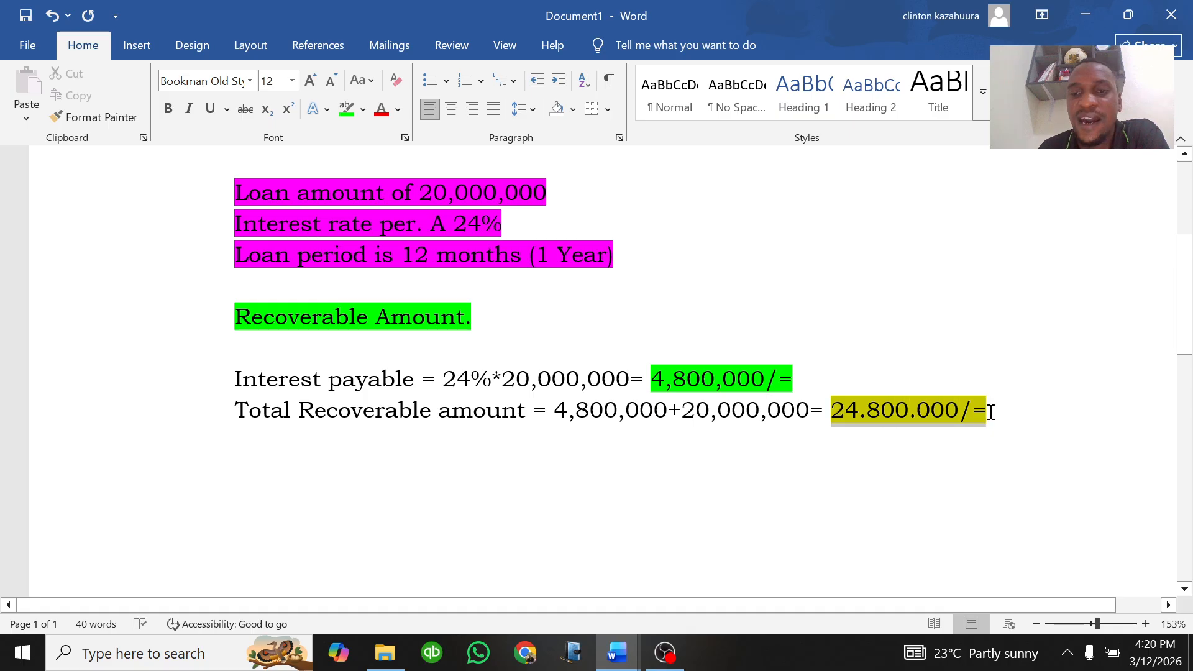
left_click(362, 110)
left_click(347, 110)
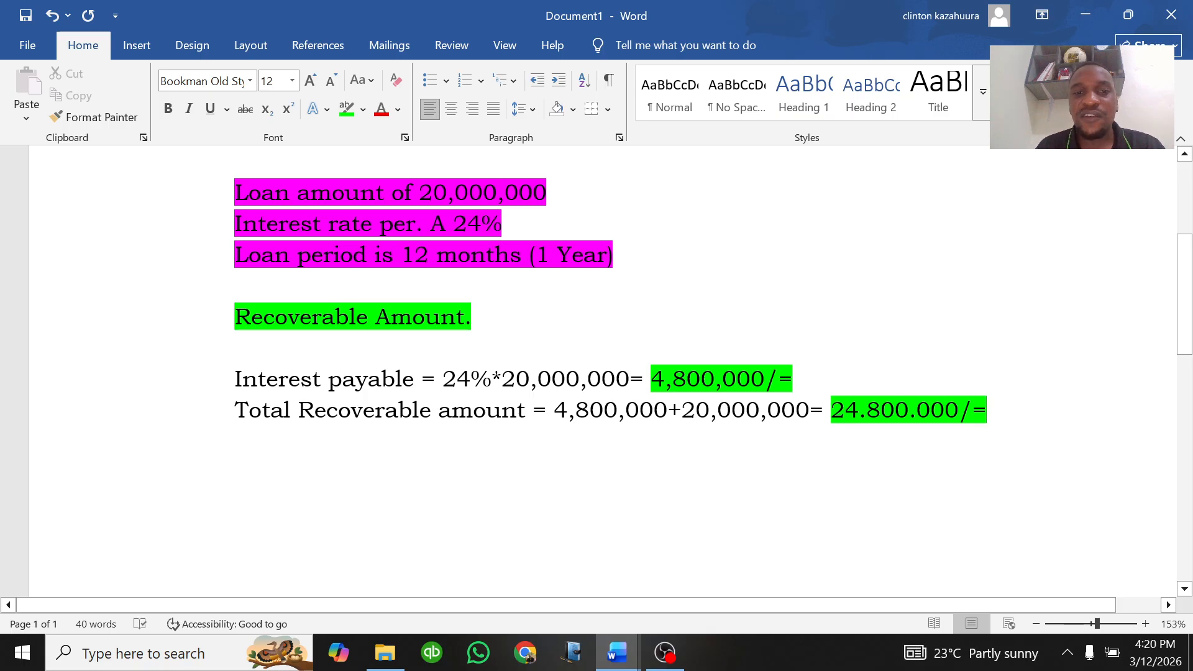
scroll(596, 373, "up", 1)
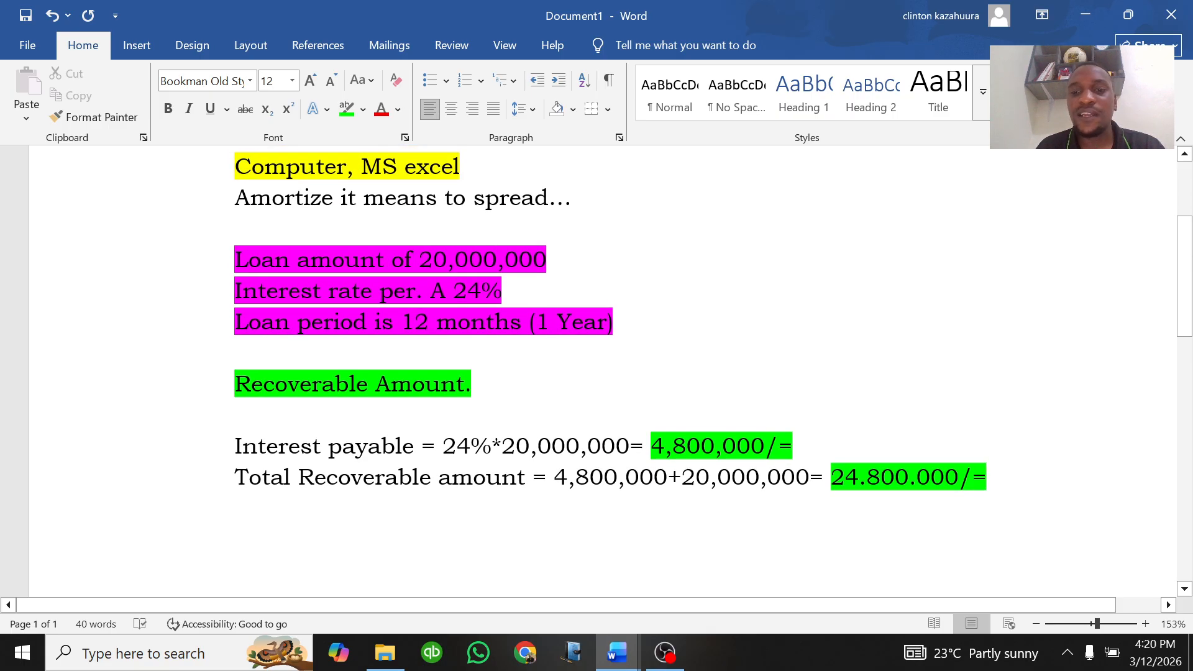
scroll(596, 372, "down", 1)
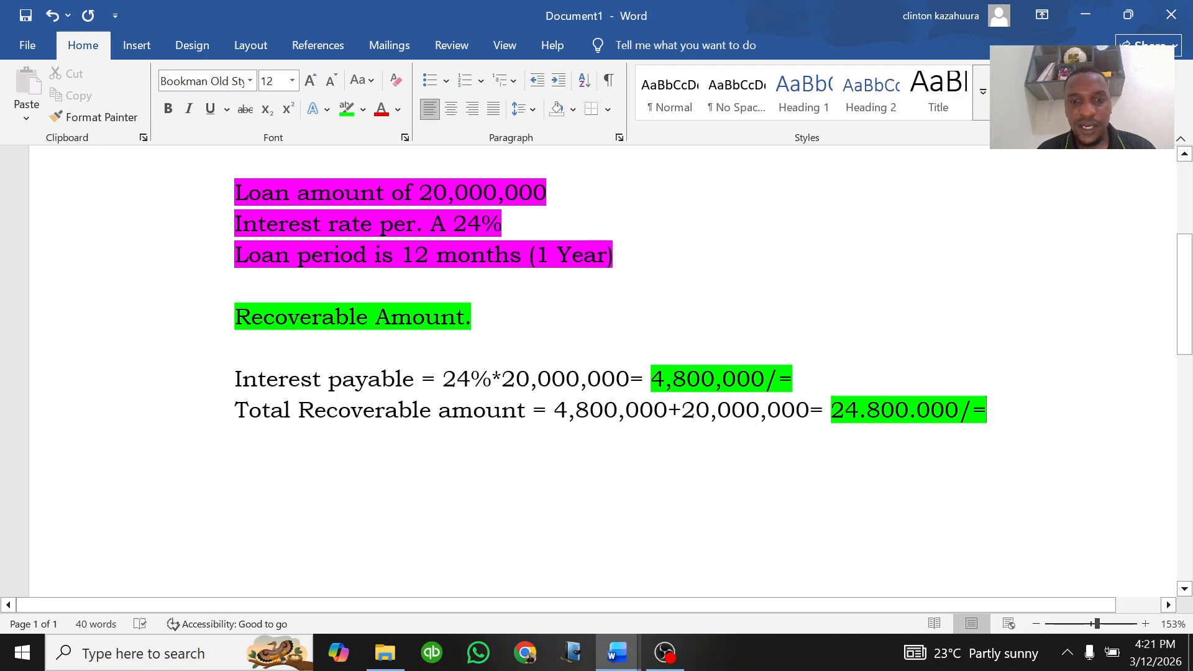
mouse_move(618, 646)
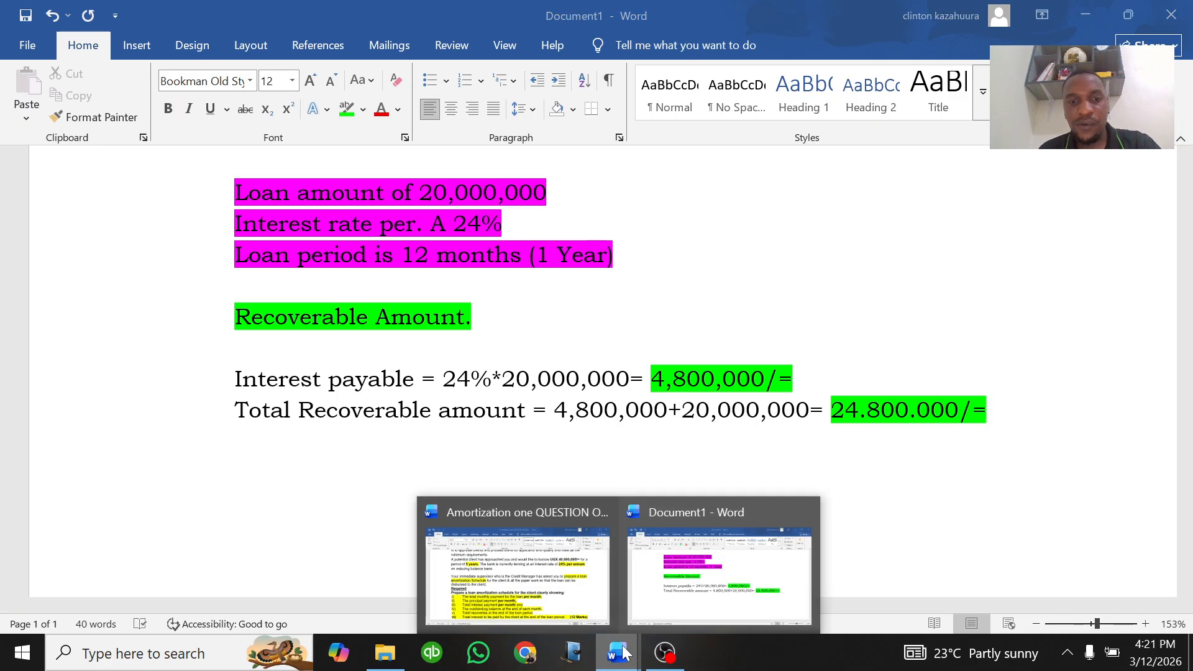
Step: Switch to the Amortization one QUESTION ONE document and select the "5 years." loan period text
left_click(525, 580)
scroll(525, 435, "up", 3)
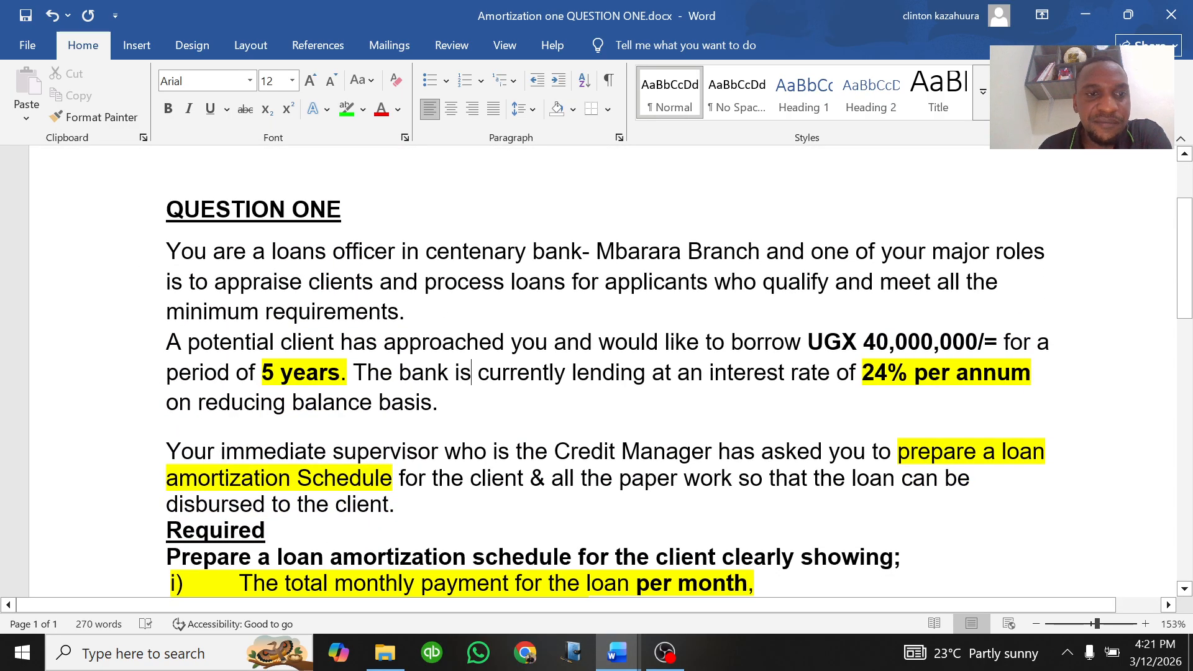
left_click(167, 251)
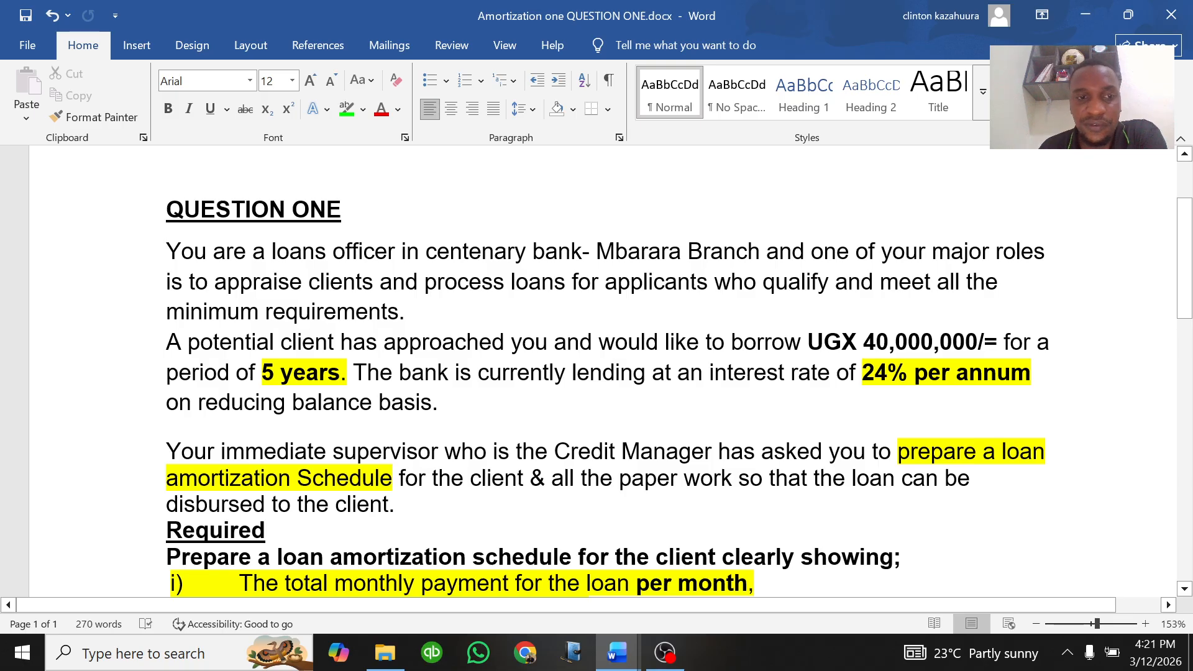
left_click_drag(352, 373, 262, 373)
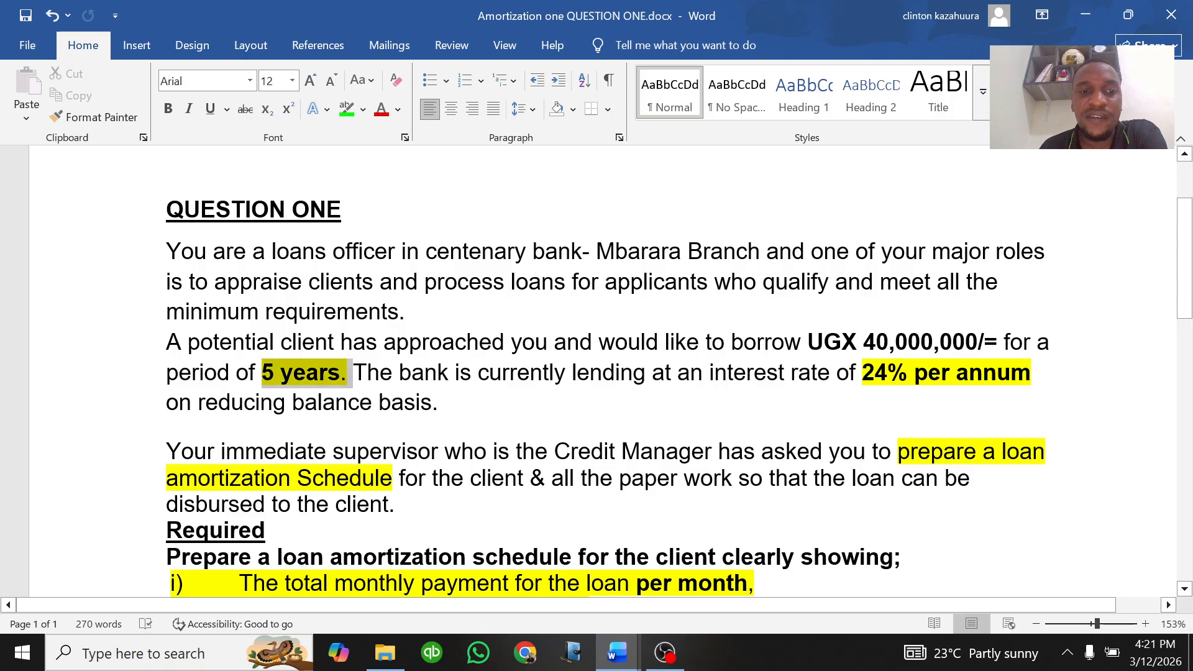
left_click(327, 373)
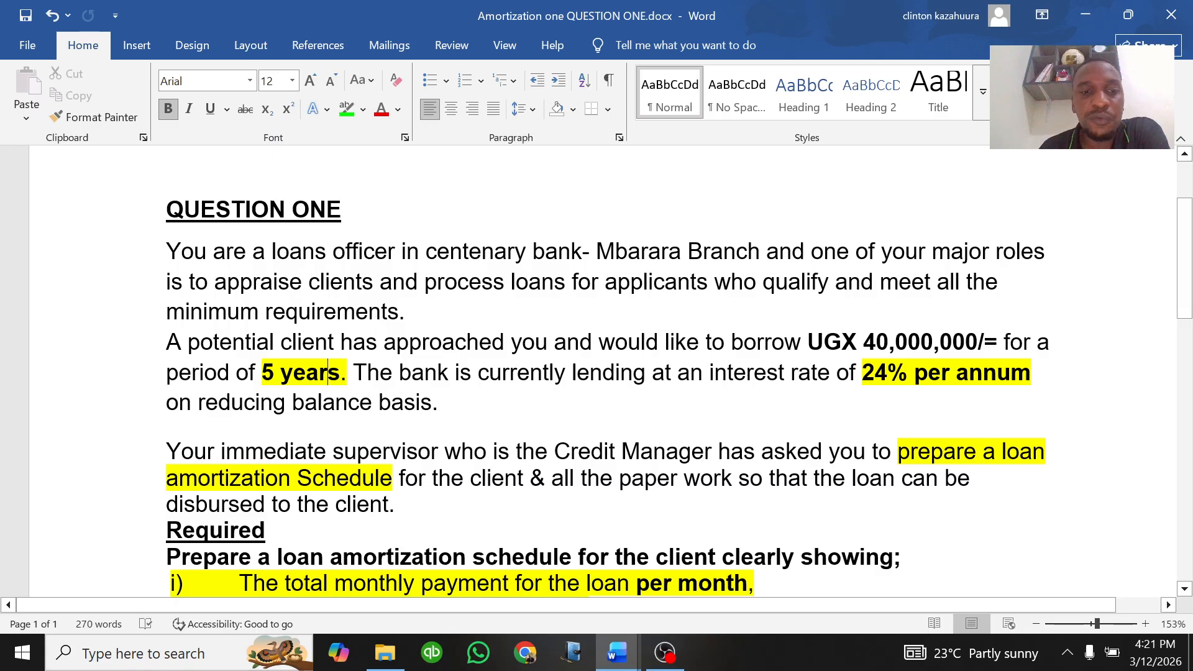
double_click(344, 372)
left_click_drag(351, 373, 261, 373)
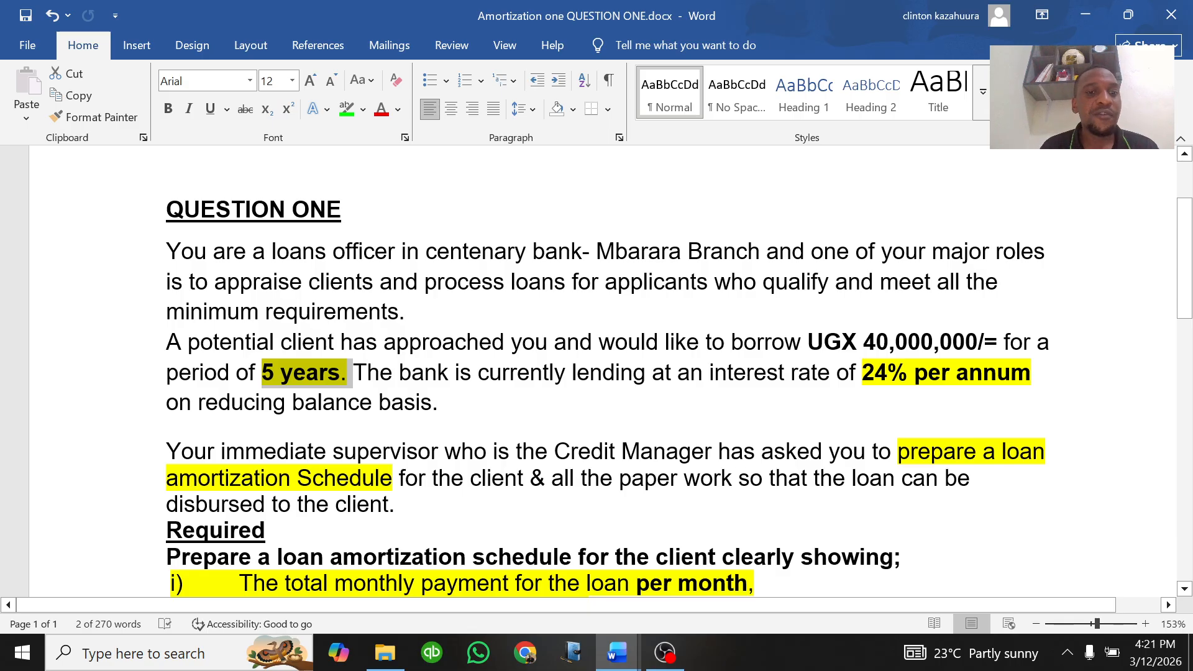
Step: Scroll through the question to review the required amortization schedule items
scroll(679, 382, "down", 2)
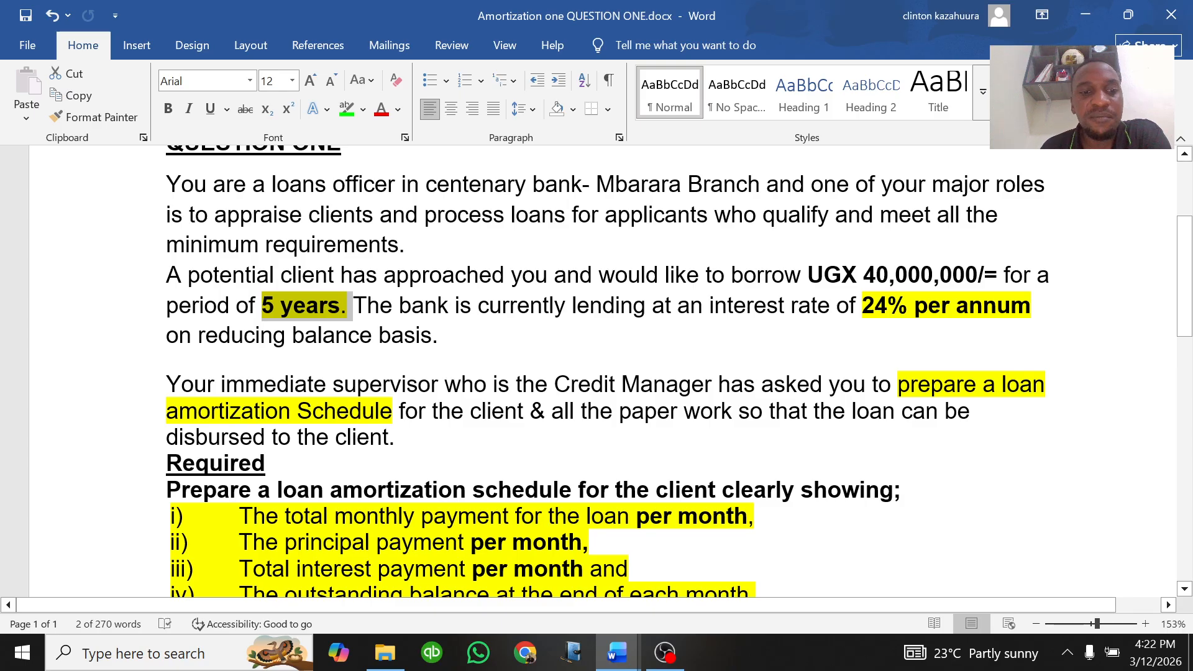
scroll(596, 372, "down", 1)
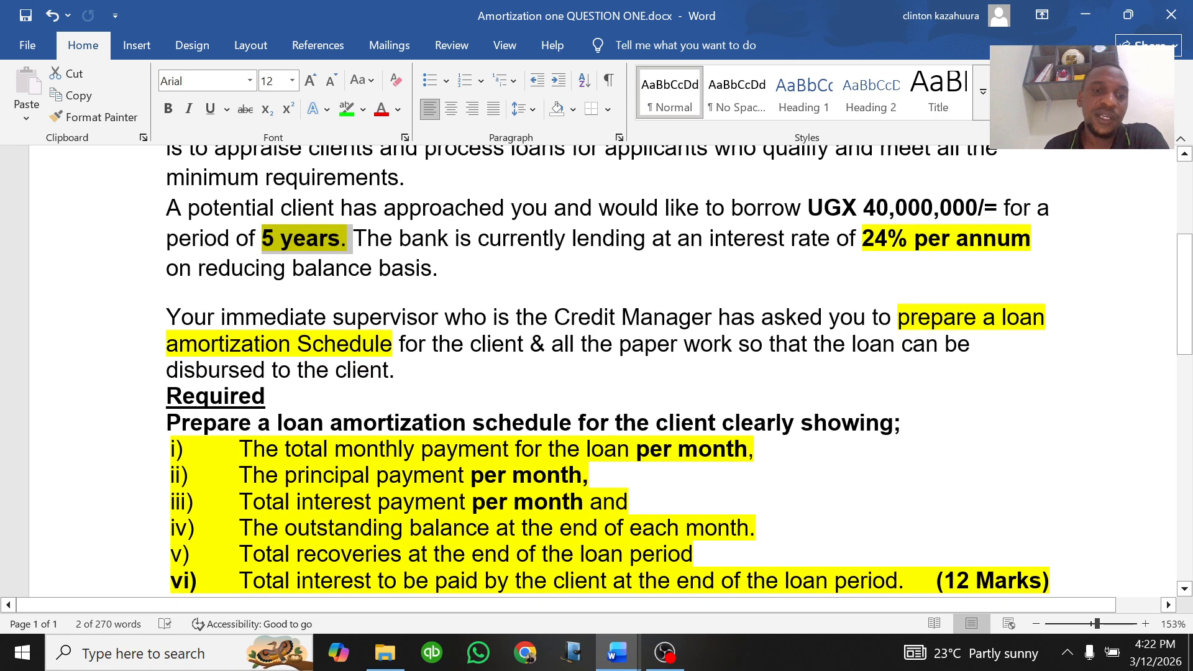
scroll(596, 372, "down", 1)
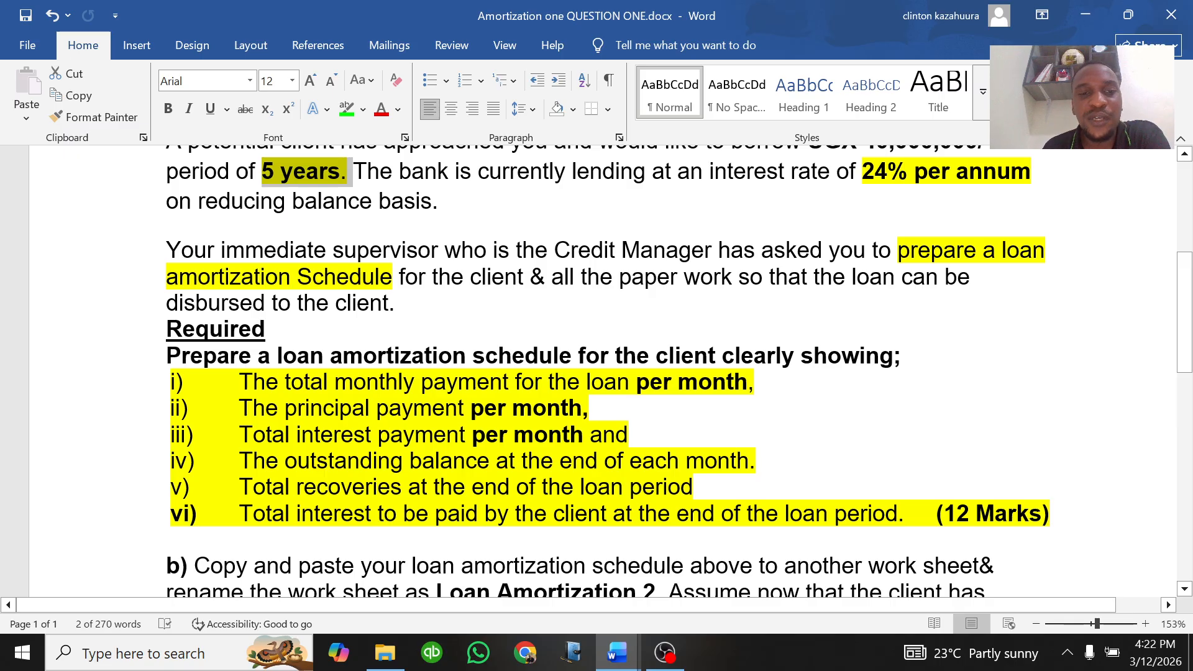
scroll(596, 373, "up", 2)
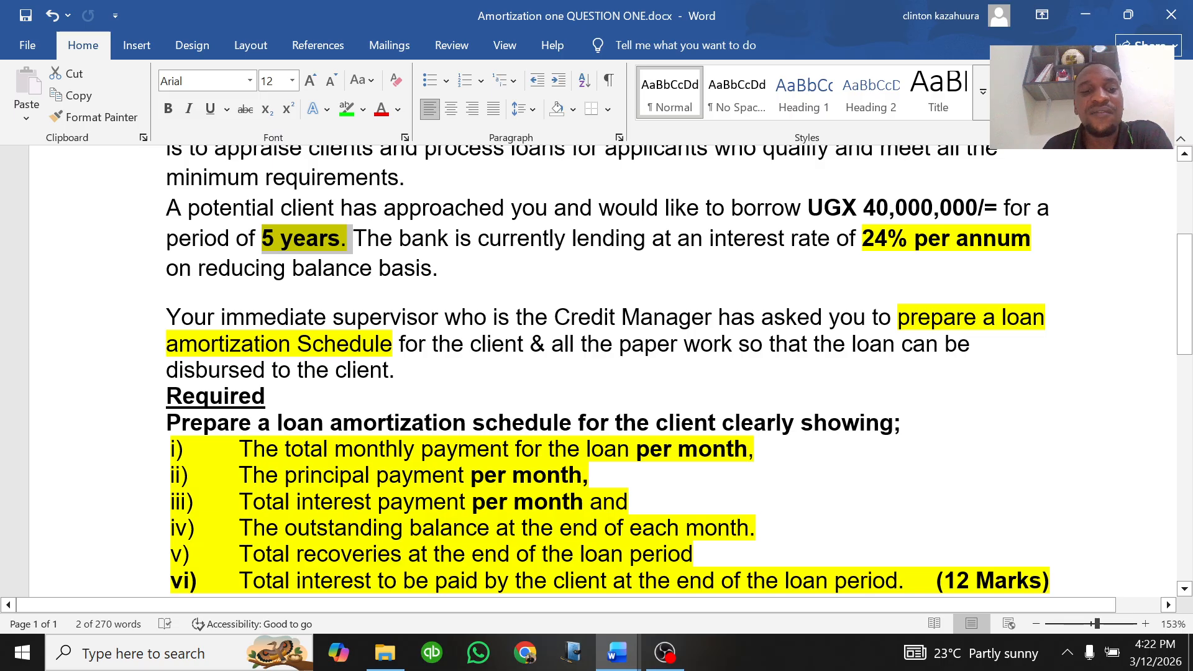
scroll(596, 372, "down", 2)
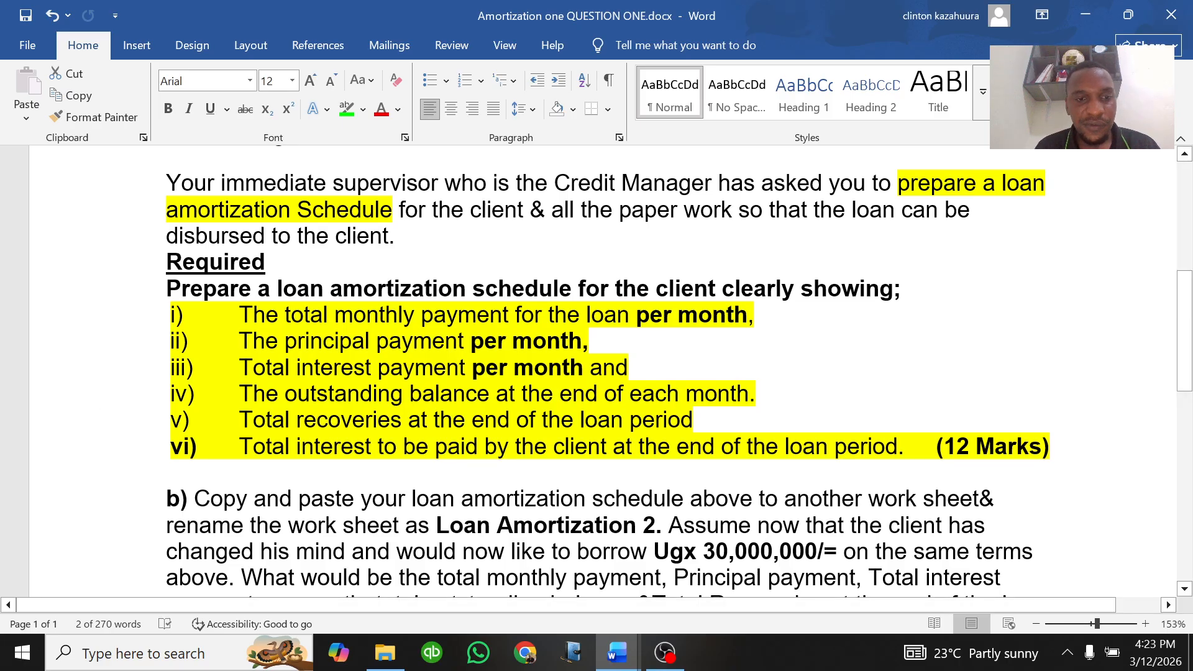
scroll(596, 373, "up", 3)
scroll(596, 372, "up", 1)
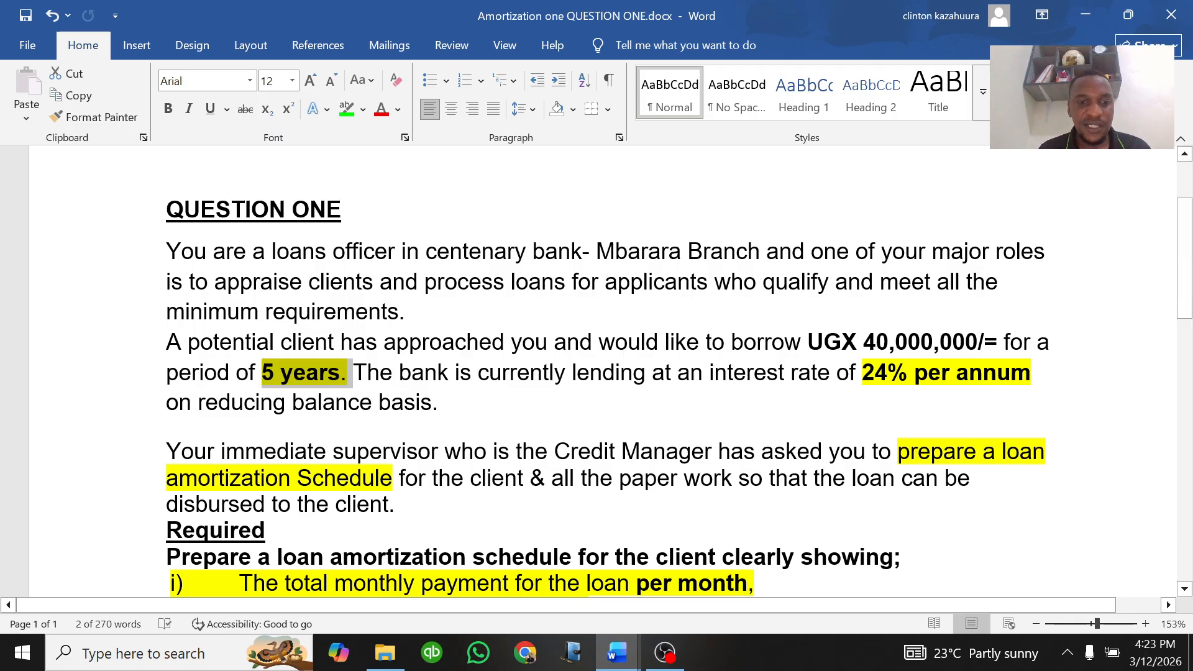
Step: Launch Excel and open a blank workbook
left_click(22, 654)
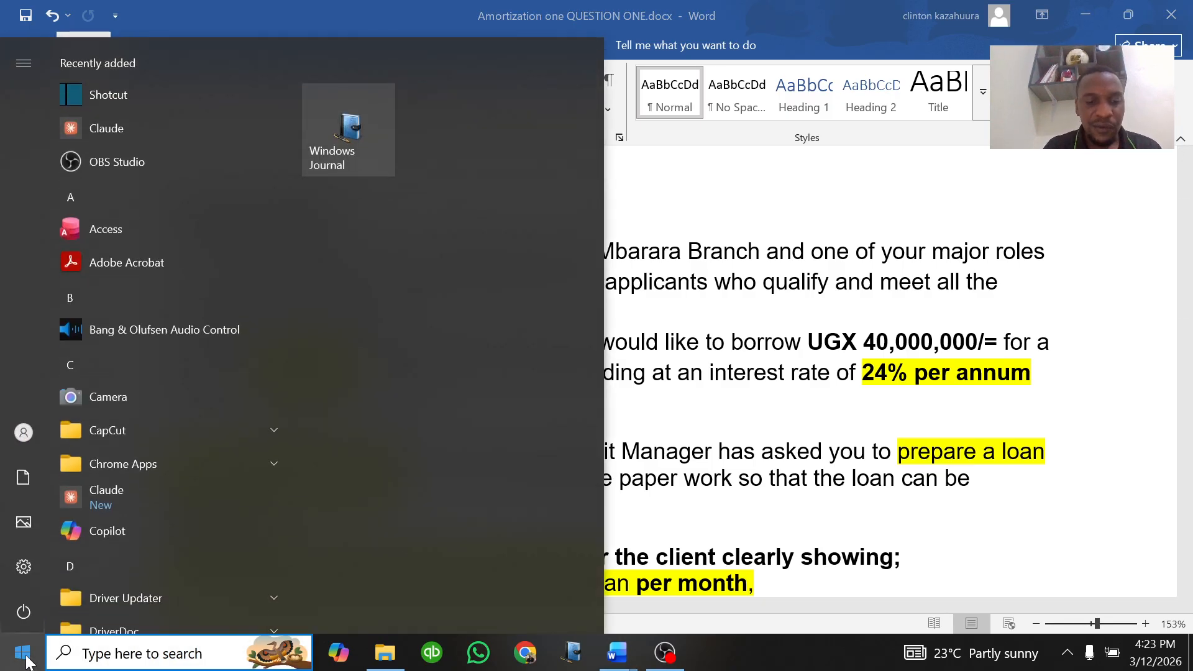
type("excel")
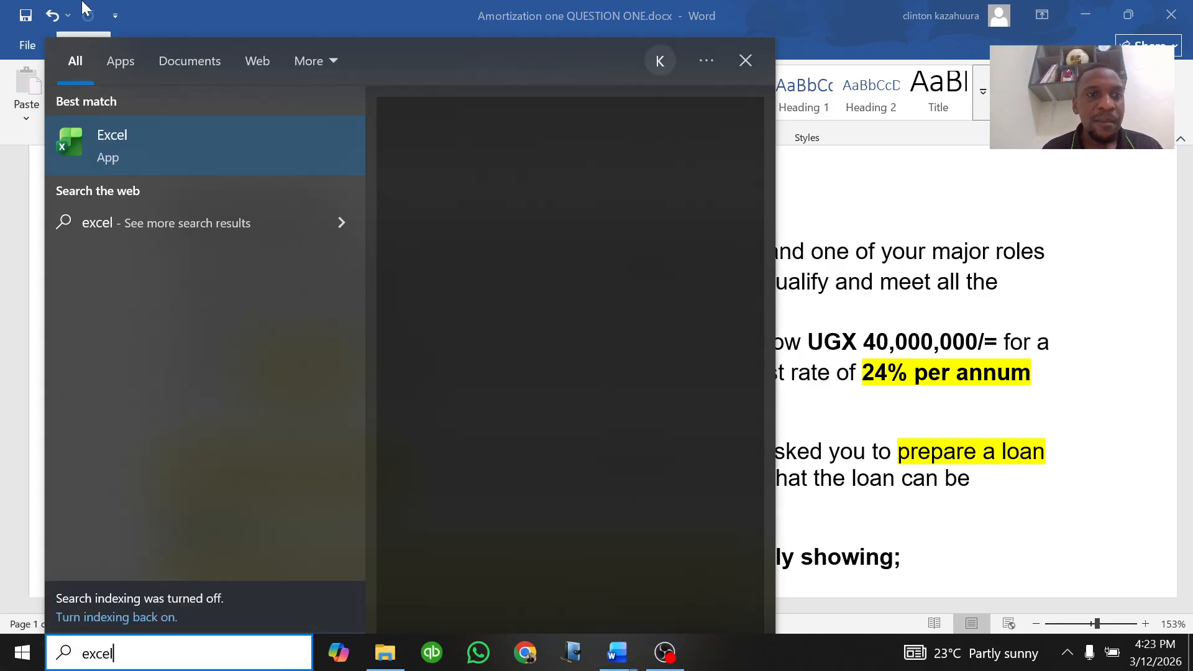
left_click(165, 136)
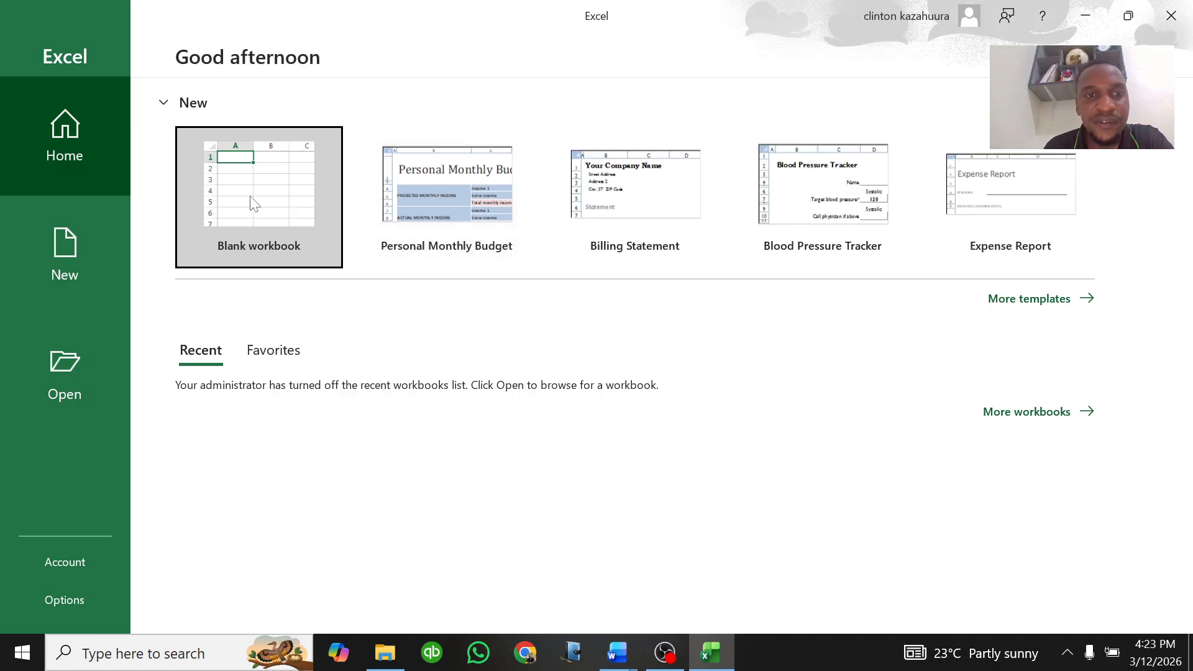
left_click(264, 209)
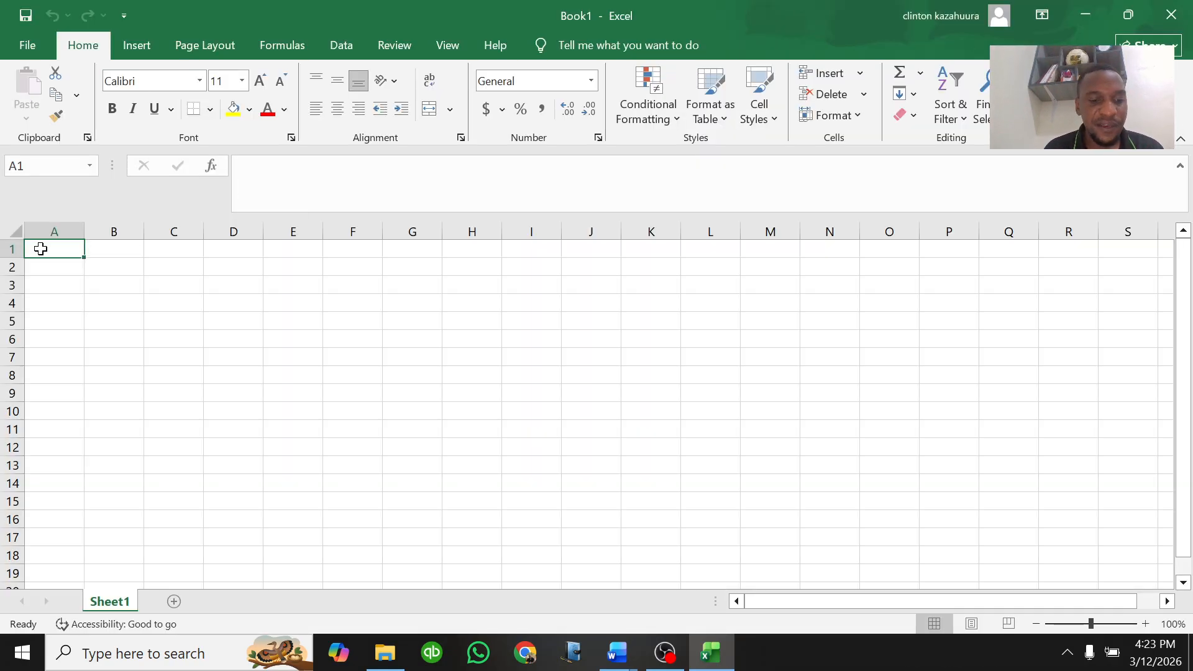
Step: Enter the label "Loan Amount" in A1 and the value 40000000 beside it in B1
type("Loan")
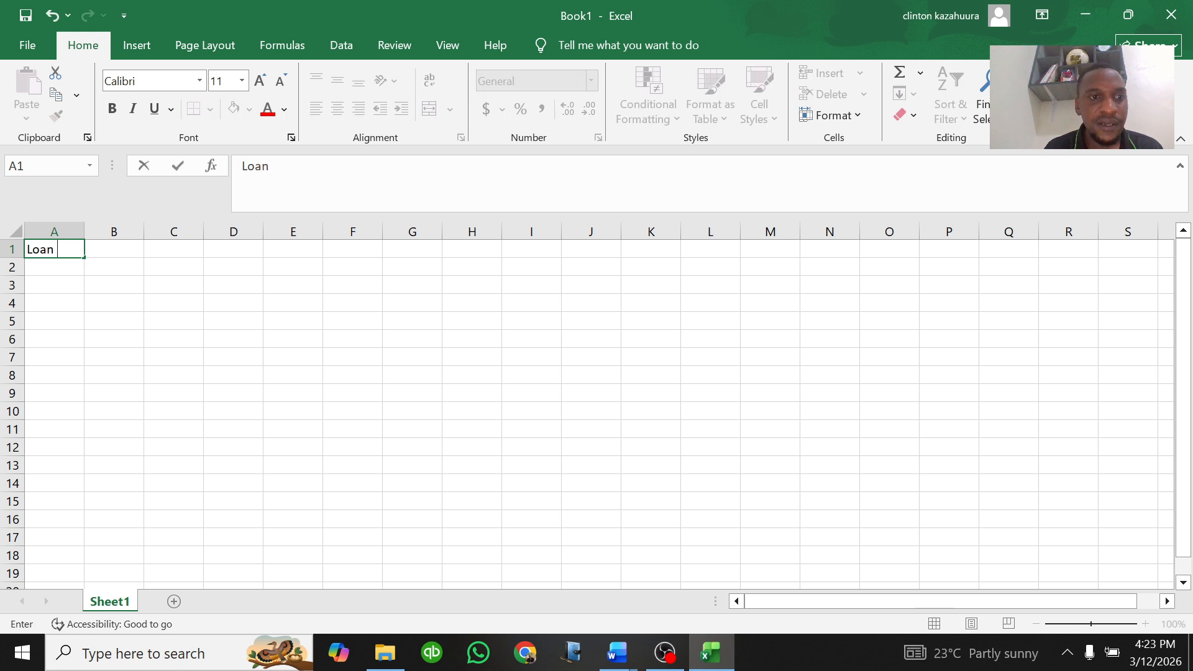
type(" Amount")
key("Tab")
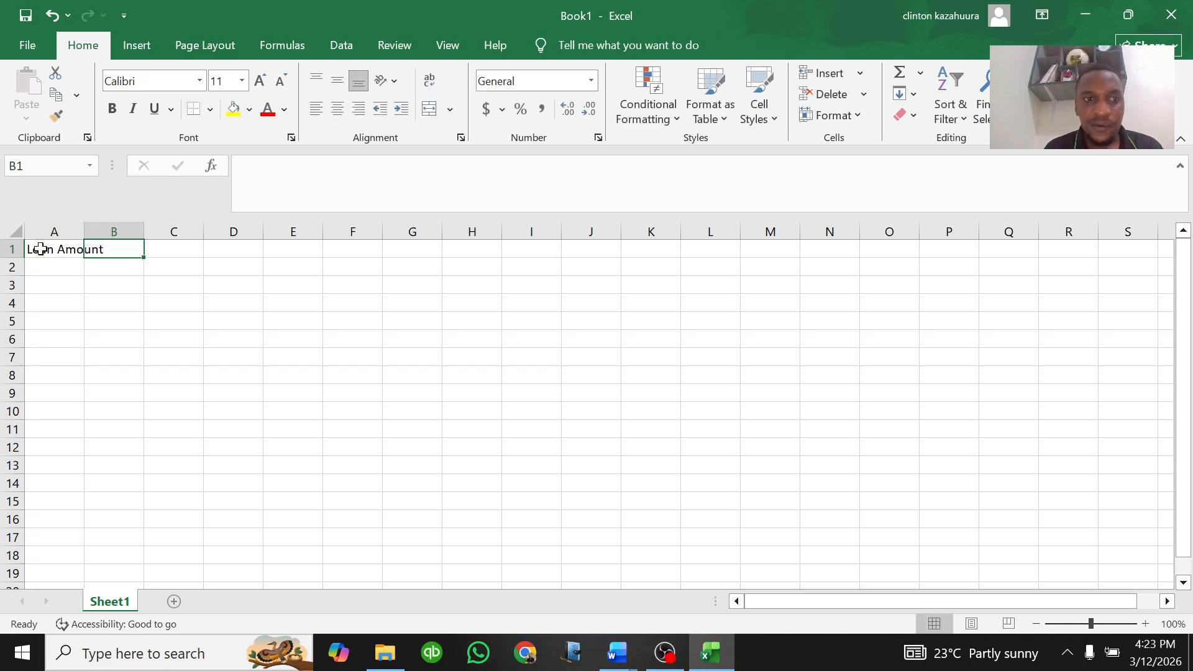
mouse_move(612, 651)
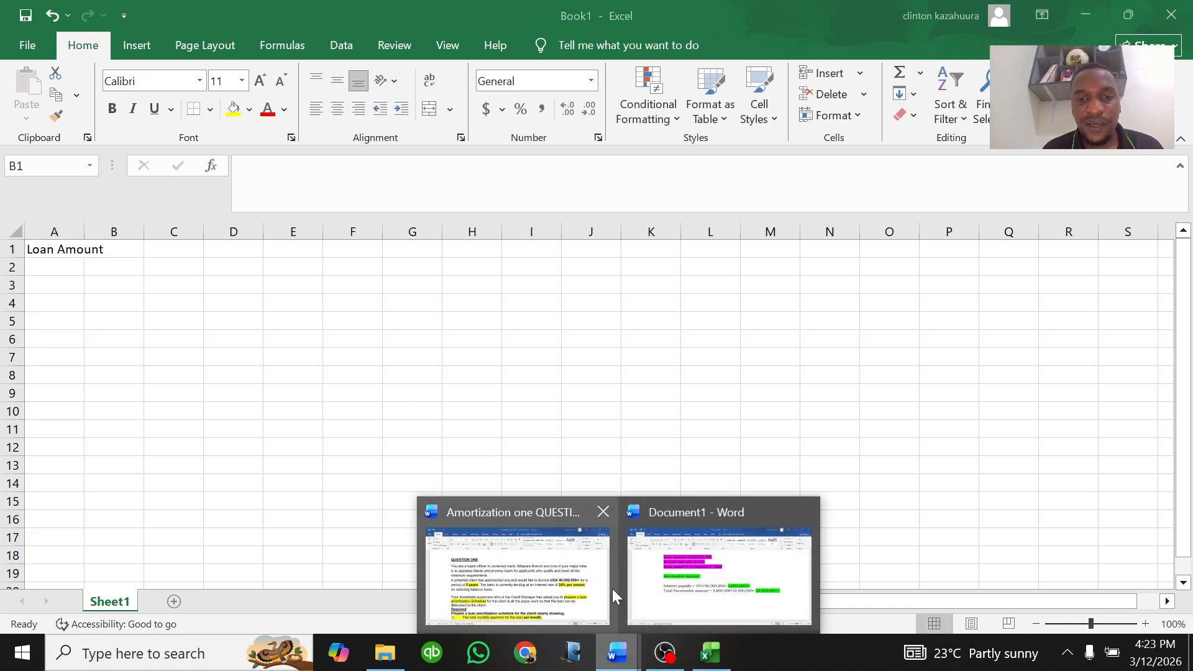
left_click(608, 562)
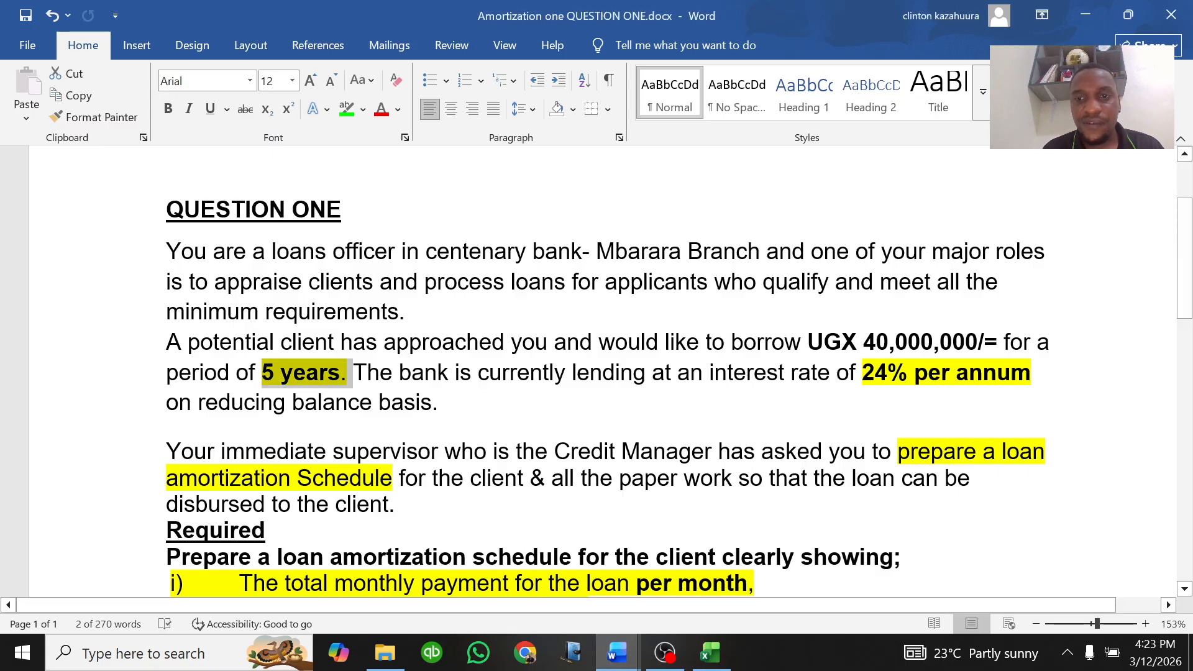
left_click(712, 652)
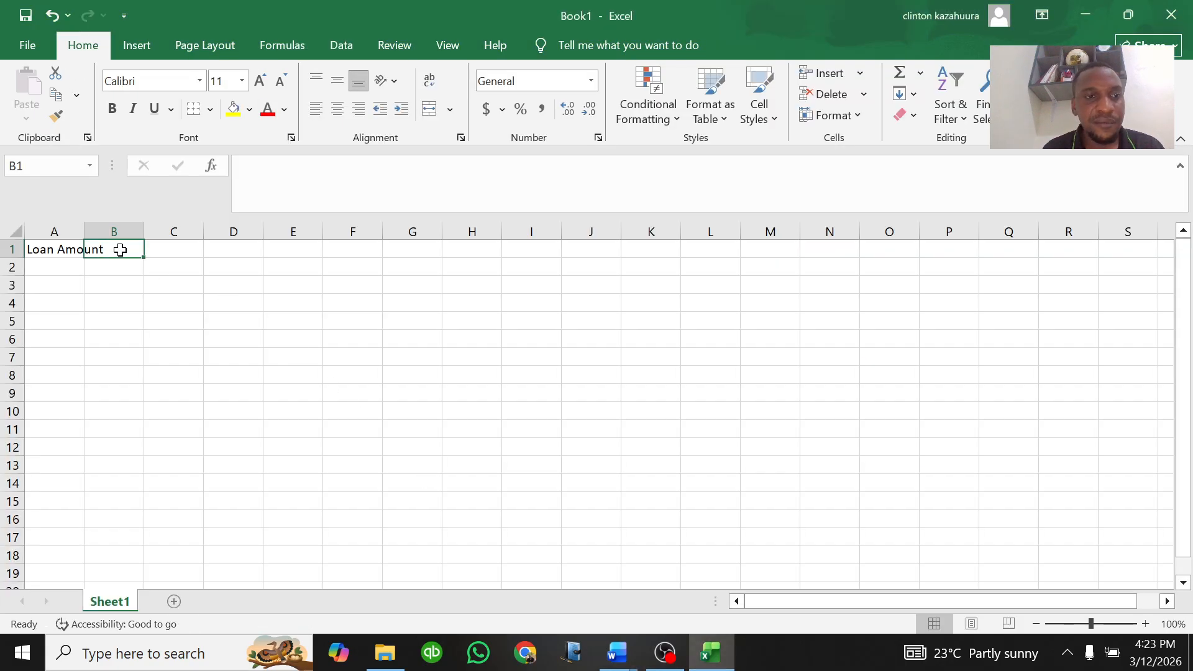
type("40000000")
key("Return")
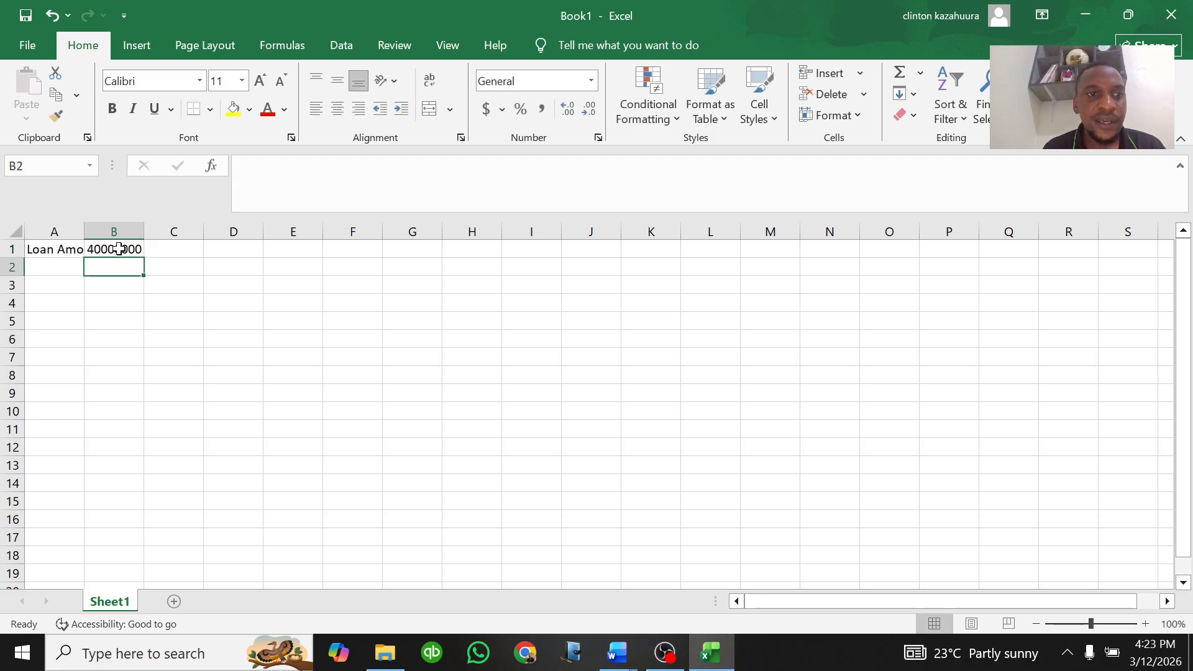
Step: Add the label "Loan period in years" in A2 and widen column A to fit the labels
left_click_drag(84, 232, 104, 261)
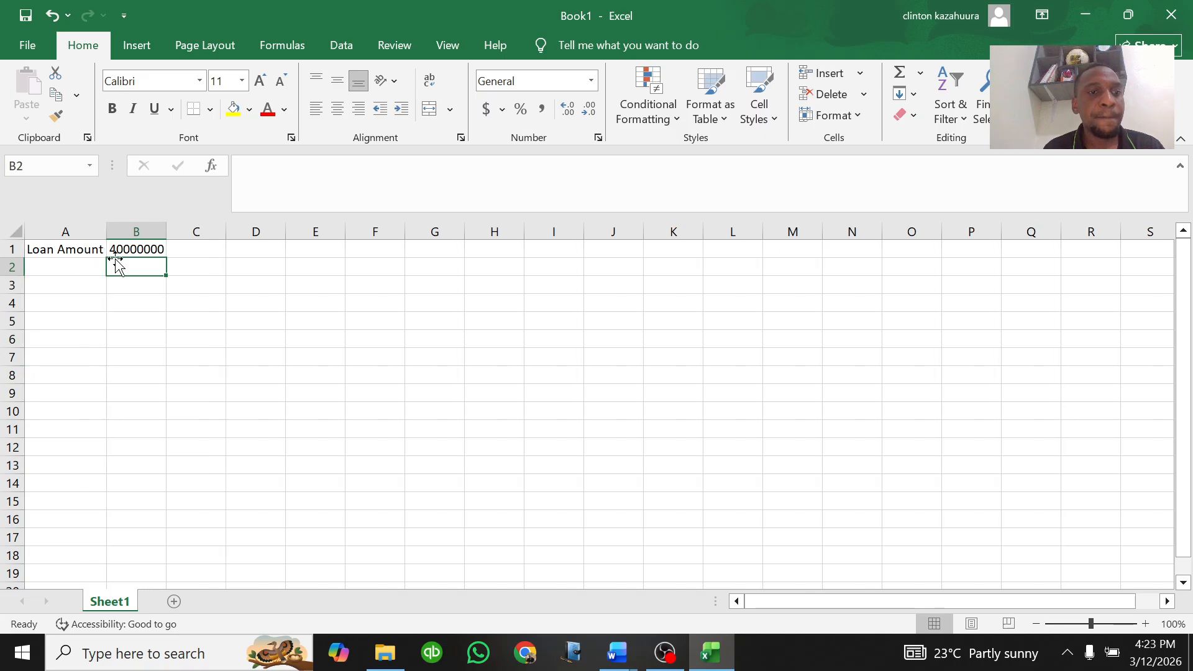
left_click(57, 265)
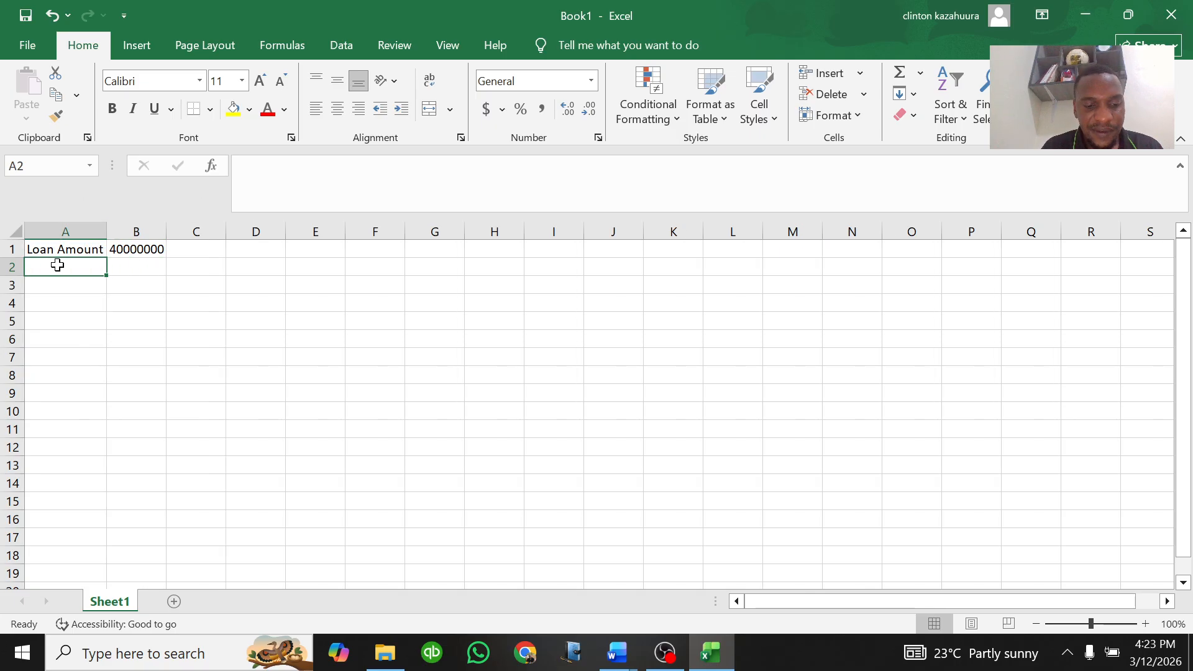
type("Loan ")
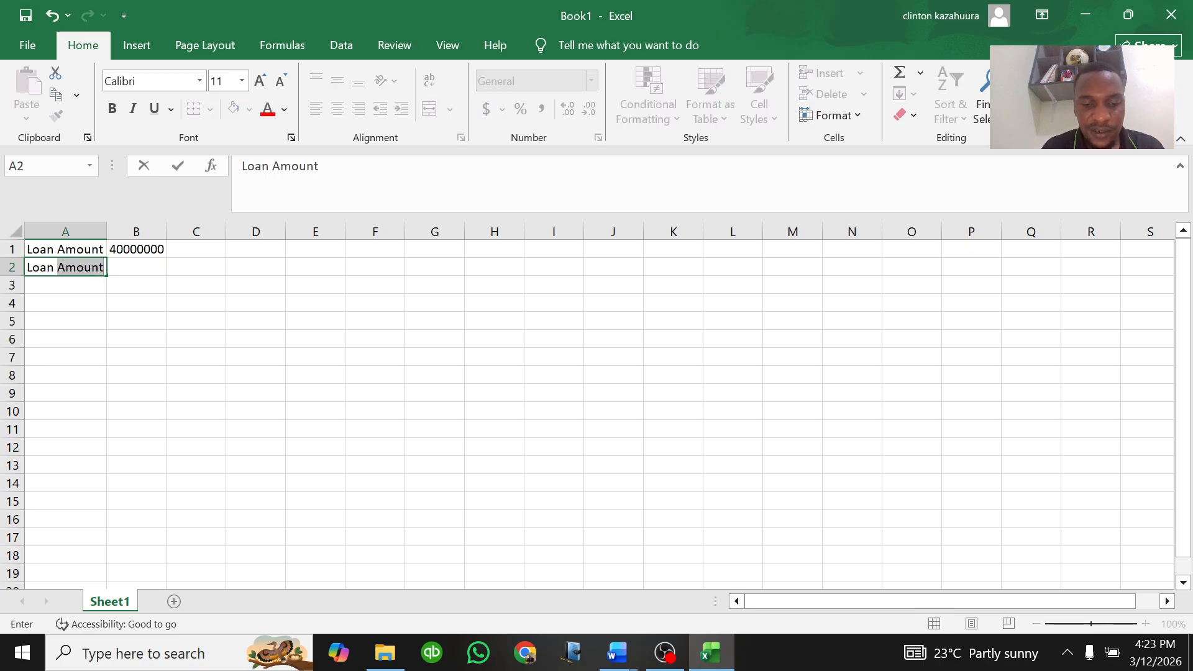
type("period in years")
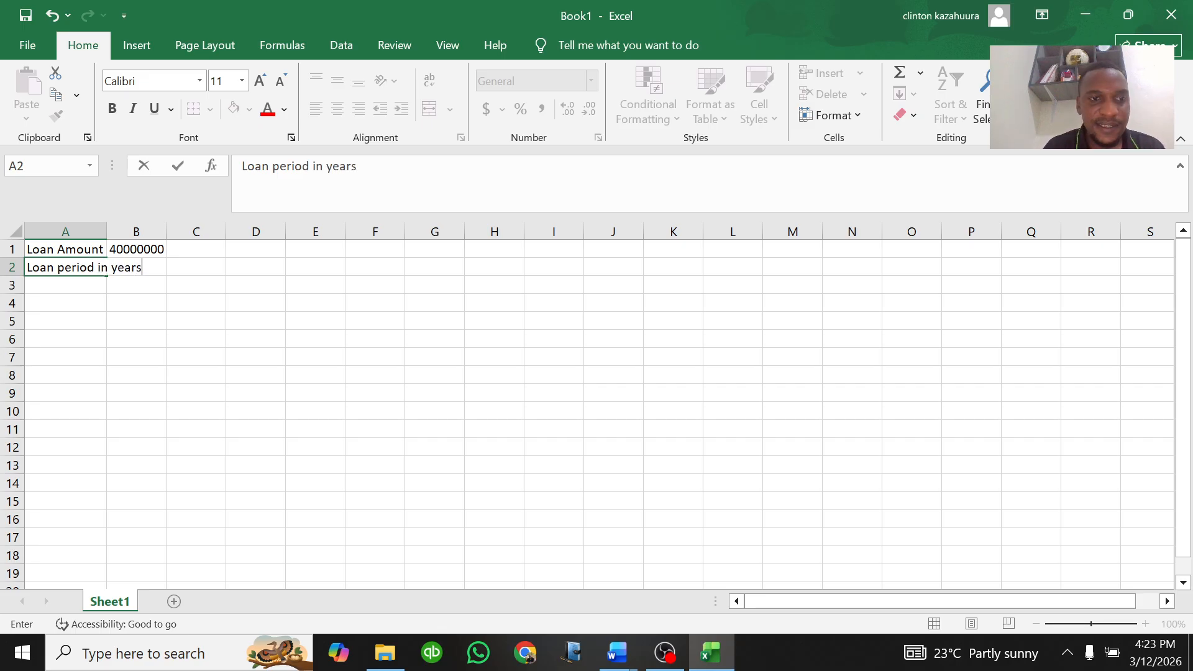
left_click(177, 297)
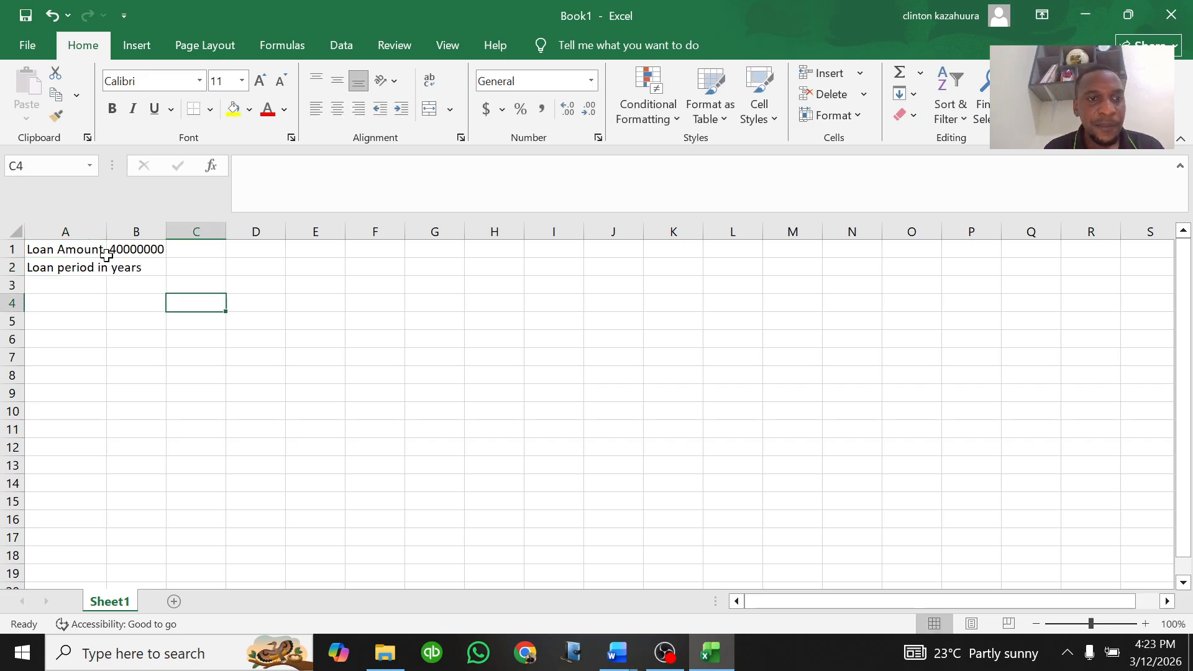
double_click(106, 225)
Step: Enter 5 as the loan period in B2
left_click(178, 268)
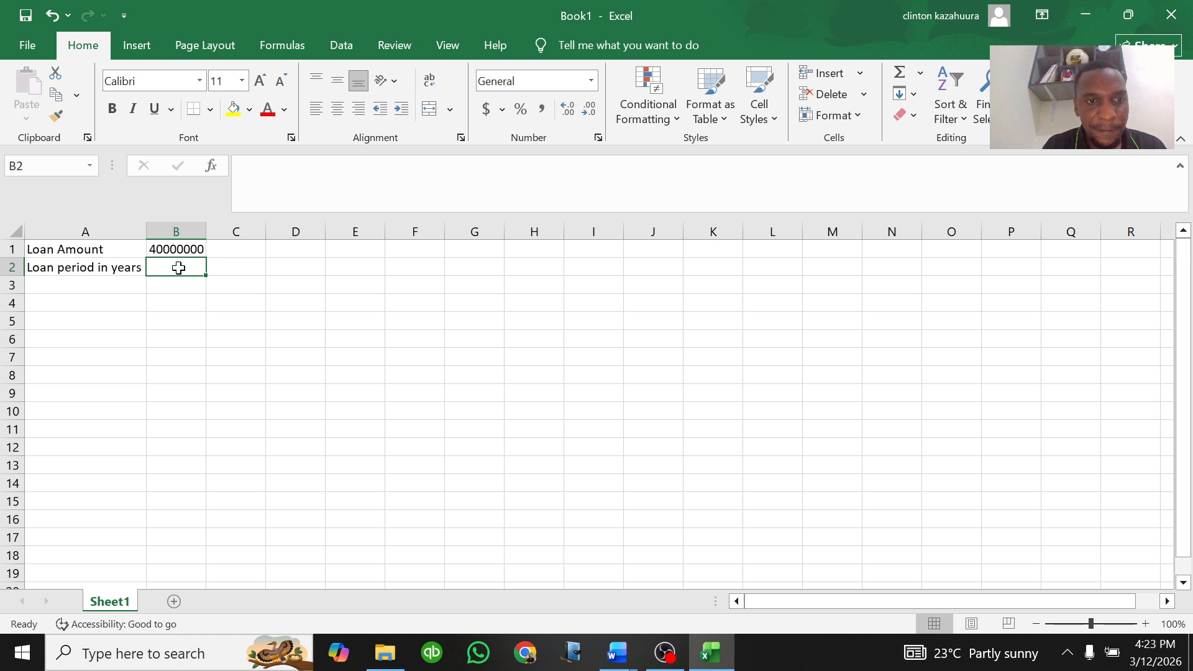
type("5")
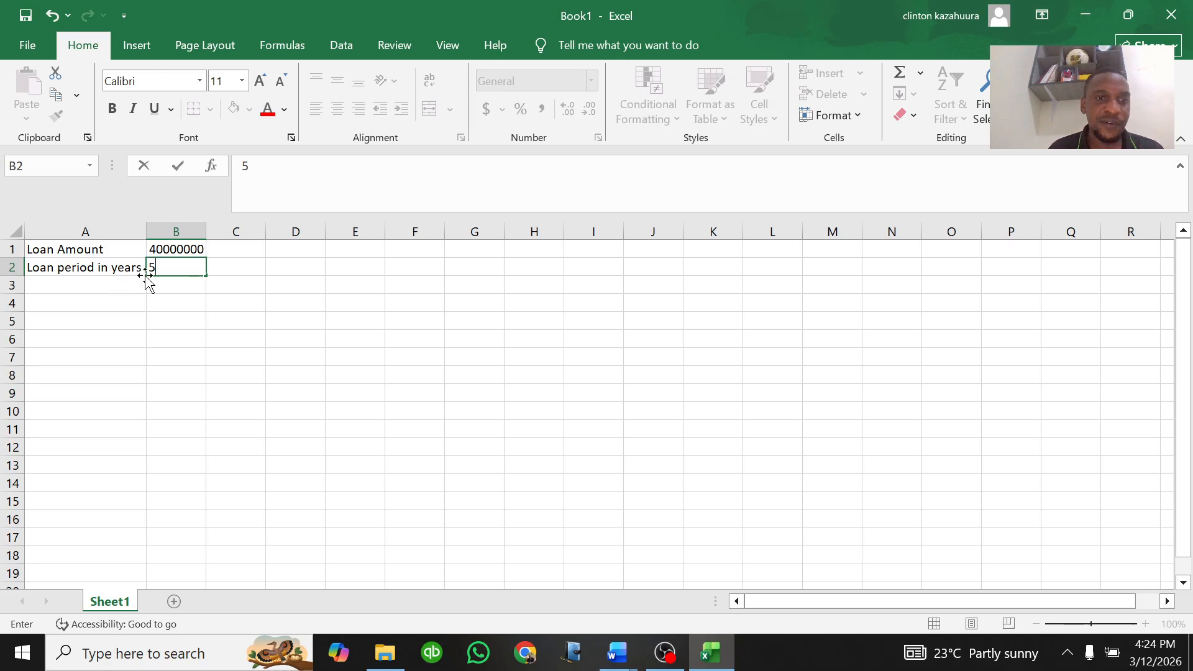
left_click(217, 316)
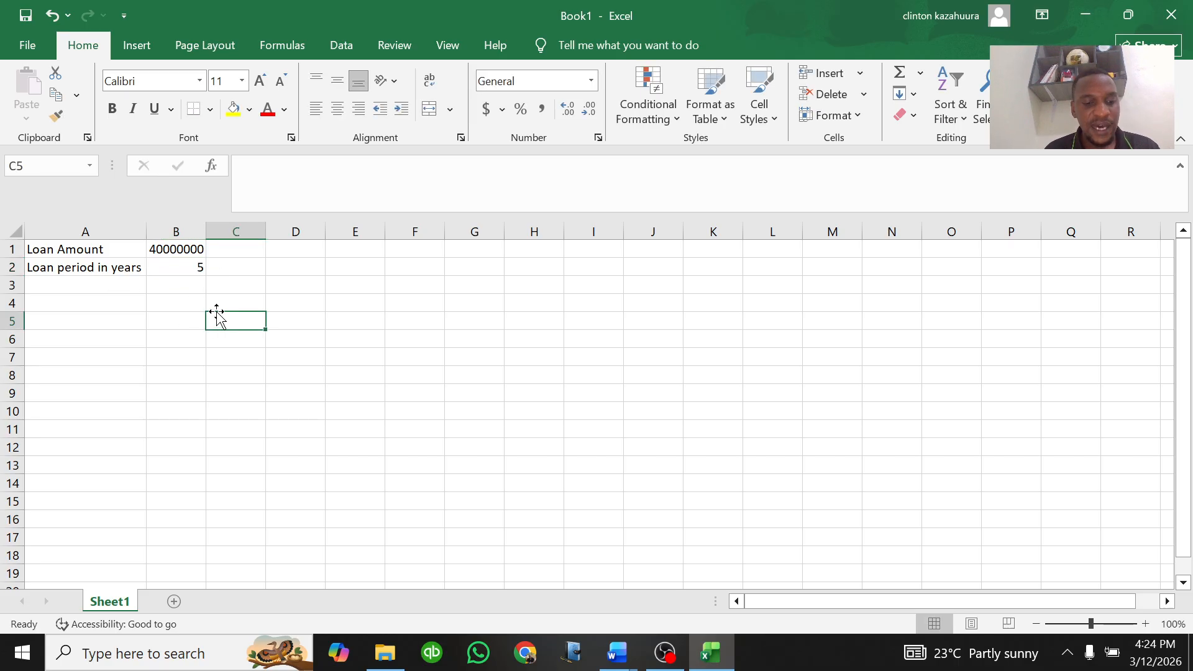
Step: Change the font of the whole sheet to Times New Roman
key("ctrl+a")
left_click(200, 81)
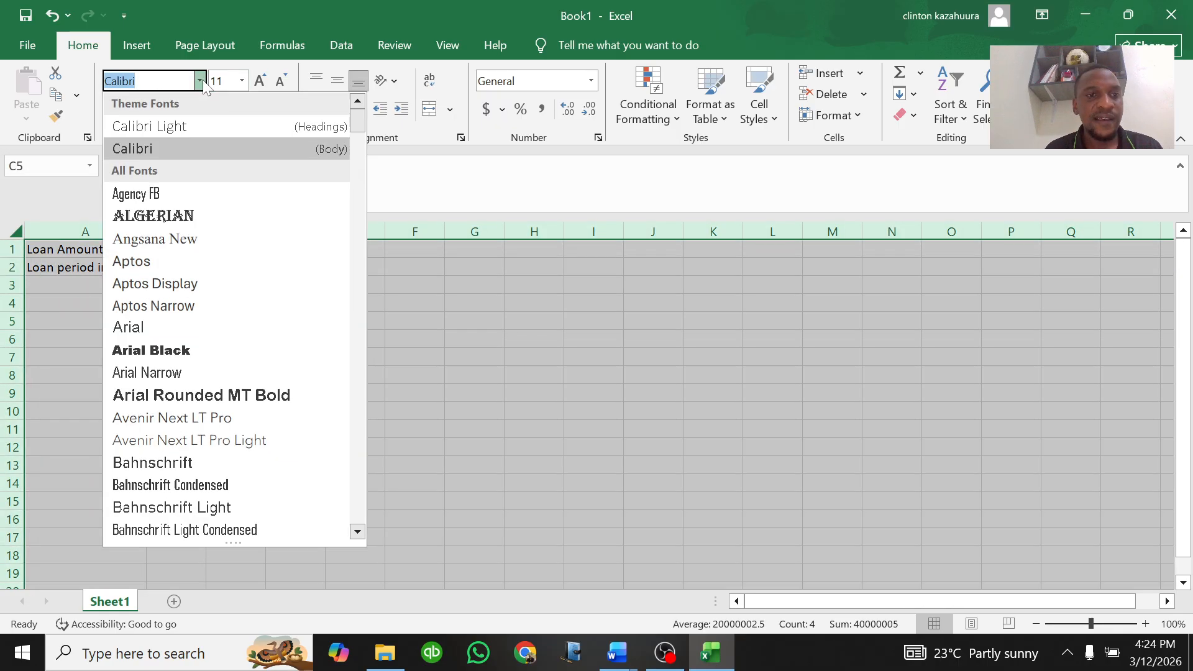
type("Times New Romar")
key("Return")
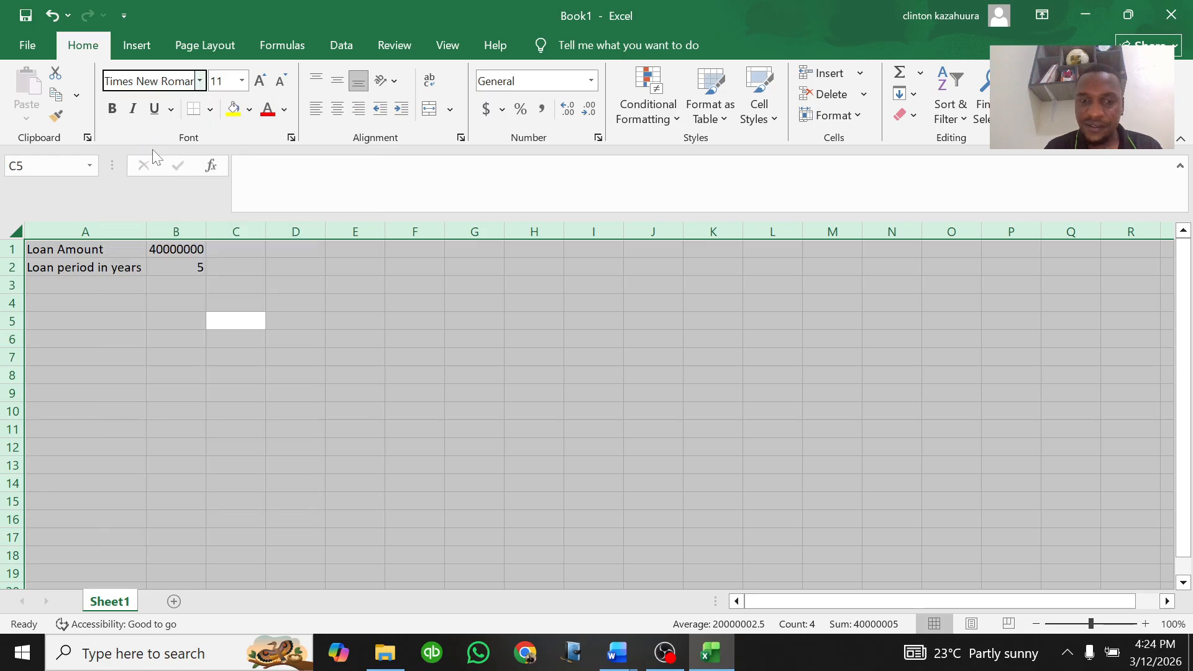
left_click(246, 81)
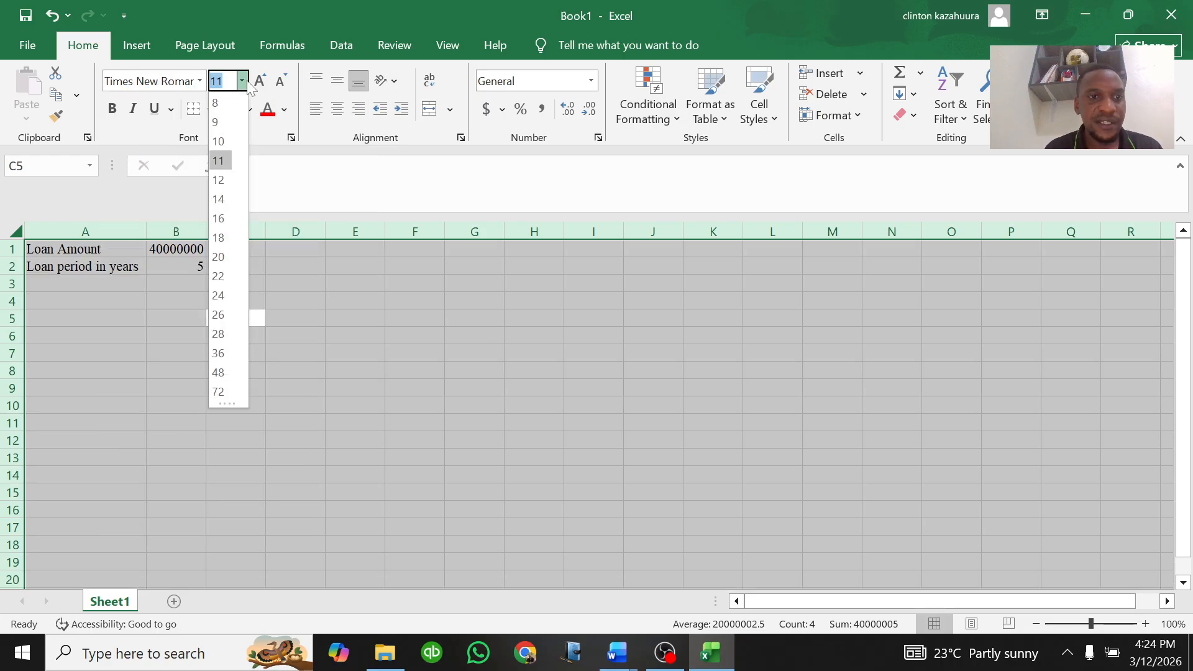
left_click(323, 309)
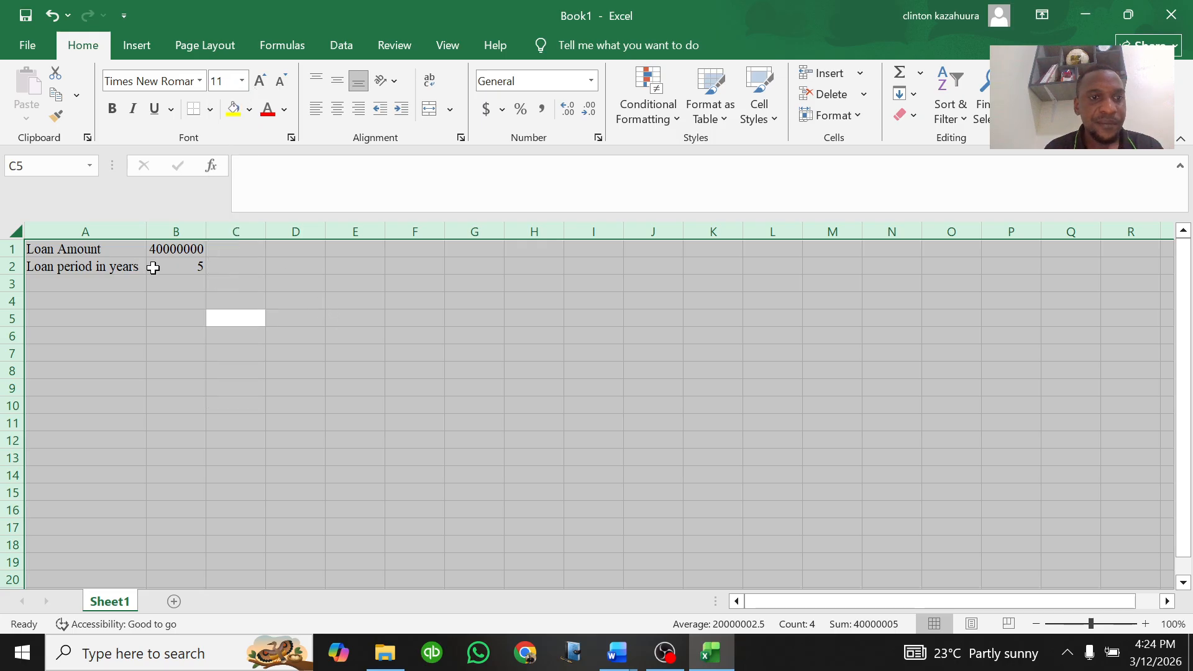
Step: Enter the label "Interest rate per annum" in A3 and autofit column A to fit it
left_click(154, 266)
left_click(91, 283)
type("I")
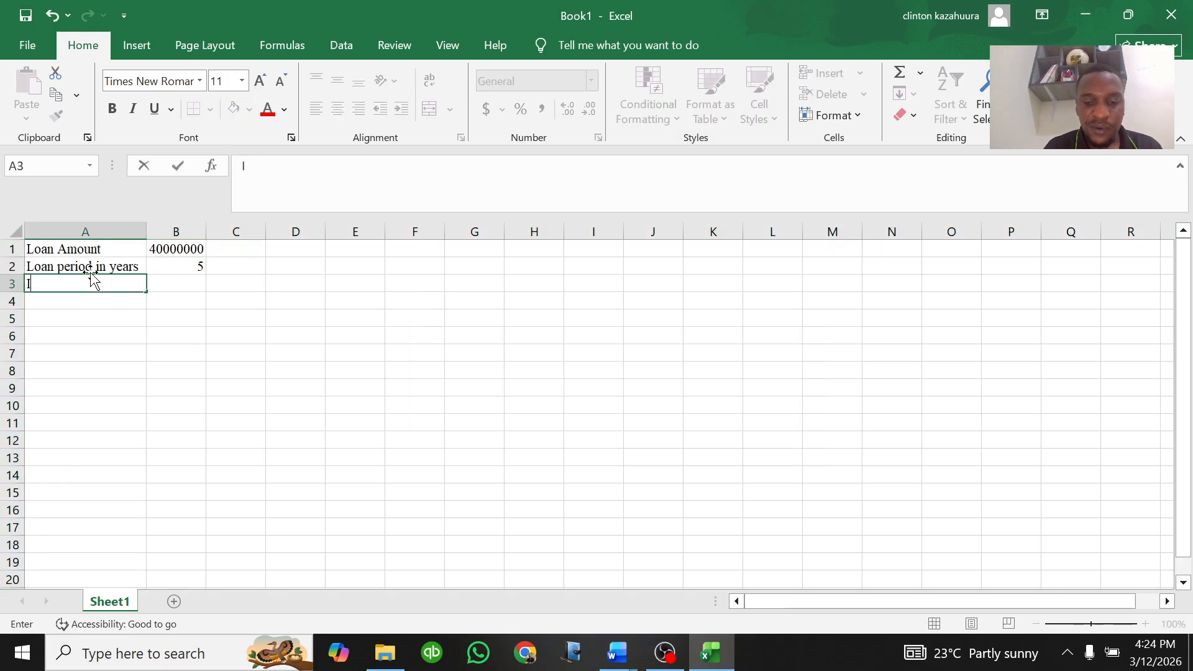
type("nterest ")
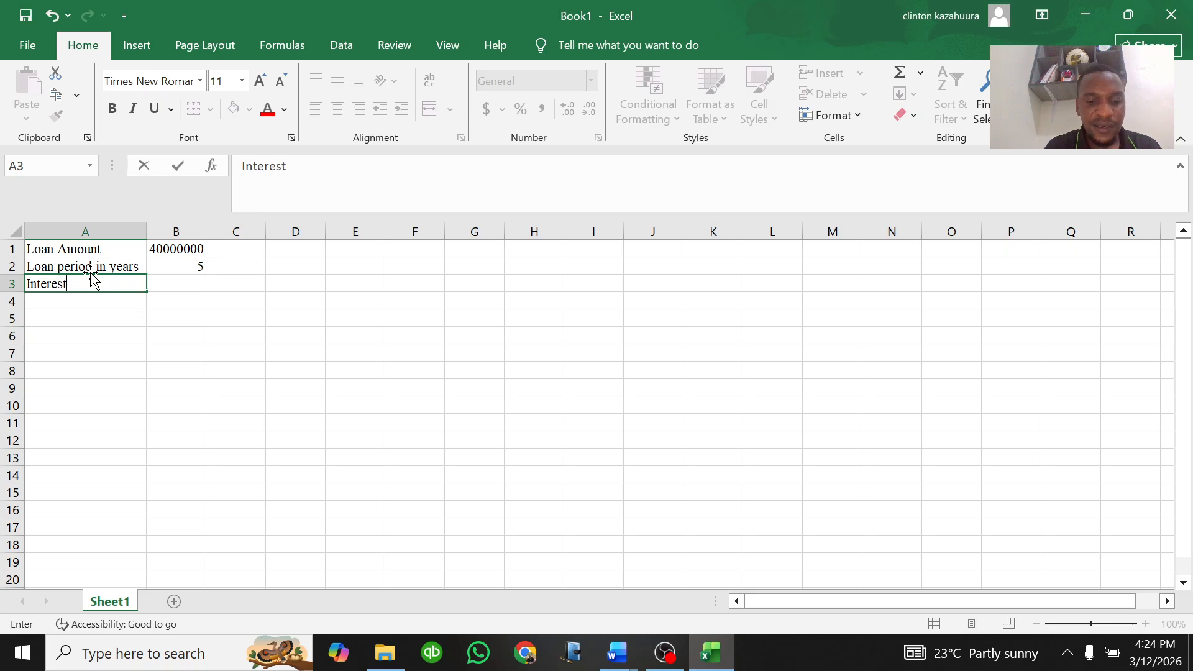
type("rate per annum")
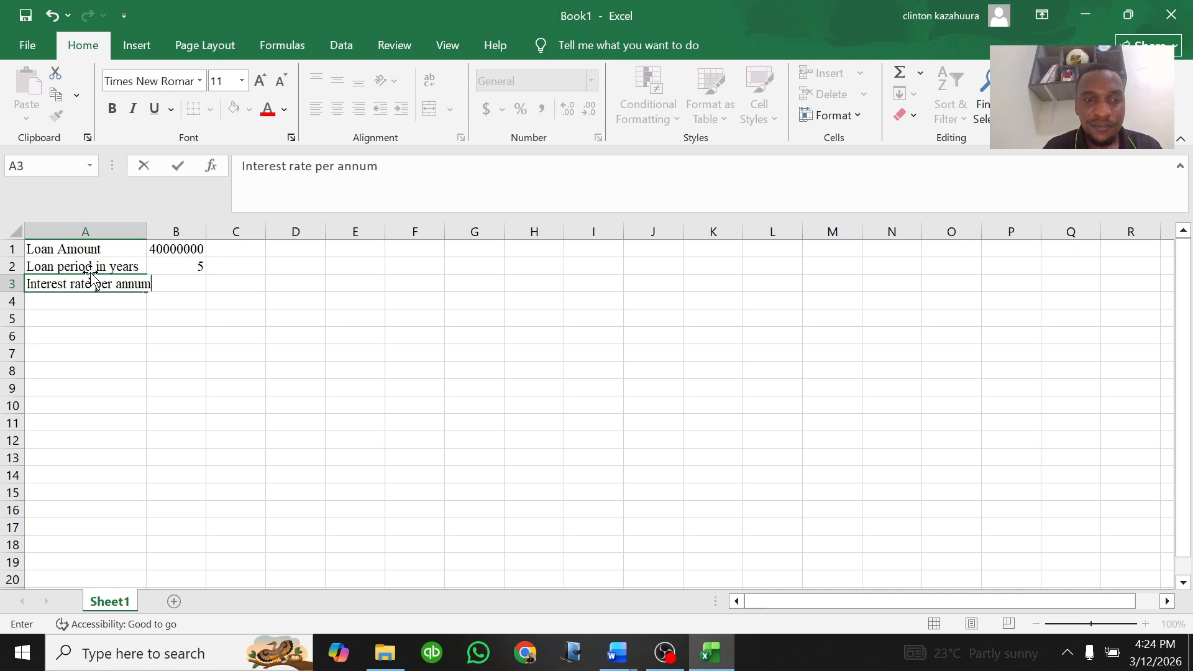
left_click(150, 231)
double_click(147, 231)
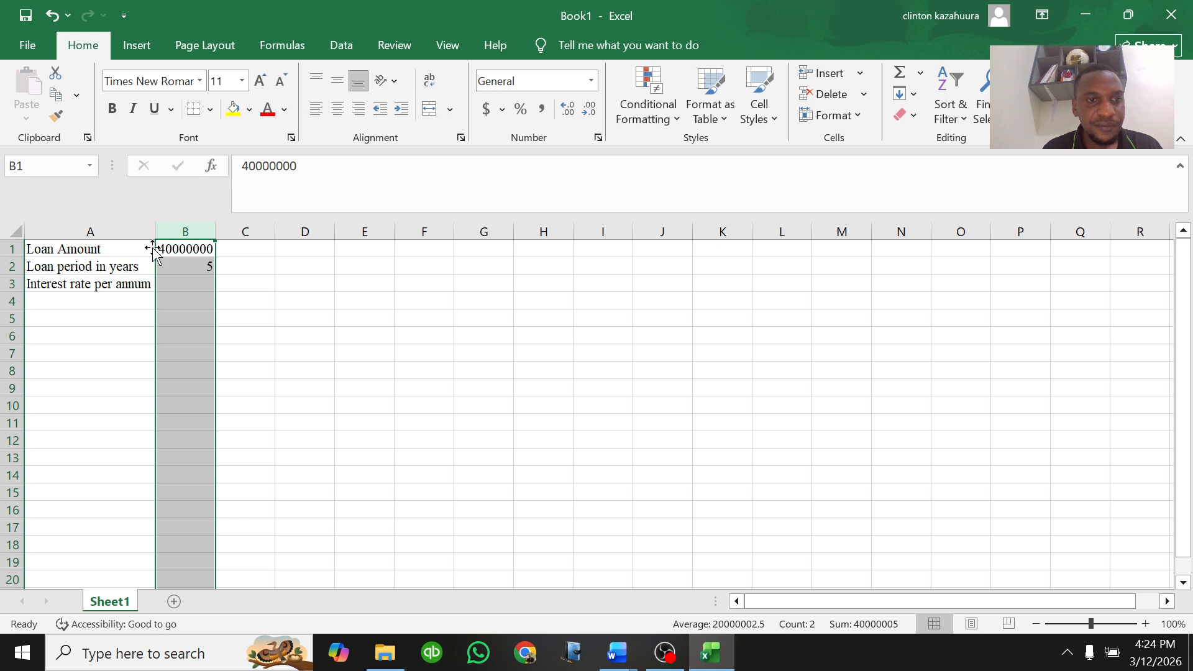
Step: Check the interest rate in the question document and enter 24% as the annual interest rate in B3
left_click(181, 284)
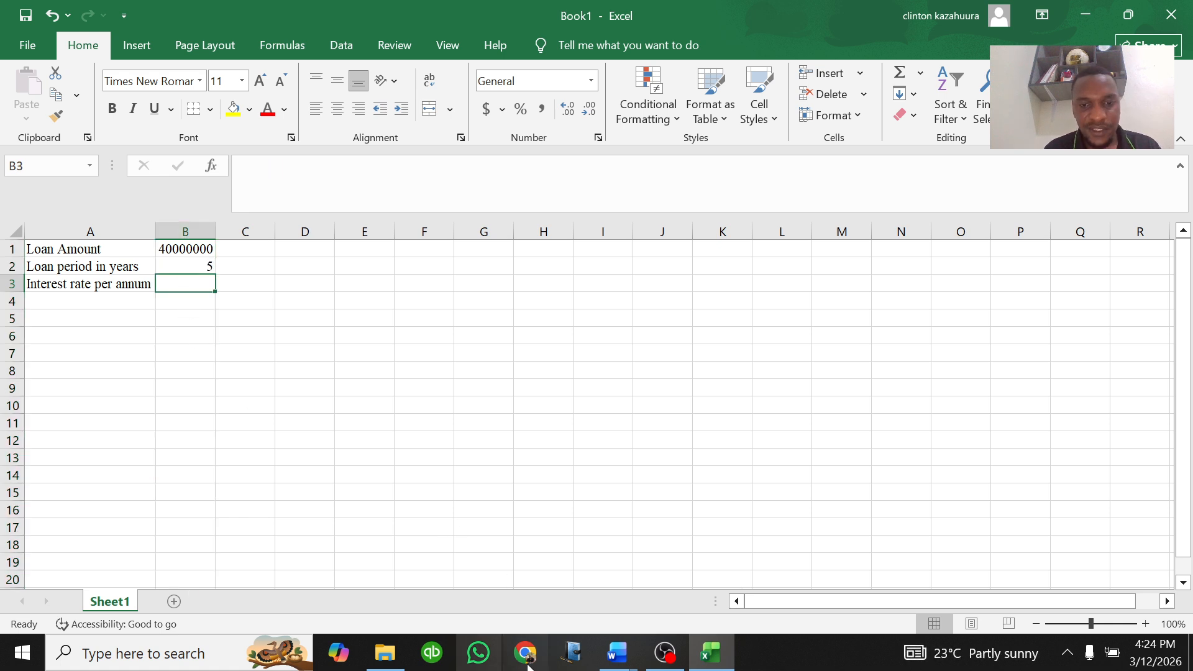
left_click(617, 652)
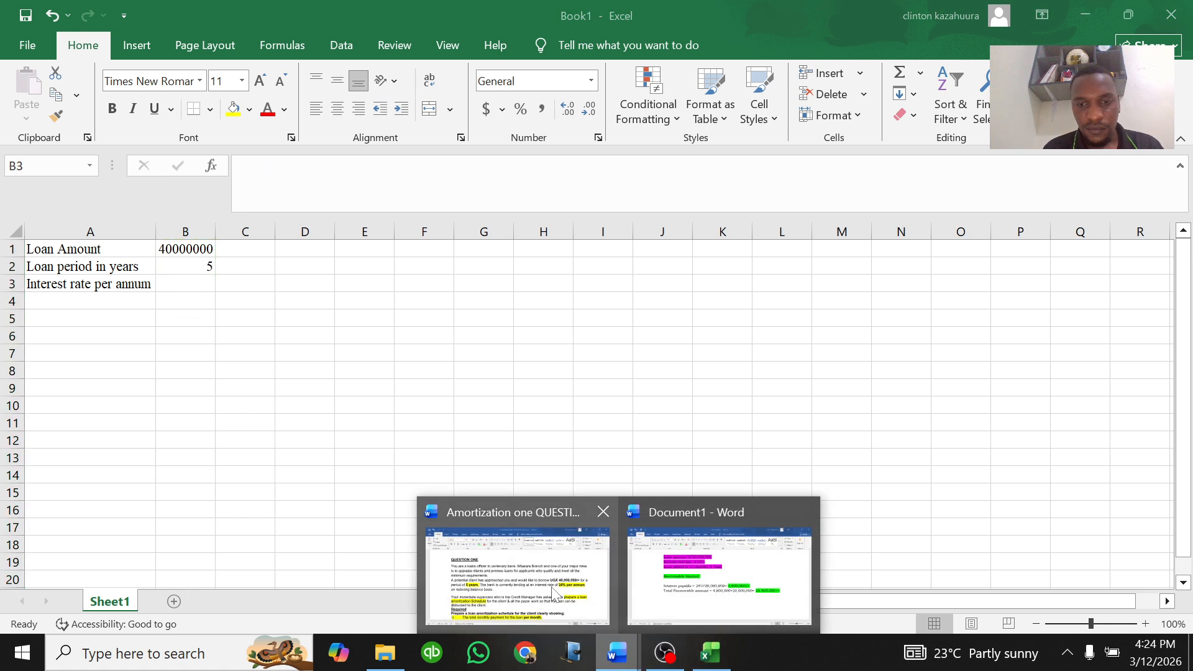
left_click(569, 597)
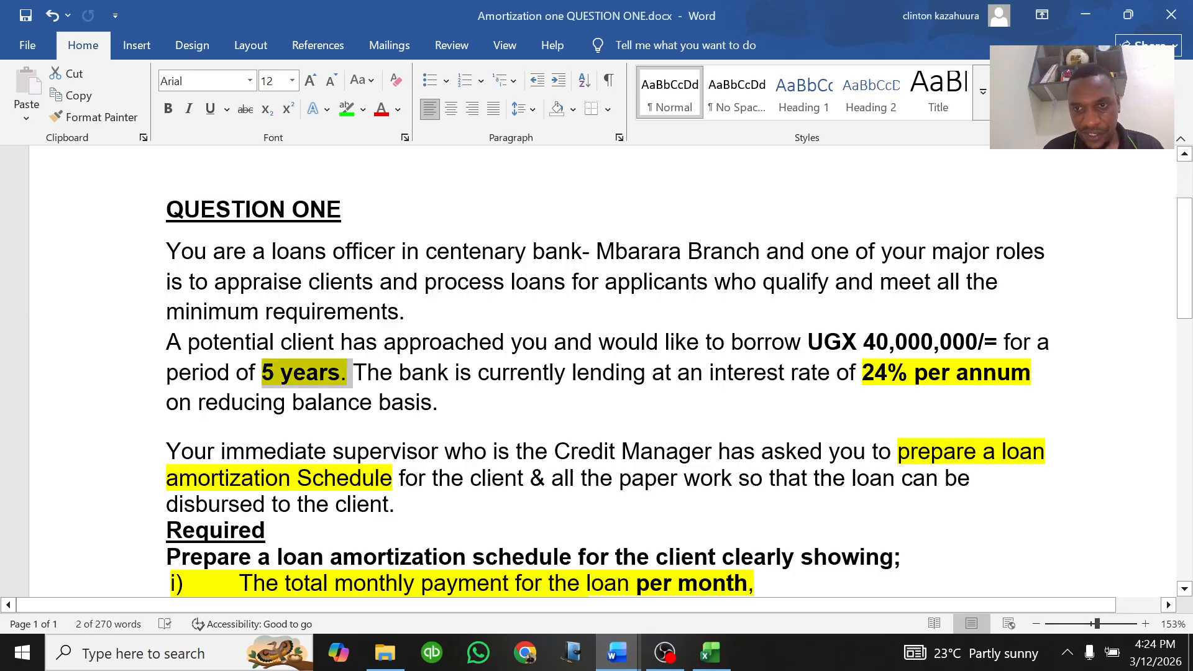
left_click(711, 652)
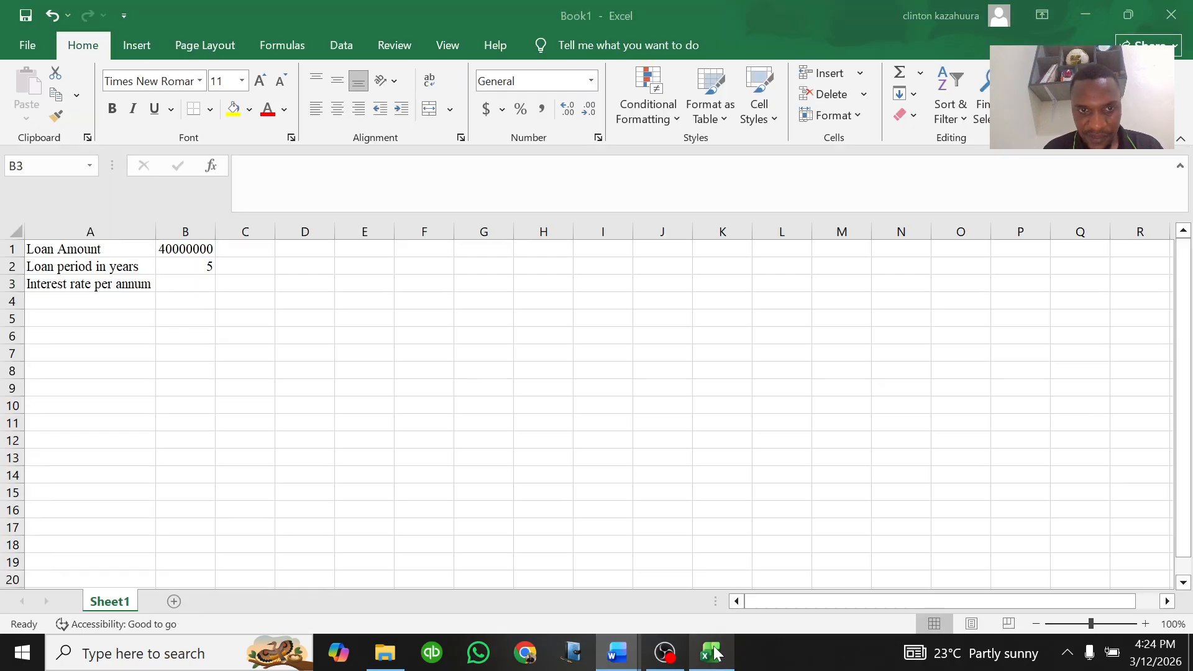
type("24")
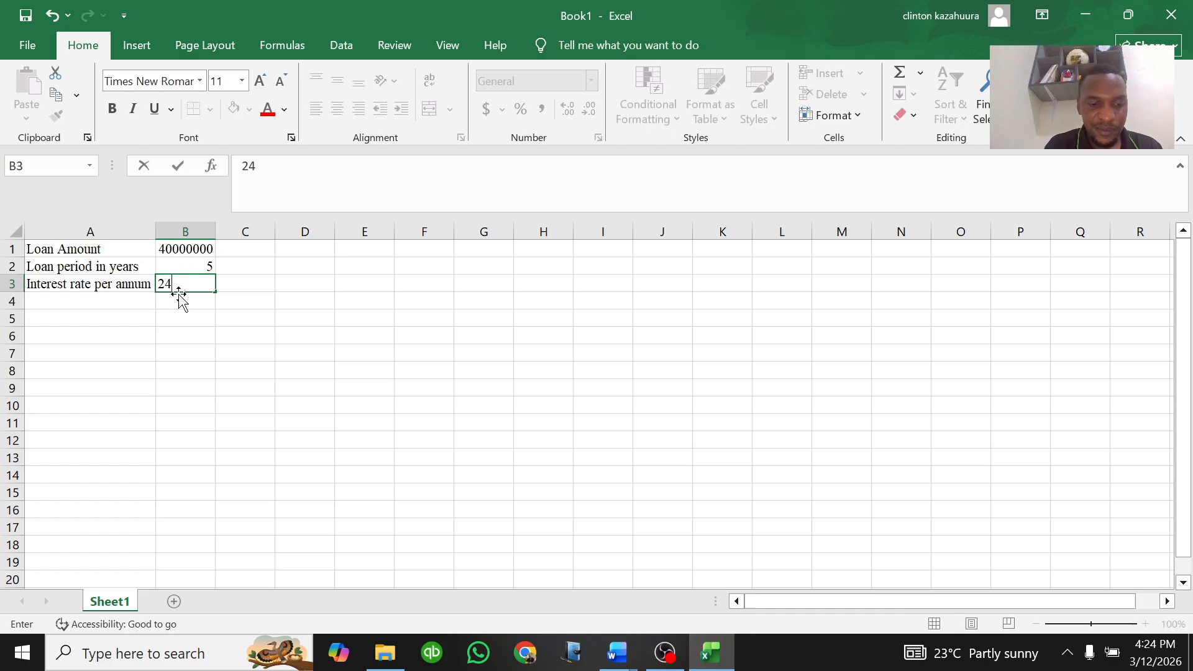
type("%")
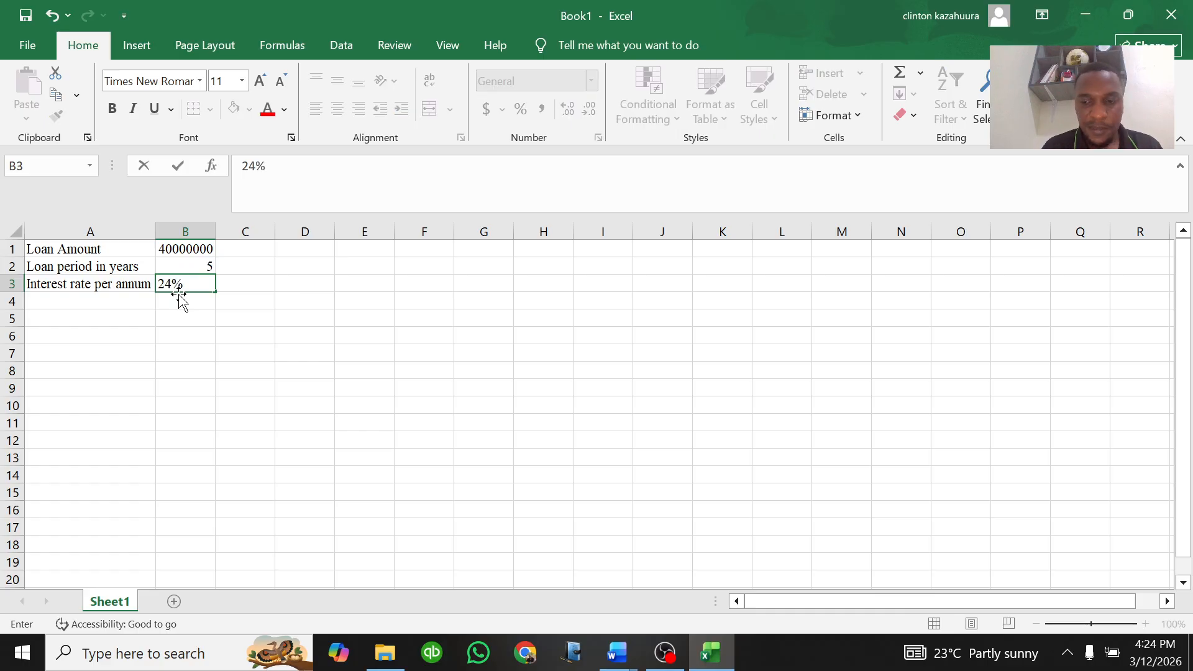
left_click(136, 301)
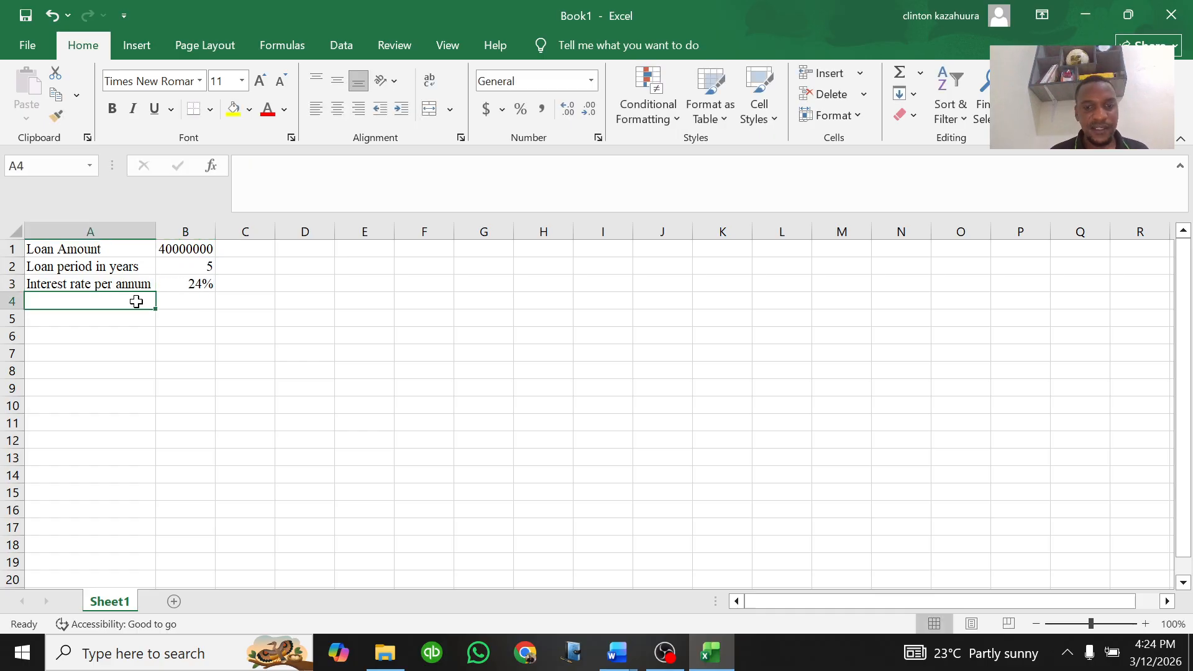
Step: Switch to the question document and remove the highlighting from the required items i) to vi)
left_click(617, 652)
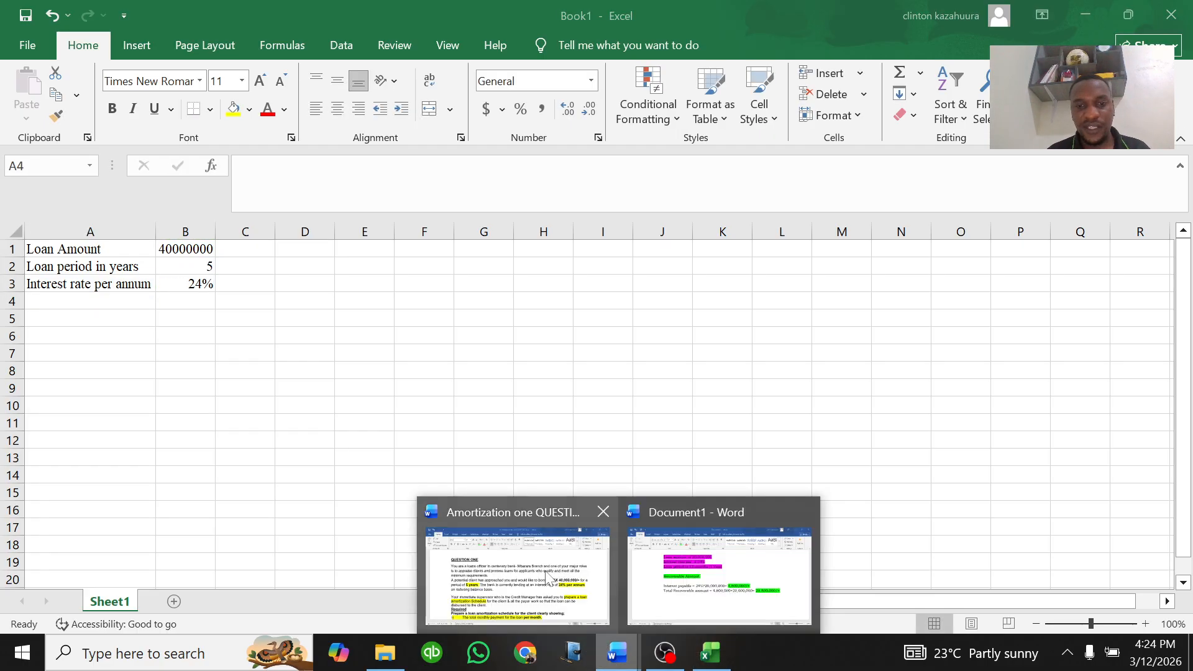
left_click(555, 588)
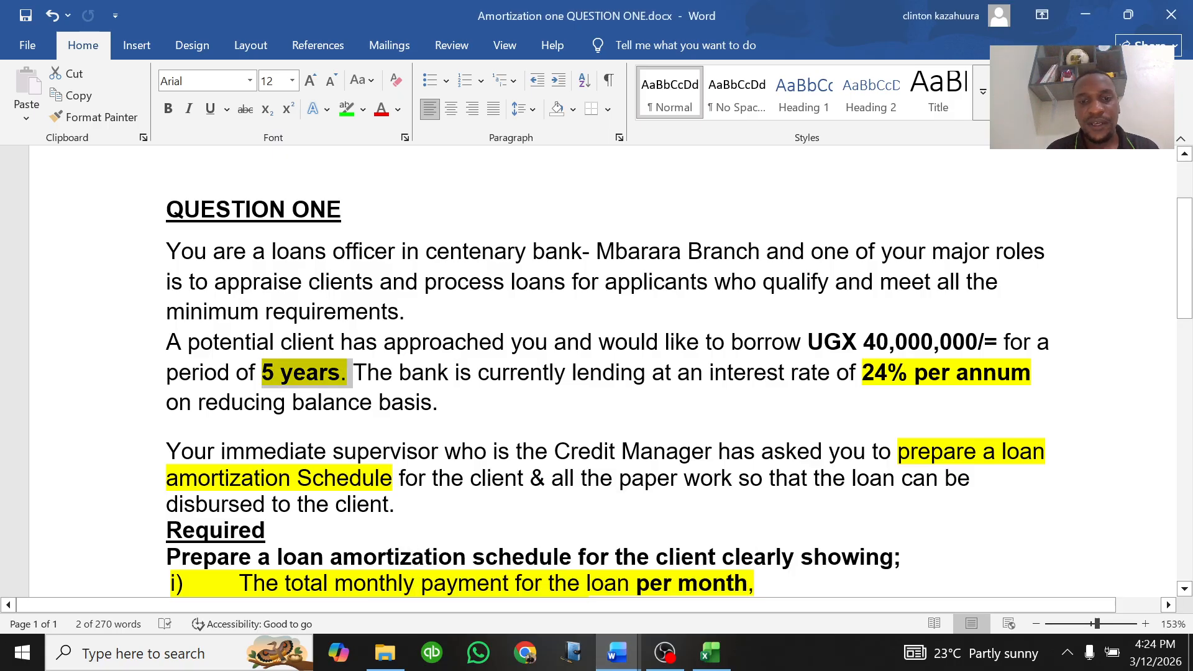
scroll(597, 373, "down", 3)
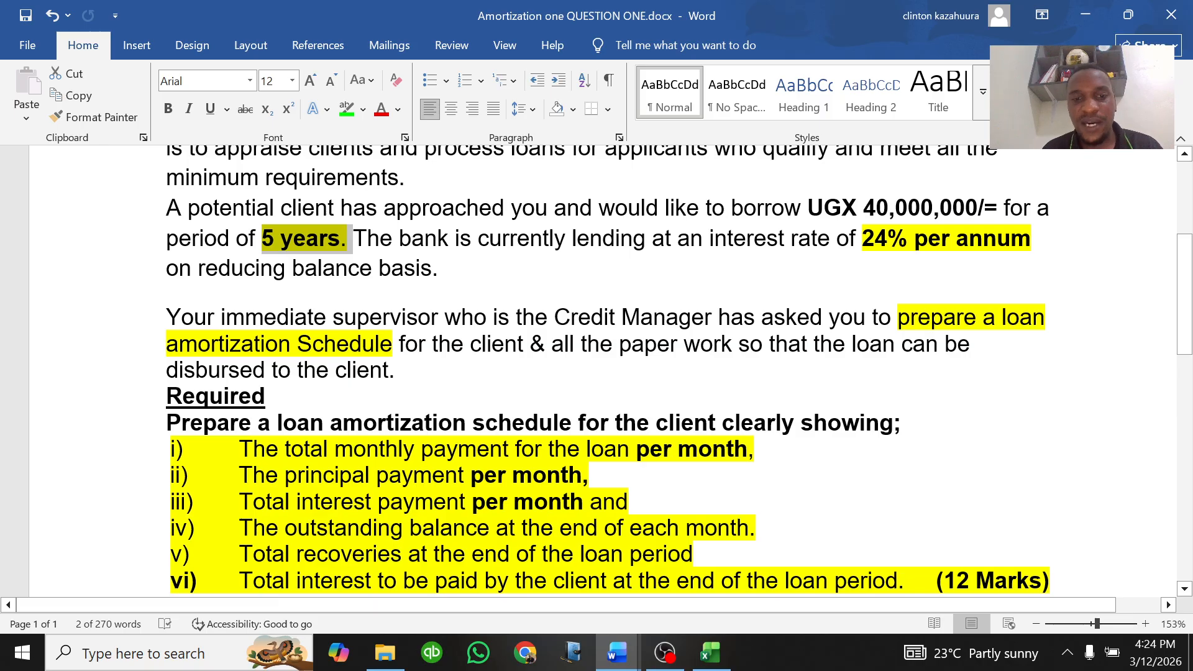
scroll(597, 373, "down", 3)
left_click_drag(411, 394, 382, 369)
left_click(515, 446)
left_click_drag(758, 394, 381, 369)
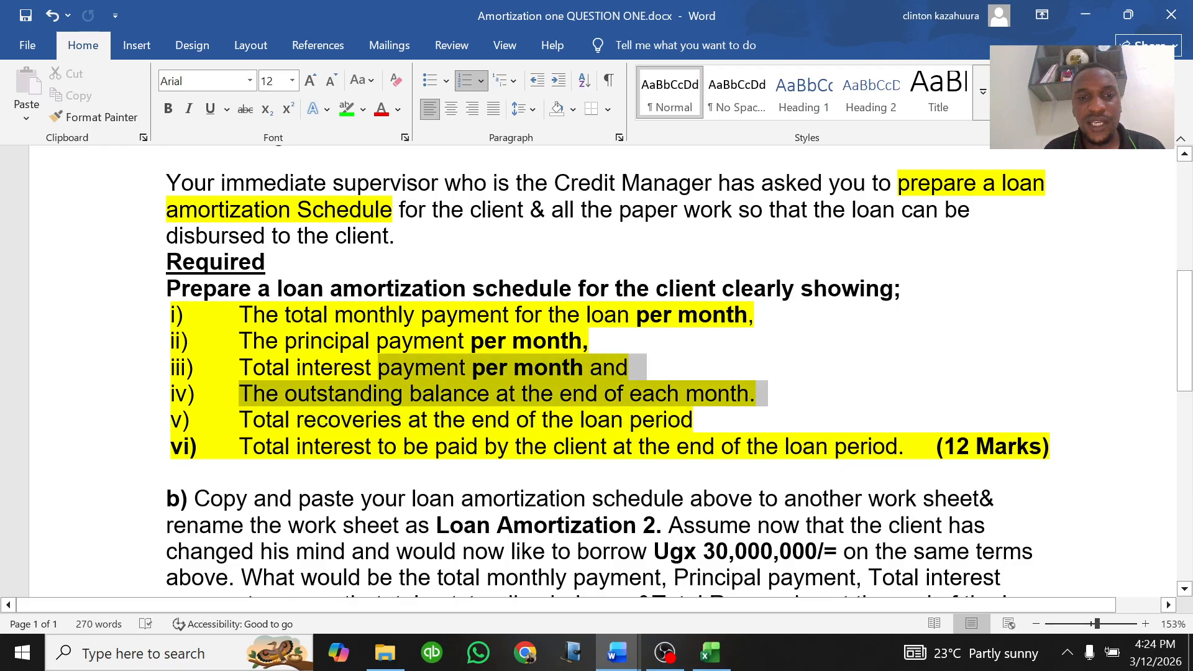
left_click_drag(1056, 447, 239, 315)
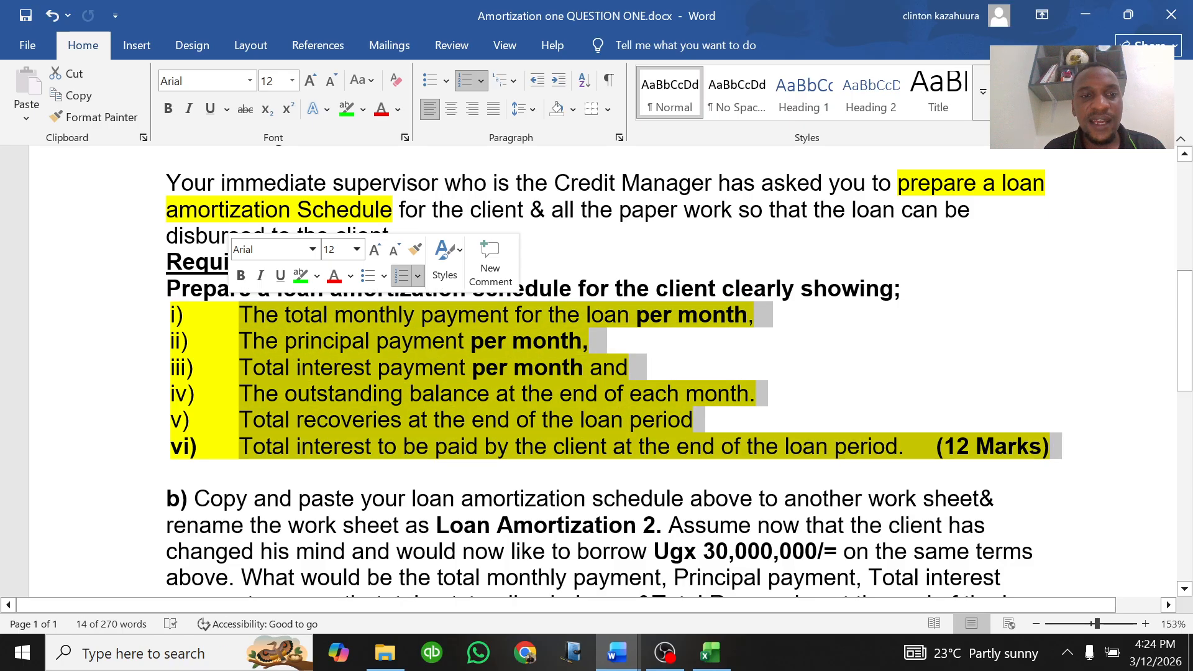
left_click(317, 279)
left_click(329, 420)
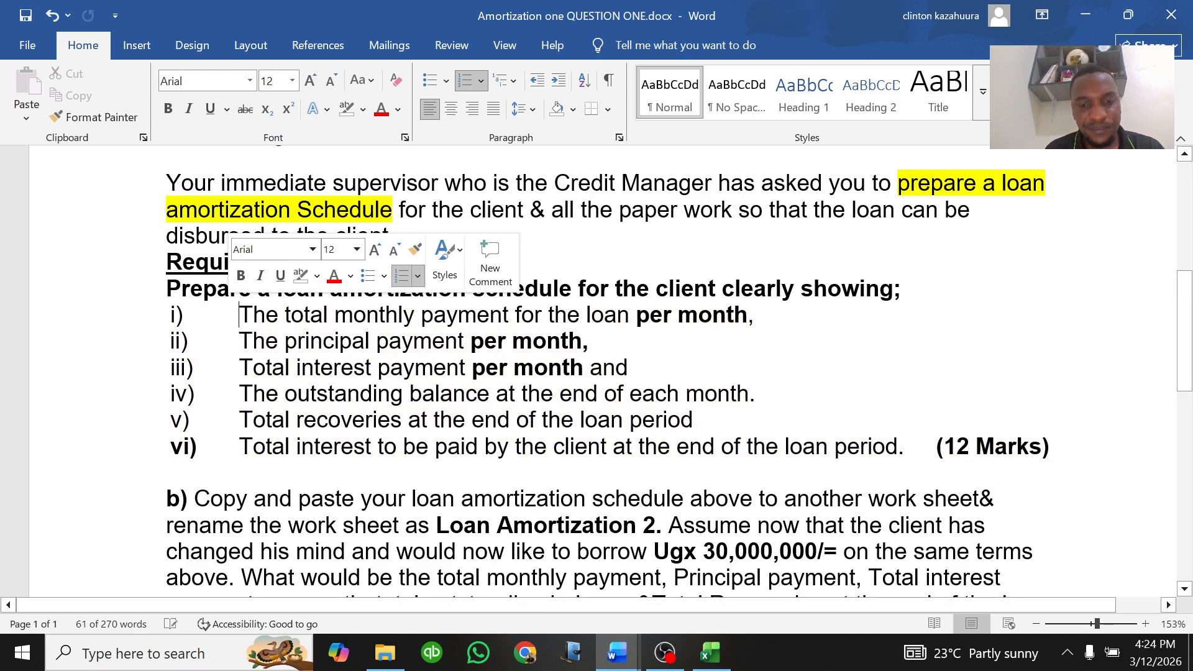
Step: Return to the workbook and add the label "Loan period in months" in A4
left_click(710, 652)
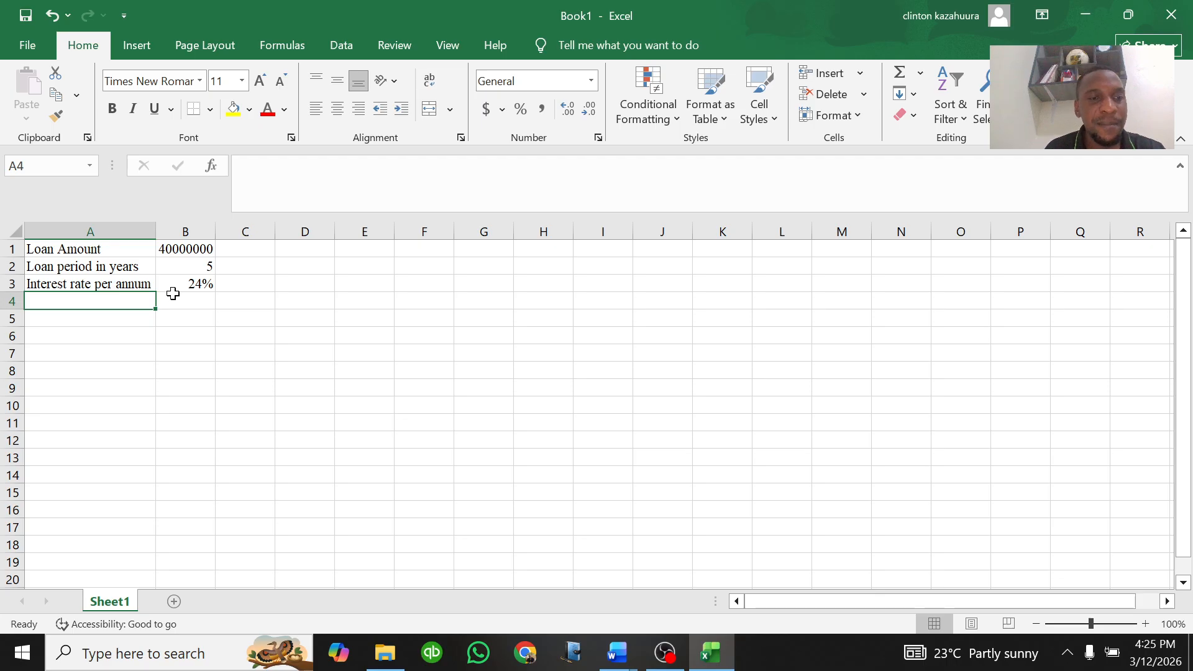
left_click(211, 301)
left_click(129, 302)
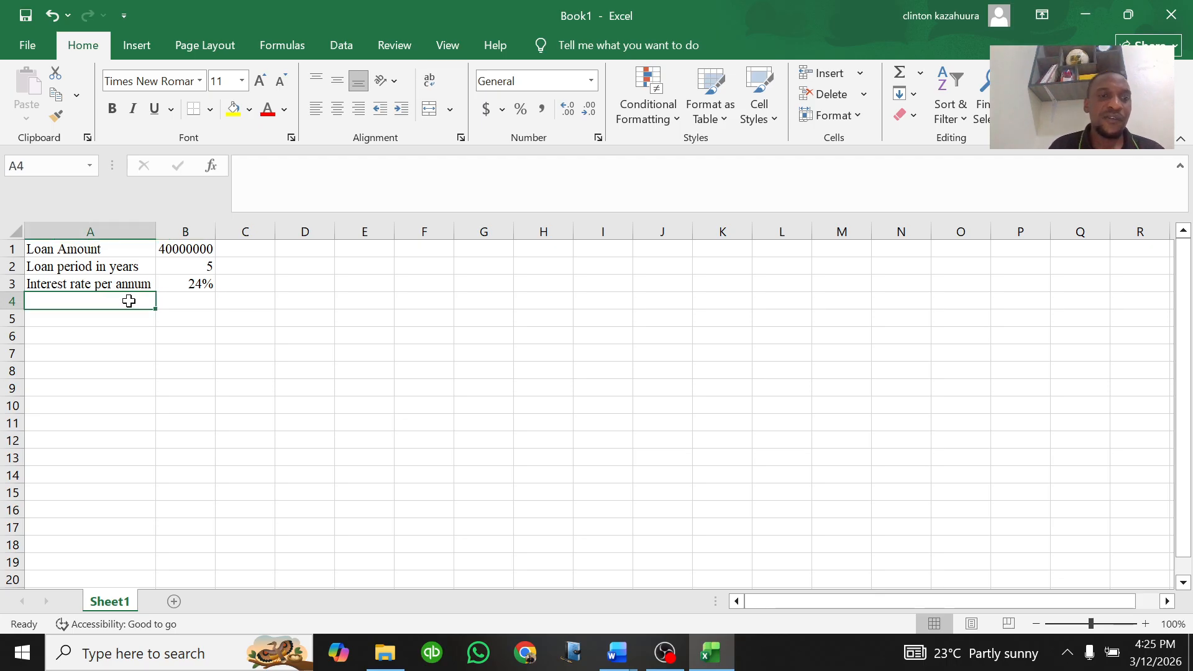
type("Loan ")
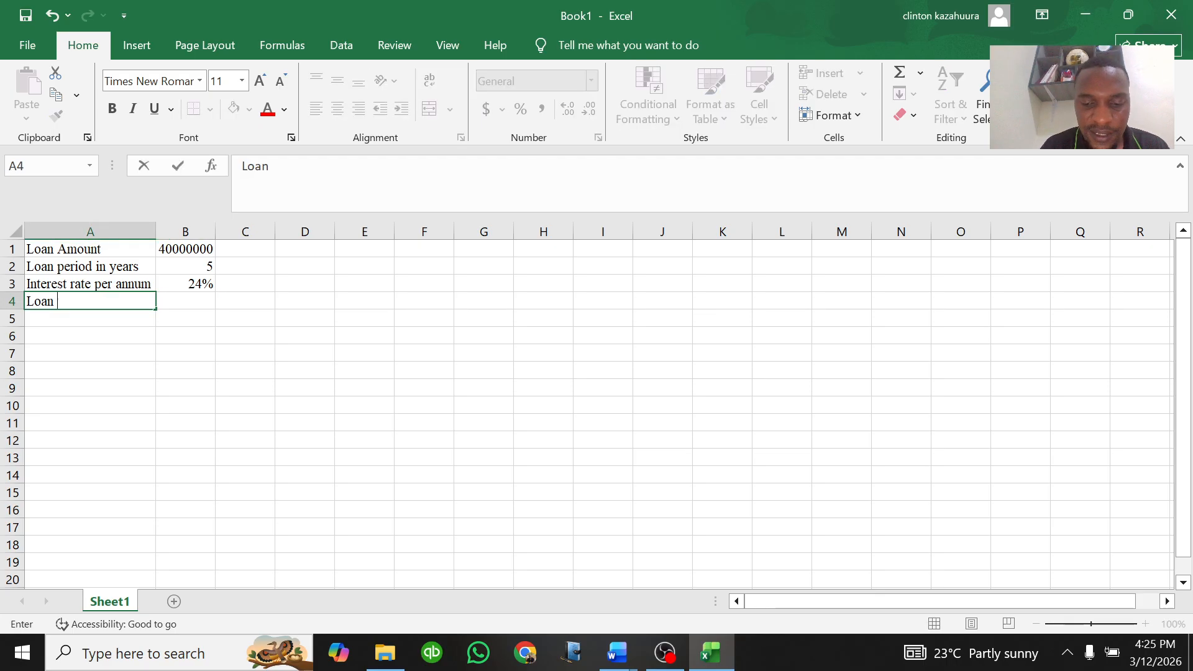
type("period in ")
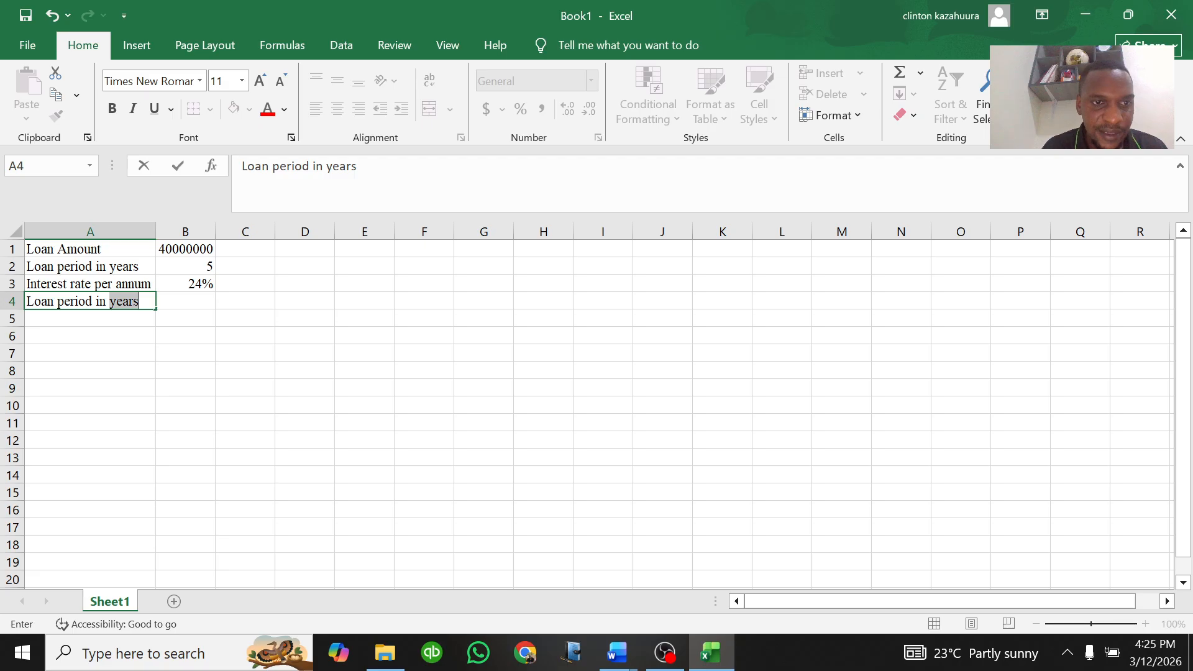
type("months")
left_click(185, 299)
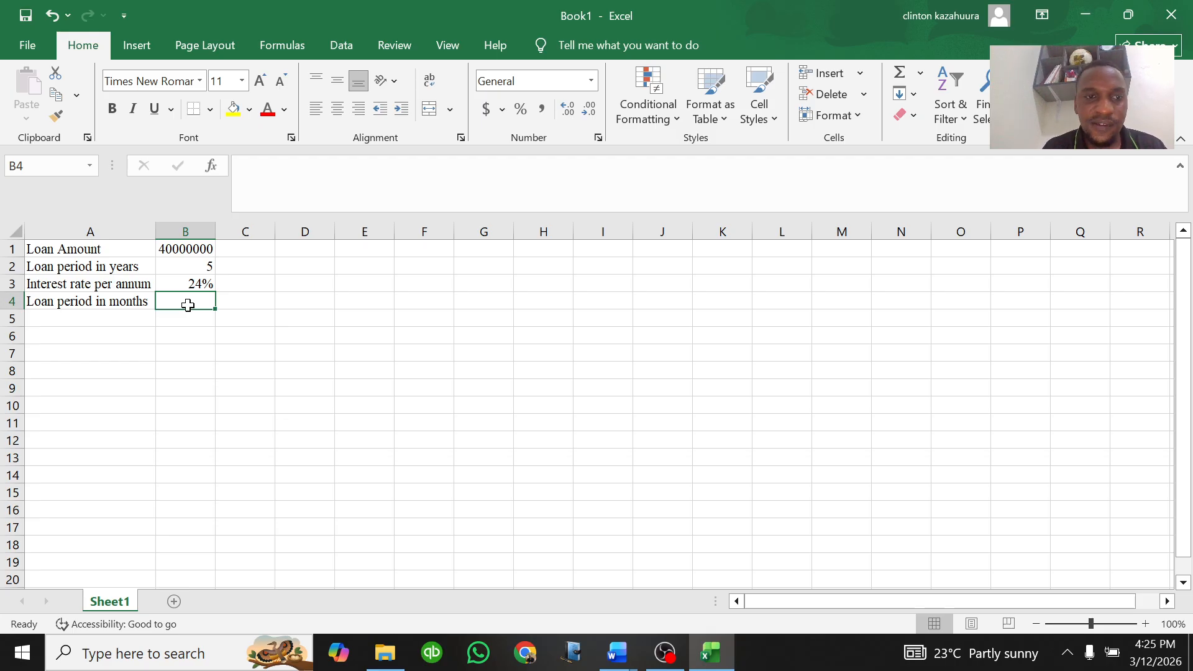
Step: Calculate the loan period in months in B4 with the formula =B2*12
type("=")
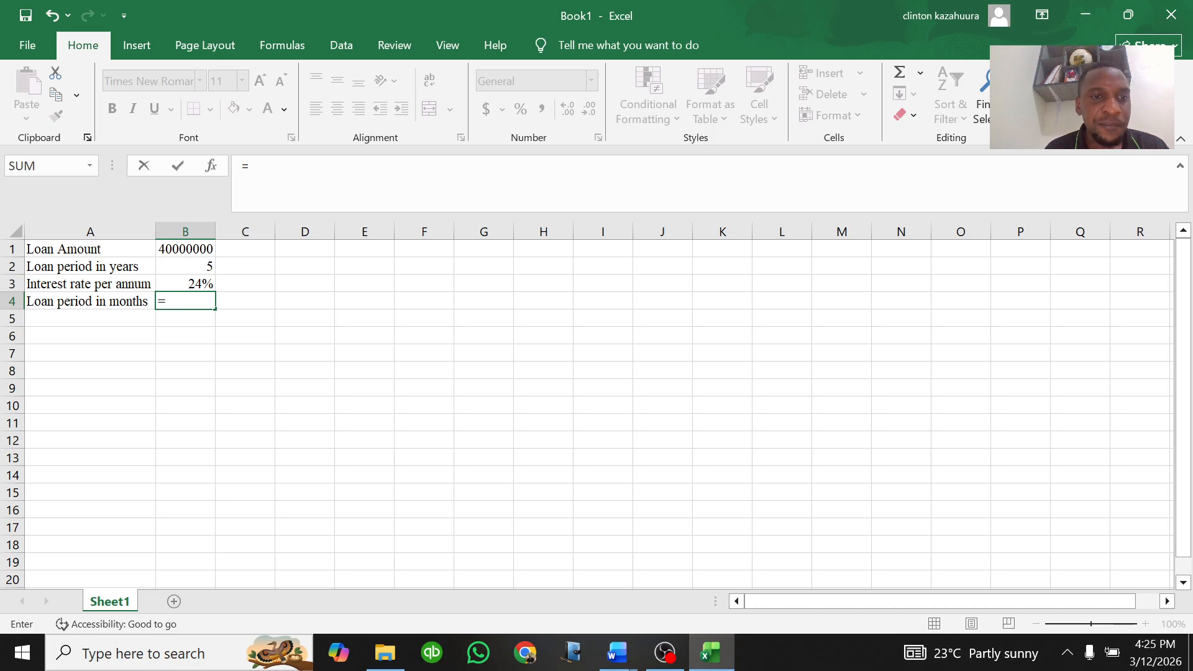
left_click(200, 266)
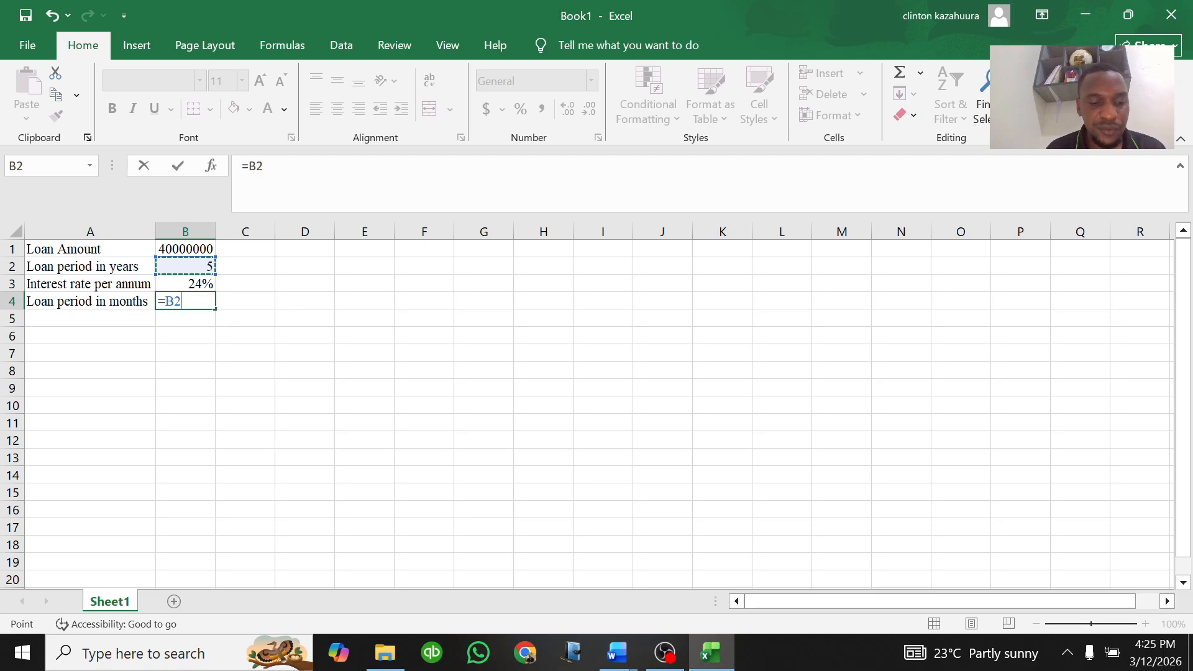
type("*")
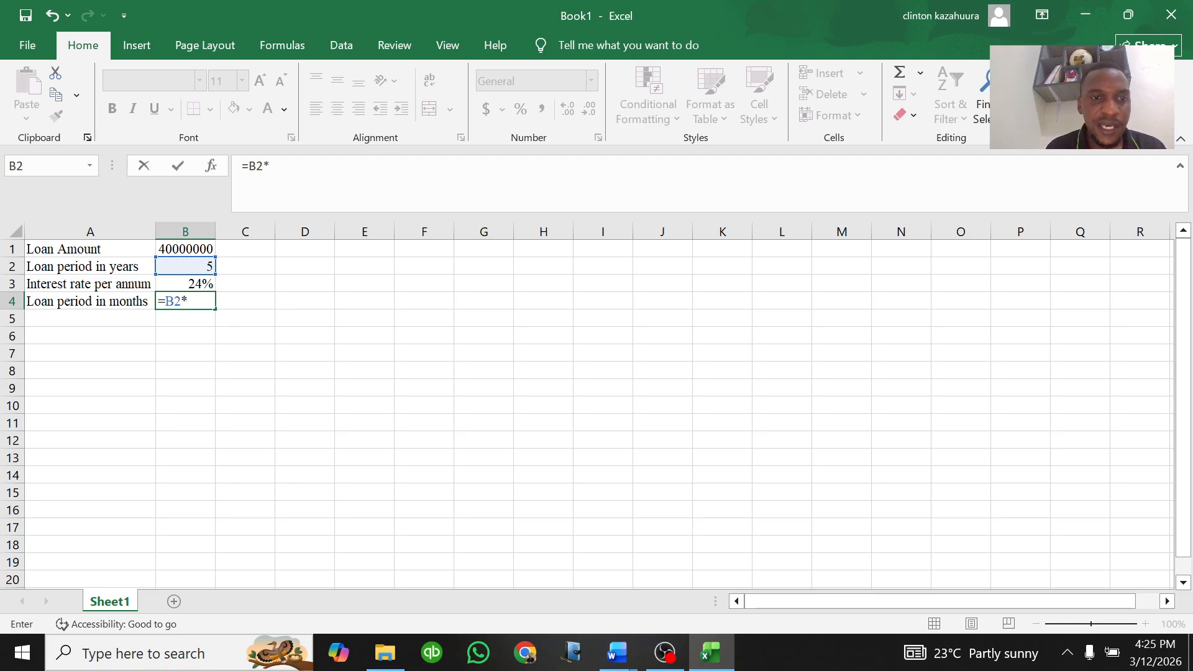
type("12")
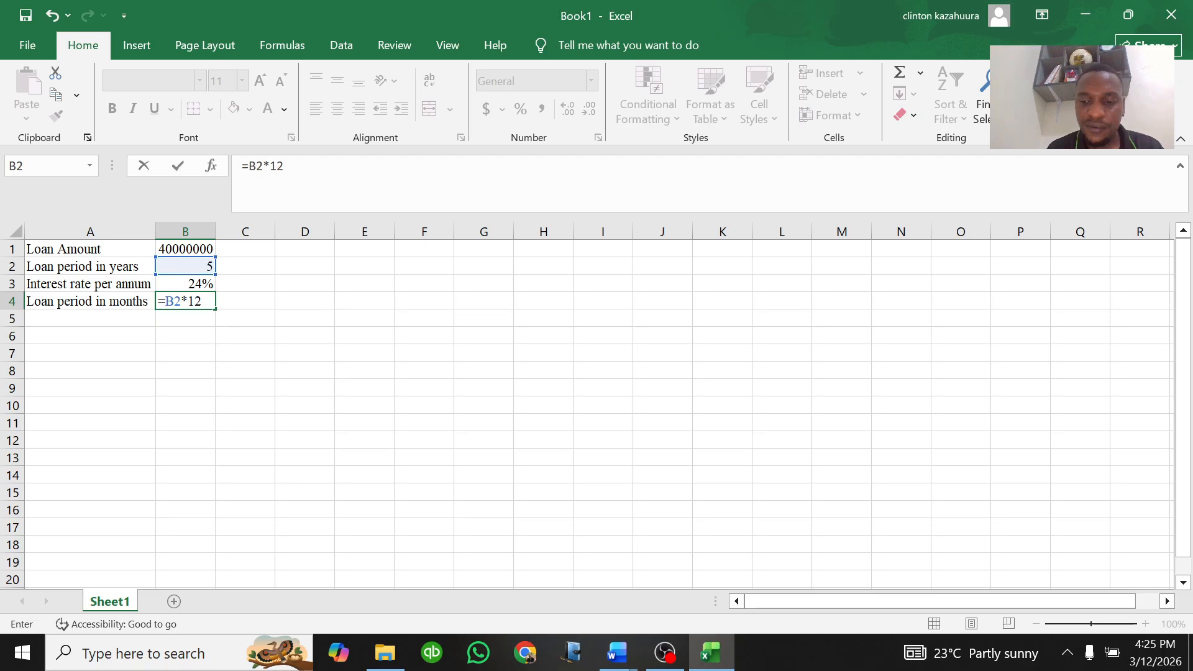
key("Return")
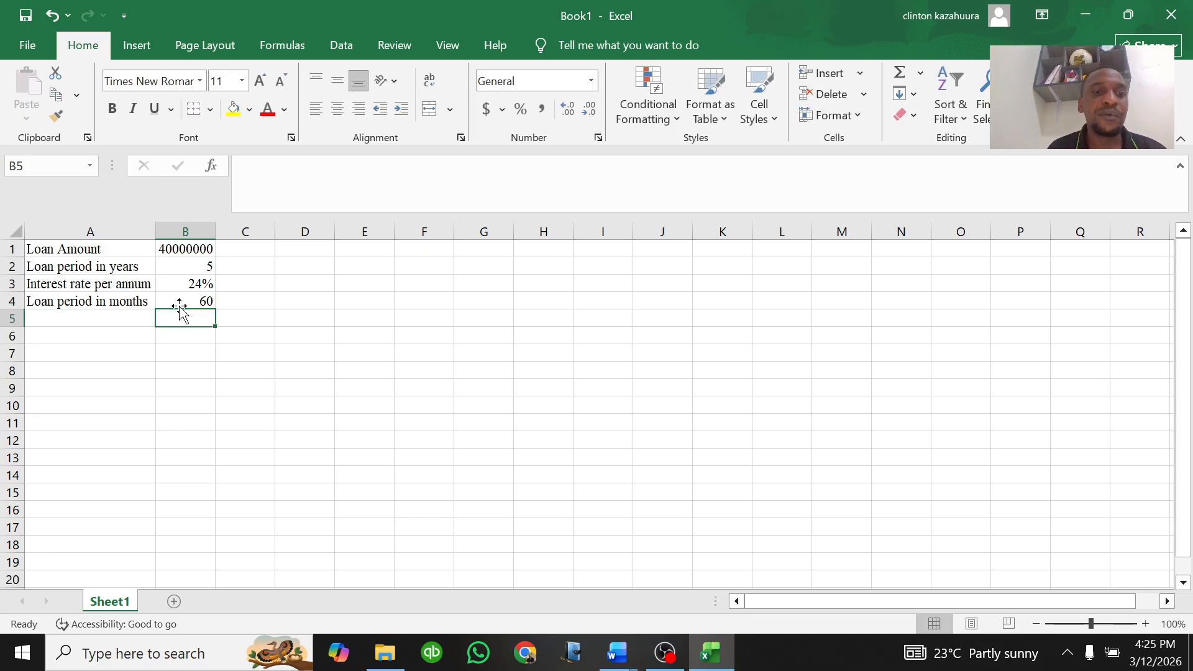
Step: Add the label "Interst rate per month" in A5
left_click(184, 300)
left_click(117, 320)
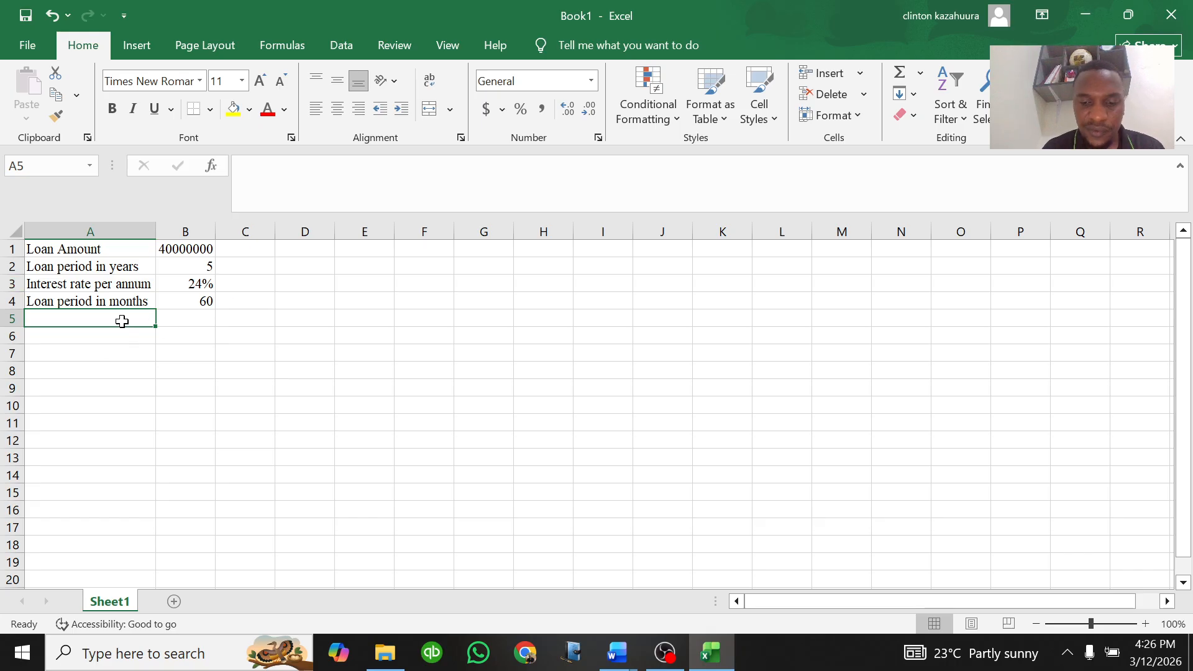
type("interest rate per annum")
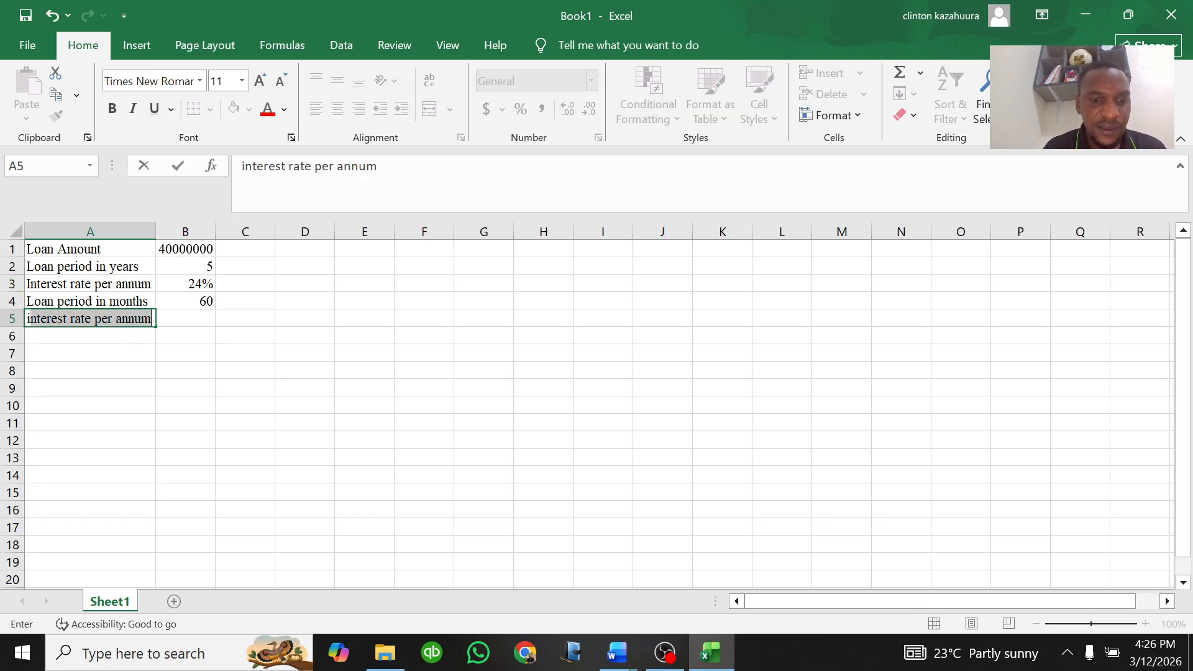
key("BackSpace")
key("BackSpace")
type("Interst ra")
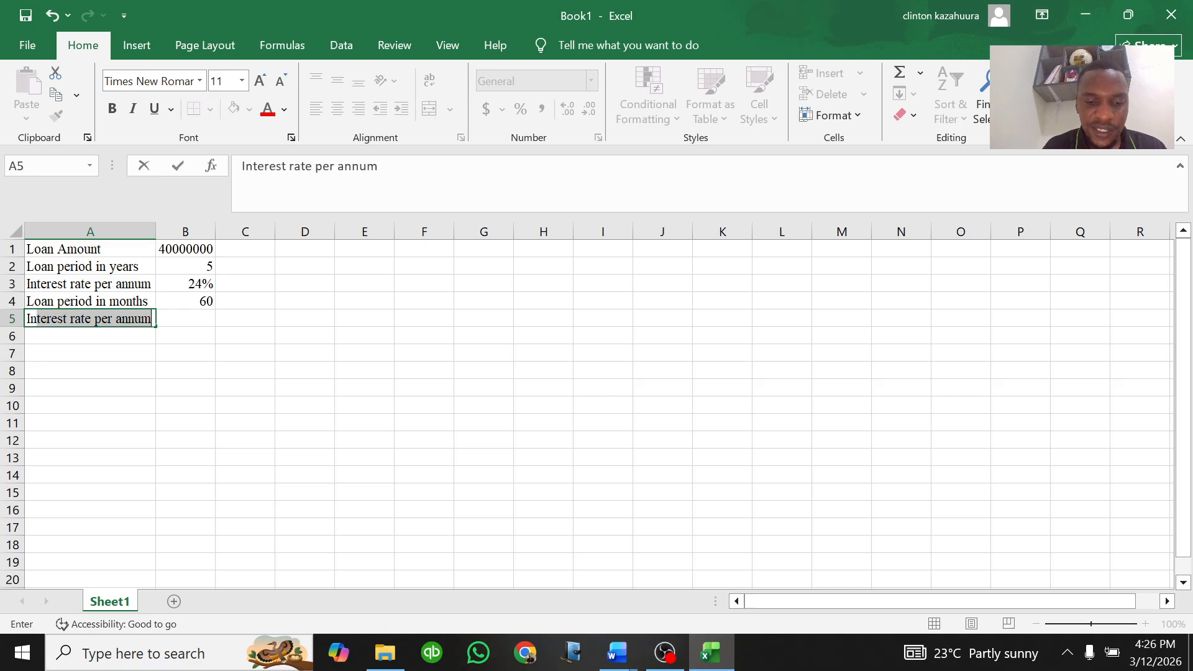
type("te")
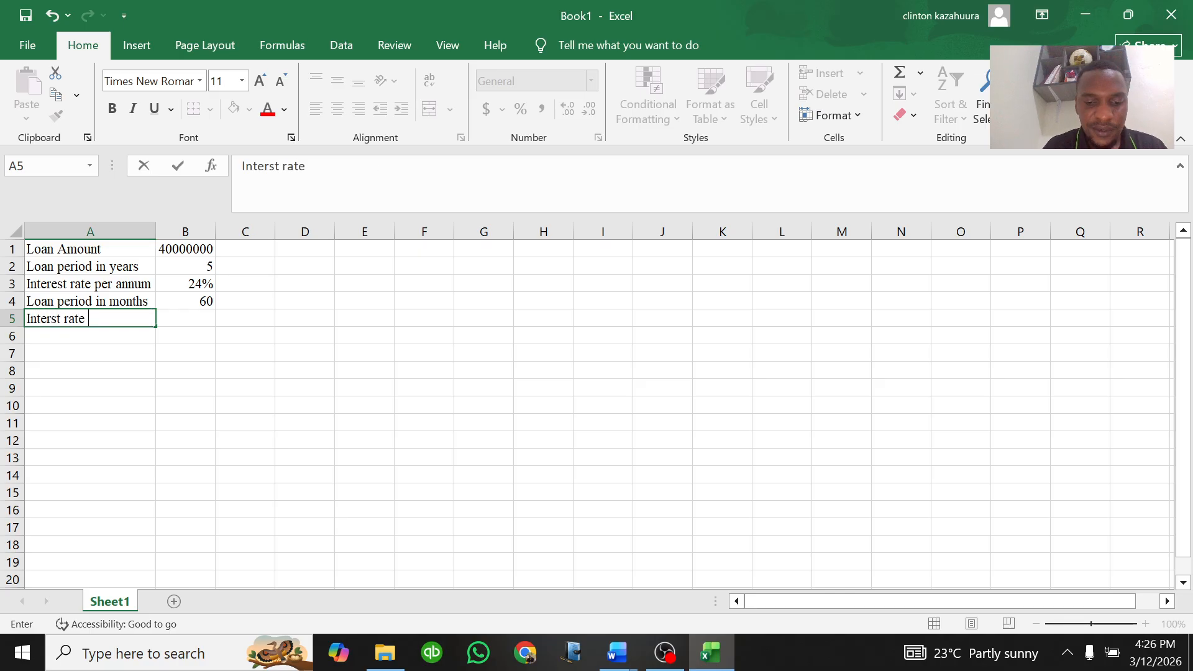
type(" per month")
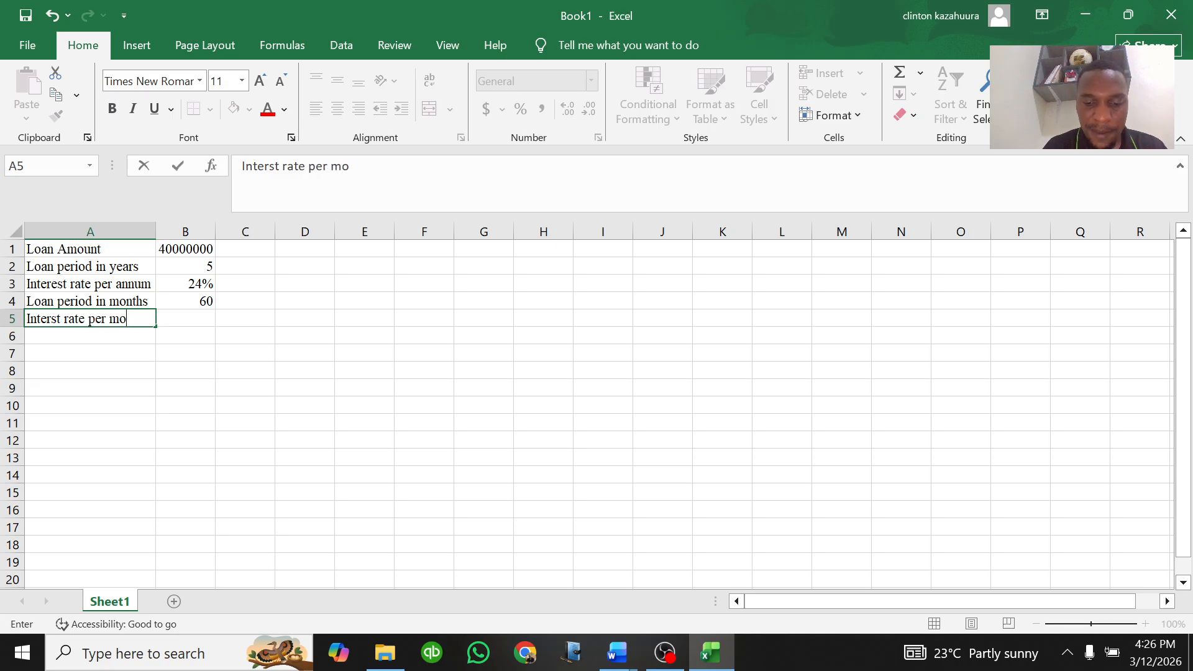
Step: Calculate the monthly interest rate in B5 with the formula =B3/12
left_click(191, 315)
type("=")
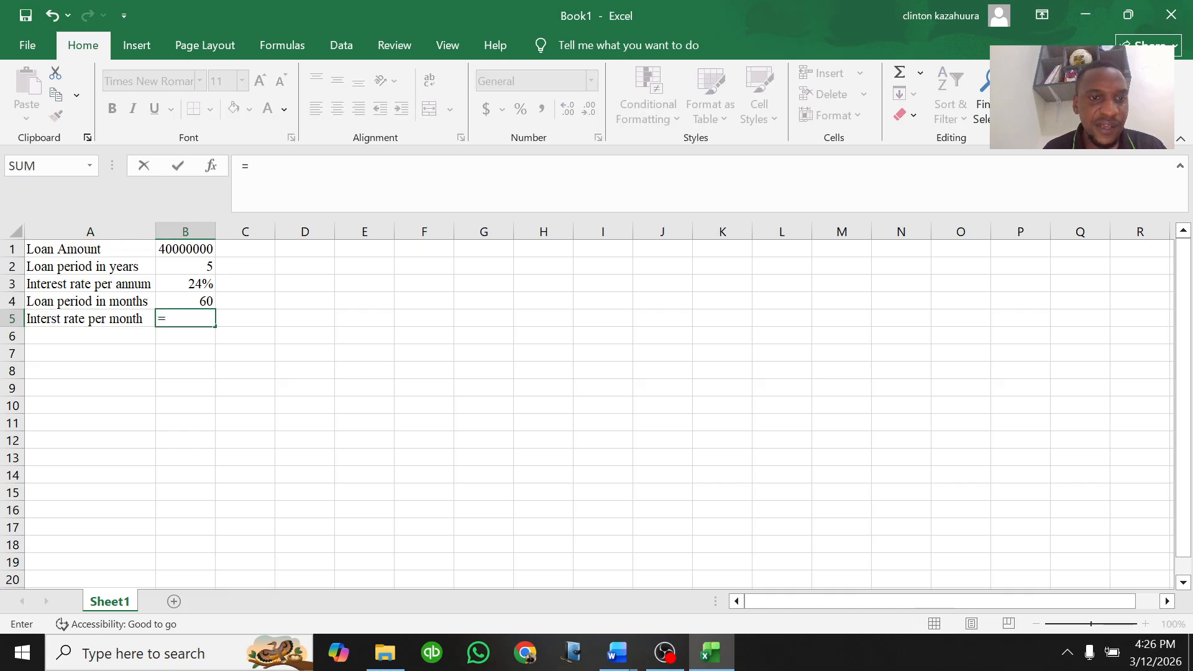
left_click(203, 284)
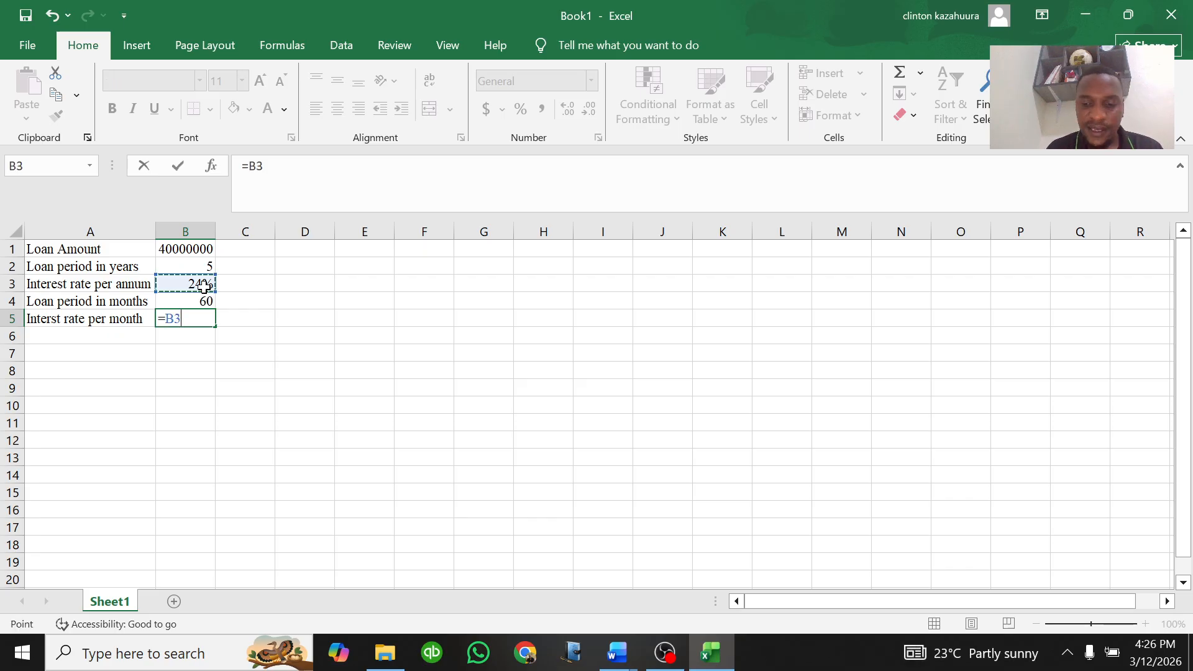
type("/12")
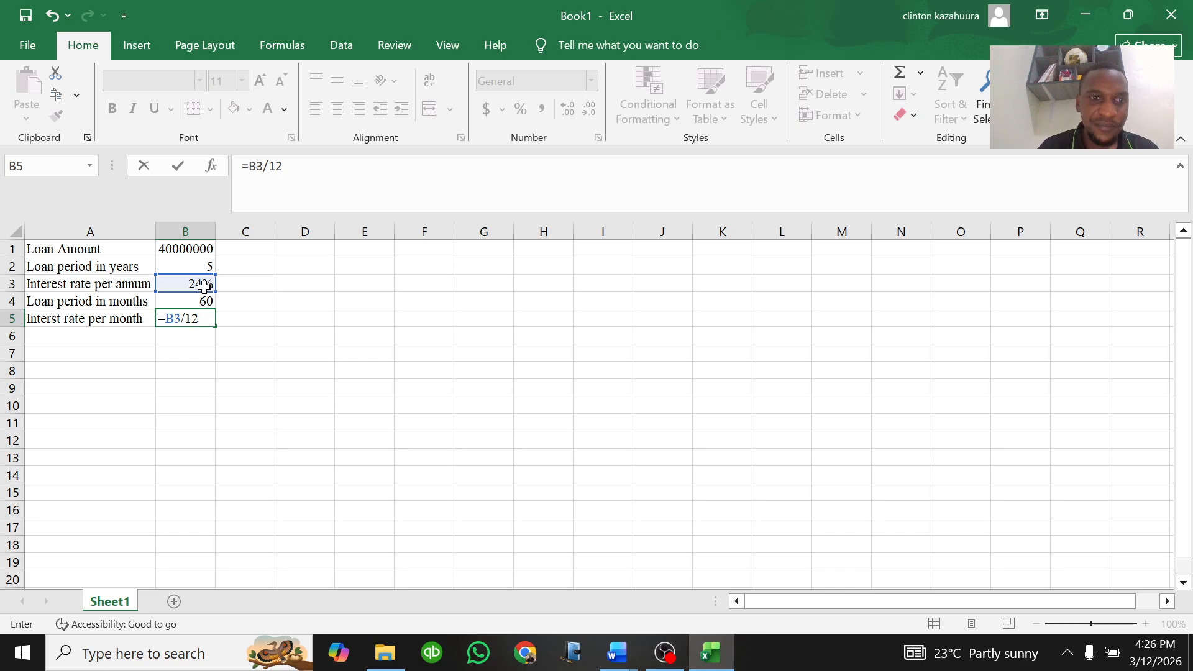
key("Return")
Step: Switch to the question document, review the required items and select item i) about the total monthly payment
left_click(205, 319)
left_click(103, 339)
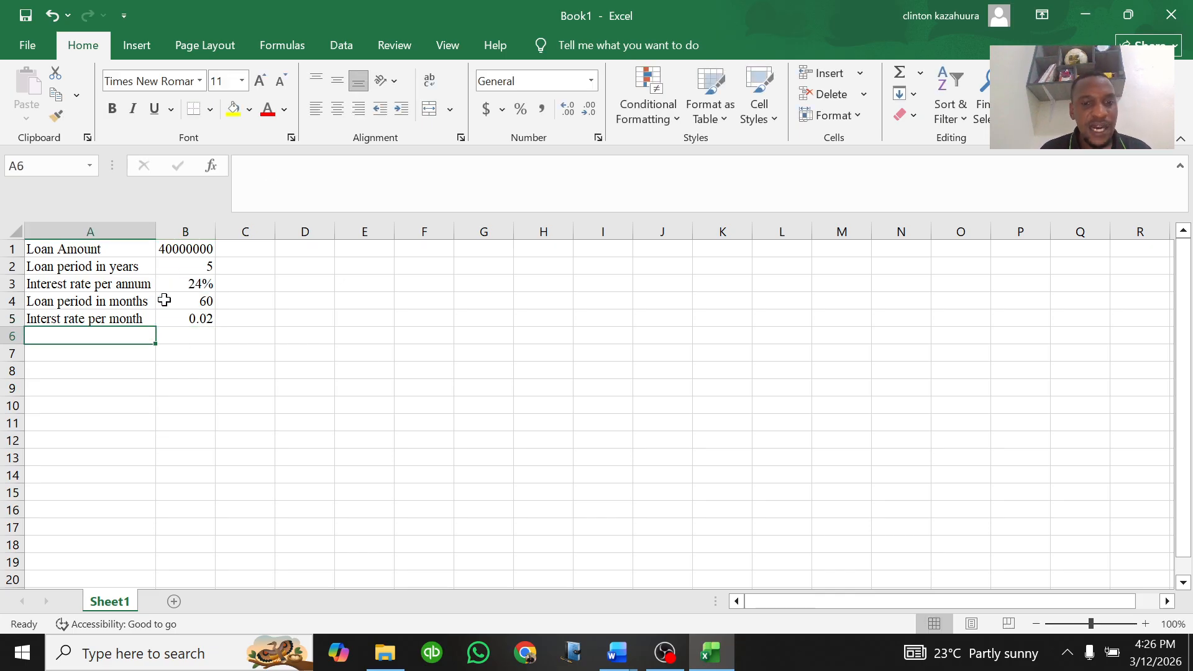
left_click(625, 655)
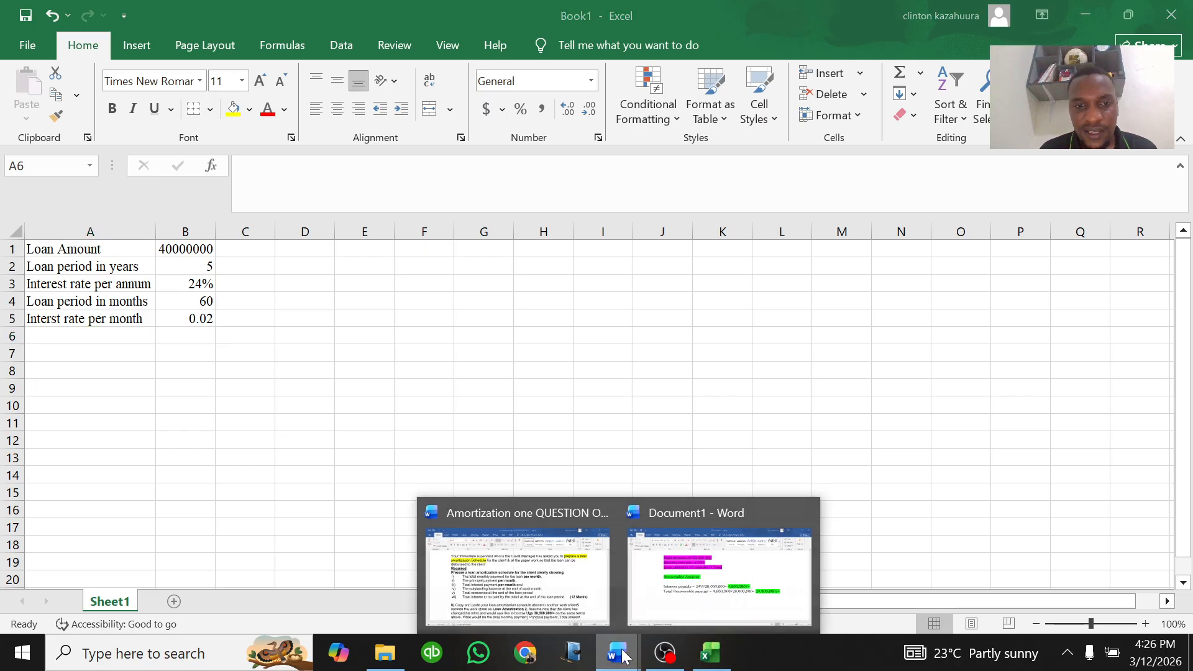
left_click(534, 606)
scroll(596, 372, "up", 1)
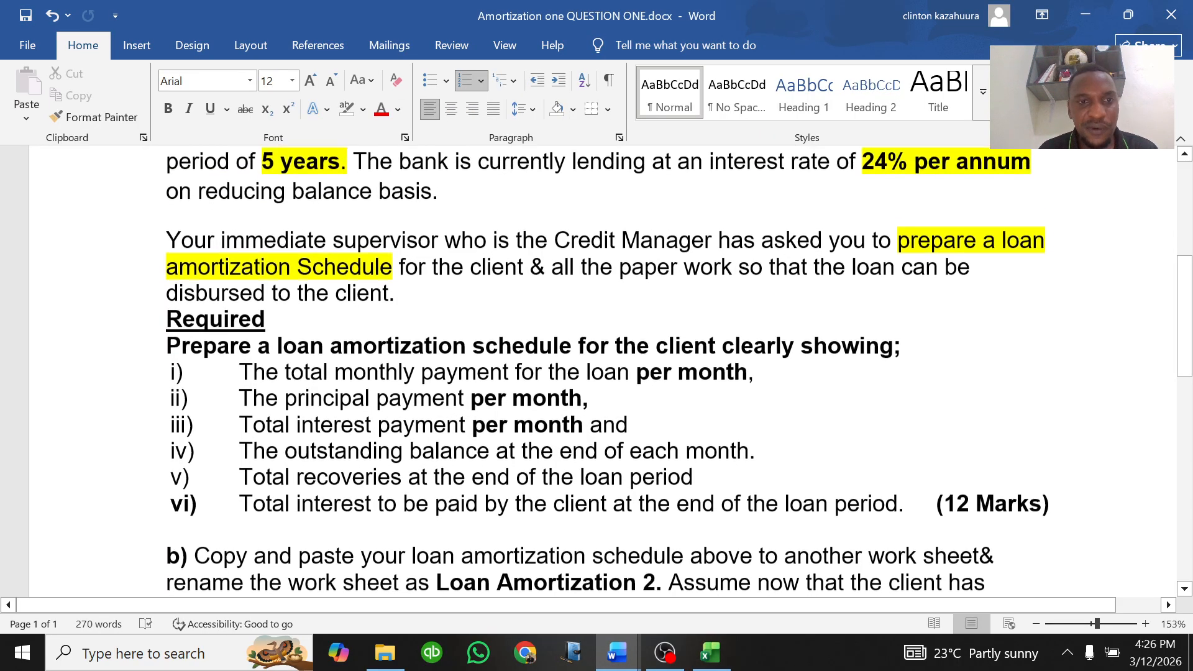
scroll(596, 372, "down", 3)
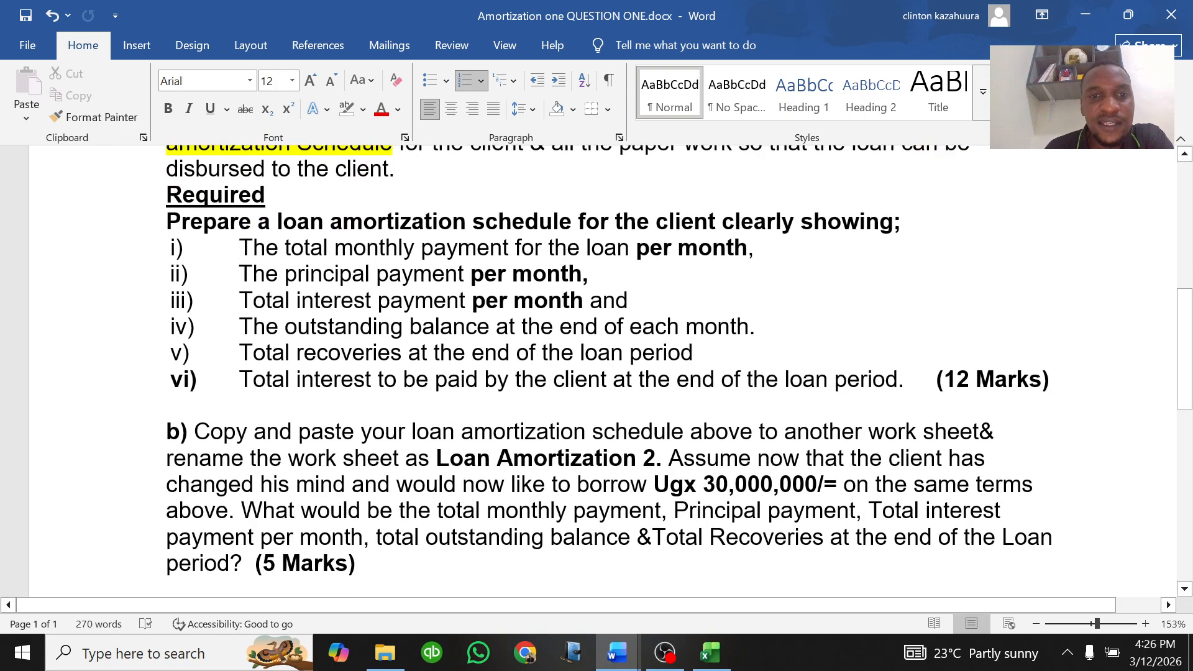
scroll(596, 373, "up", 2)
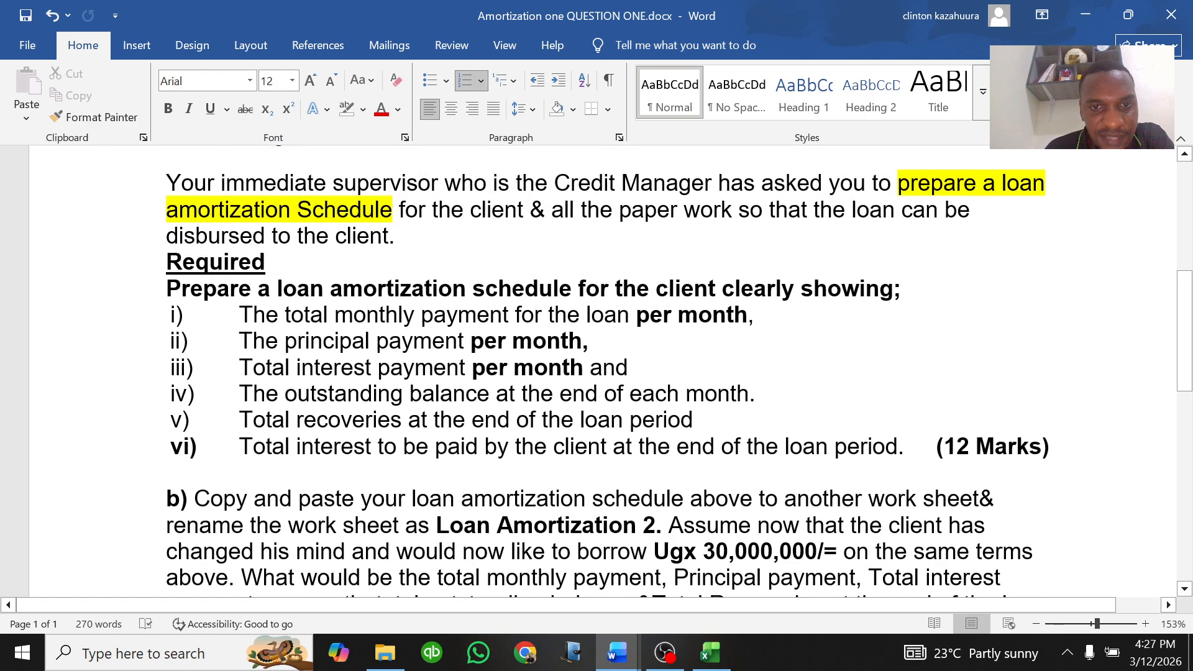
left_click_drag(770, 317, 240, 318)
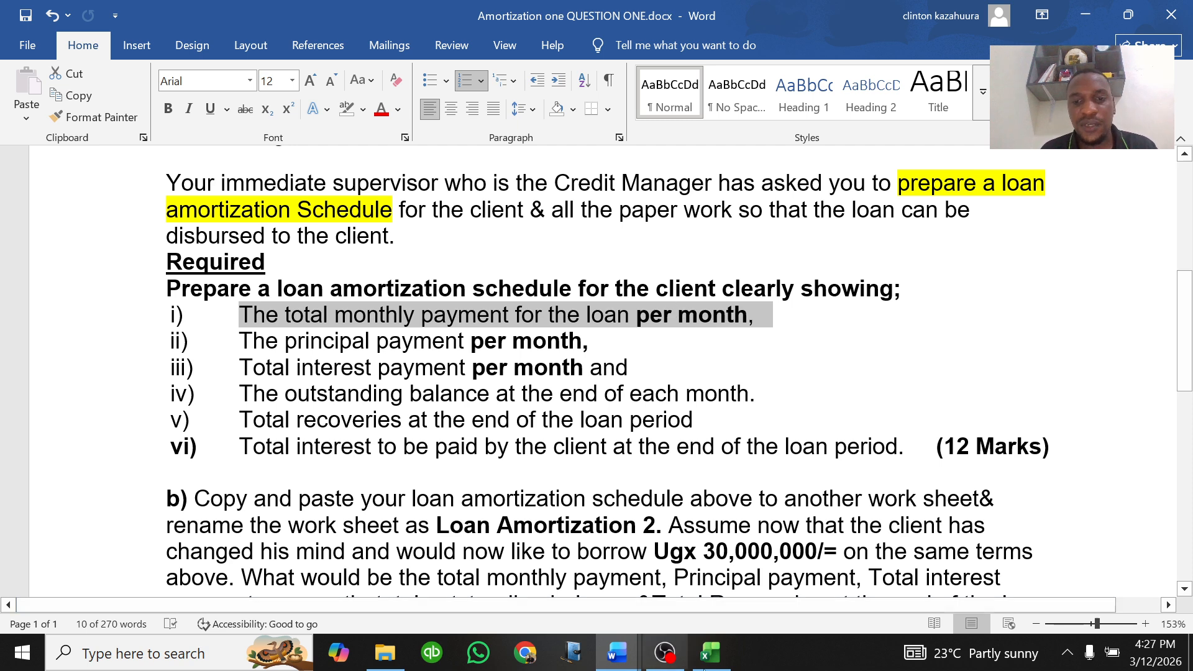
Step: Return to the workbook, add the label "Monthly installment (PMT)" in A7 and autofit column A to it
left_click(712, 652)
left_click(195, 341)
left_click(99, 349)
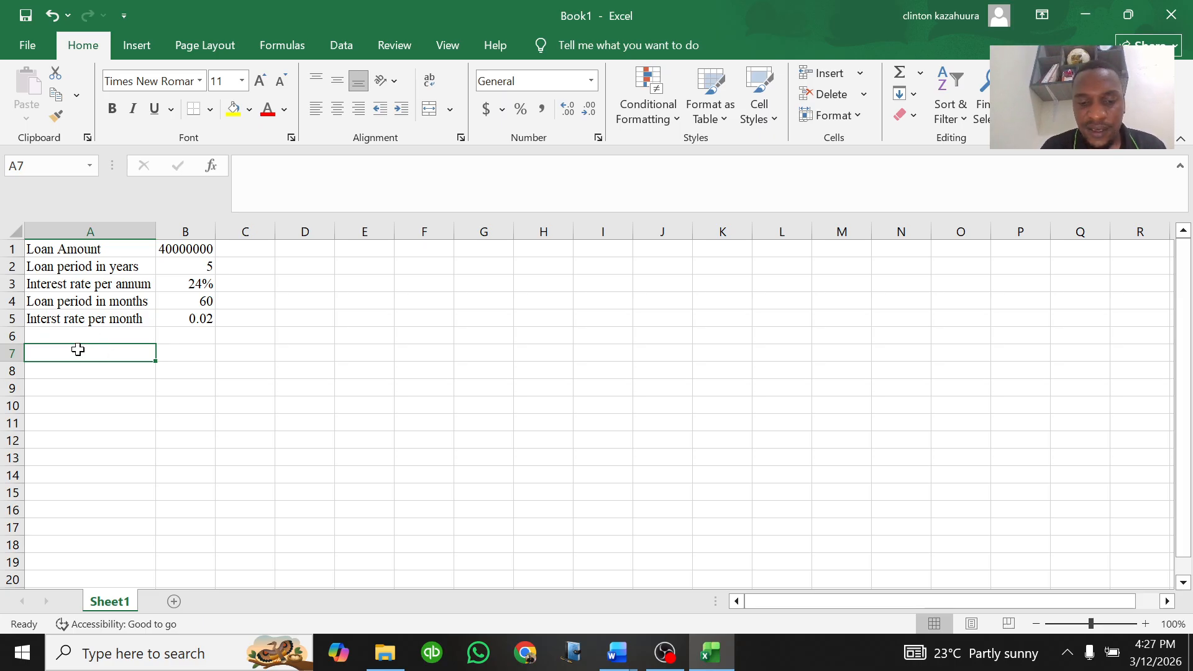
type("Mo")
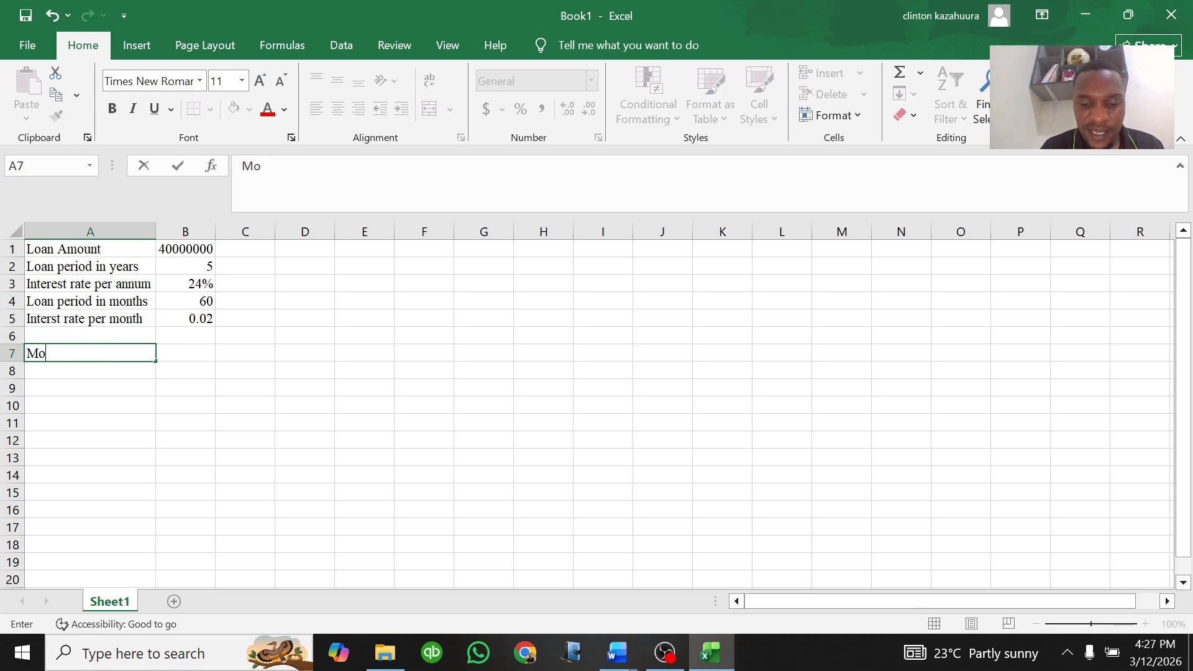
type("nthly ")
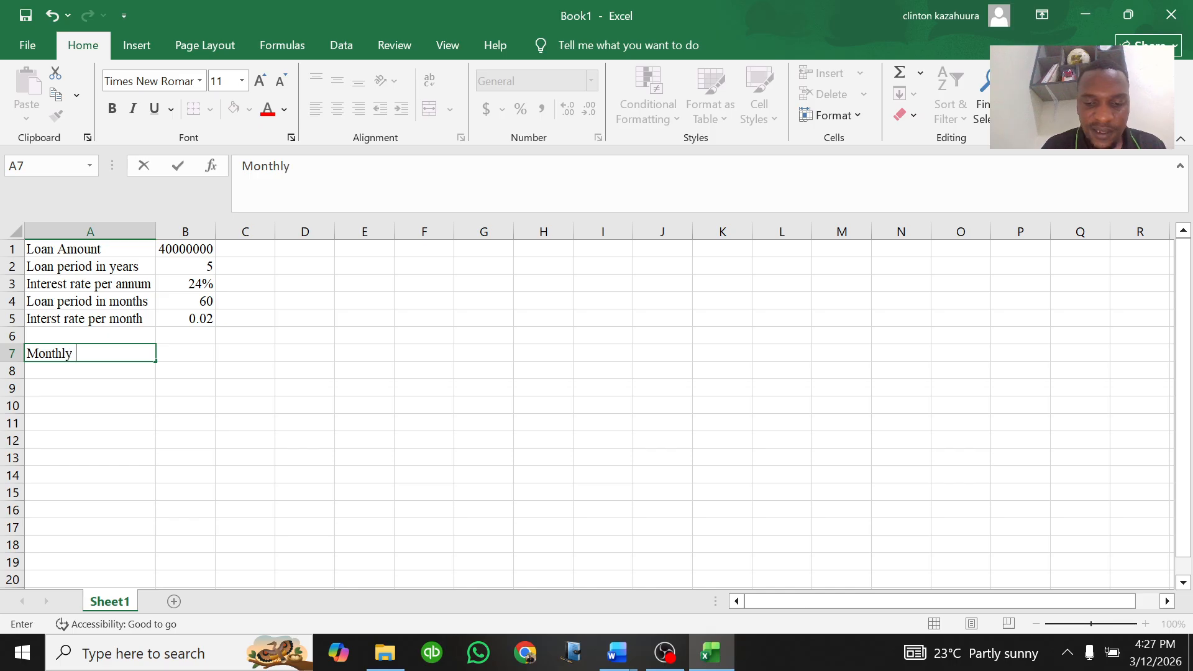
type("install")
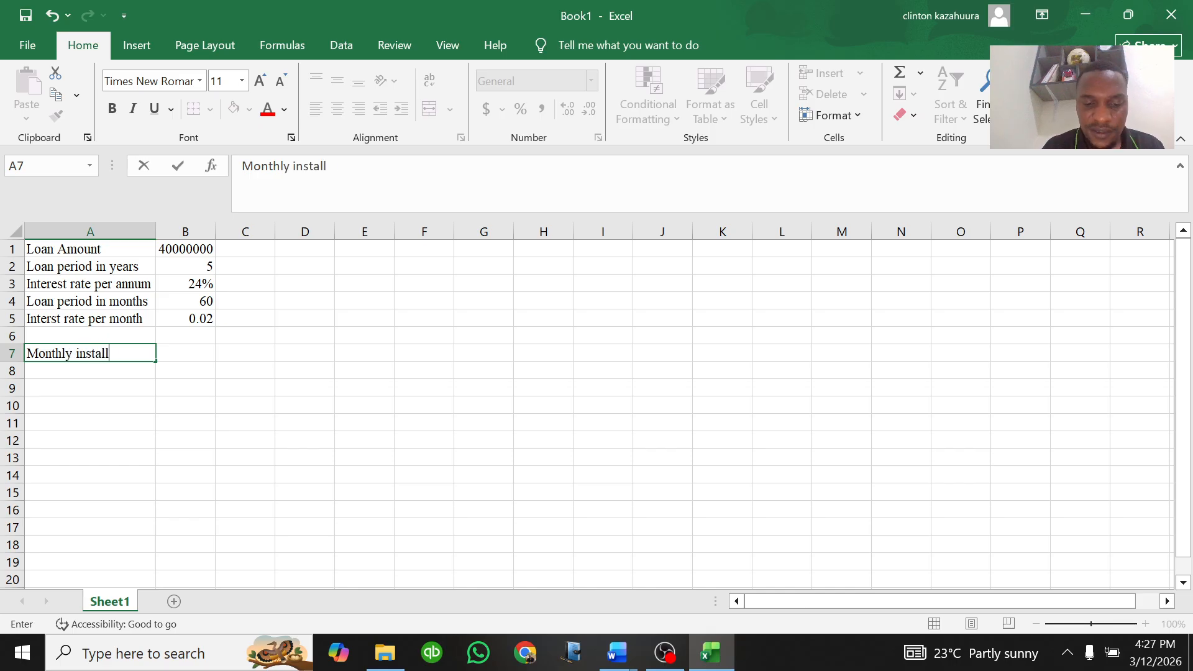
type("ment ")
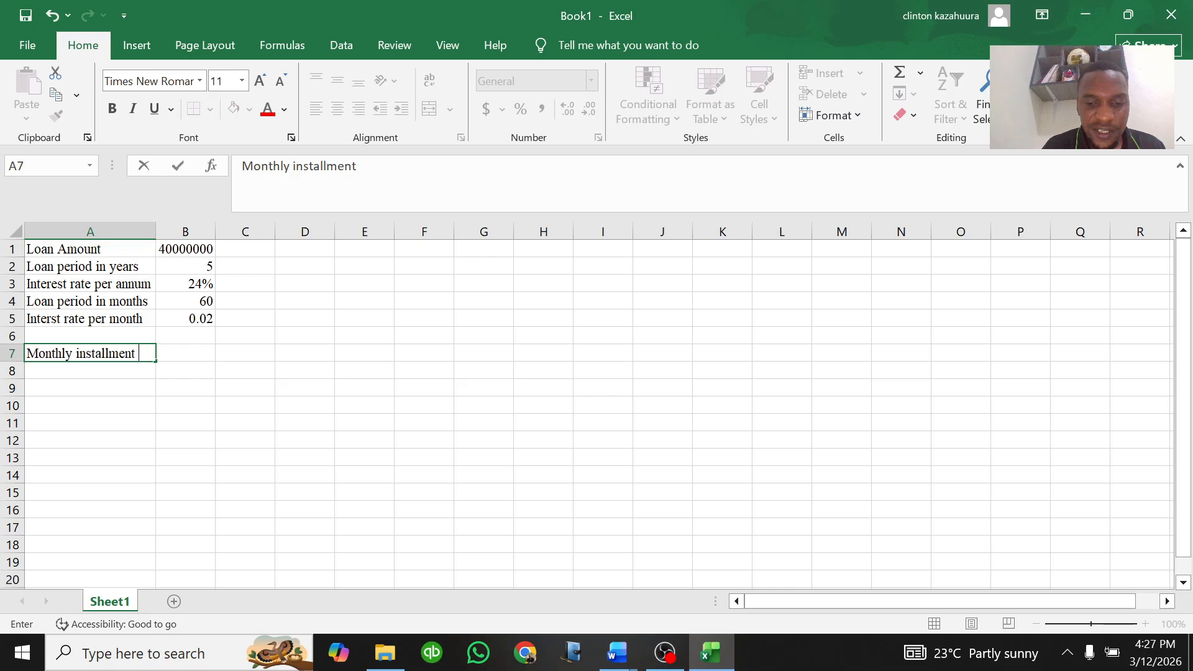
type("(PMT_")
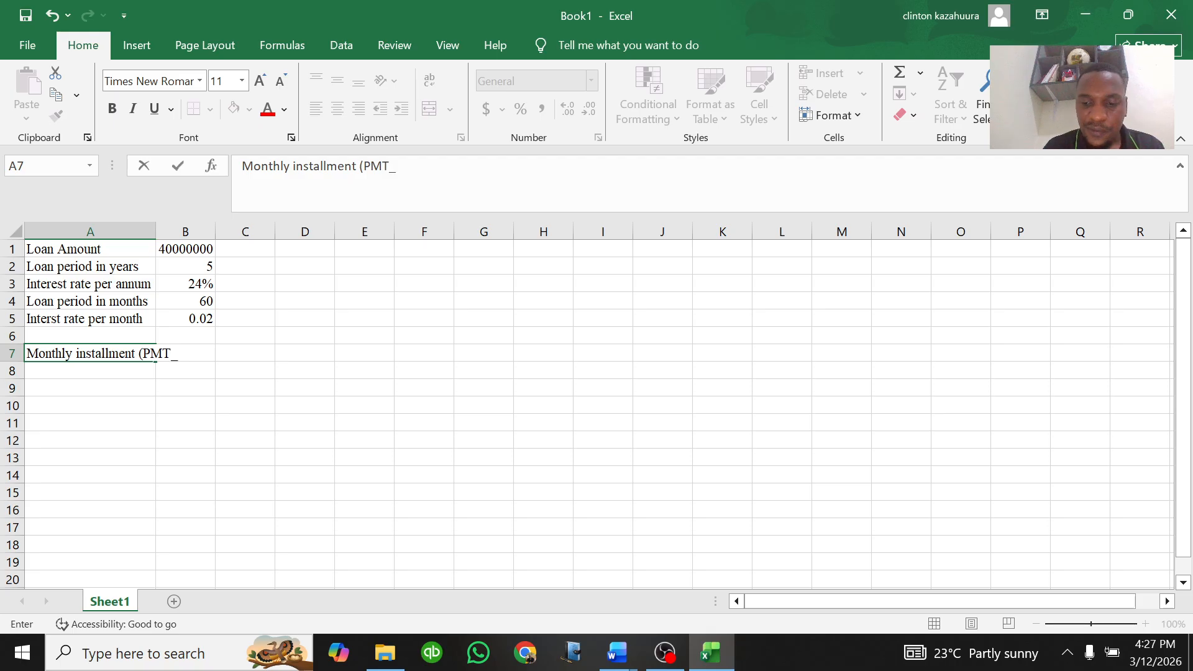
key("BackSpace")
type(")")
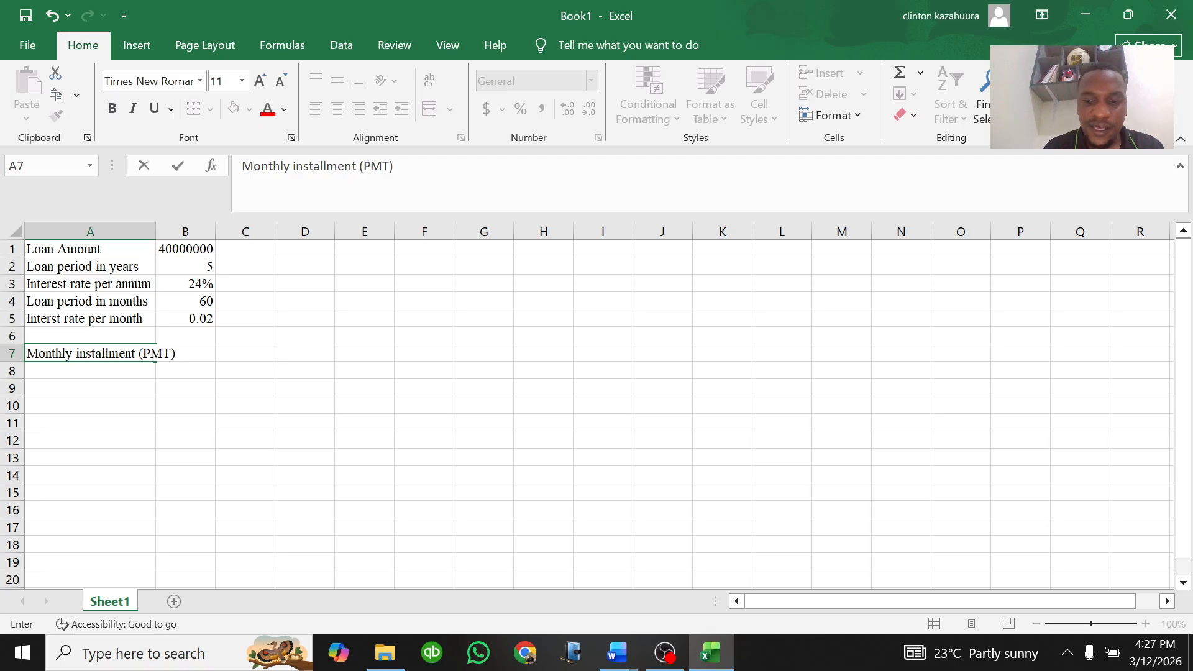
key("Return")
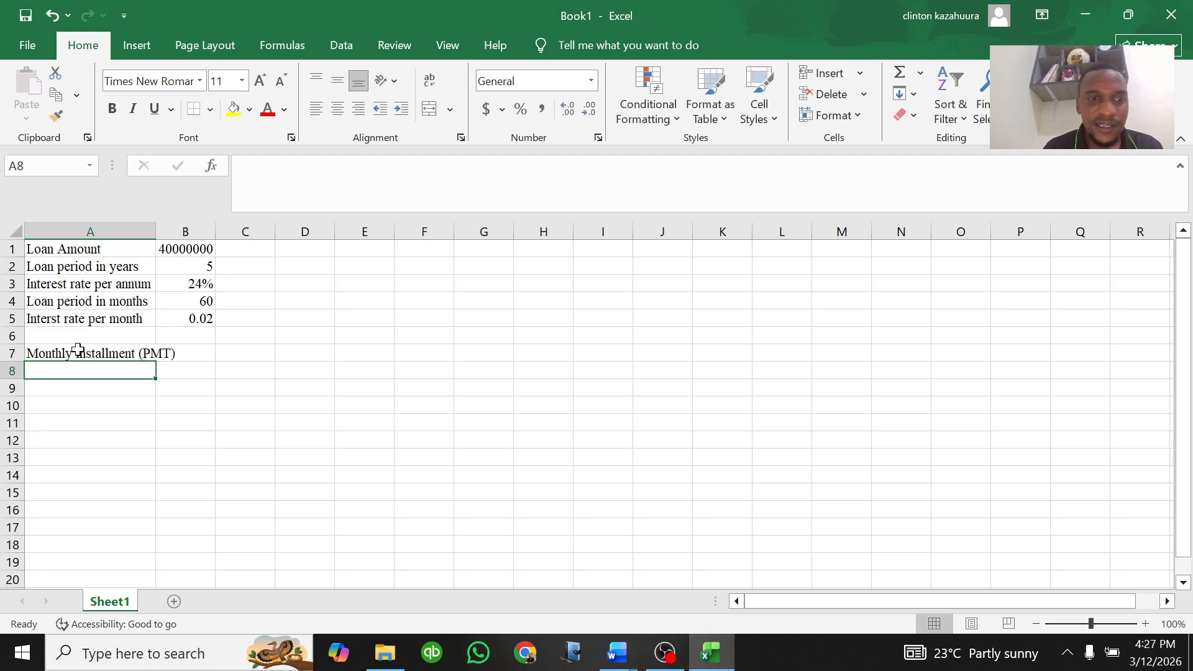
double_click(156, 225)
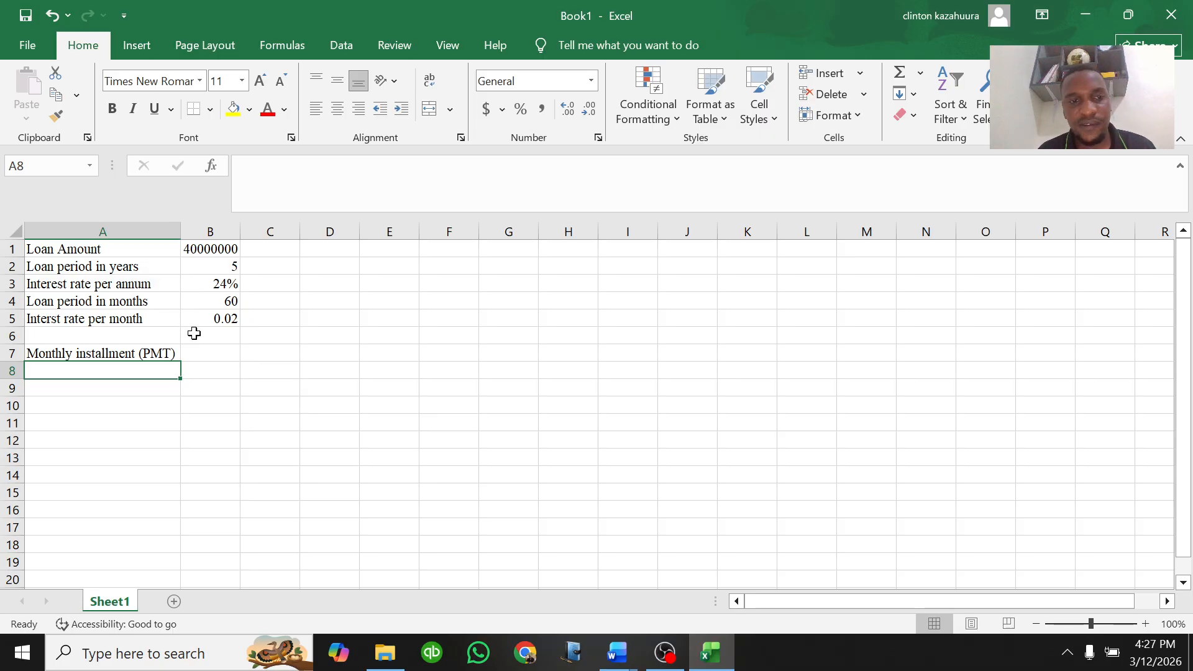
Step: Calculate the monthly installment in B7 with the formula =PMT(B5,B4,B1,0,0)
left_click(202, 354)
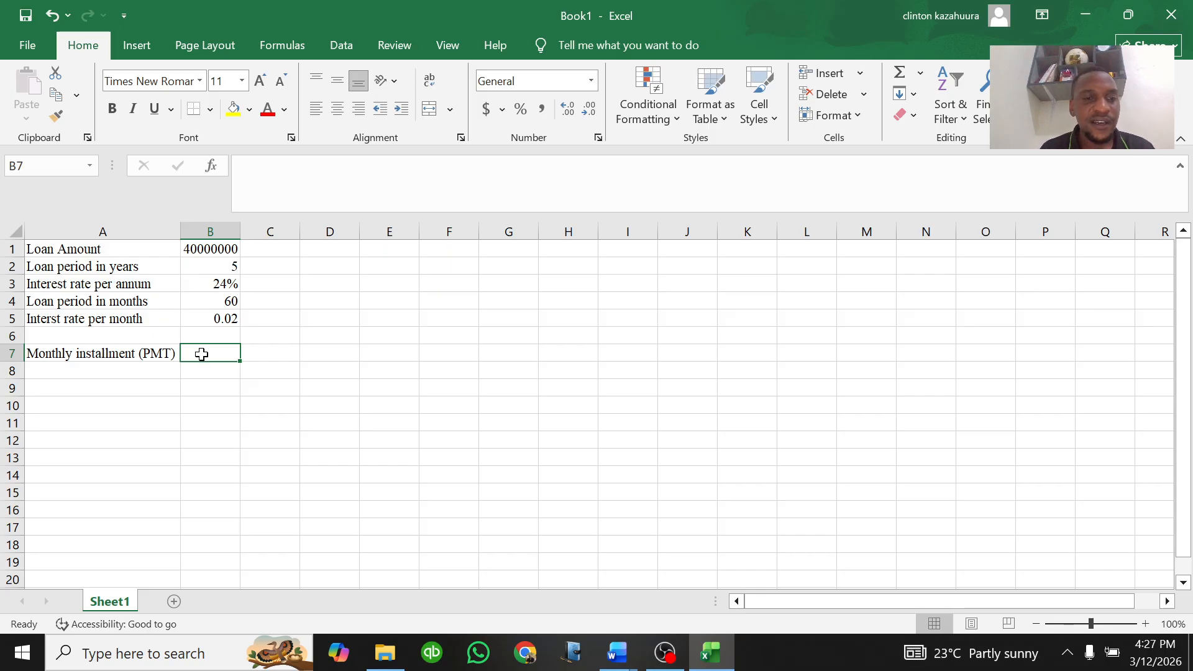
type("=")
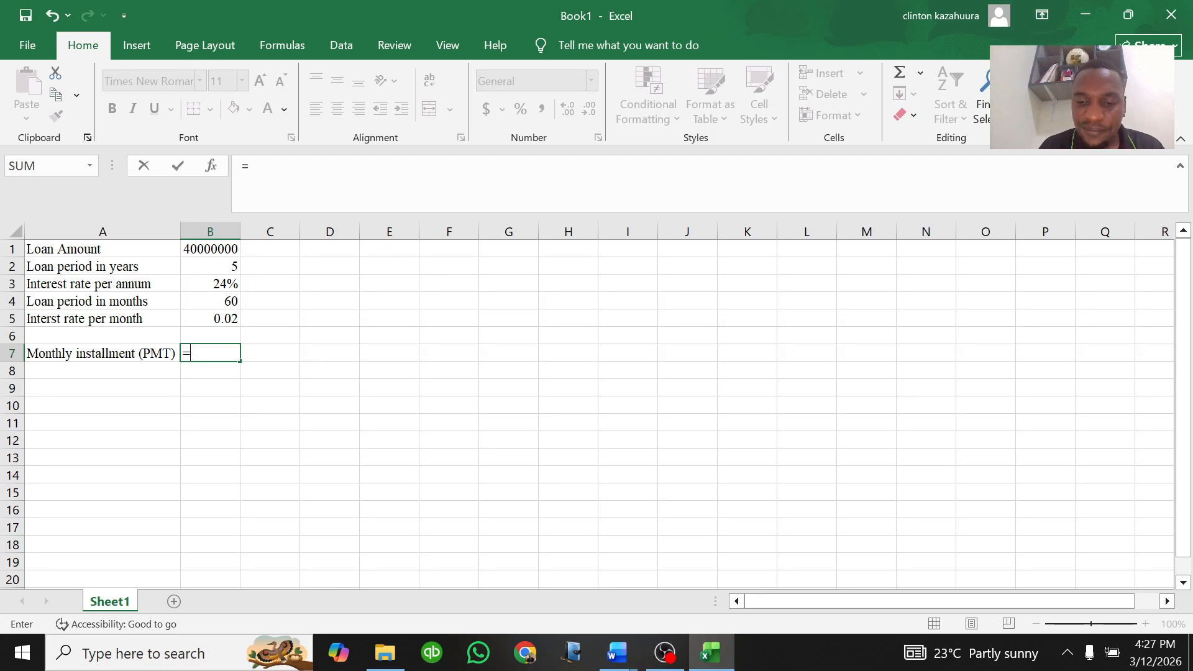
type("PMT")
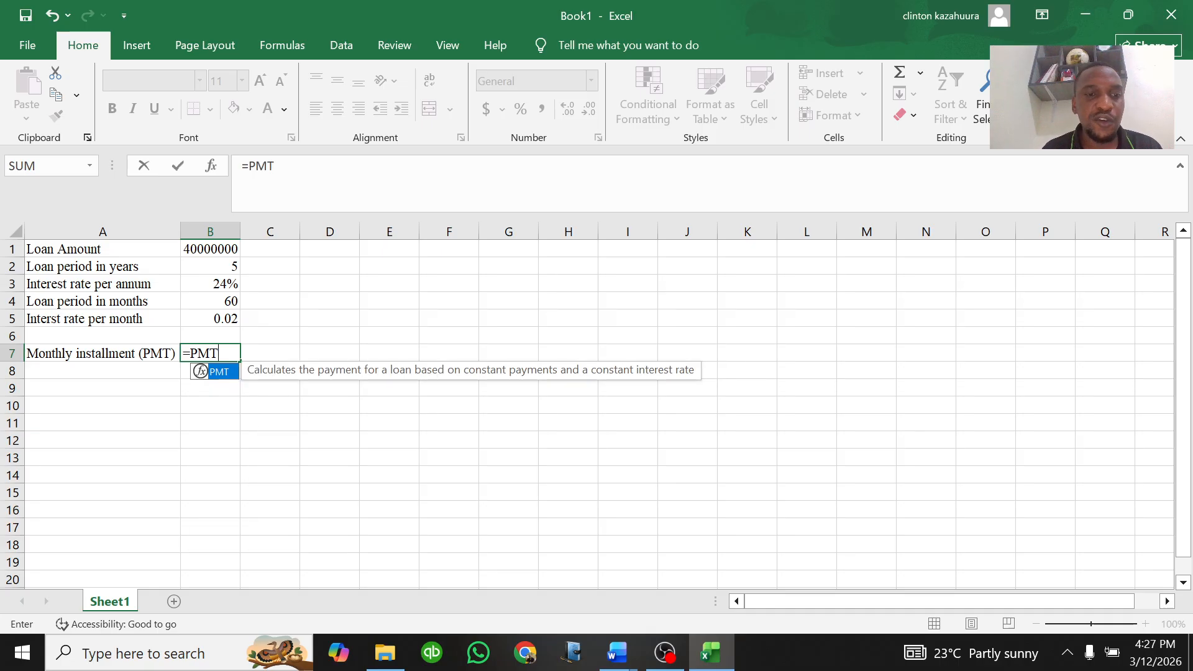
double_click(215, 371)
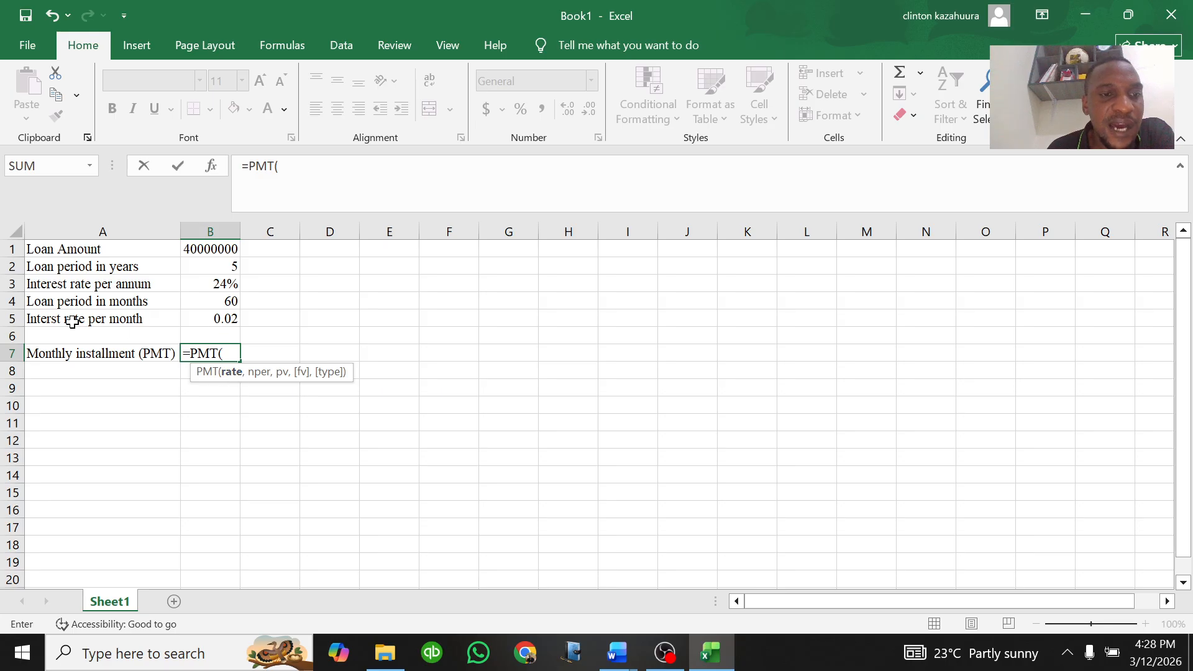
left_click(214, 319)
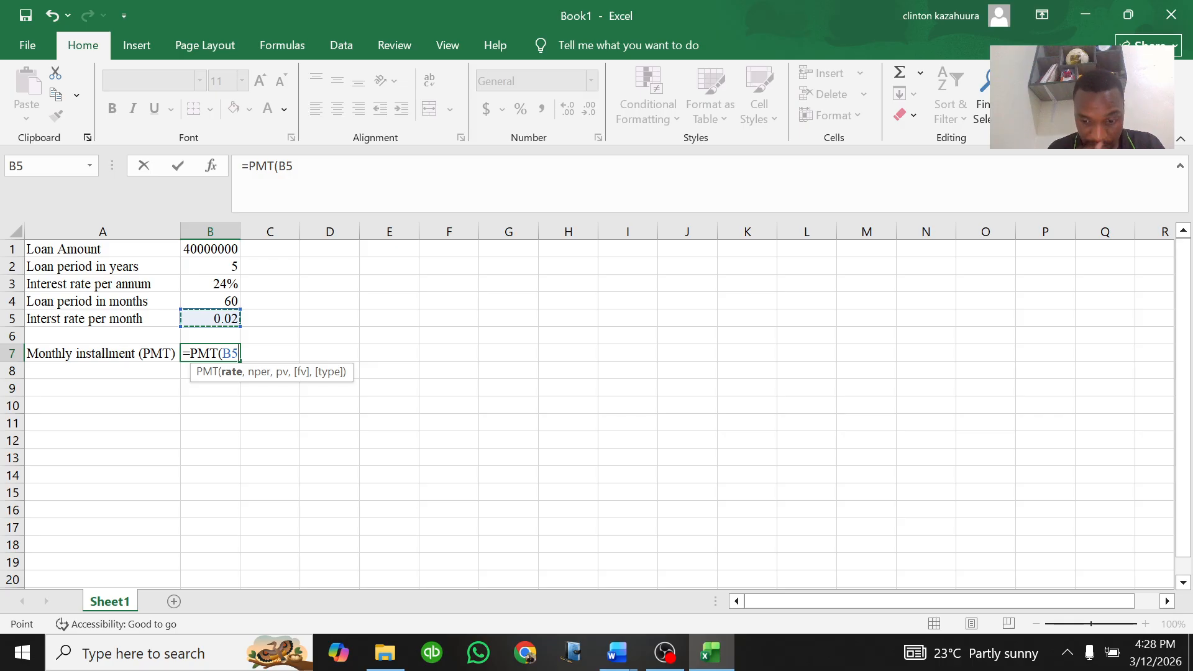
type(",")
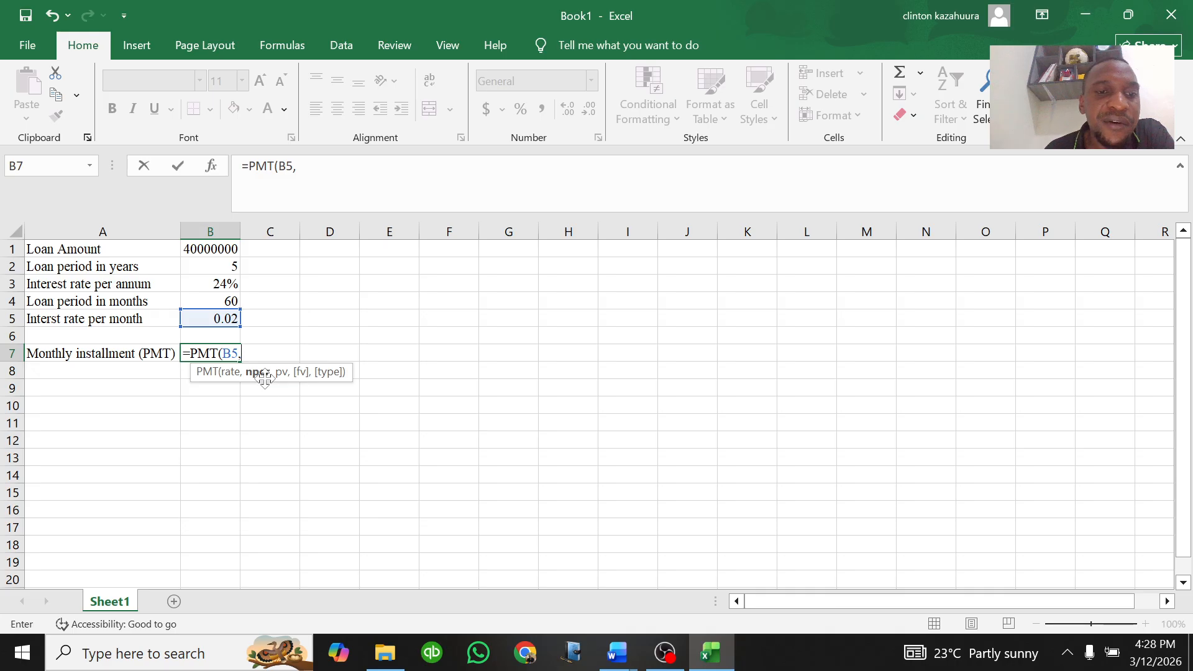
left_click(228, 301)
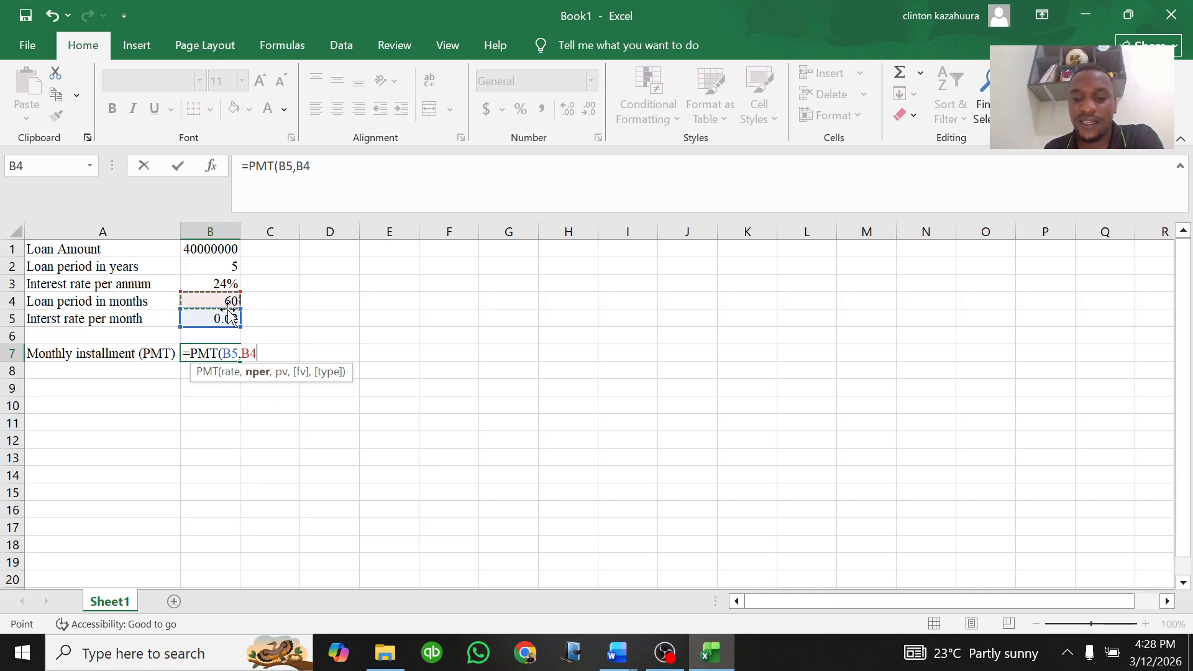
type(",")
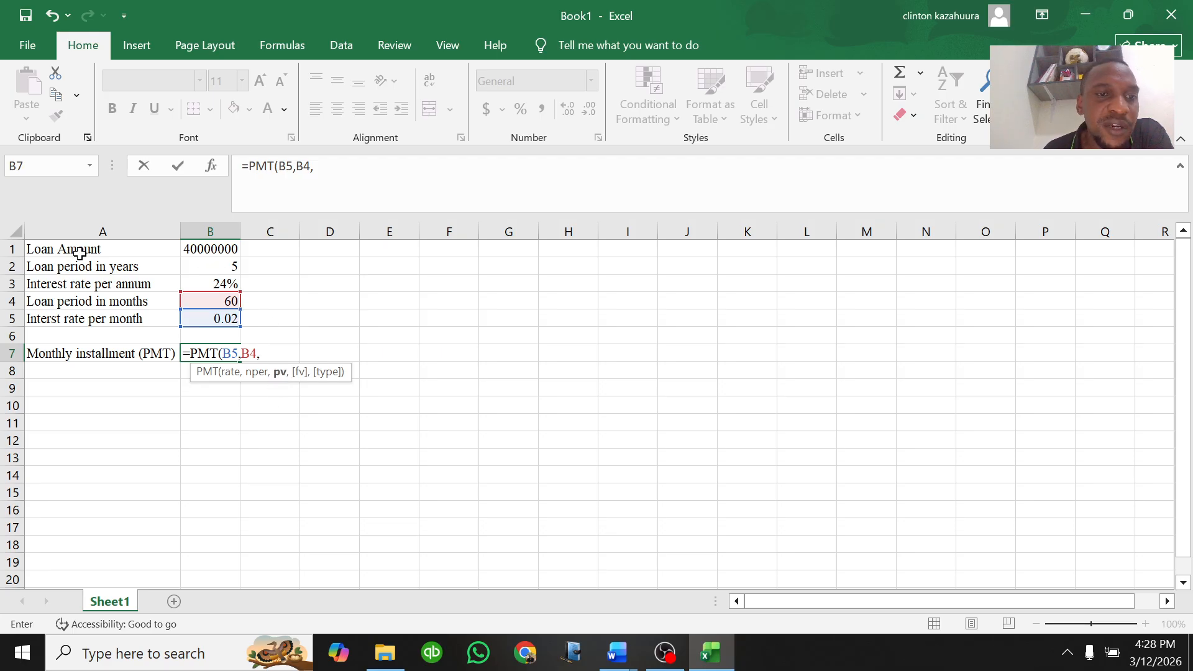
left_click(216, 250)
type(",")
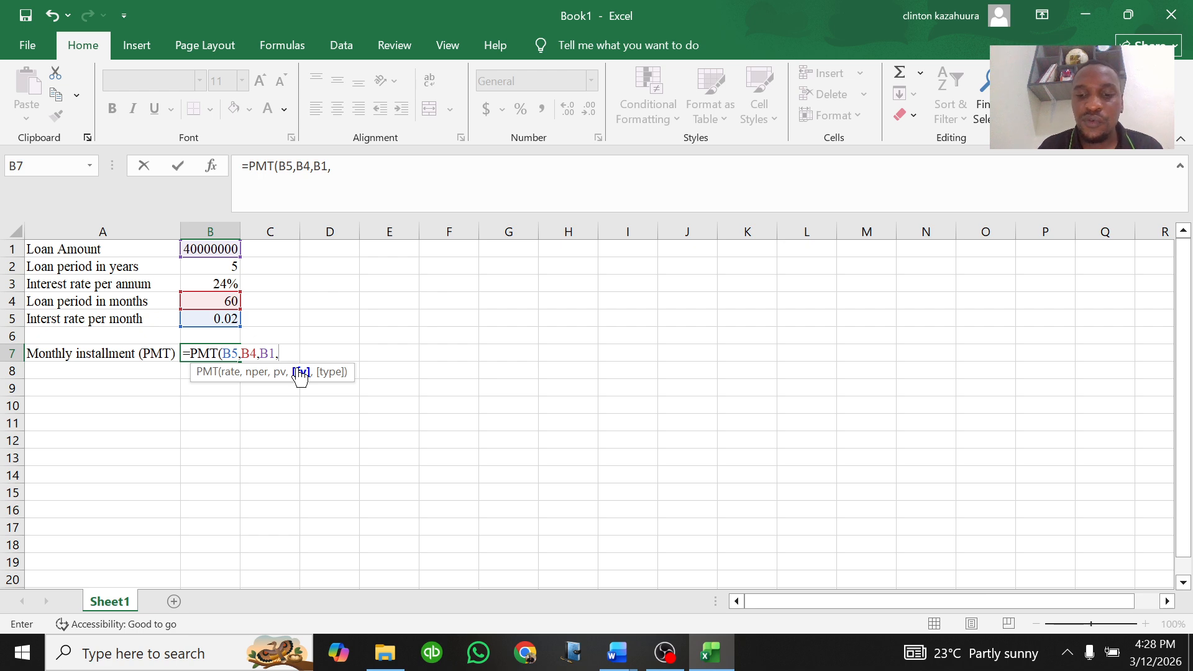
type("0")
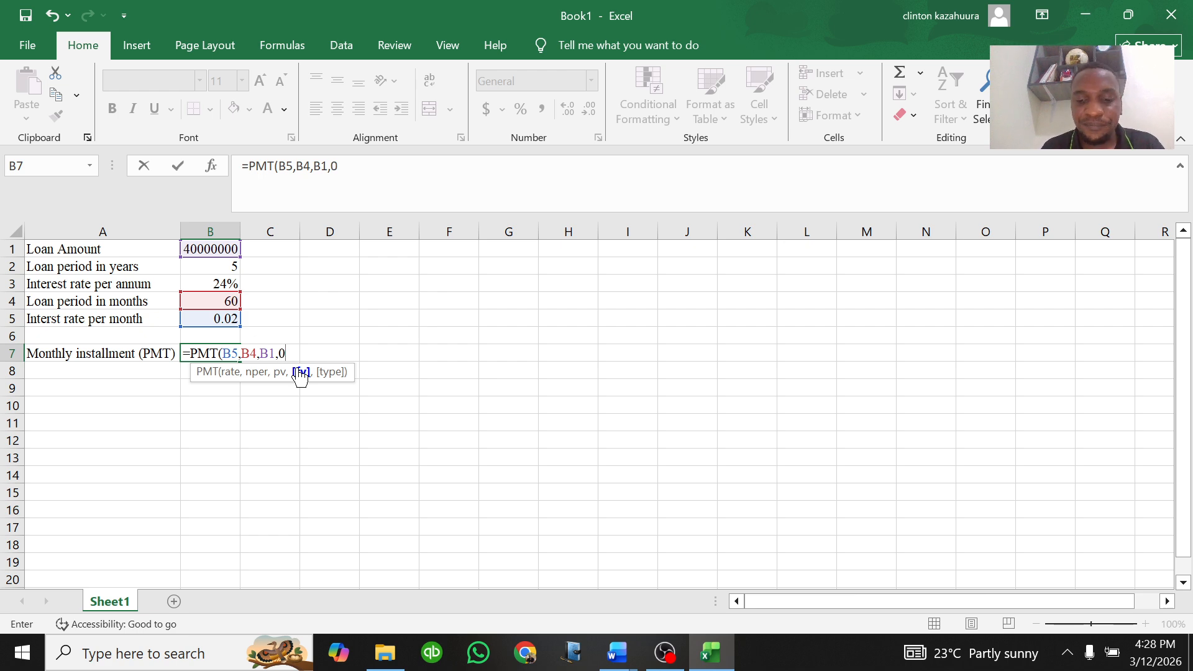
type(",")
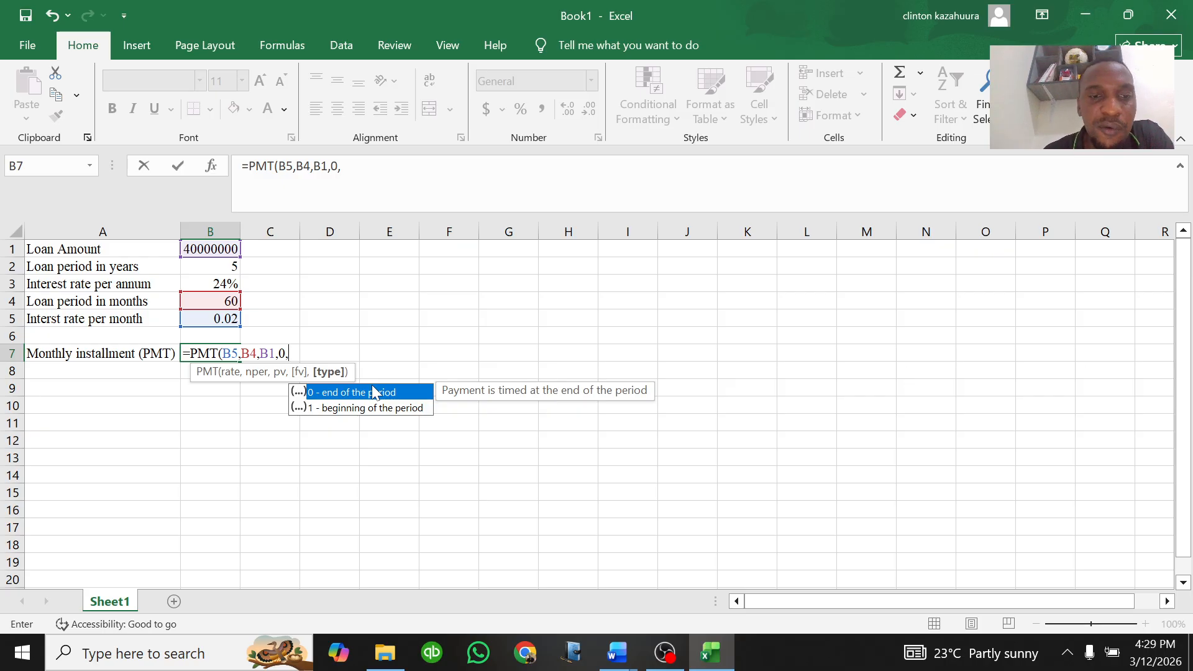
type("0")
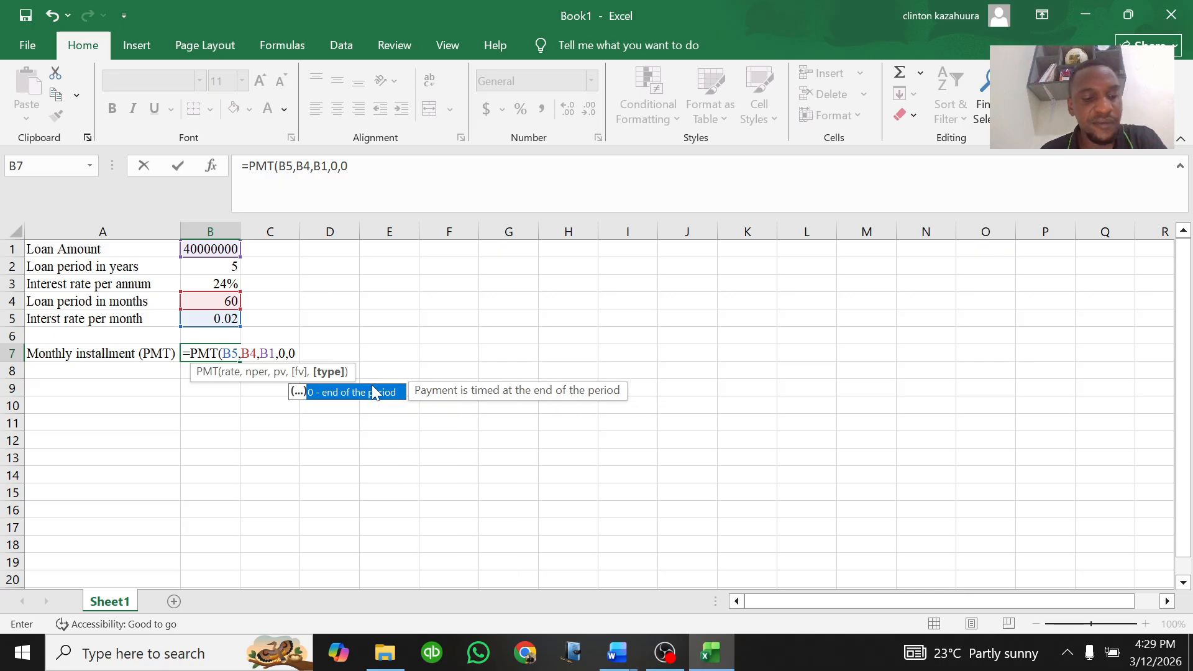
type(")")
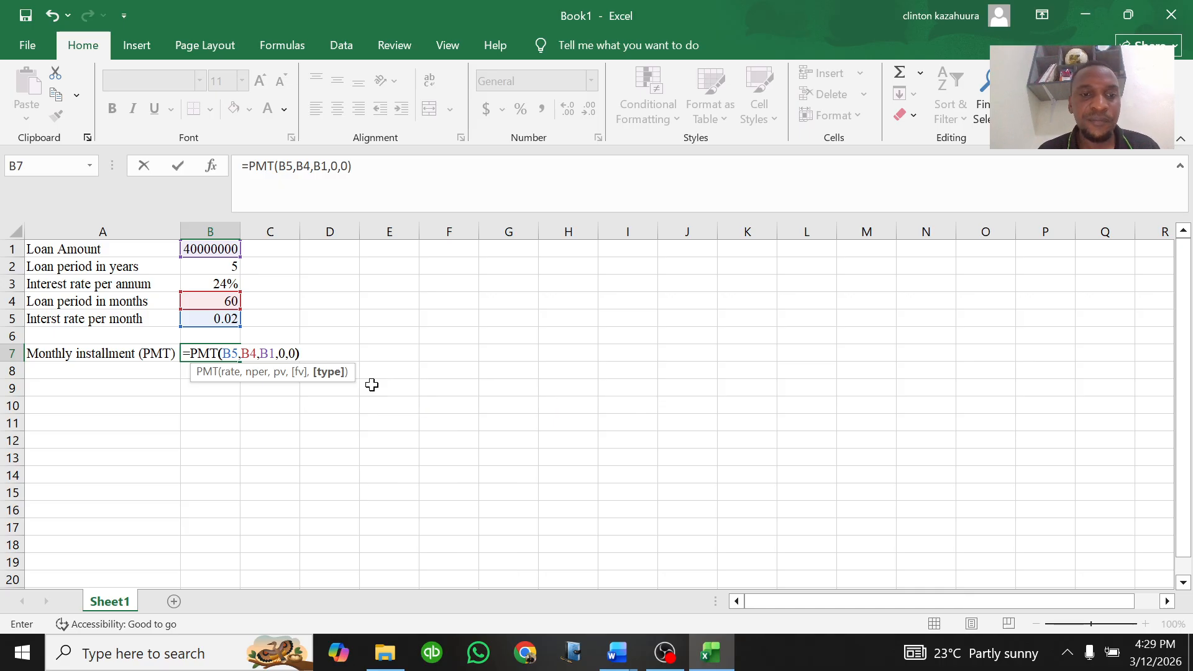
key("Return")
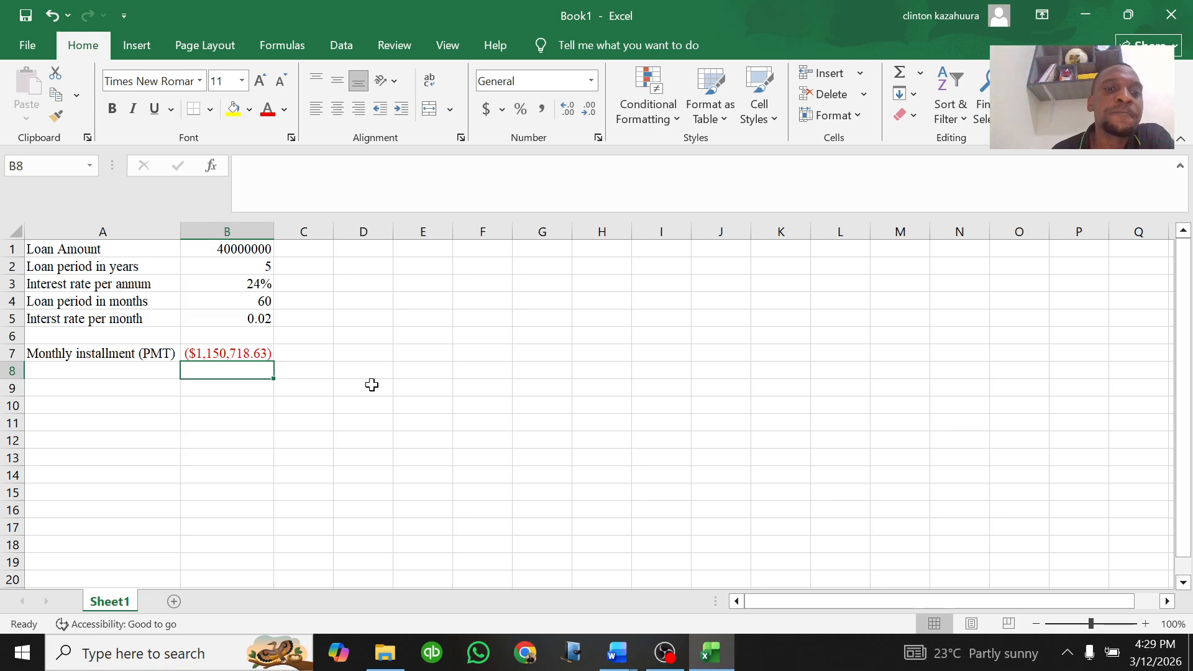
Step: Switch back to the question document and place the cursor at required item vi)
left_click(69, 371)
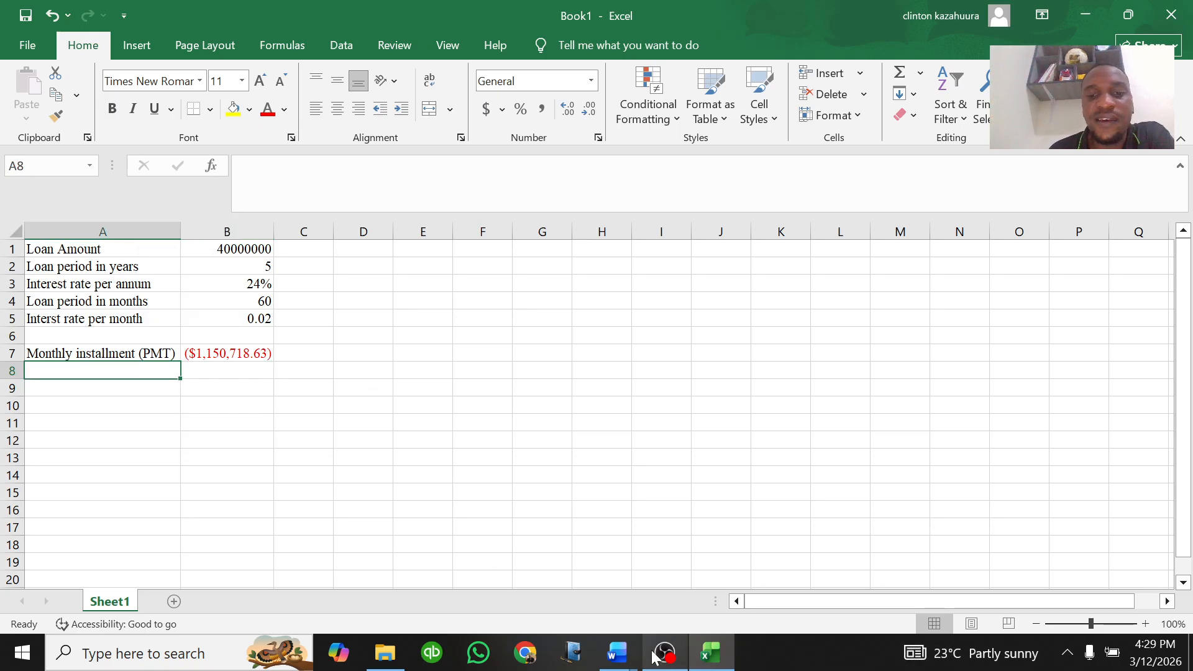
mouse_move(617, 652)
left_click(501, 584)
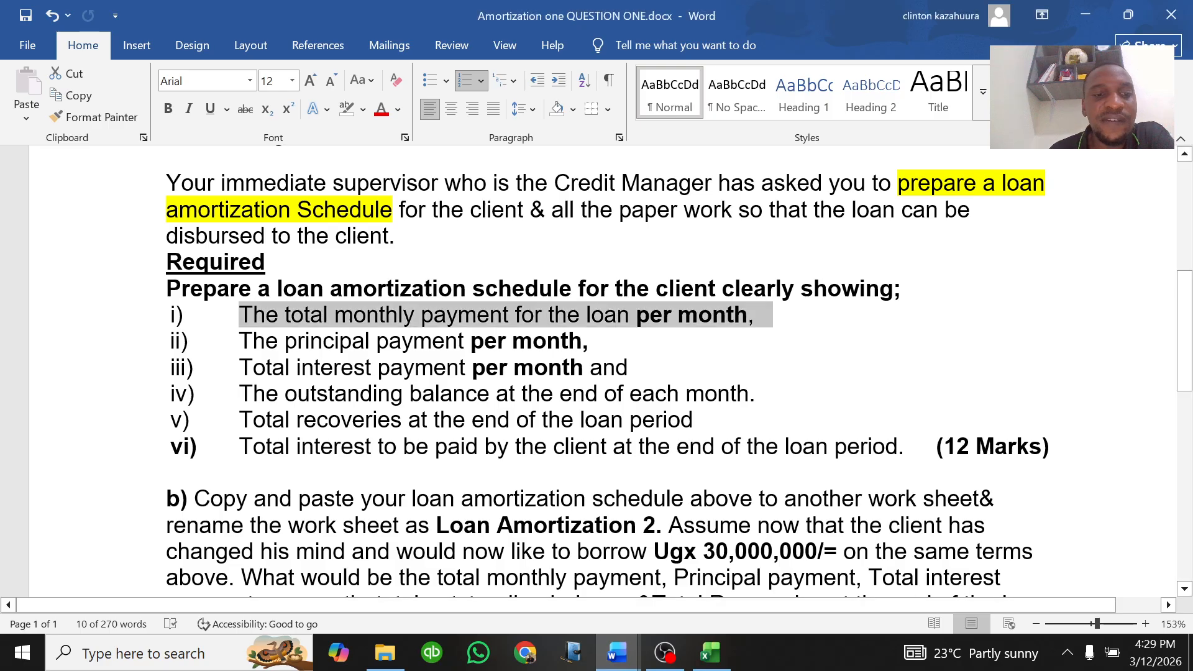
left_click(147, 420)
left_click(239, 446)
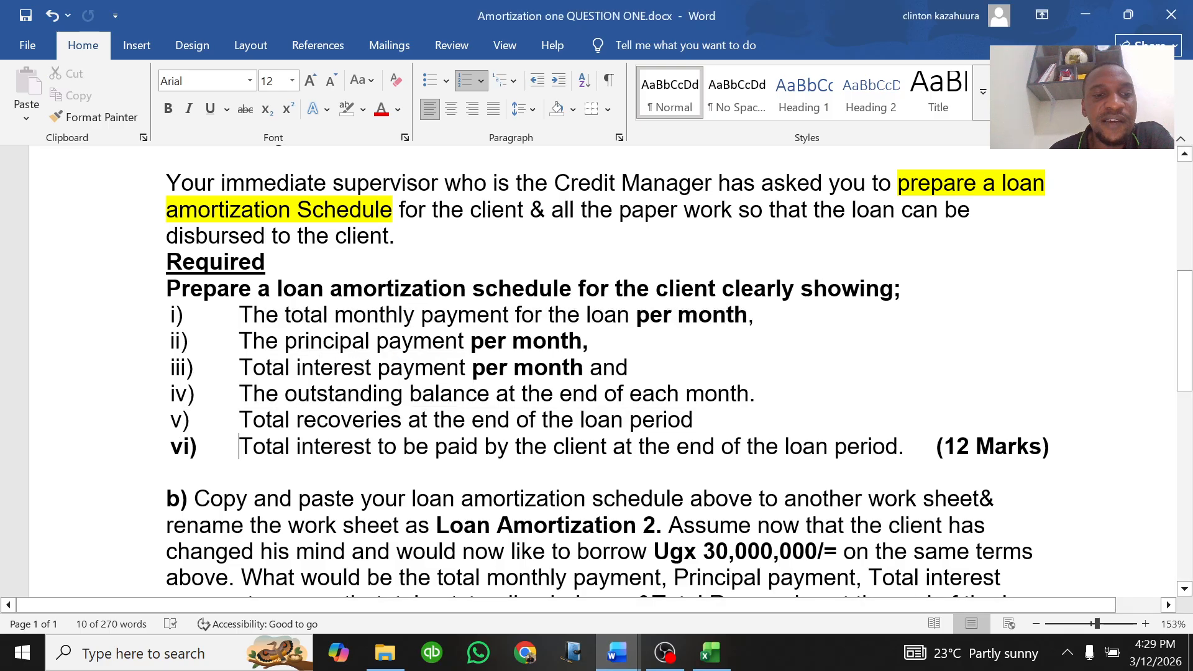
Step: Highlight required items v) and vi) in yellow in the question document
left_click_drag(239, 419, 933, 448)
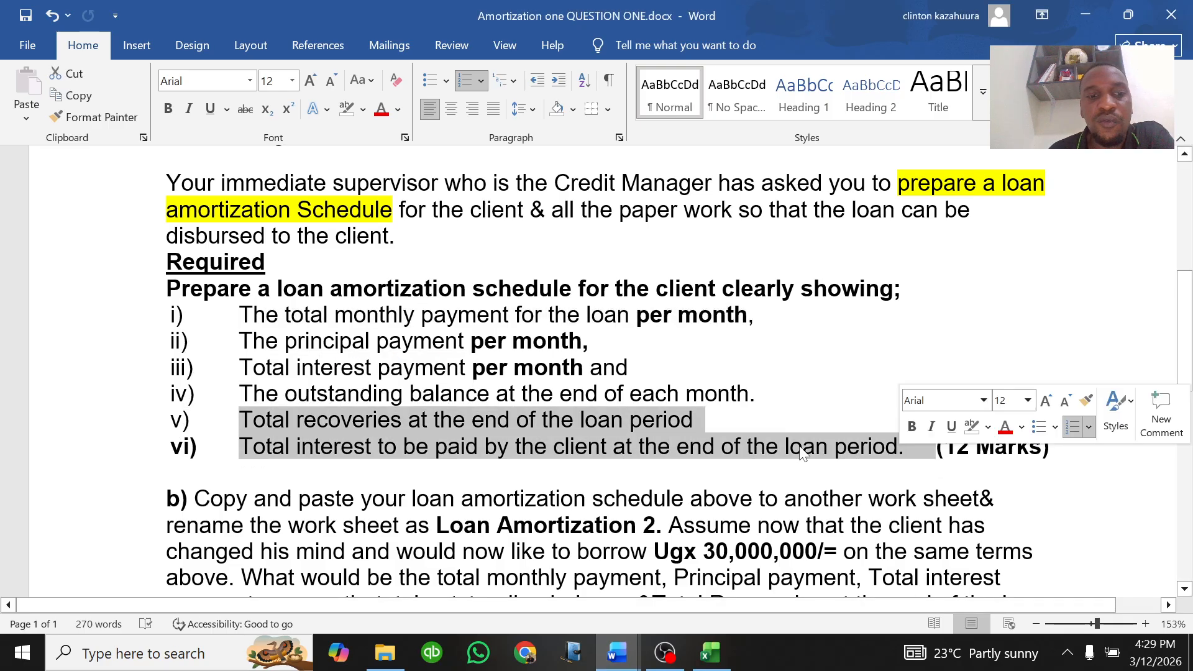
left_click(363, 109)
left_click(351, 167)
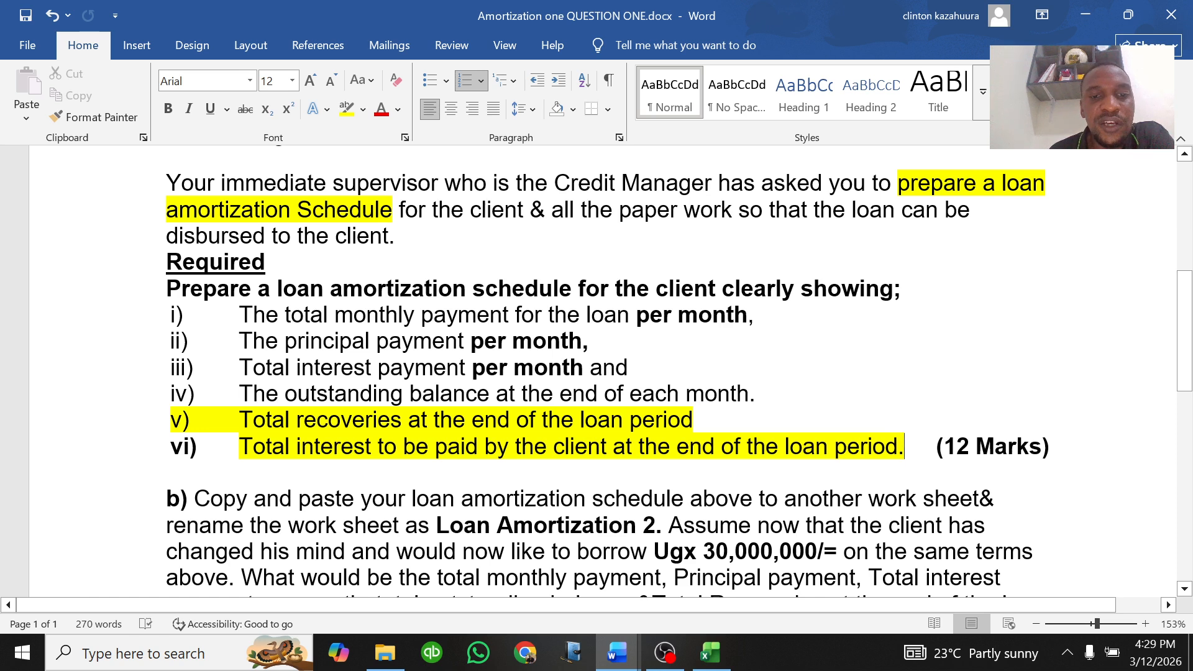
Step: Return to the workbook and add the label "Total Recoveries" in A8
left_click(711, 652)
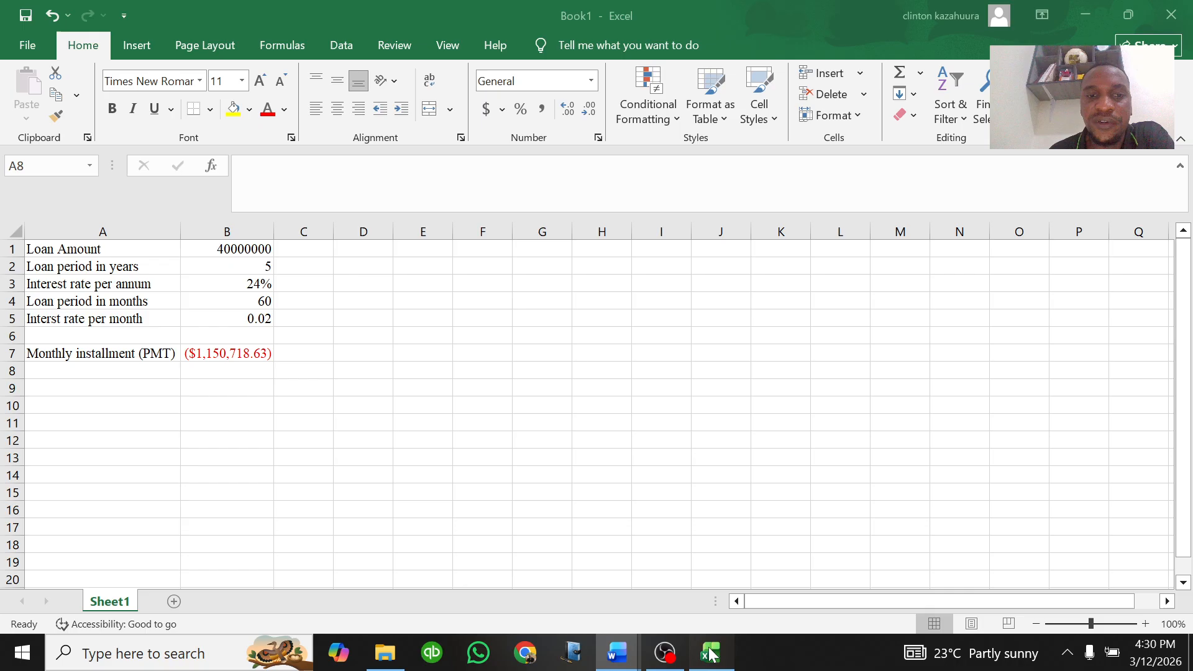
left_click(195, 367)
left_click(154, 367)
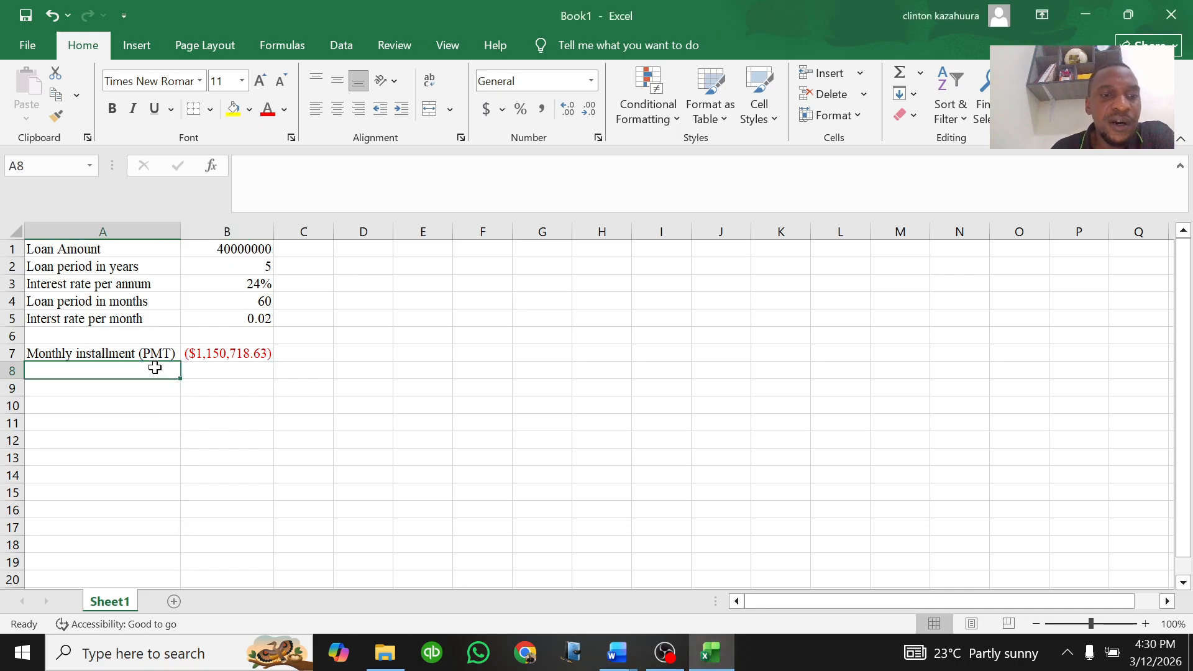
type("Total Re")
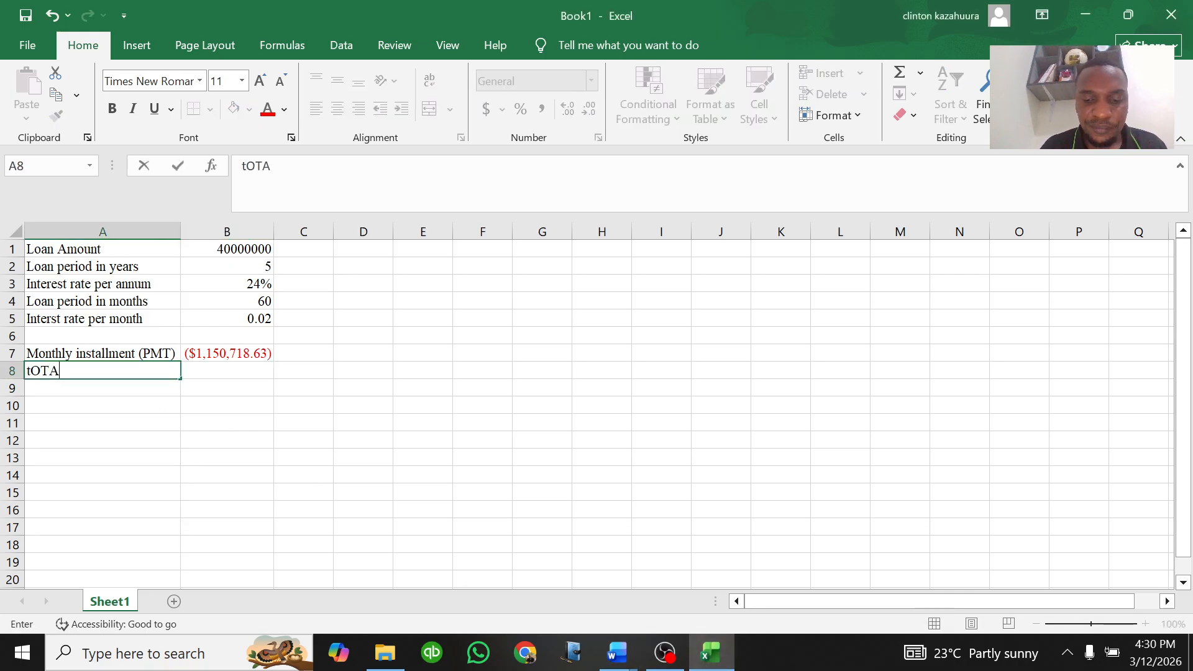
type("cove")
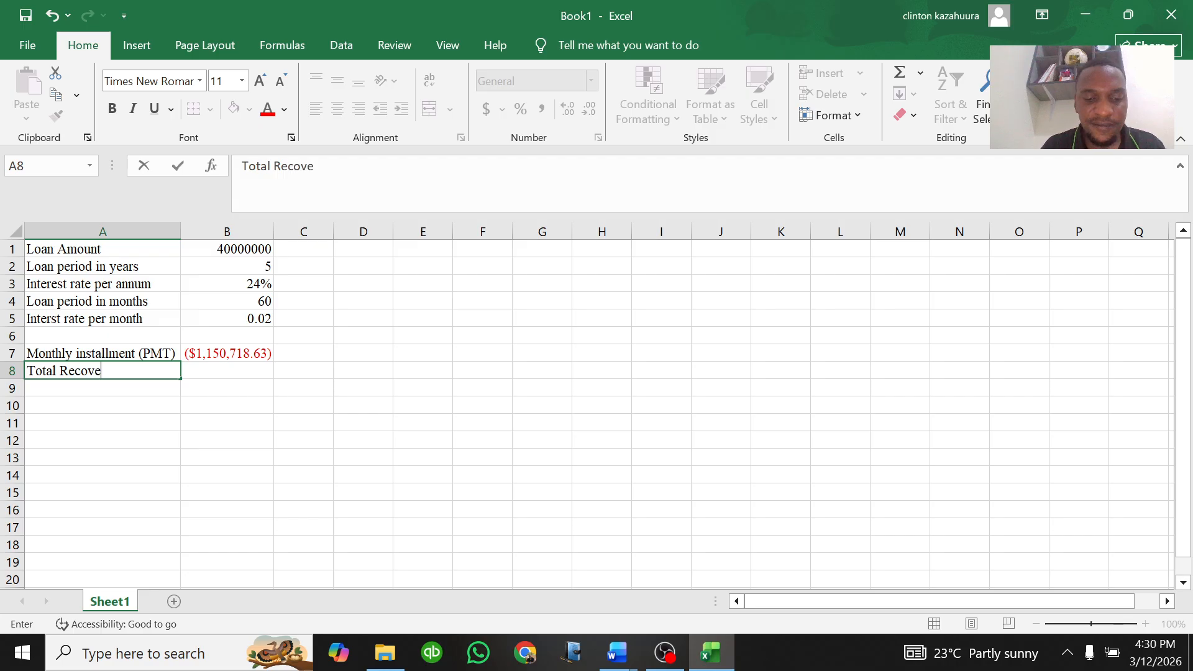
type("ries")
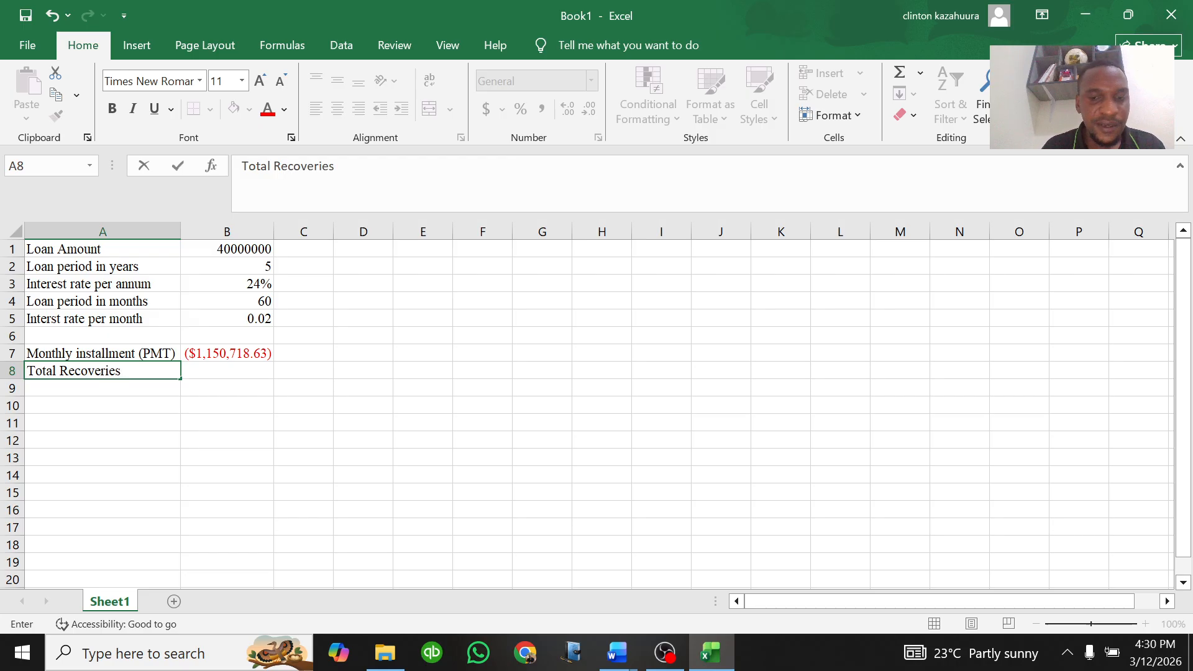
key("Tab")
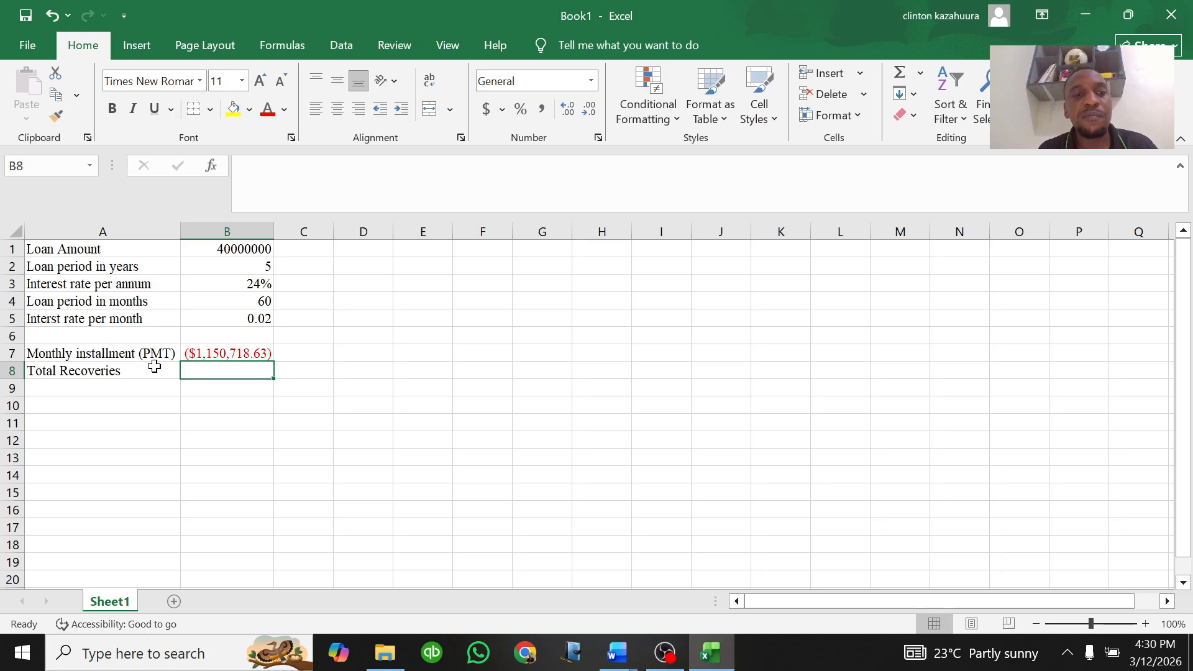
Step: Calculate total recoveries in B8 with the formula =B7*B4, multiplying the monthly installment by the loan period in months
left_click(216, 249)
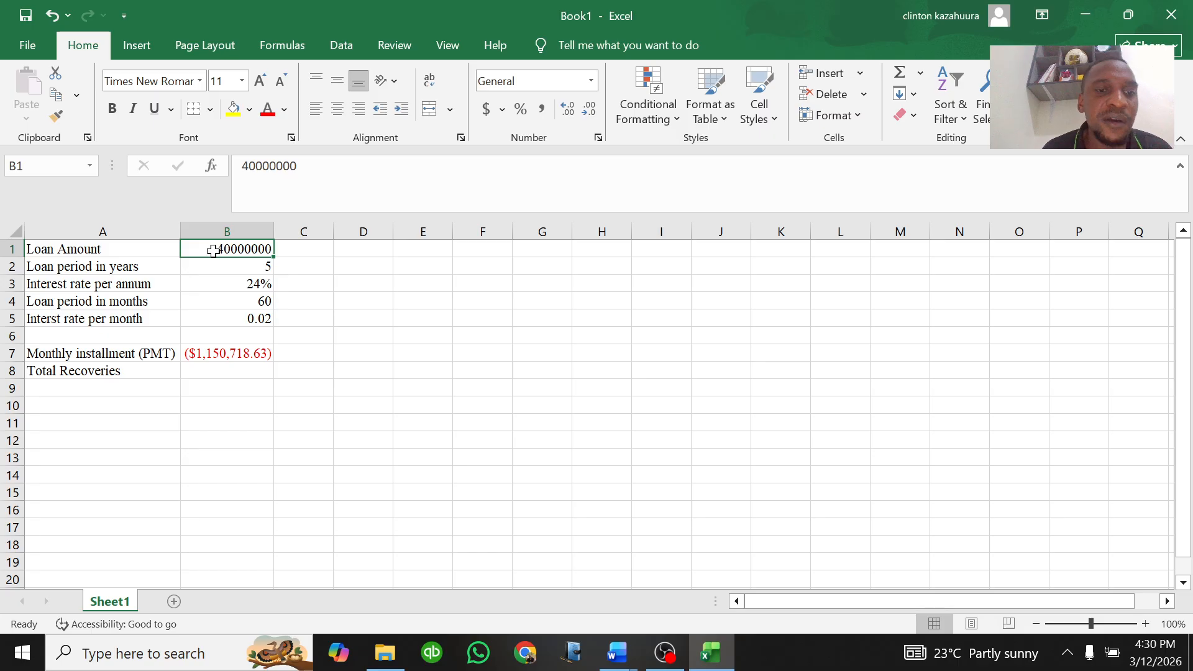
left_click(195, 384)
left_click(203, 366)
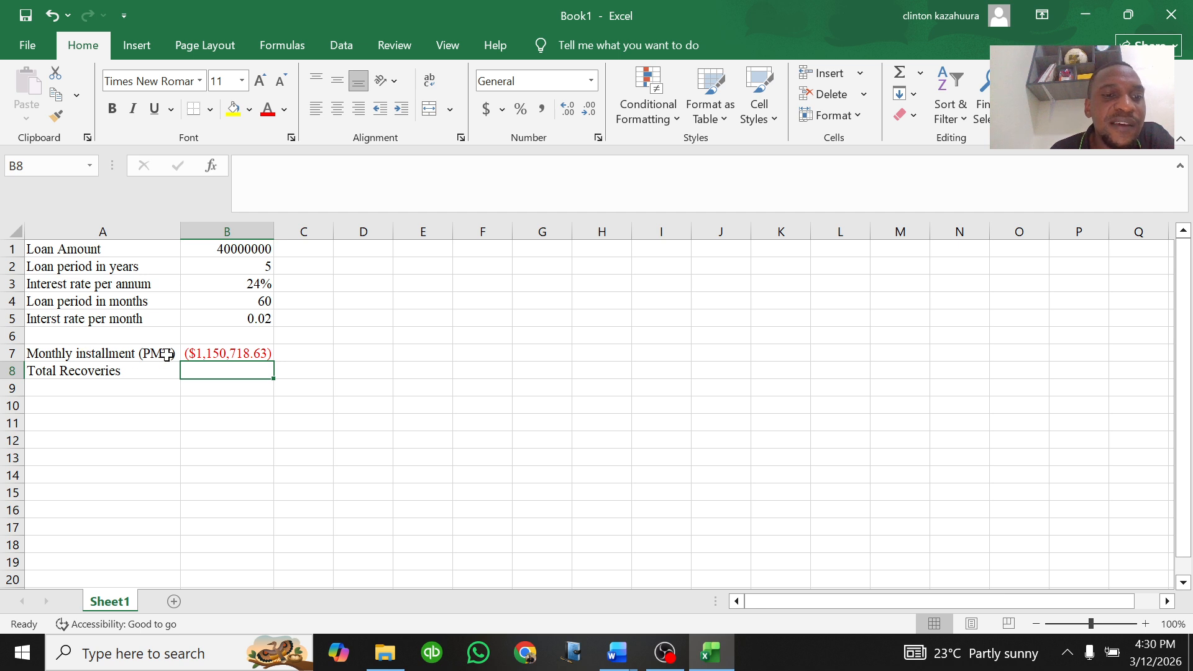
left_click(230, 353)
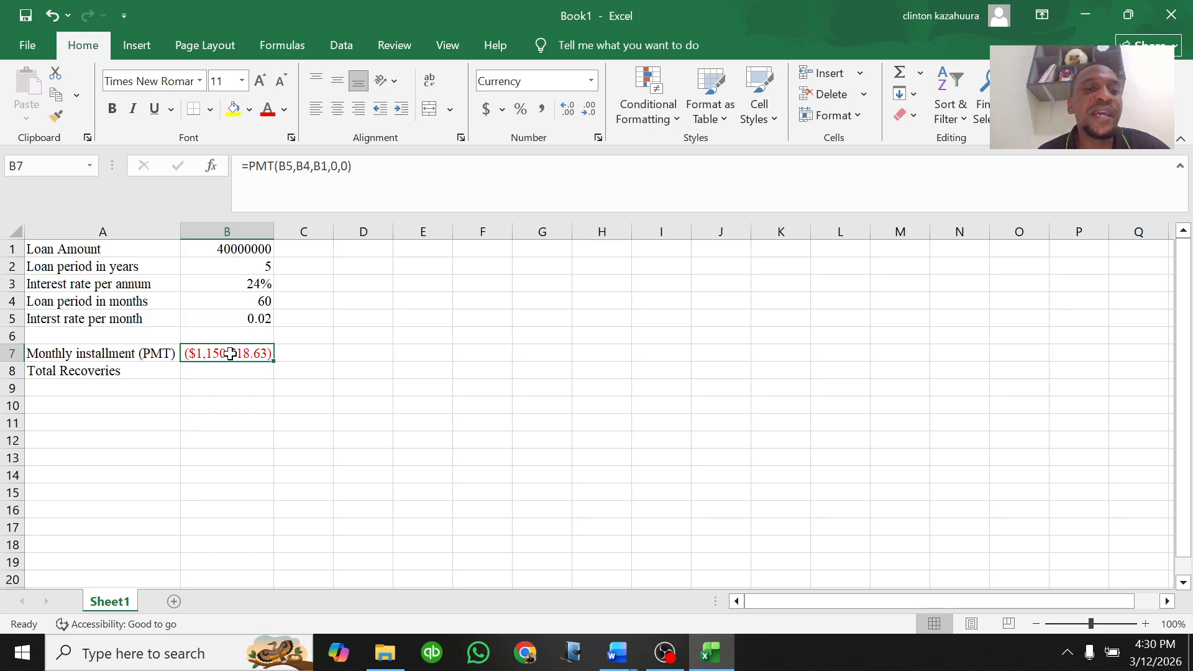
left_click(265, 301)
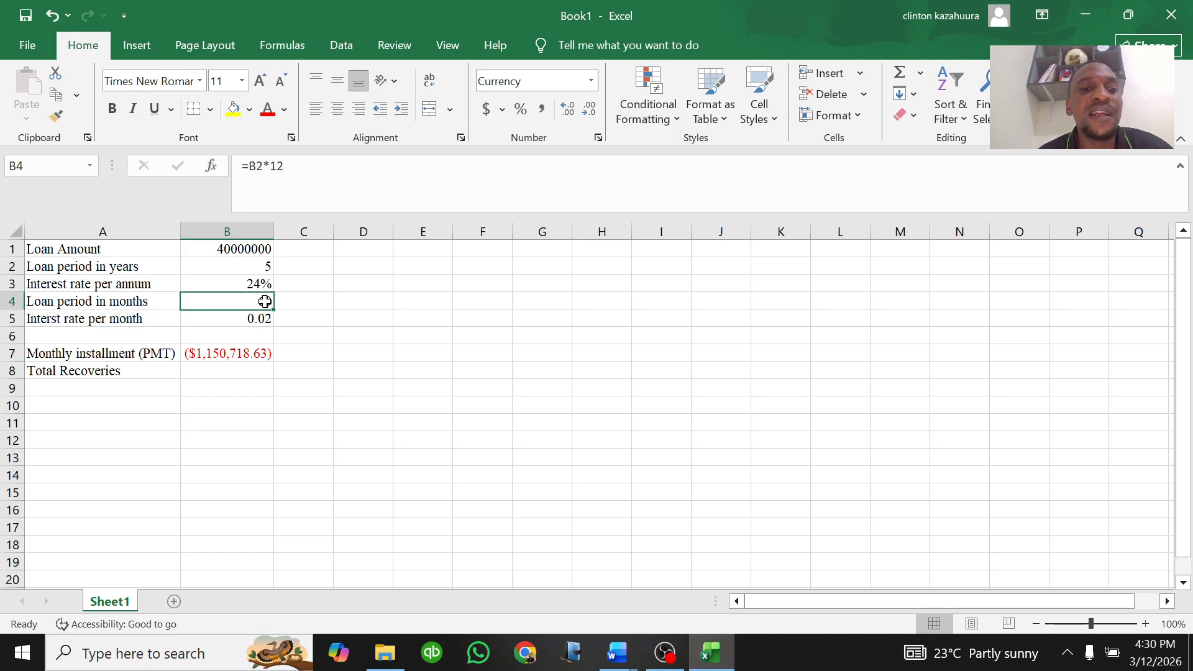
left_click(224, 372)
type("=")
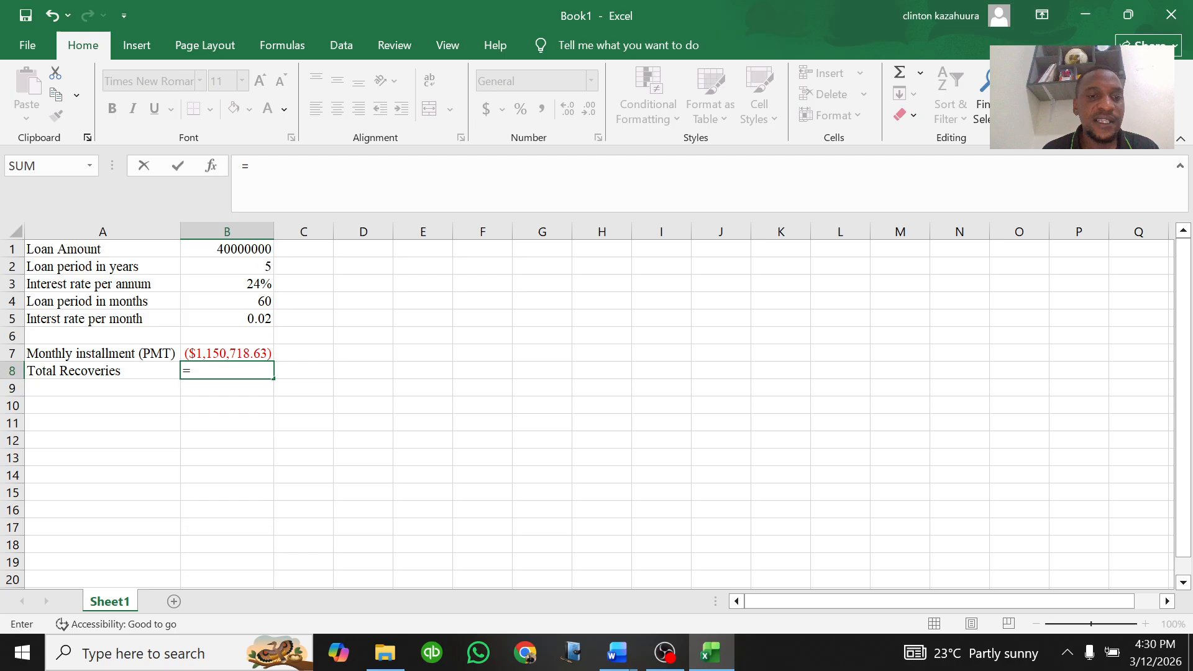
left_click(231, 351)
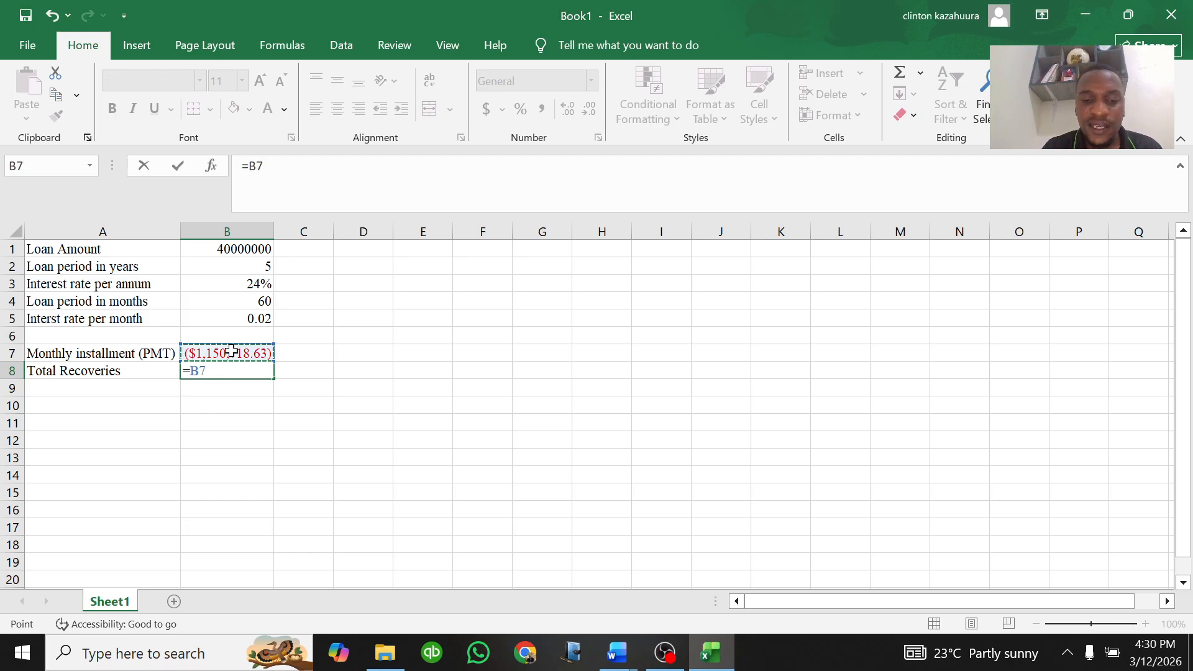
type("*")
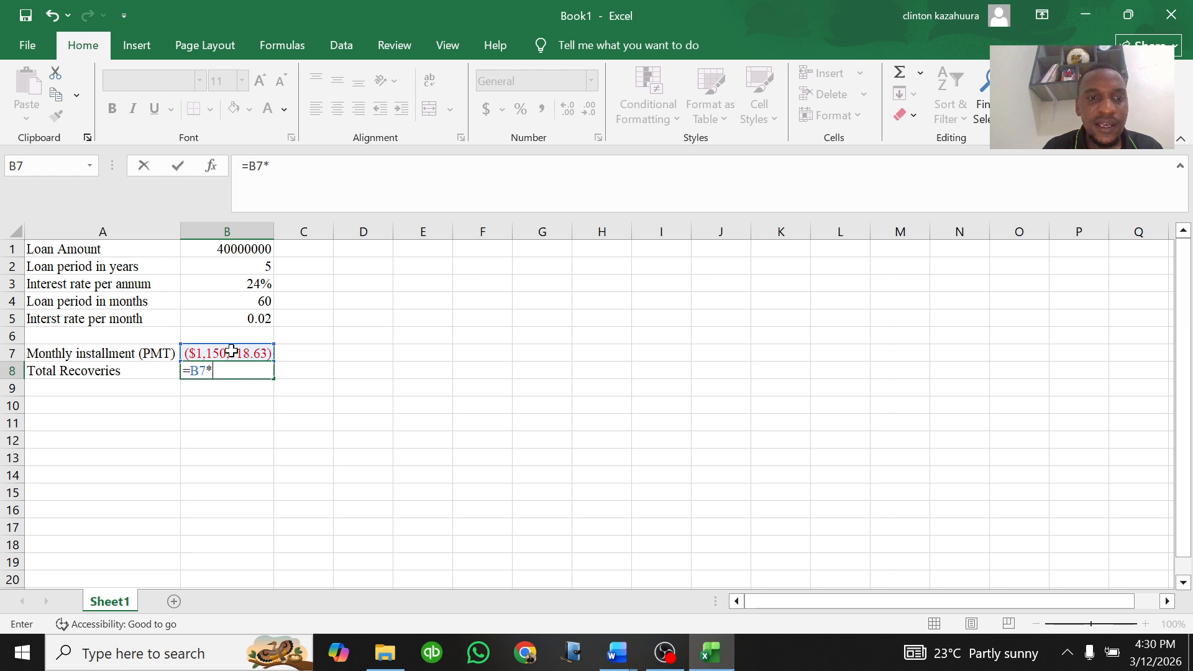
left_click(263, 302)
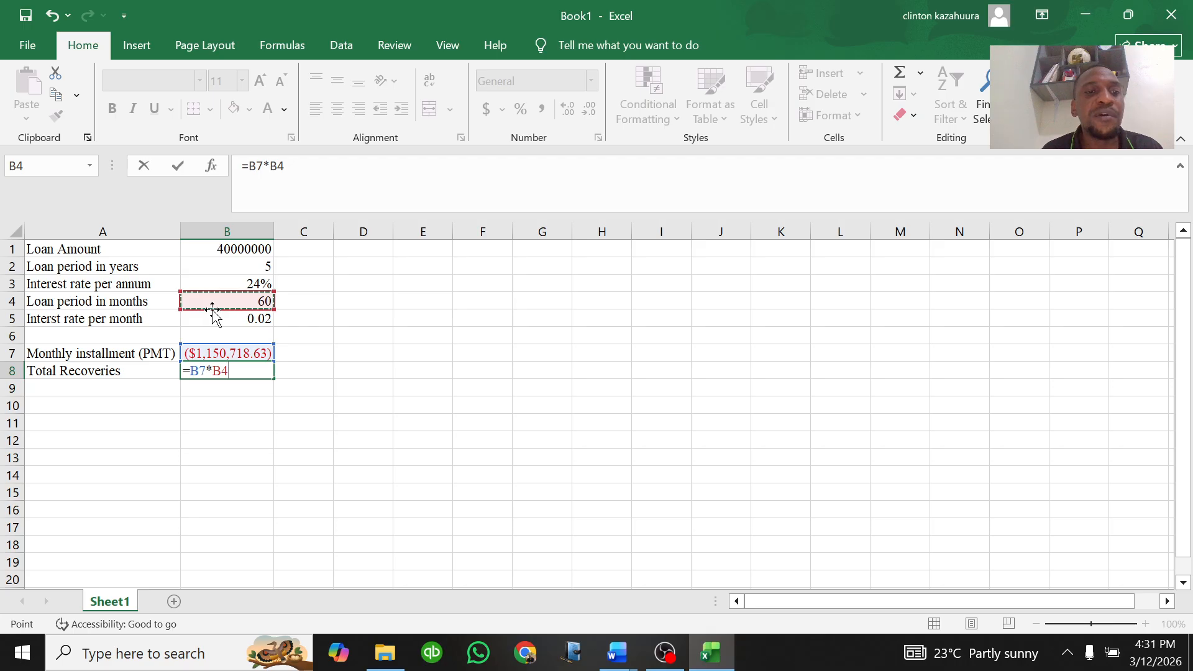
key("Return")
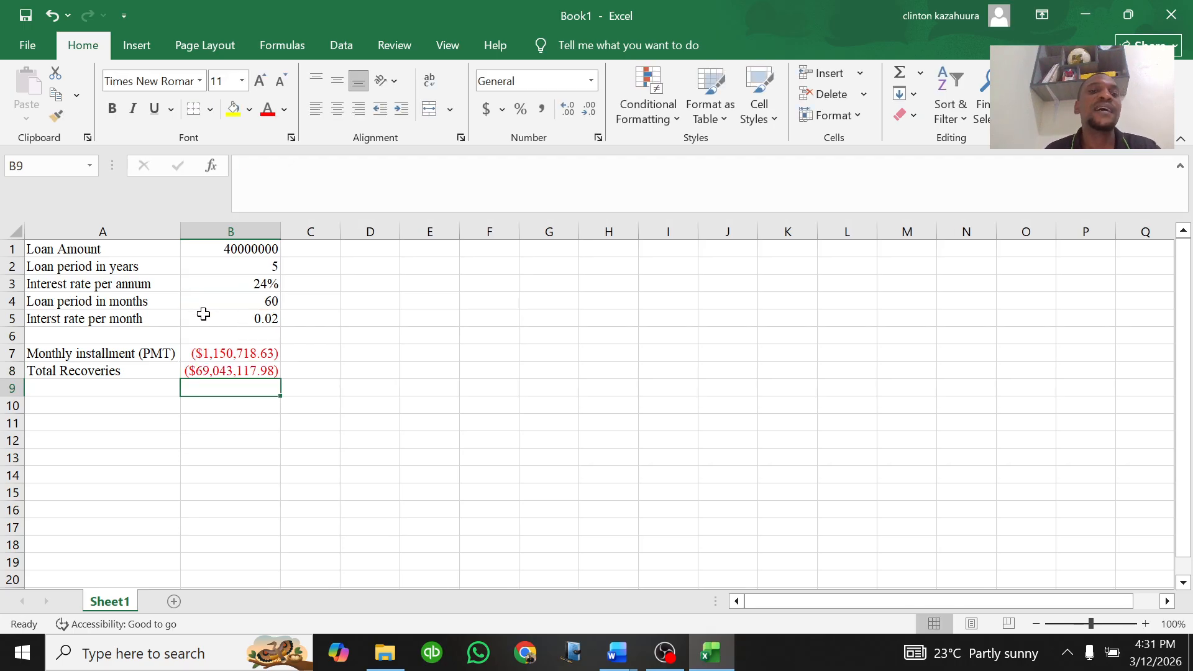
Step: Glance at the question document, then add the label "Interst payable" in A9 of the workbook
left_click(230, 372)
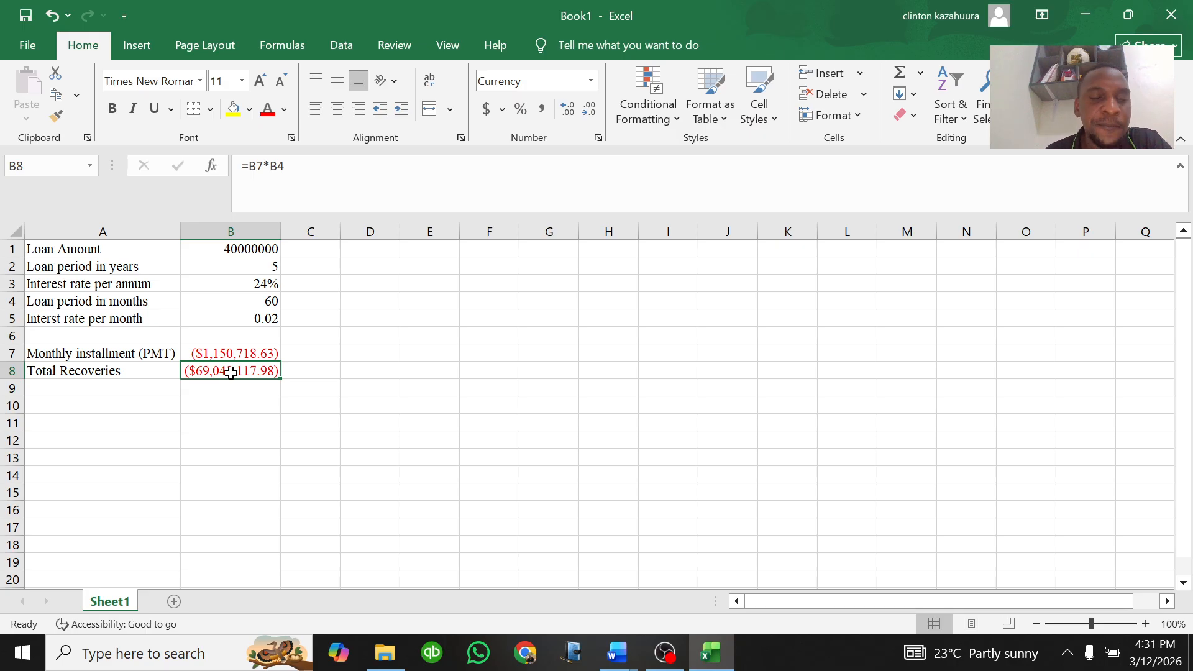
left_click(125, 386)
mouse_move(614, 646)
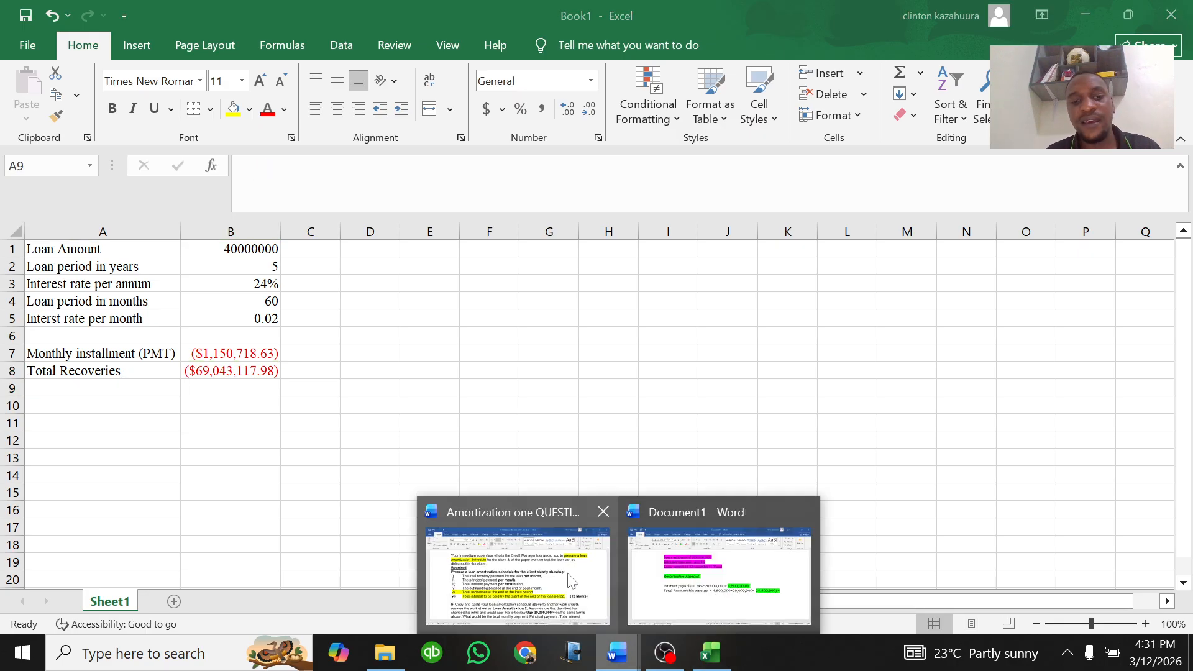
left_click(584, 590)
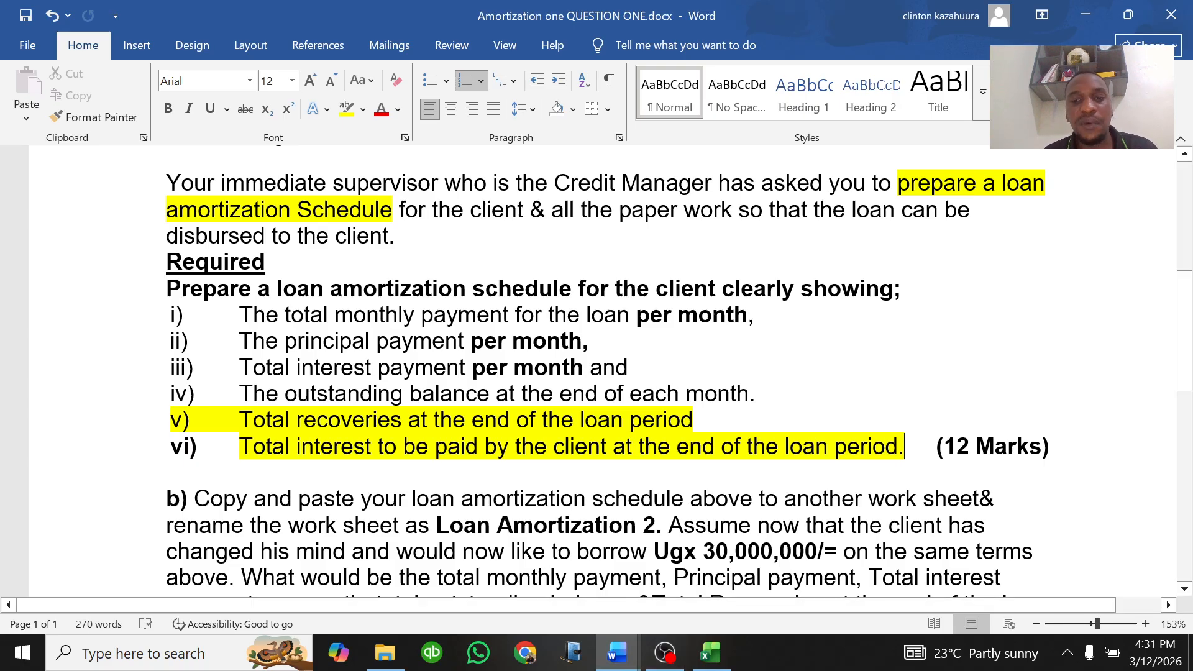
left_click(710, 652)
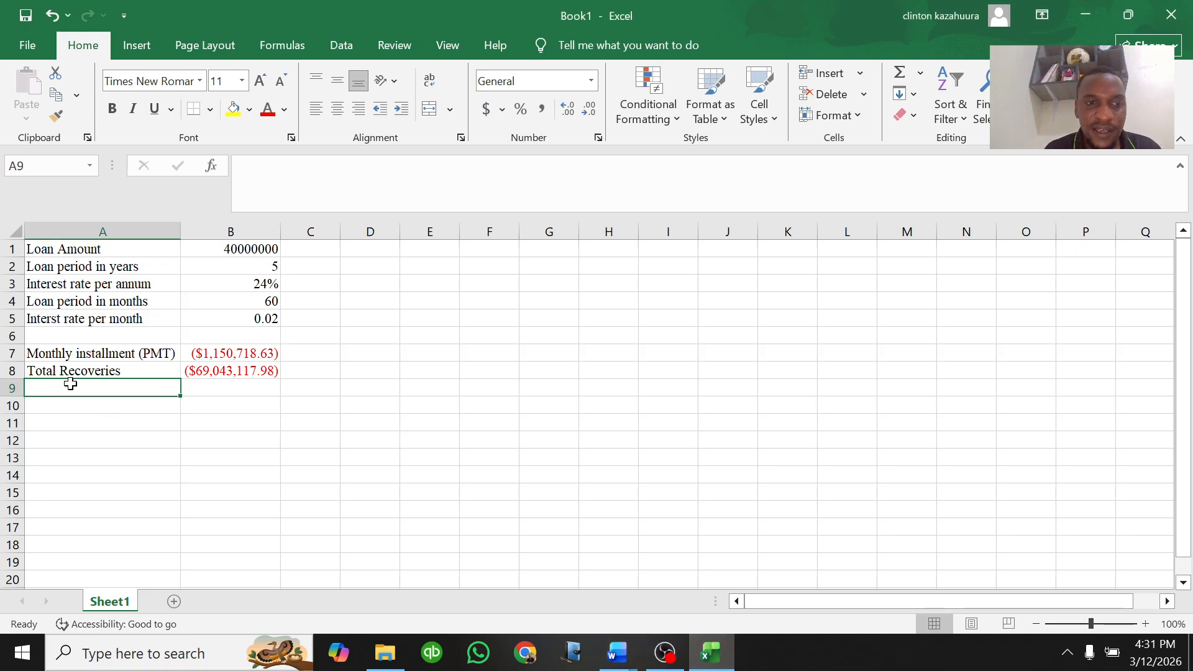
type("Inters")
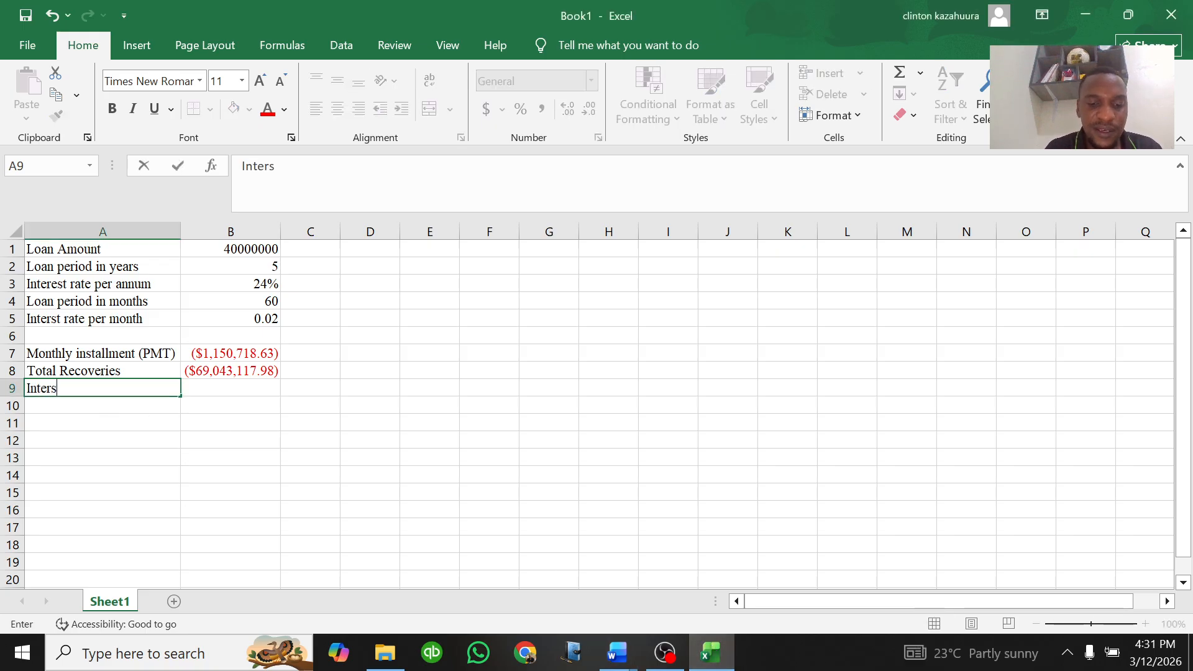
type("t payable")
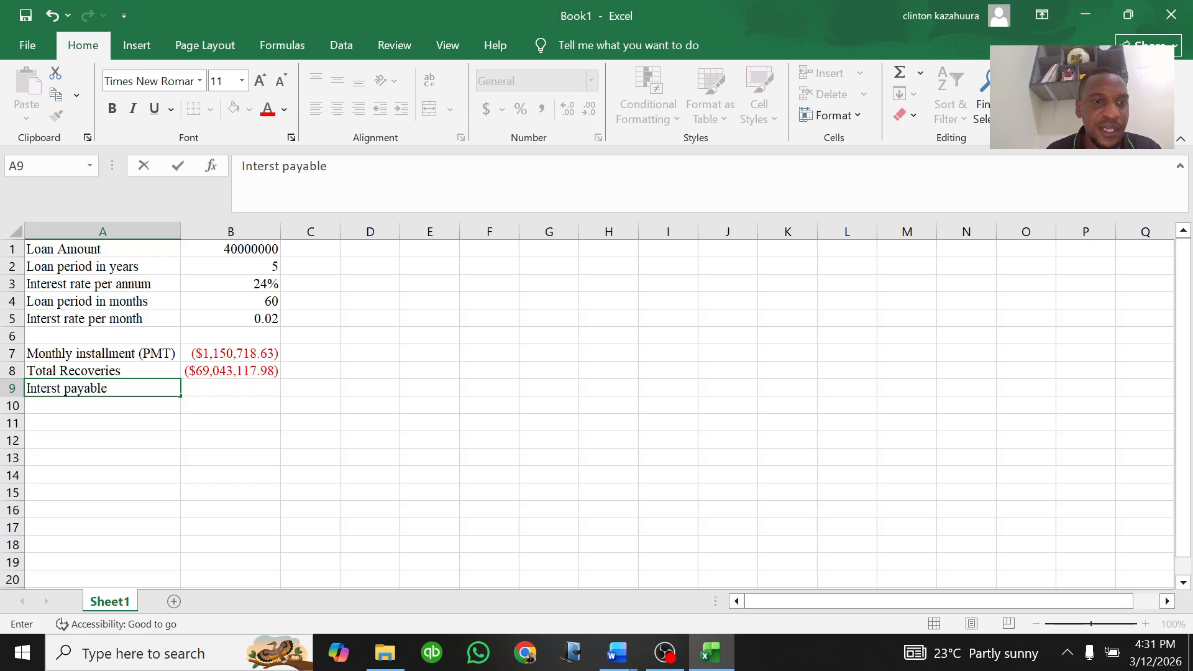
left_click(233, 386)
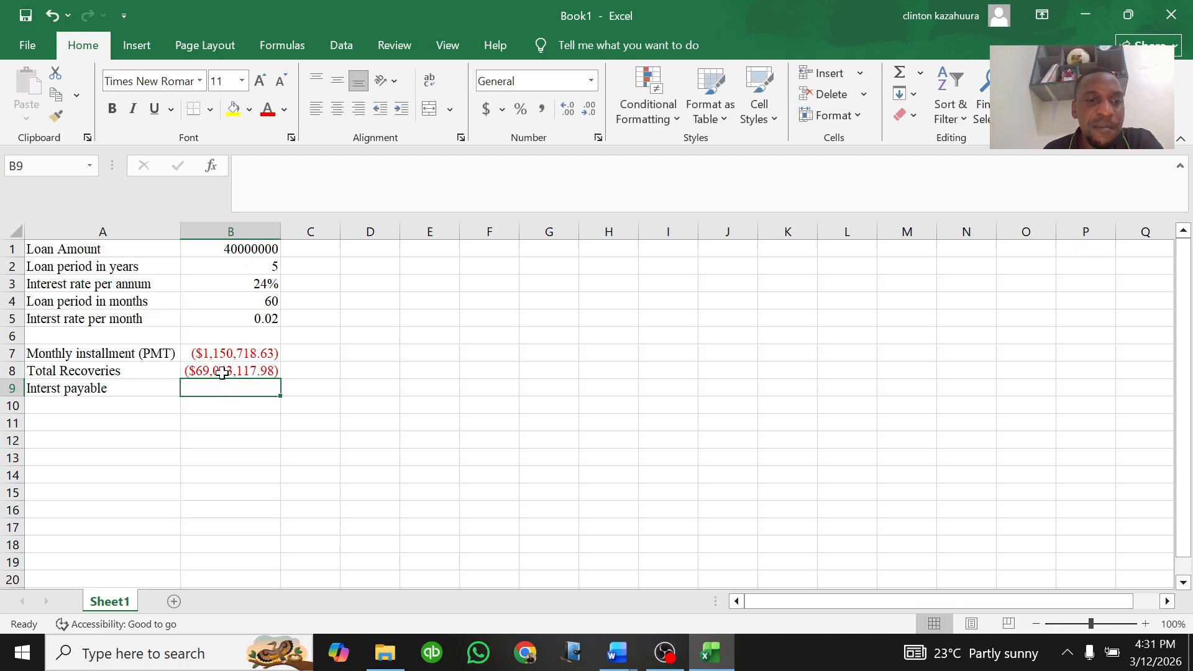
left_click(237, 373)
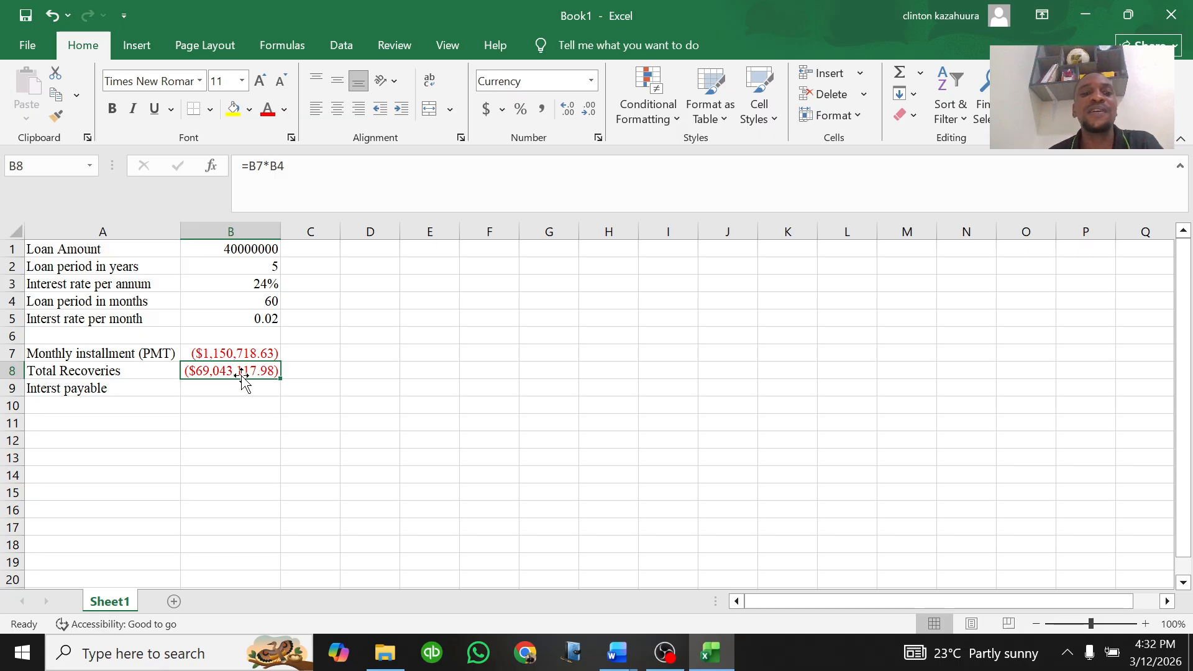
left_click(374, 317)
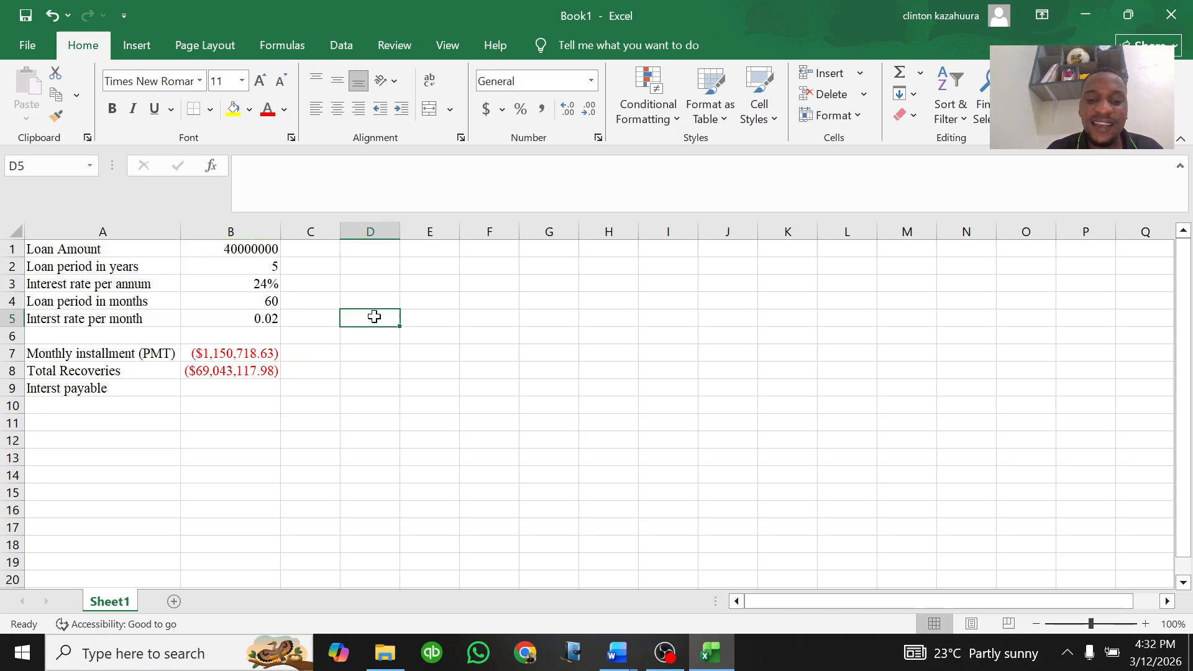
type("=")
key("BackSpace")
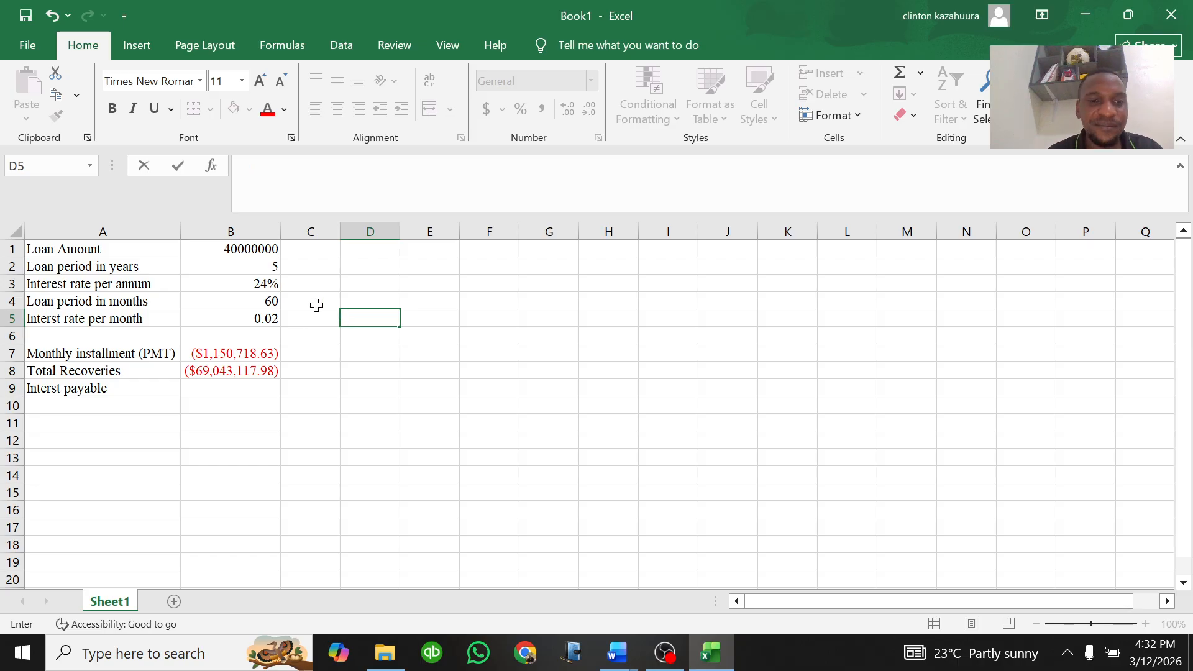
Step: Try jotting the note "69m minus 40m" in C8, then clear the cell
left_click(314, 372)
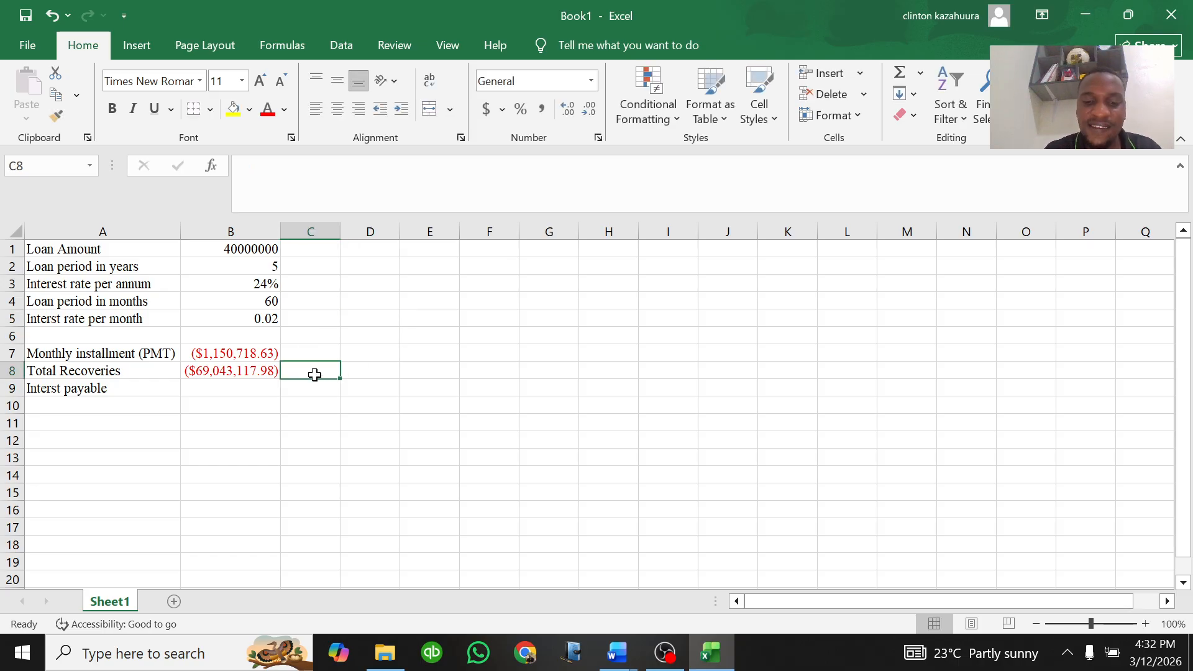
type("69 m")
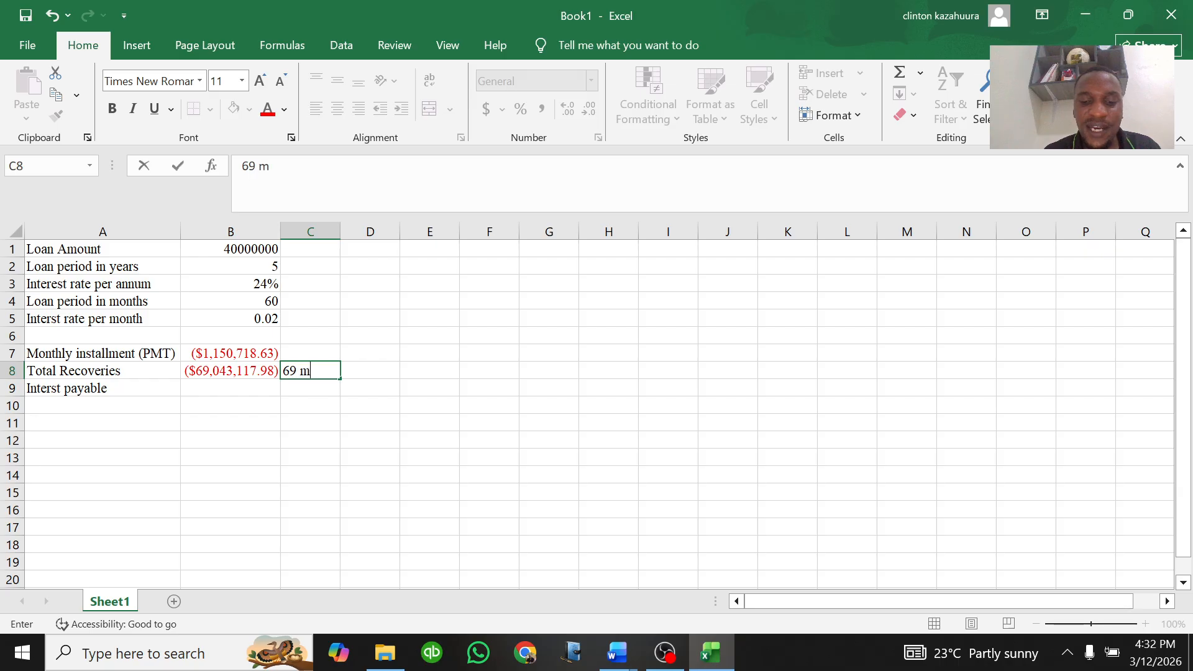
type("inus")
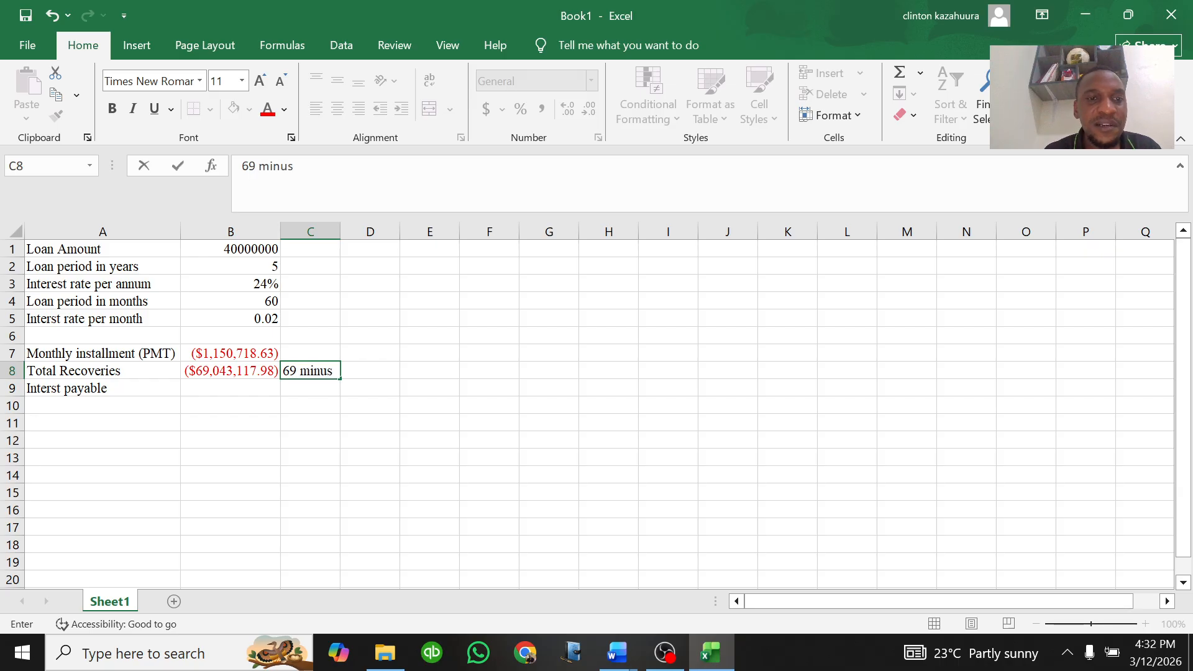
type(" 40")
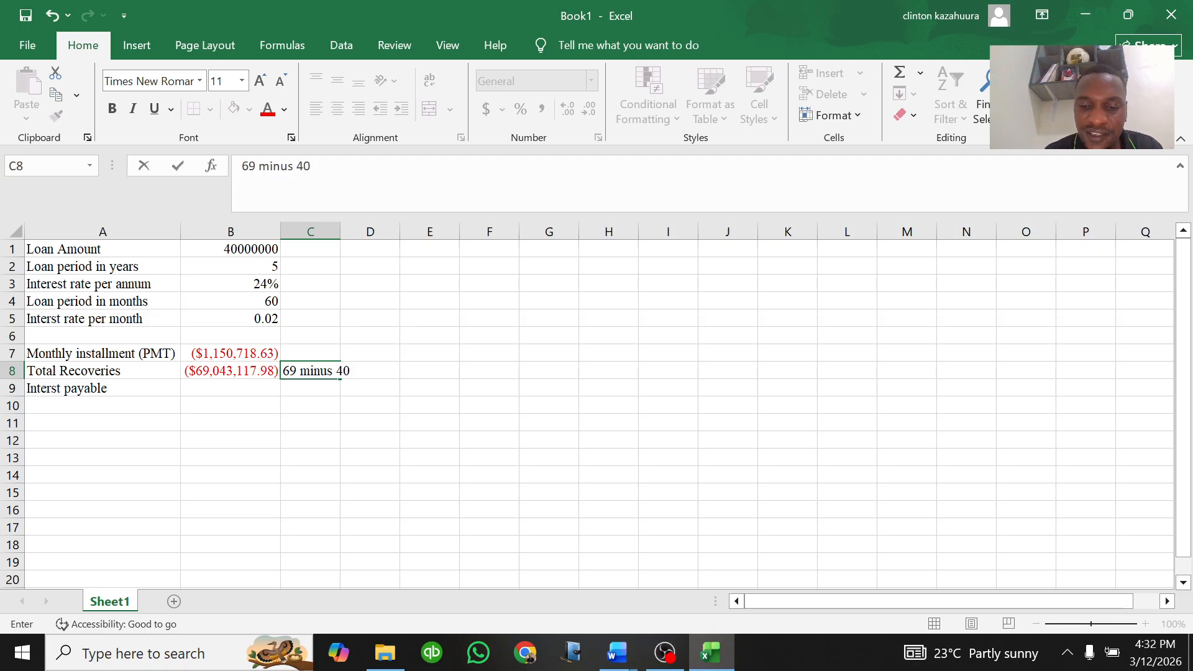
type("m")
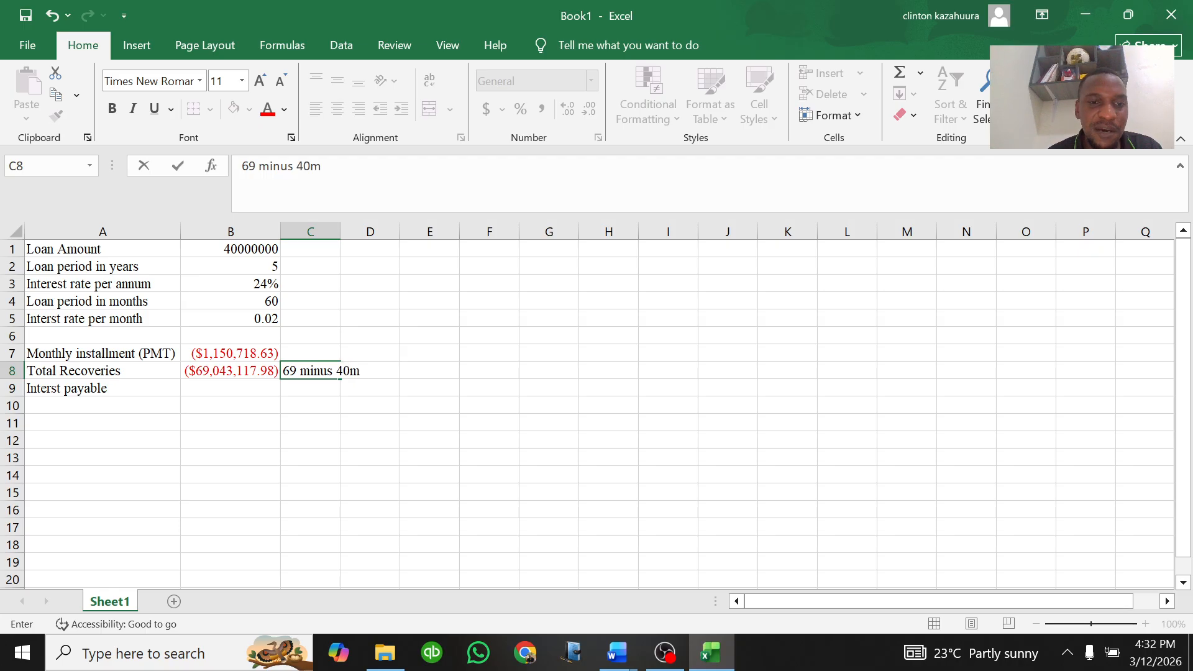
key("F2")
key("Left")
key("Left")
key("Left")
key("Left")
key("Left")
key("Left")
key("Left")
key("Left")
key("Left")
key("Left")
type("m")
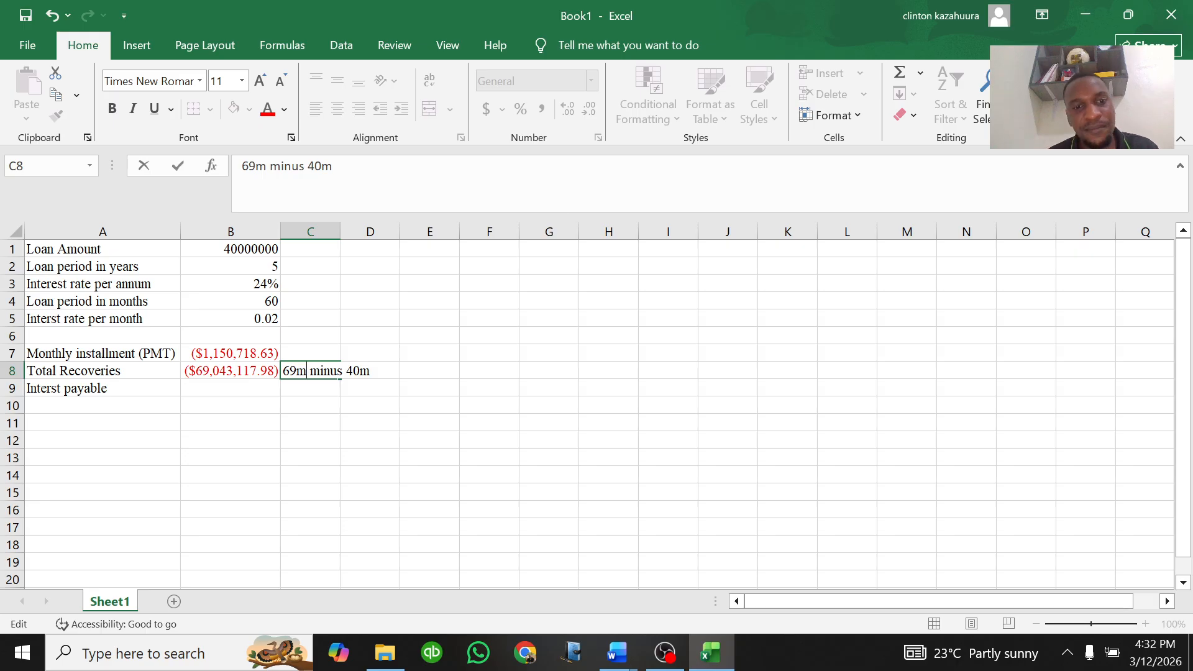
key("BackSpace")
key("BackSpace")
key("BackSpace")
key("BackSpace")
key("BackSpace")
key("BackSpace")
key("BackSpace")
key("BackSpace")
key("BackSpace")
key("BackSpace")
key("BackSpace")
key("BackSpace")
key("BackSpace")
left_click(320, 405)
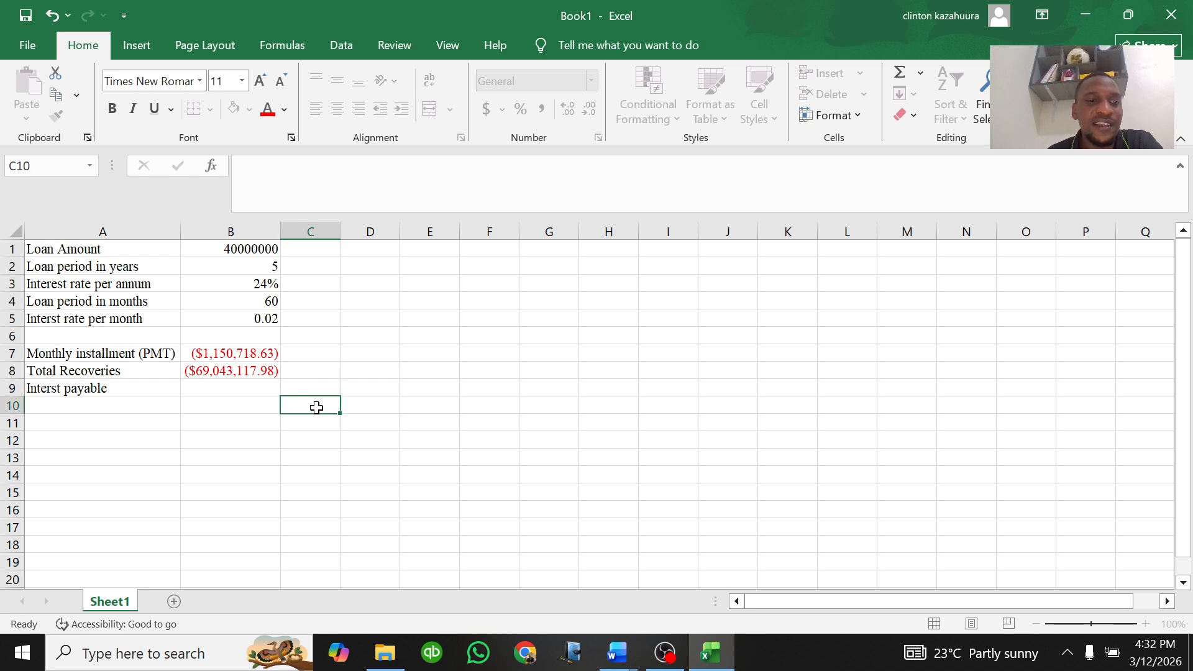
Step: Review the monthly installment and total recoveries cells and their formulas
left_click(206, 369)
left_click(222, 353)
left_click(211, 372)
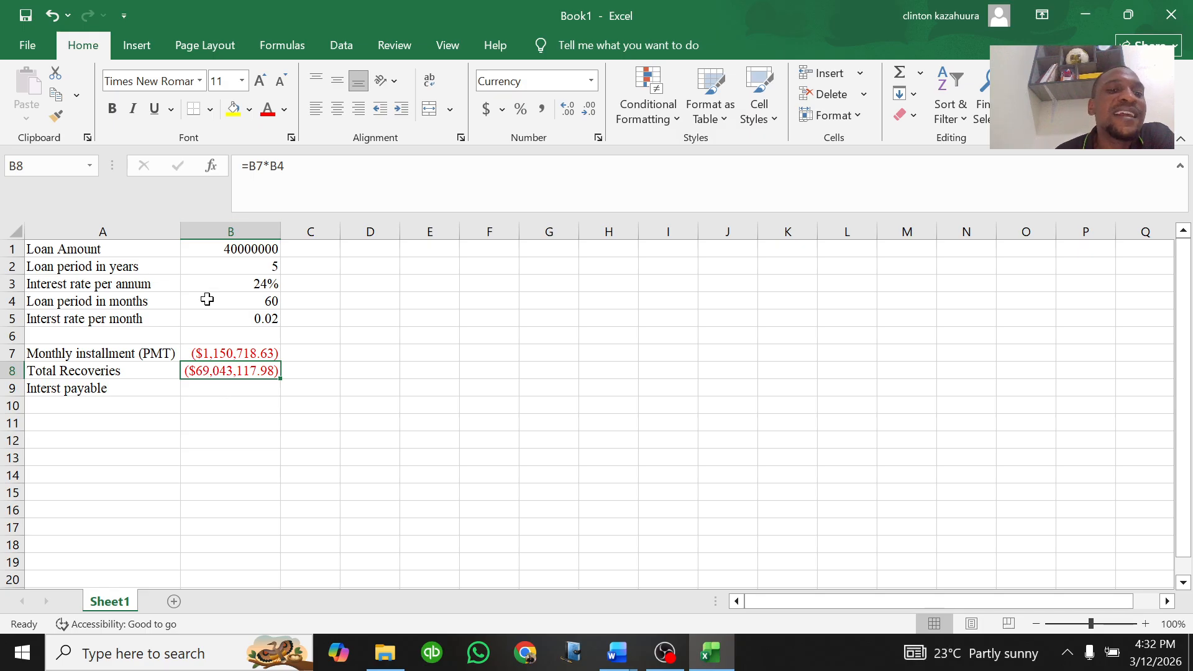
Step: Calculate interest payable in B9 with the formula =B8+B1, adding the loan amount to total recoveries
left_click(208, 387)
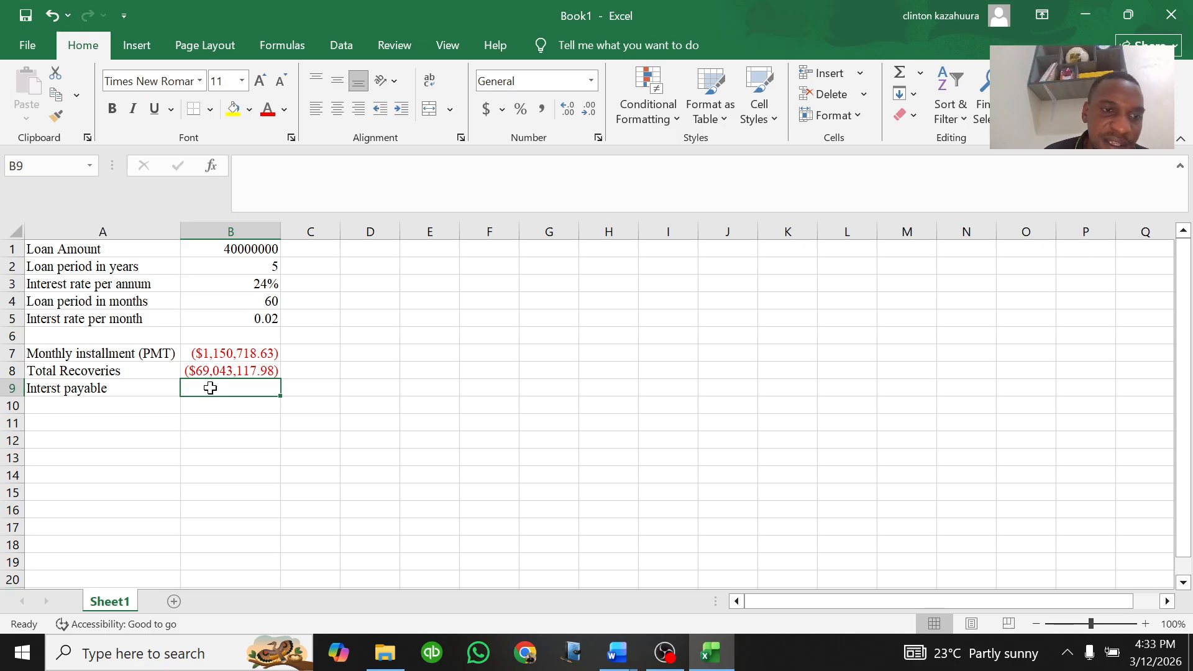
left_click(217, 371)
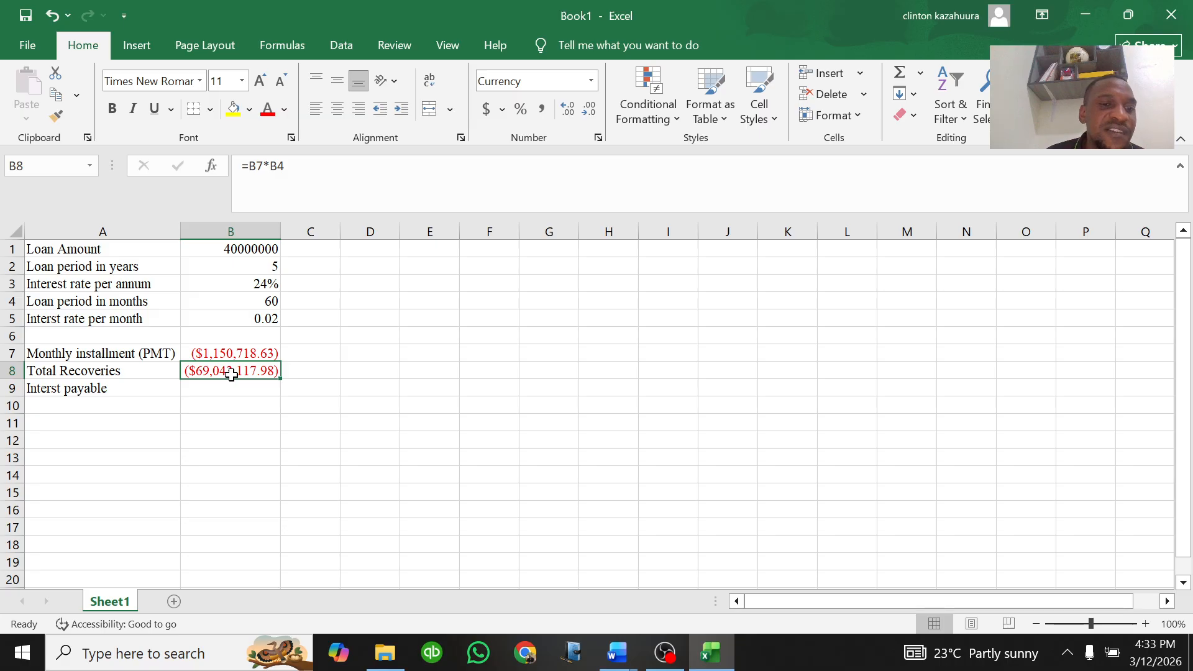
left_click(214, 392)
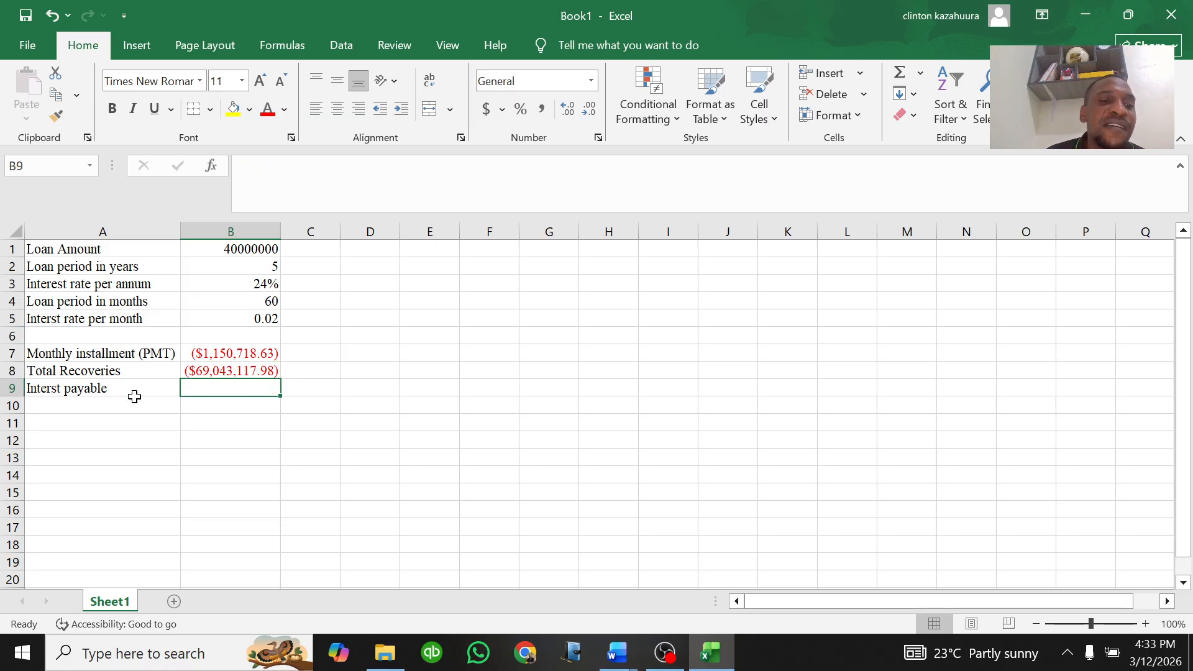
left_click(214, 373)
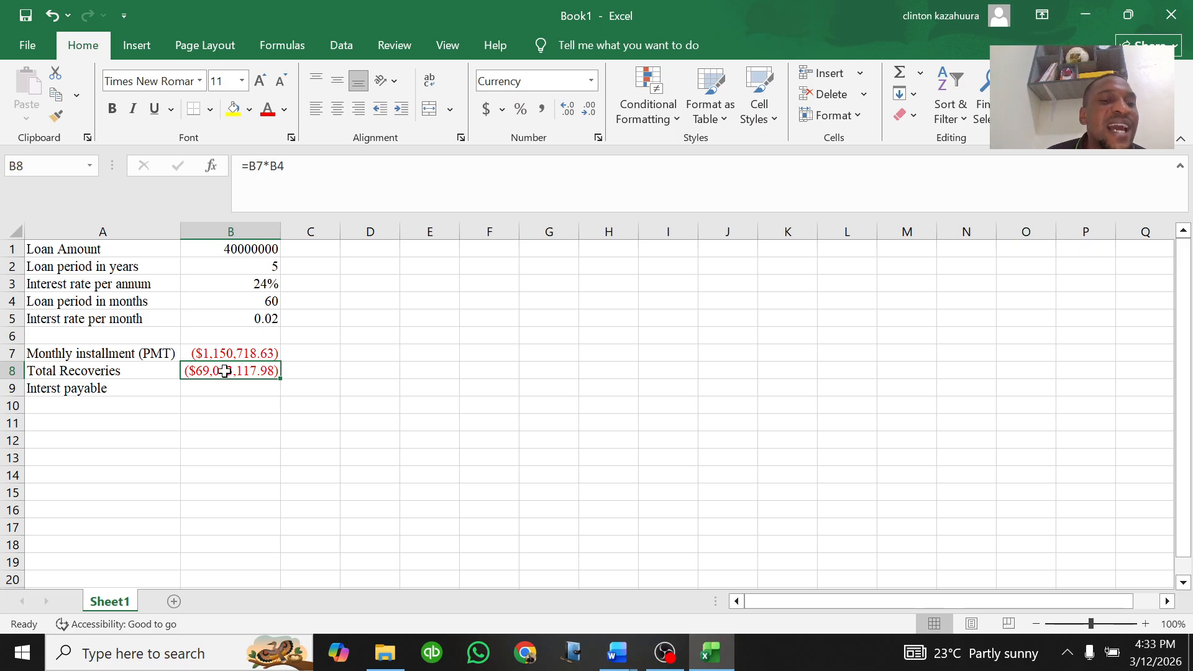
left_click(205, 387)
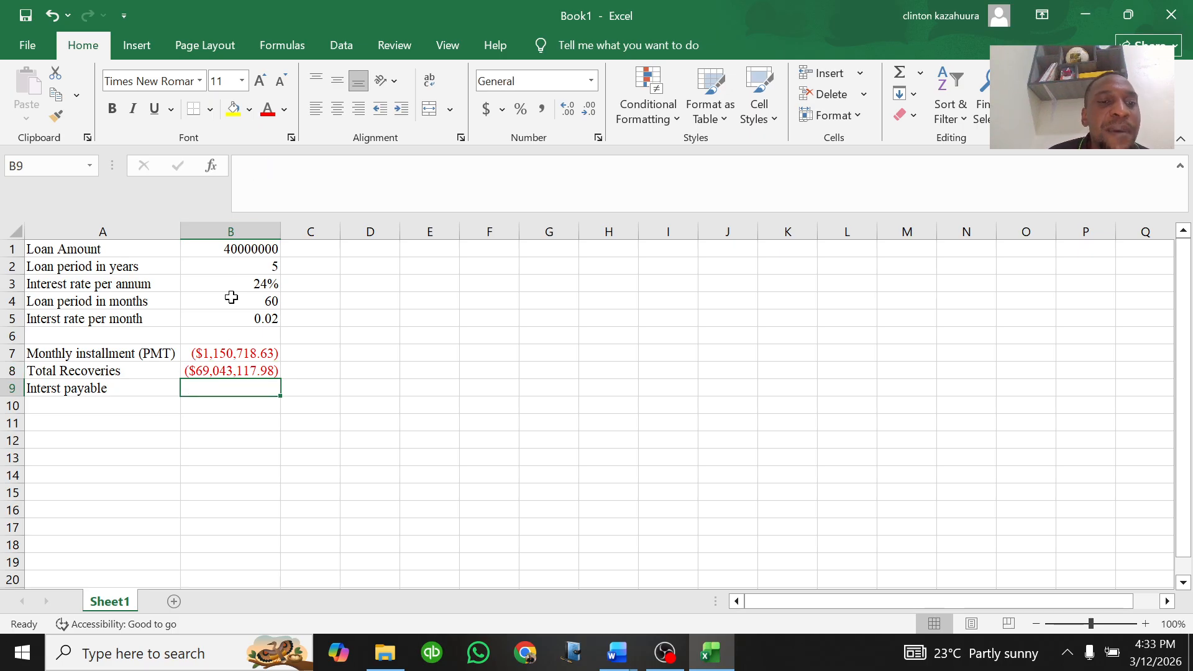
left_click(222, 372)
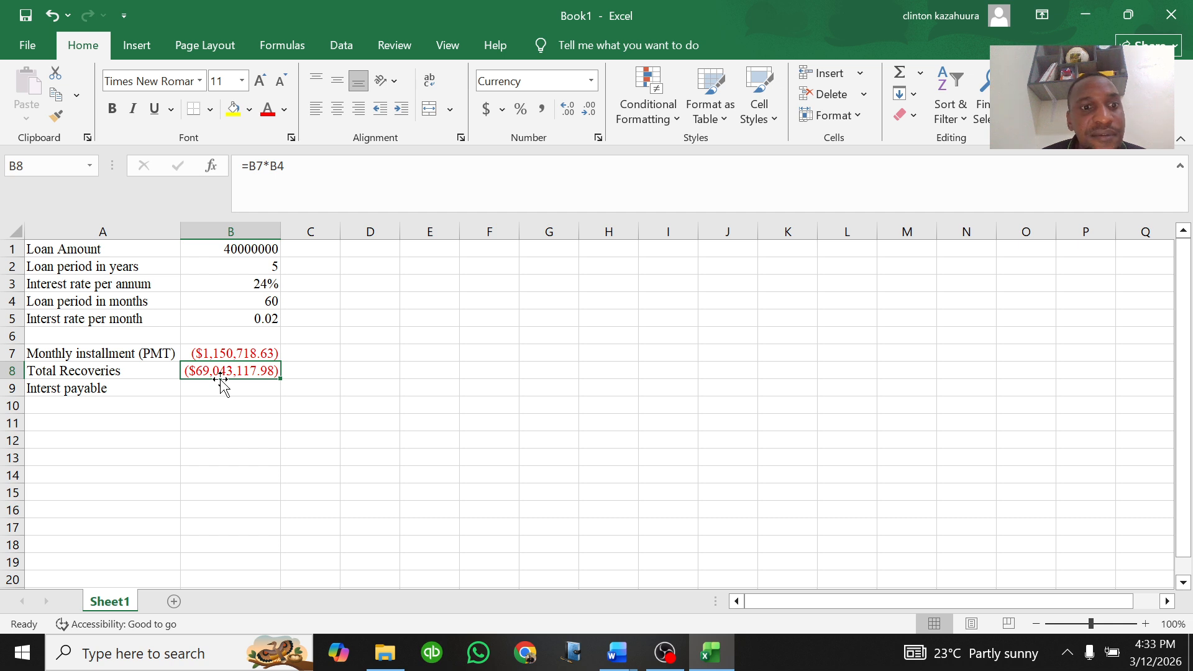
left_click(230, 385)
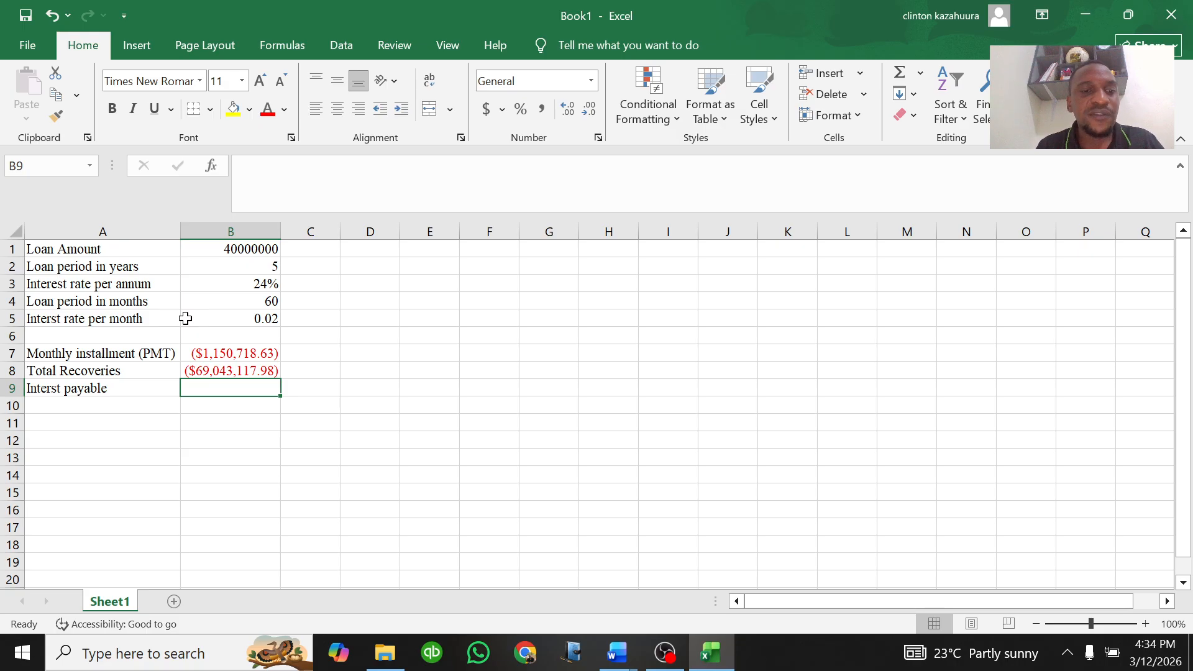
type("=")
left_click(217, 366)
type("+")
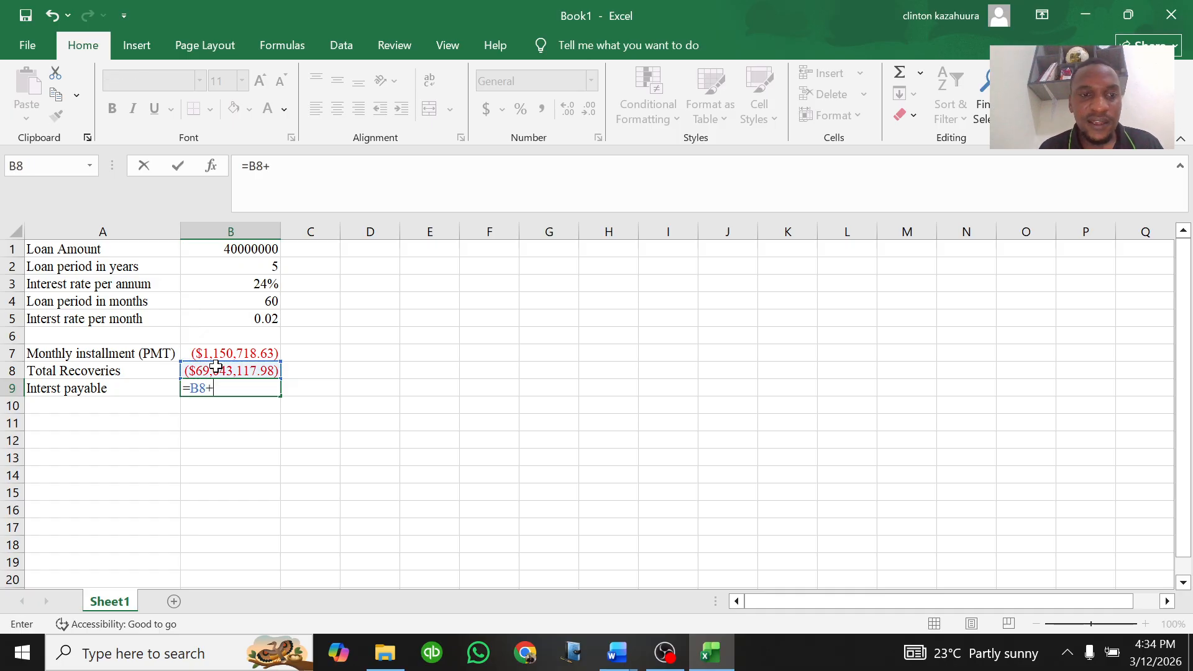
left_click(242, 248)
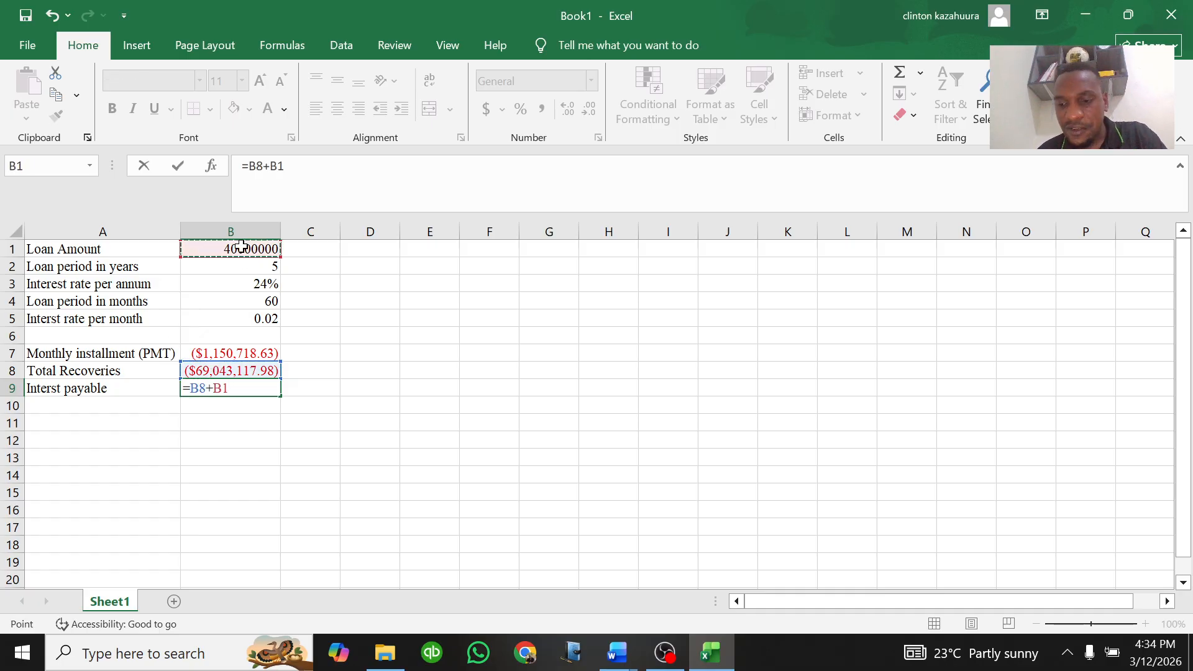
key("Return")
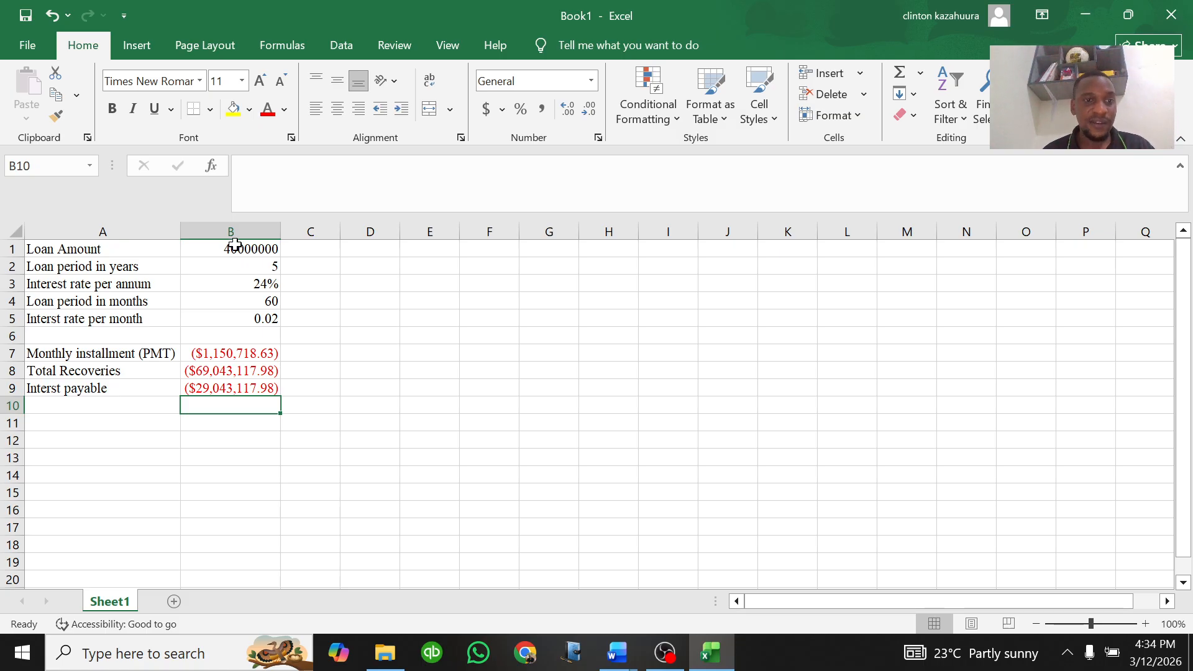
Step: Apply merge-cells alignment formatting to row 11 through the Format Cells dialog
left_click(211, 388)
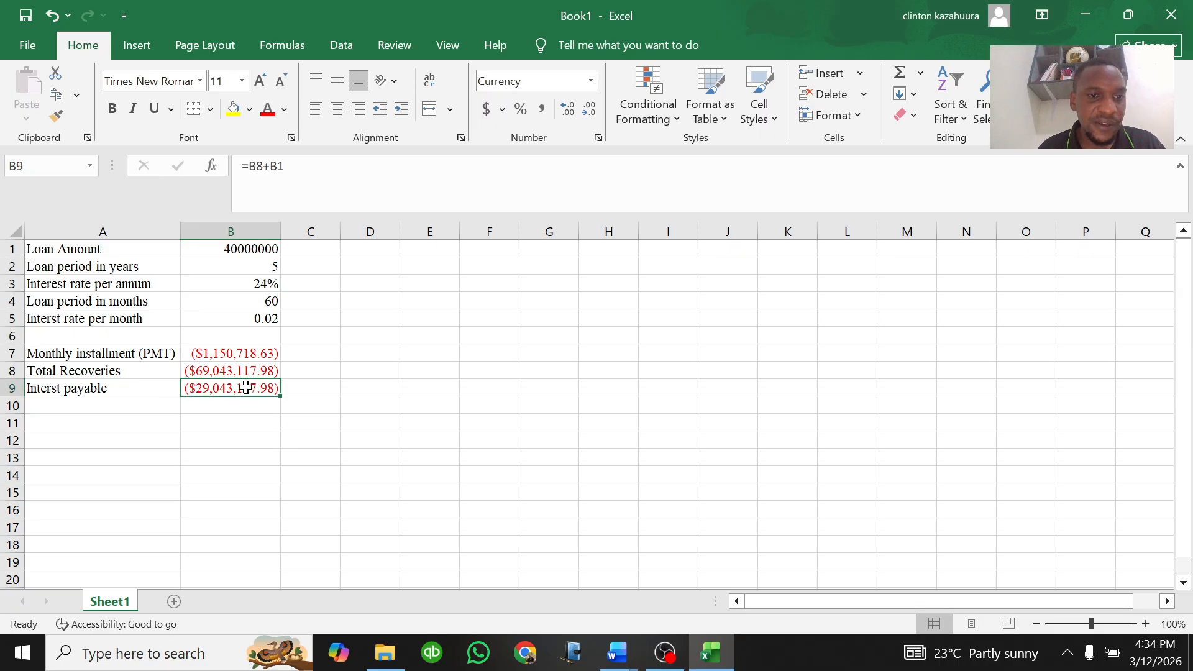
left_click(13, 387)
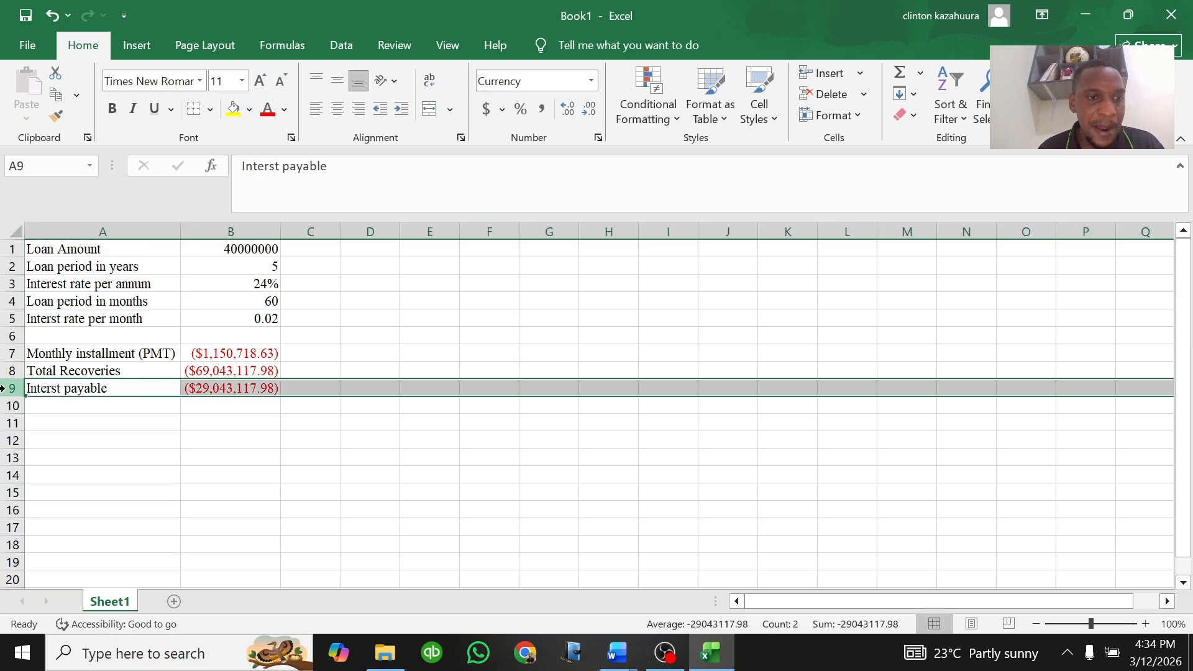
left_click(184, 387)
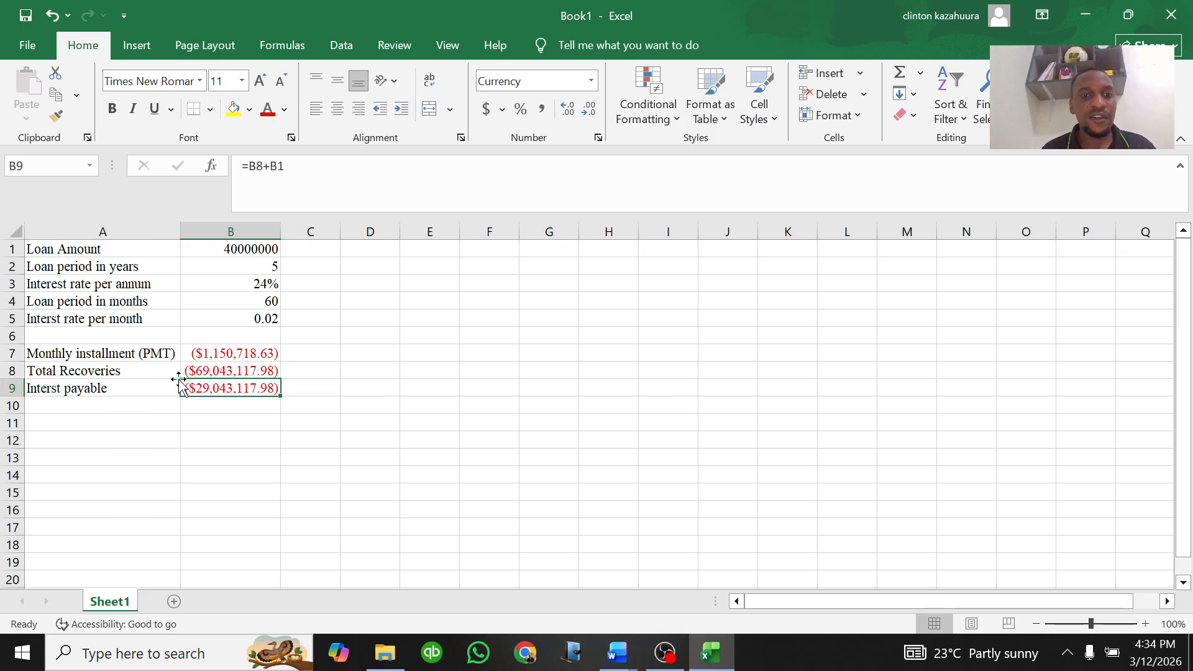
left_click(75, 420)
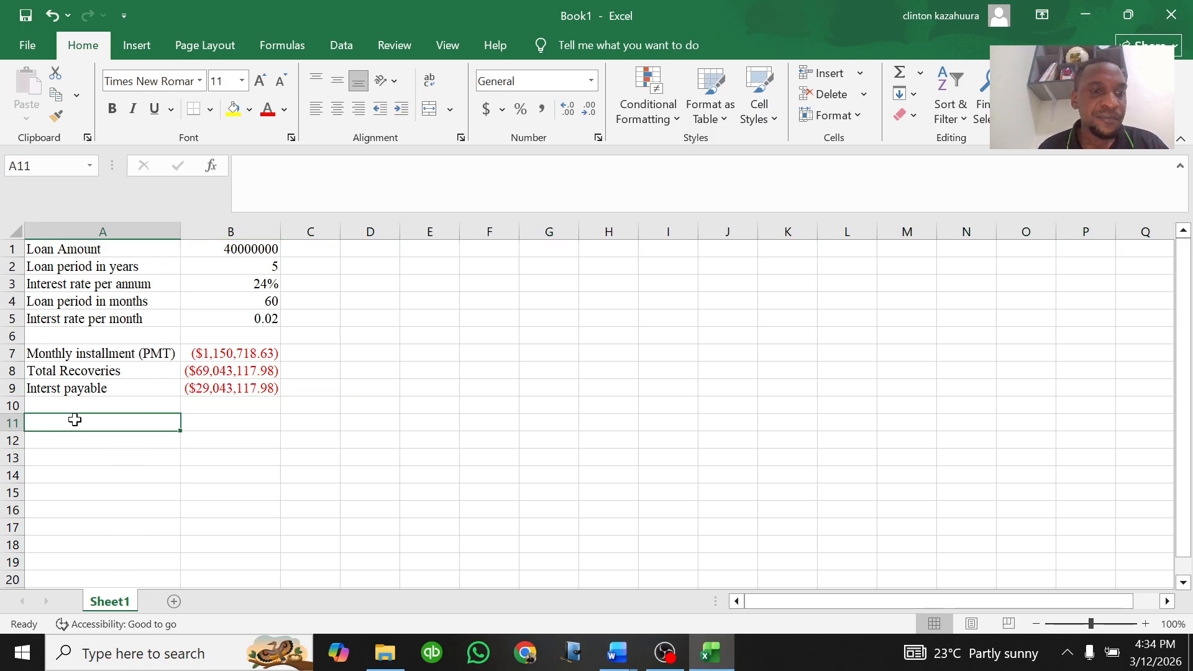
left_click(12, 422)
right_click(13, 421)
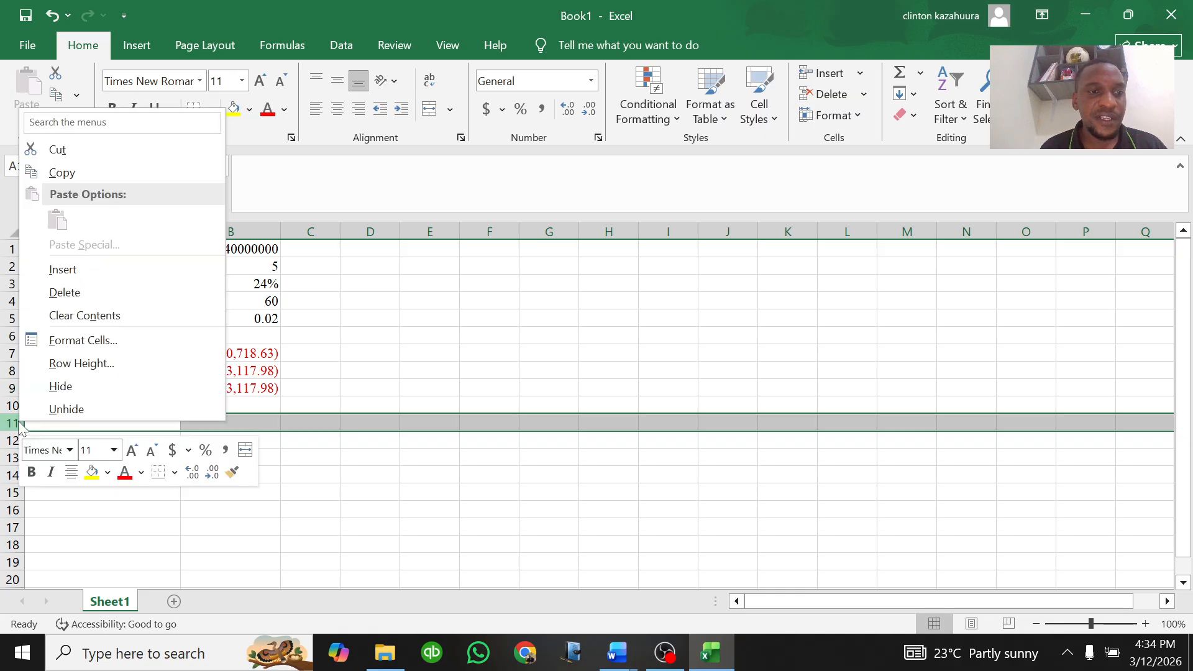
left_click(66, 340)
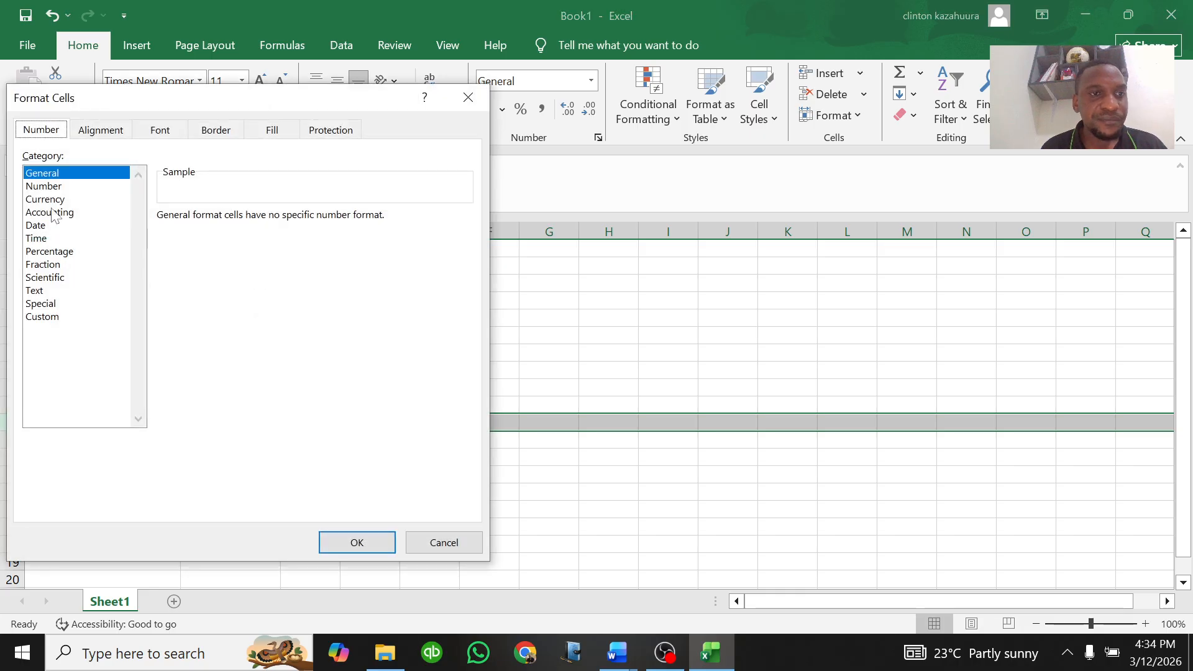
left_click(100, 130)
left_click(52, 341)
left_click(341, 545)
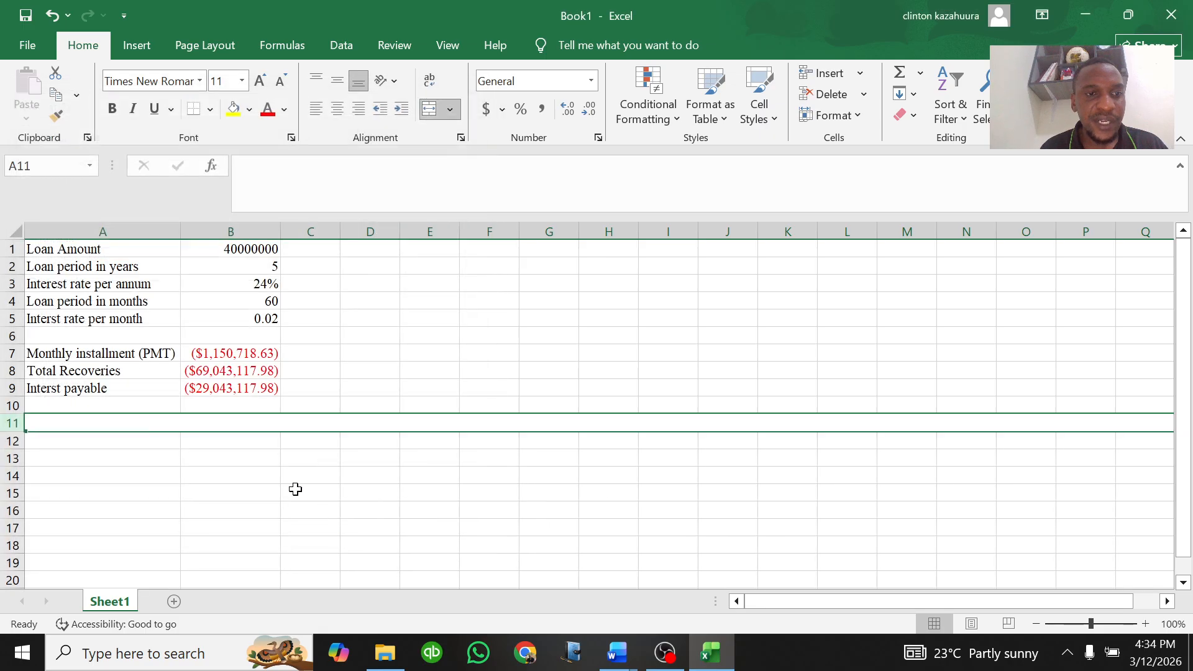
Step: Enter the heading "Loan Amortization Schedule" in A11 and make it bold
type("L")
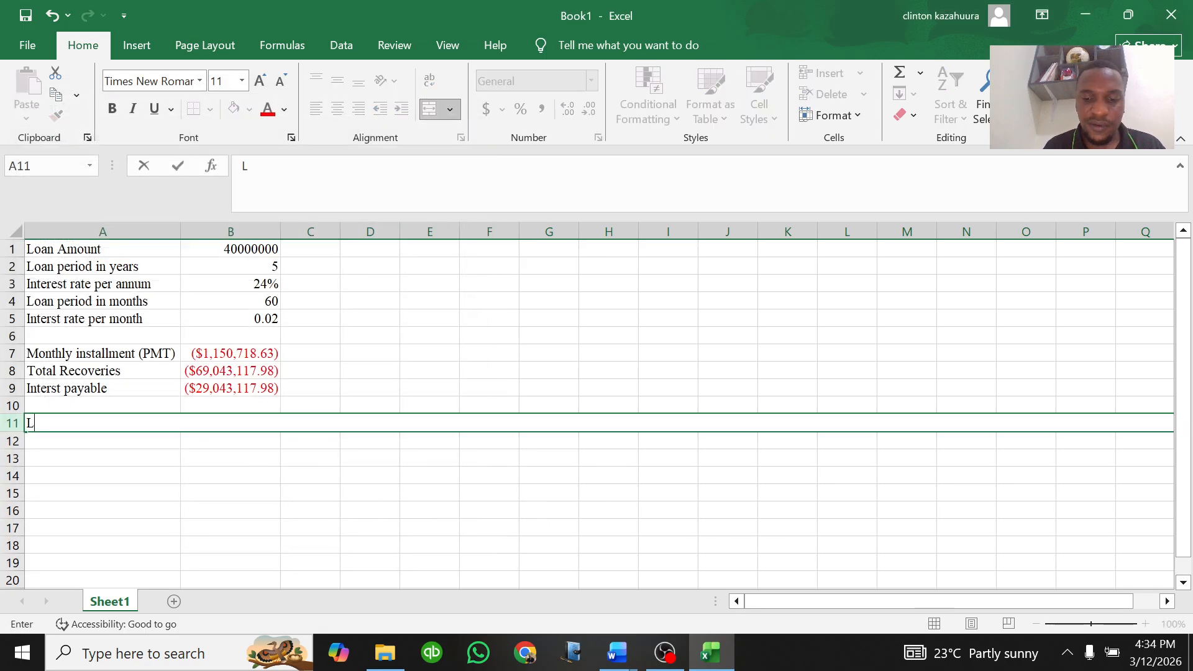
type("oan Amortization Schedule")
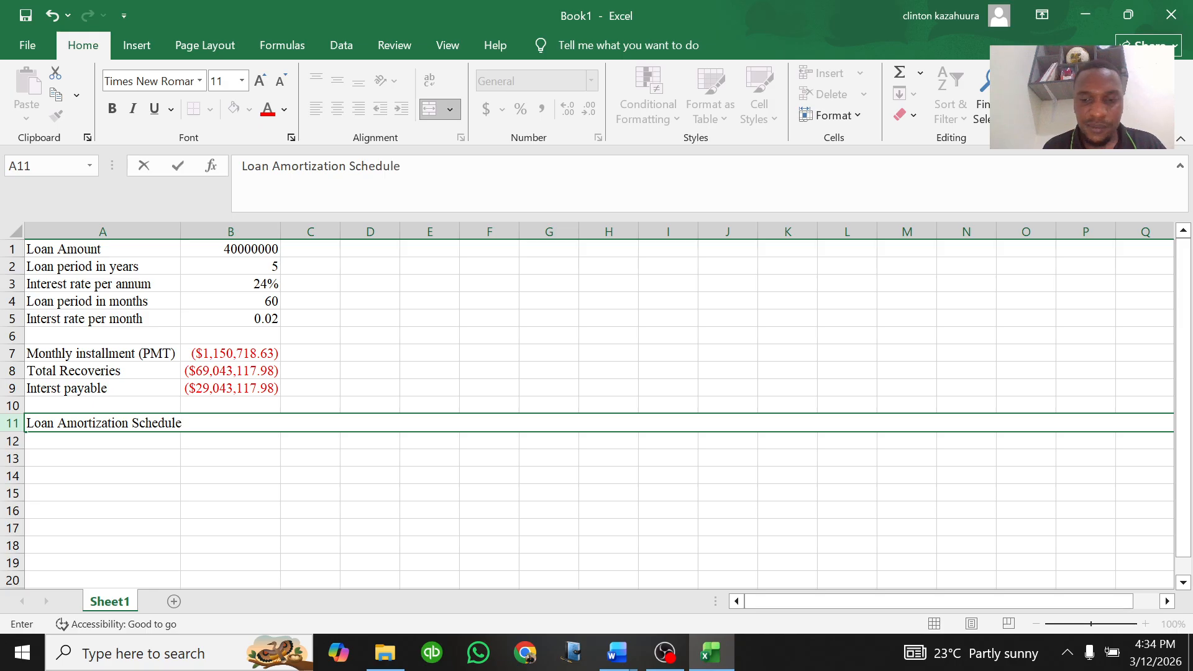
key("Return")
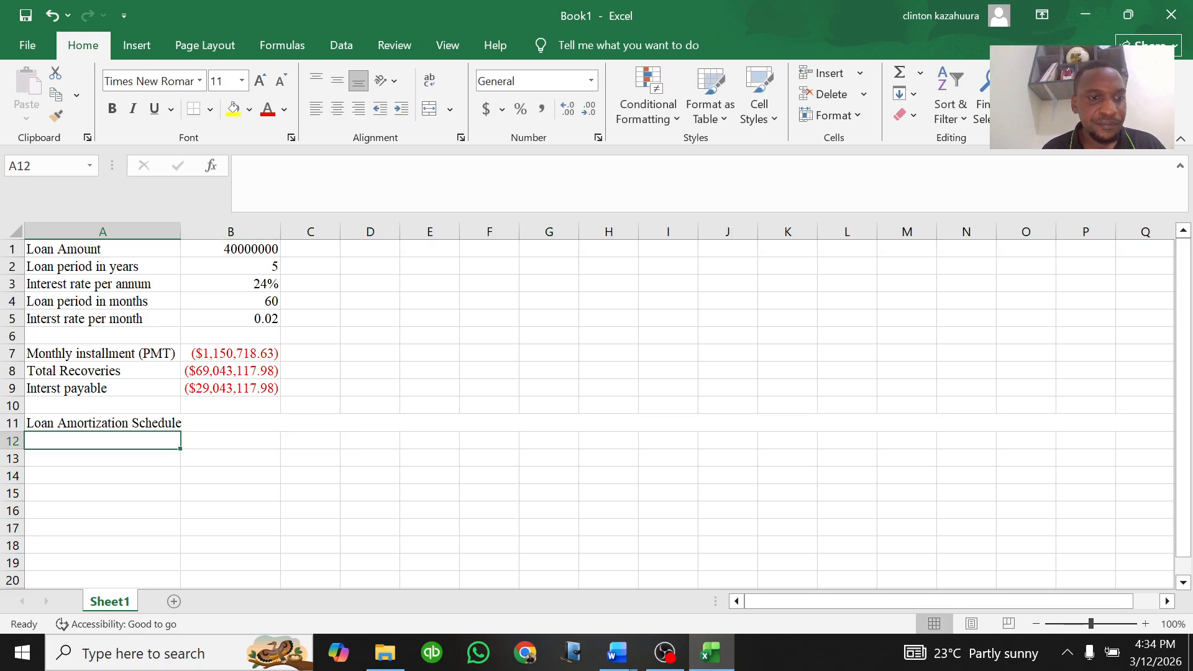
left_click(12, 423)
left_click(112, 109)
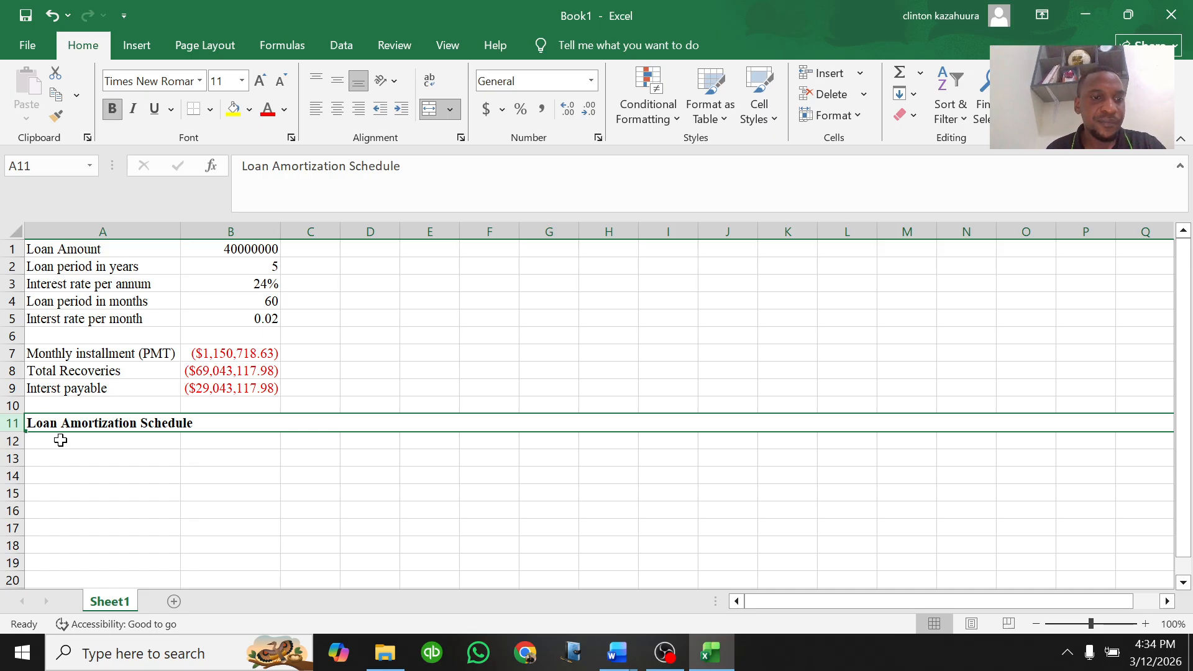
Step: Enter the schedule column headers "Period" in A12 and "PMT" in B12
left_click(37, 442)
type("Period")
key("Tab")
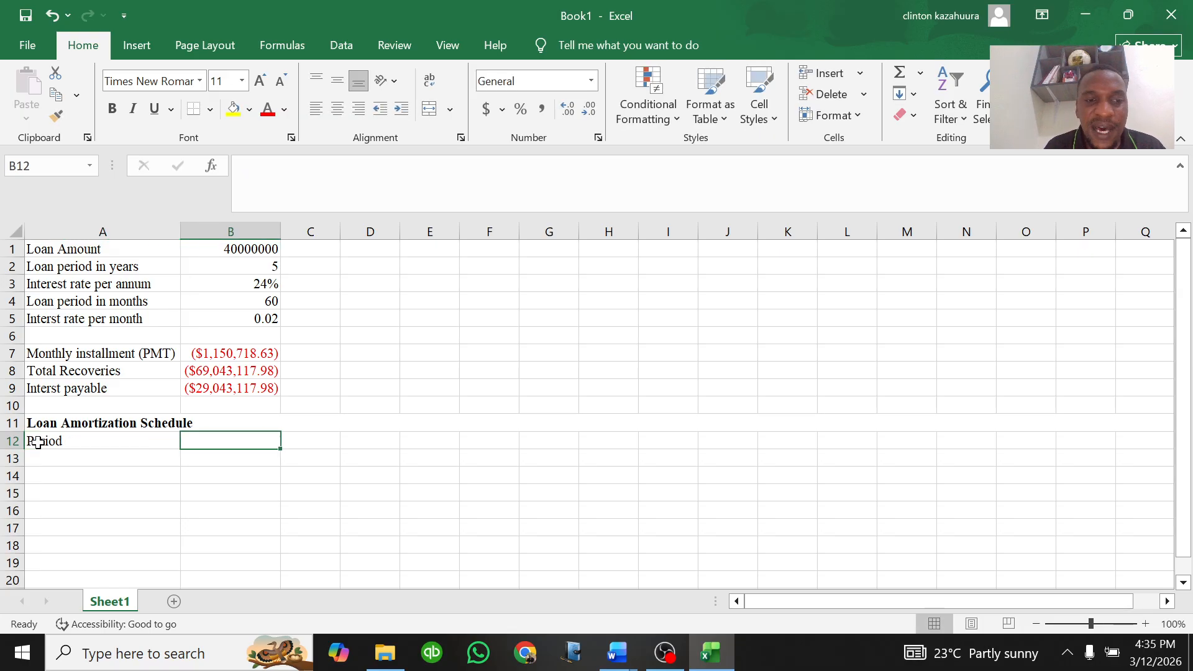
type("pm")
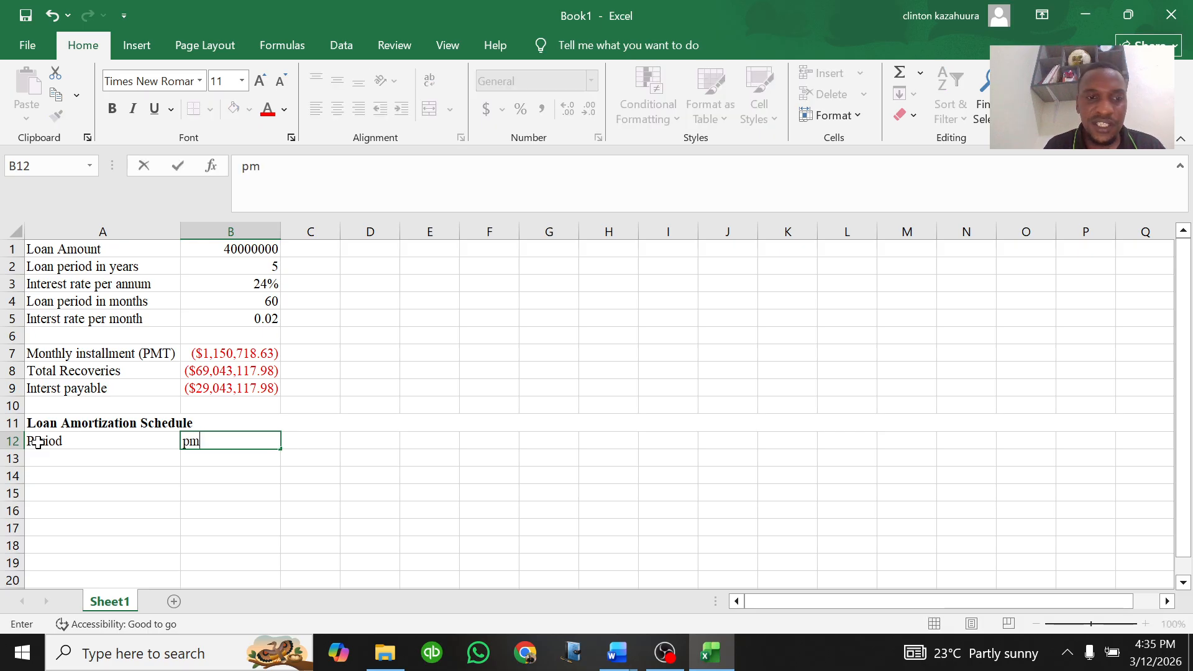
key("BackSpace")
key("BackSpace")
key("BackSpace")
type("PMT")
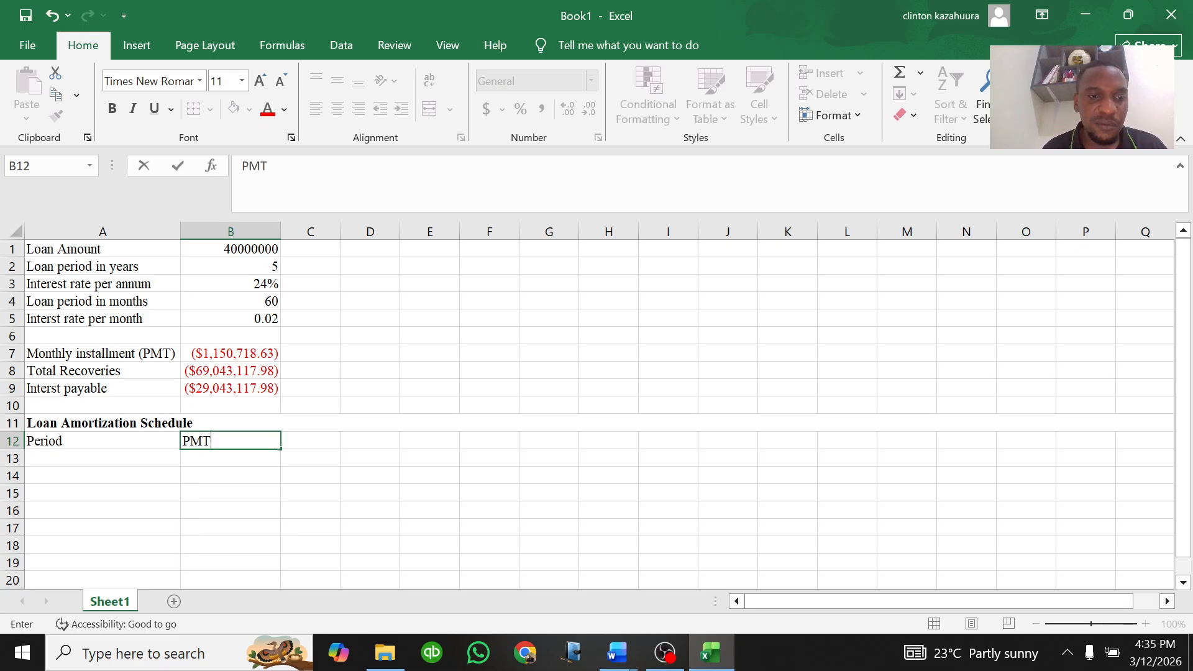
left_click(182, 440)
left_click_drag(211, 440, 182, 441)
left_click(303, 446)
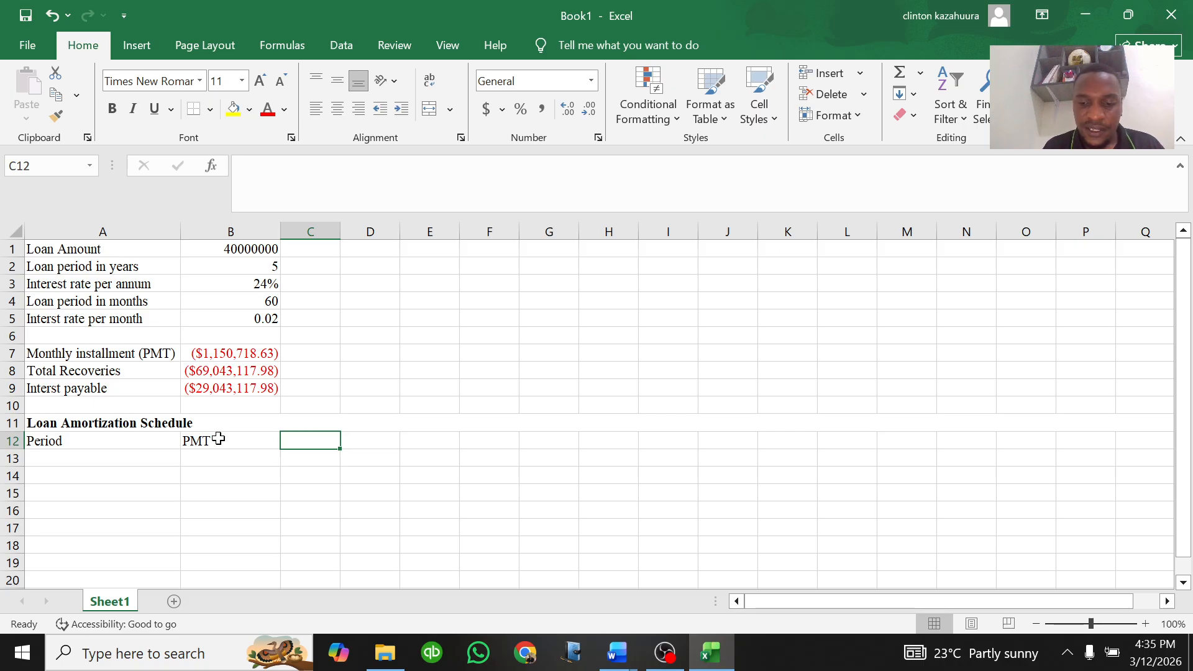
Step: Add the column headers "PPMT", "IPMT" and "O/S" in C12 through E12
type("PP")
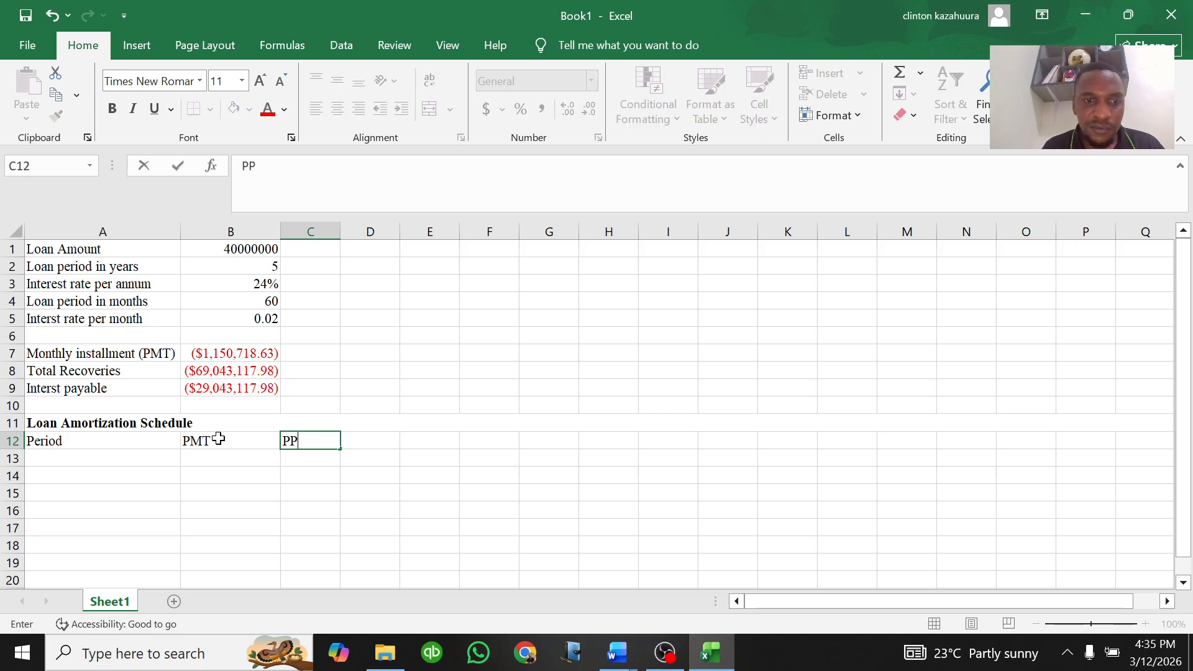
type("MT")
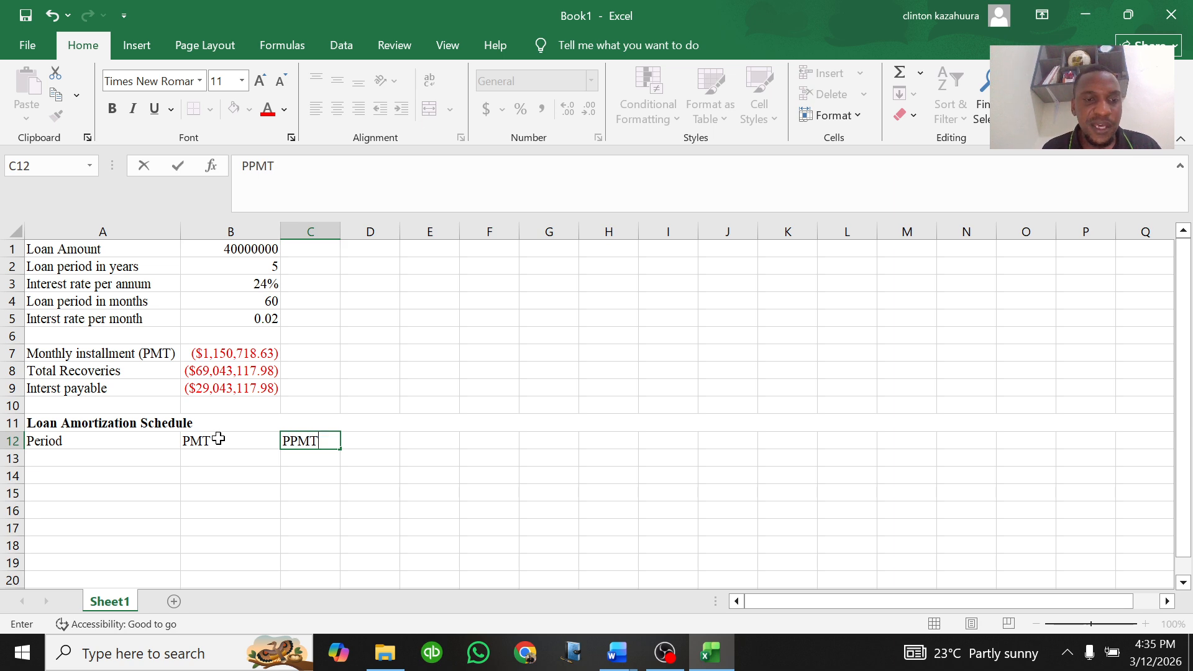
left_click(366, 439)
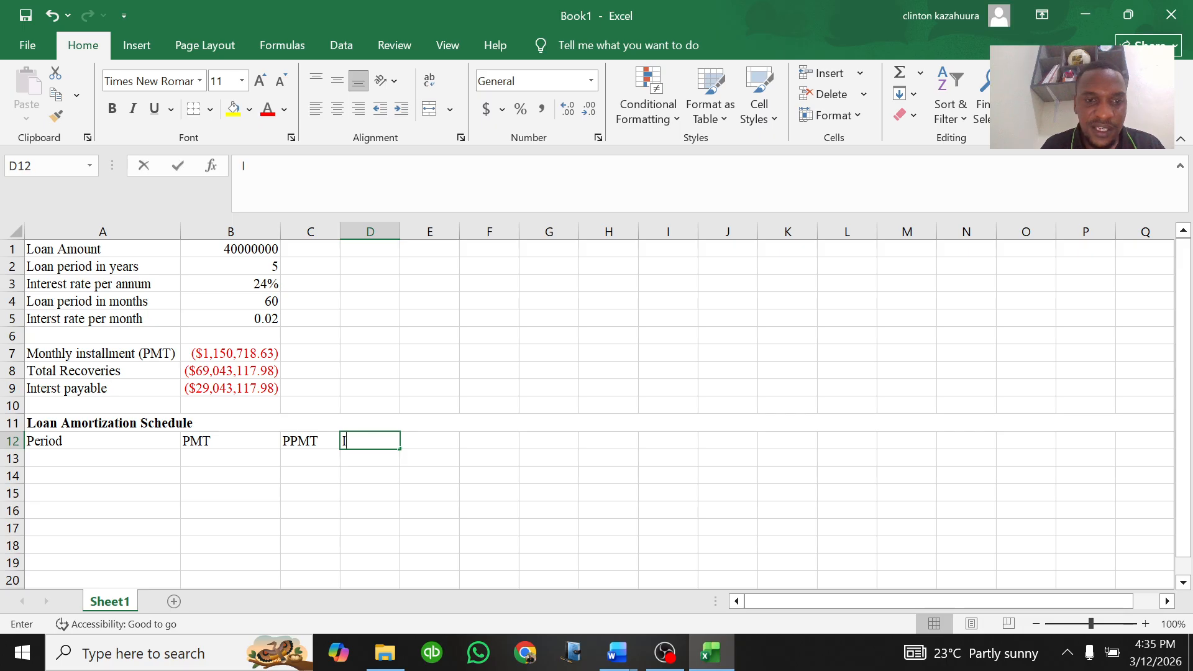
type("IPMT")
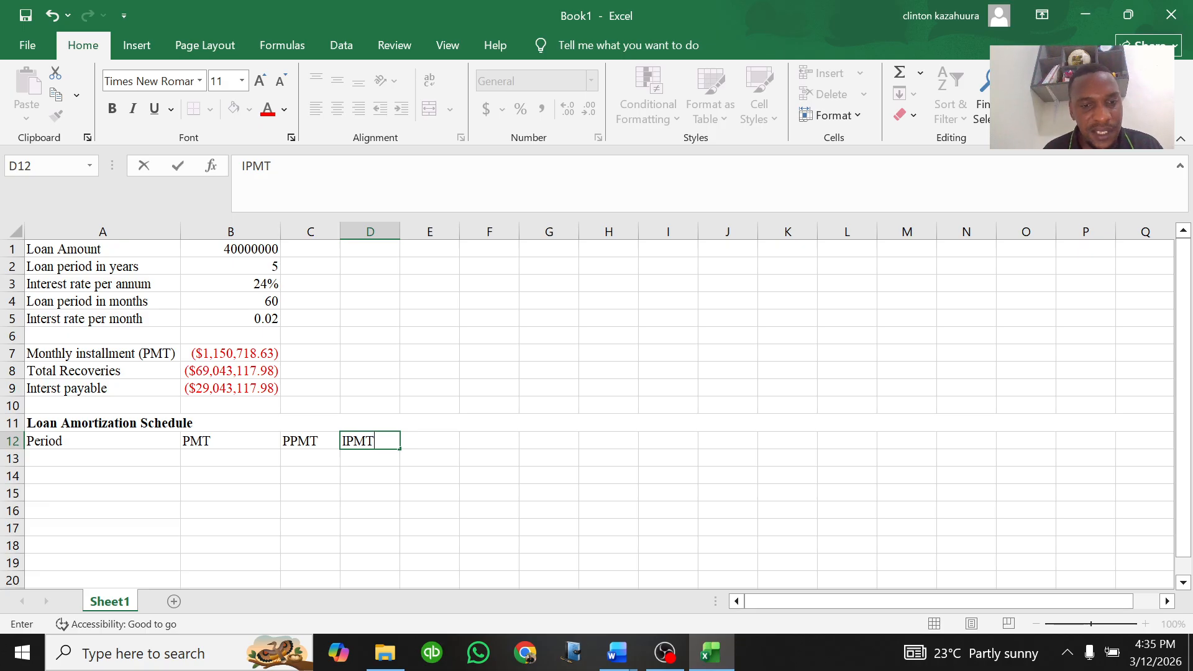
left_click(427, 438)
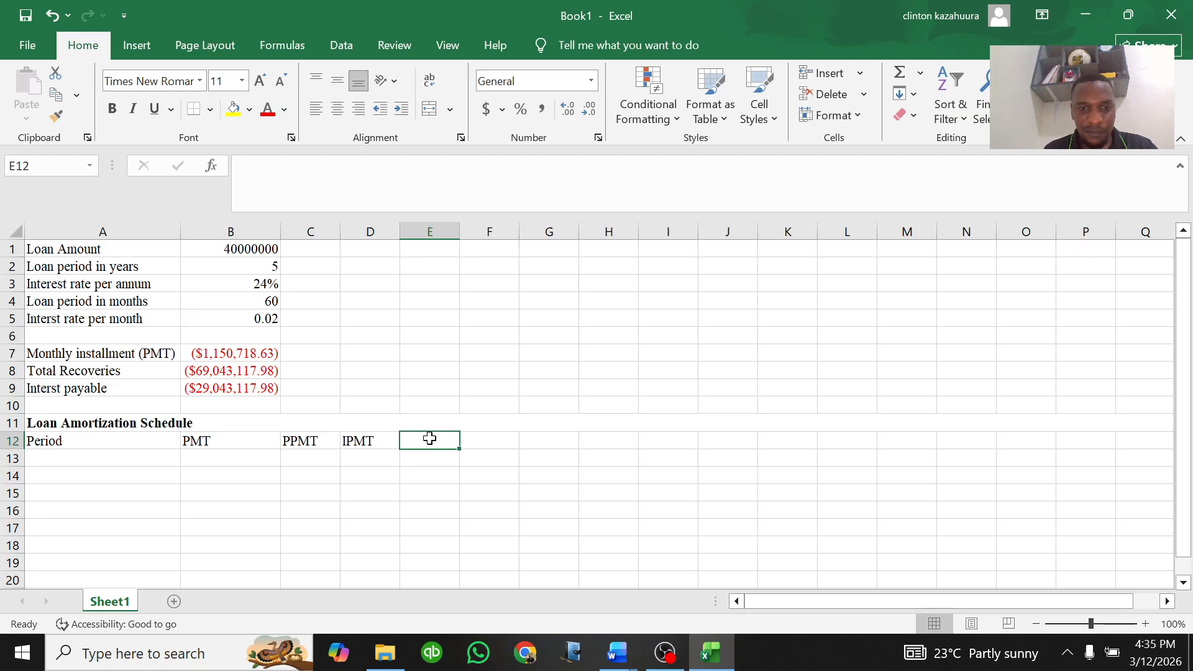
type("O/S")
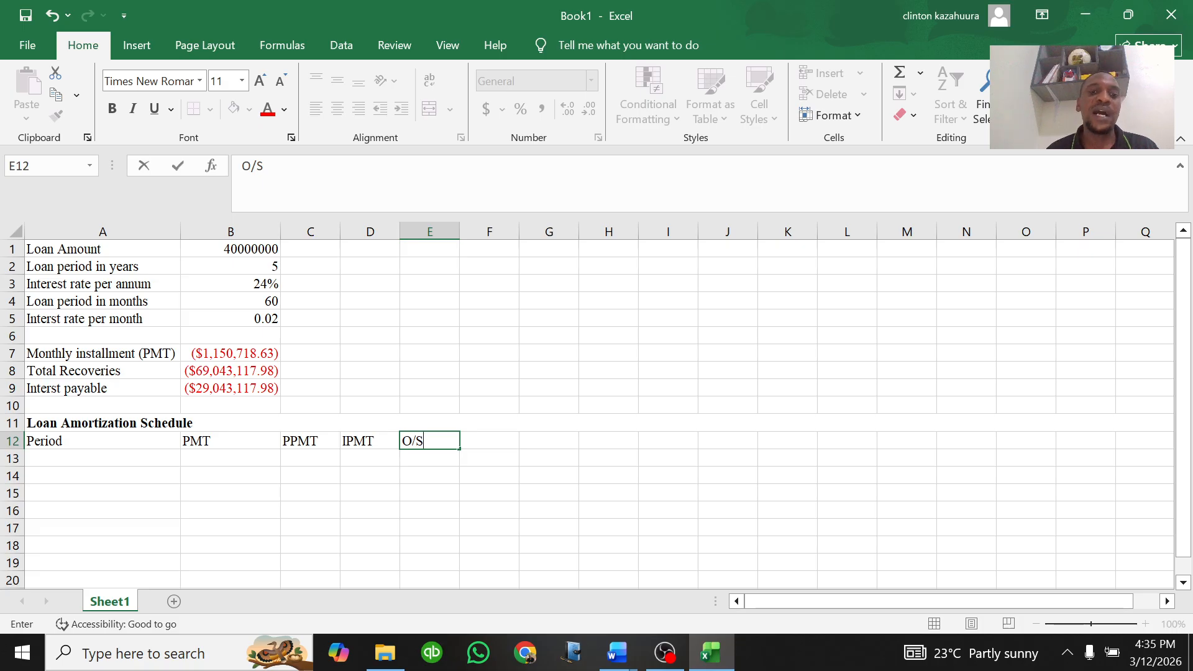
Step: Review the schedule header row cells
left_click(194, 443)
left_click(311, 440)
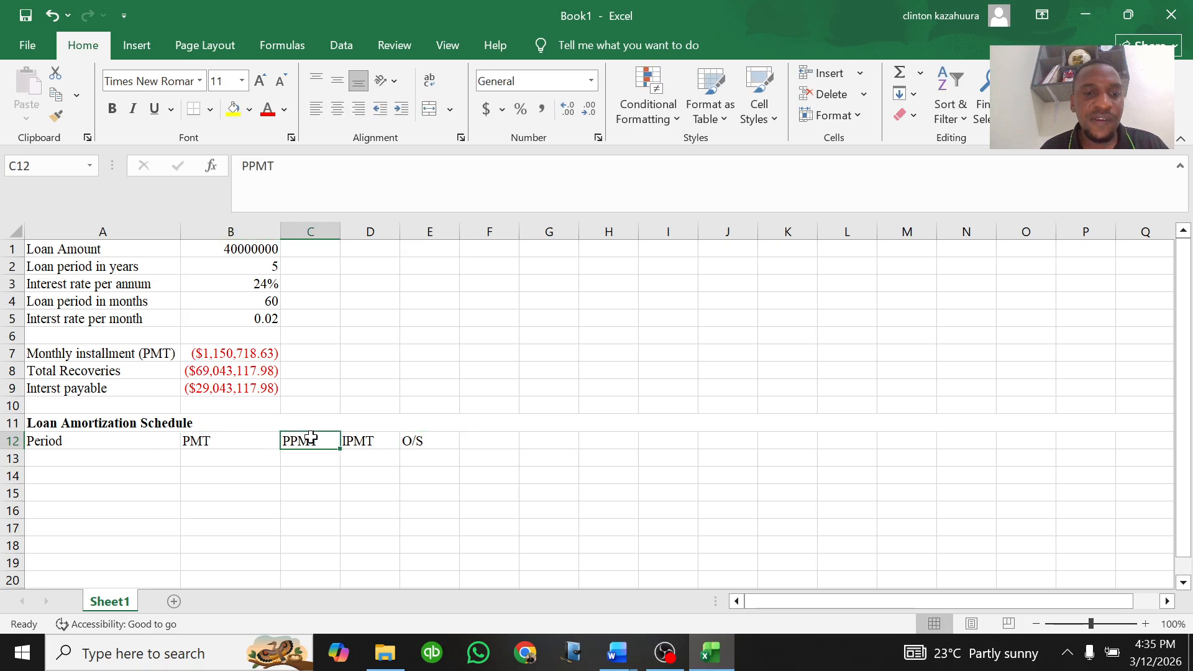
left_click(355, 441)
left_click(415, 443)
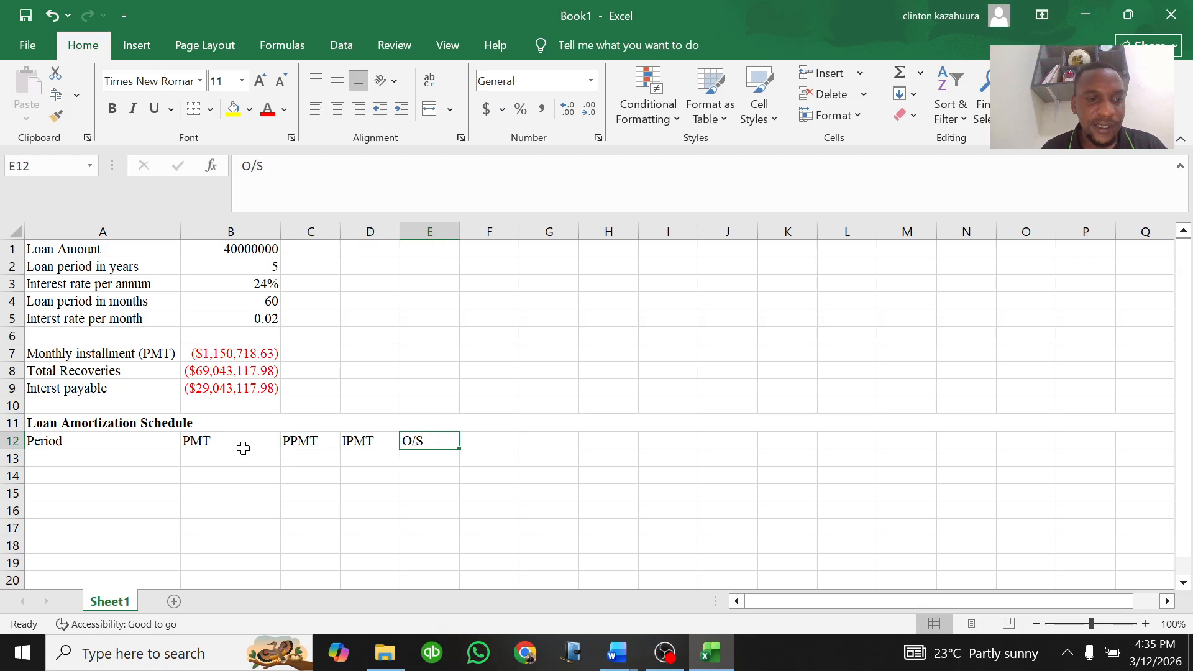
left_click(11, 440)
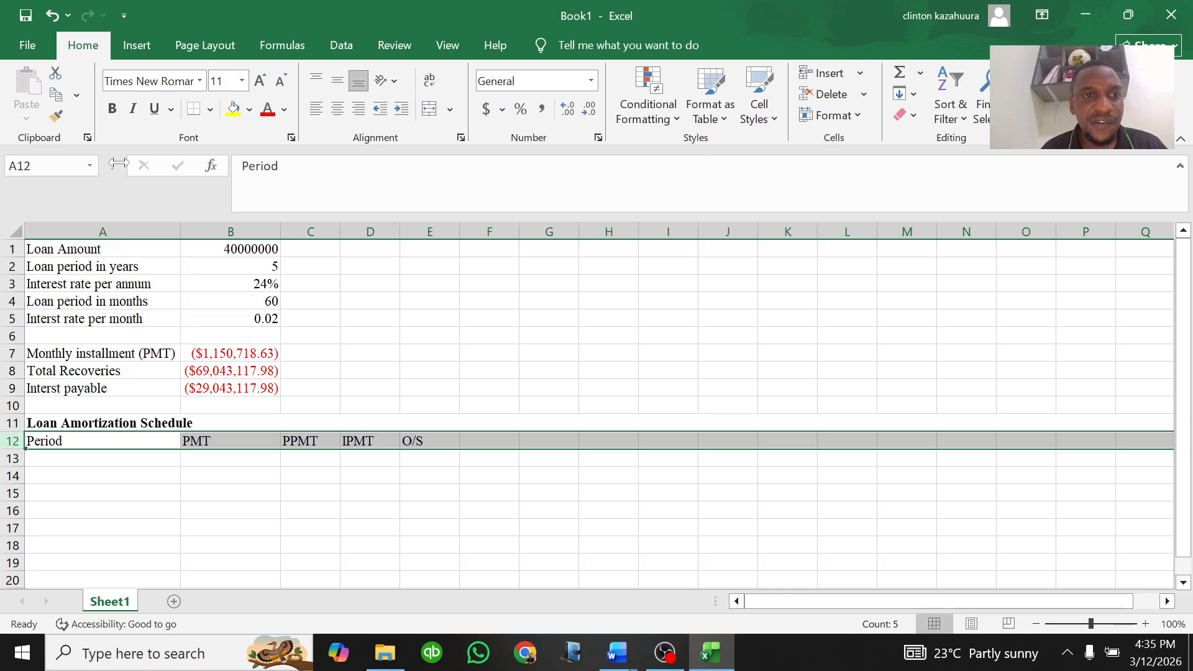
left_click(252, 472)
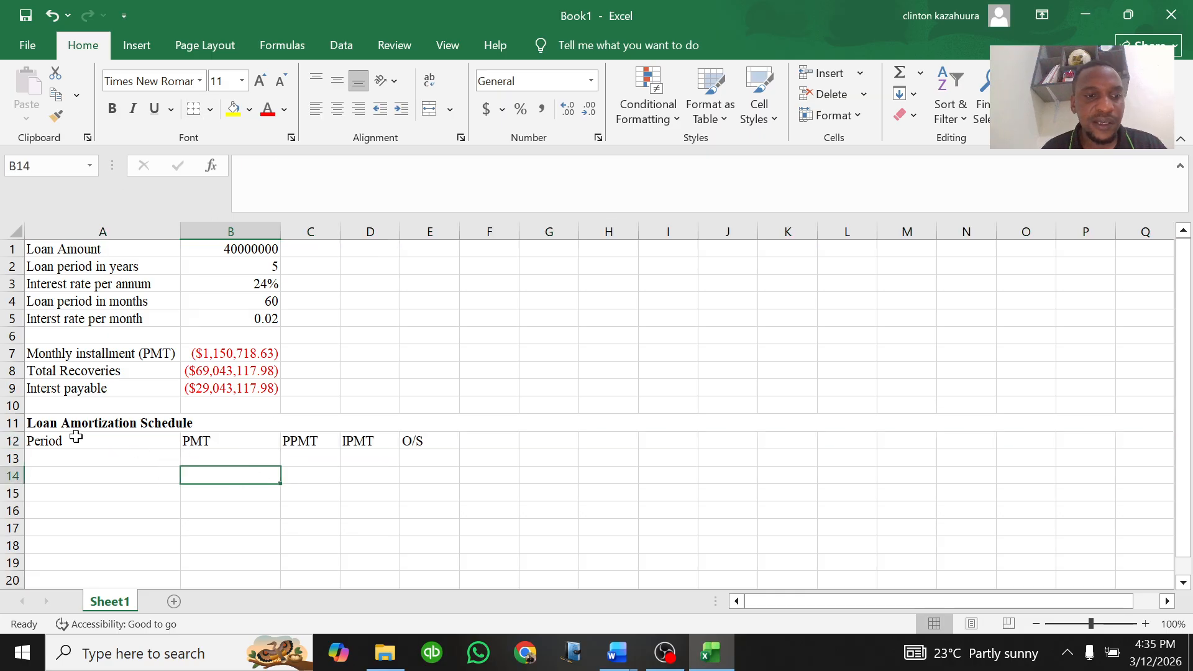
Step: Enter 0 as the starting period in A13
left_click(80, 439)
left_click(116, 462)
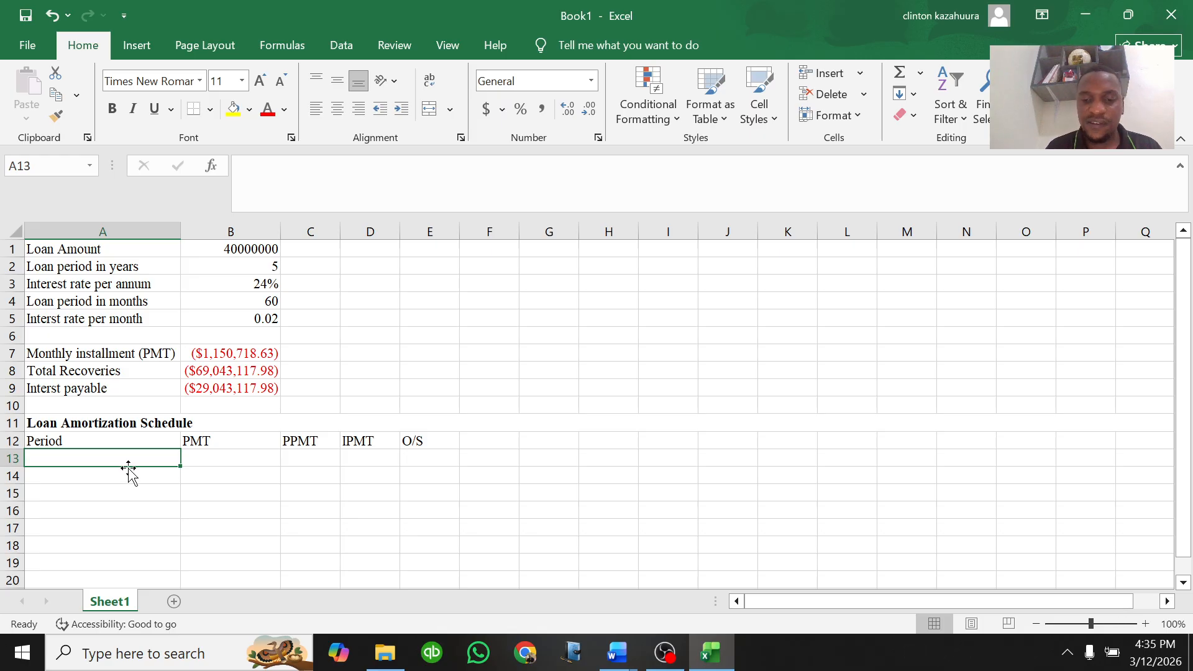
type("0")
key("Return")
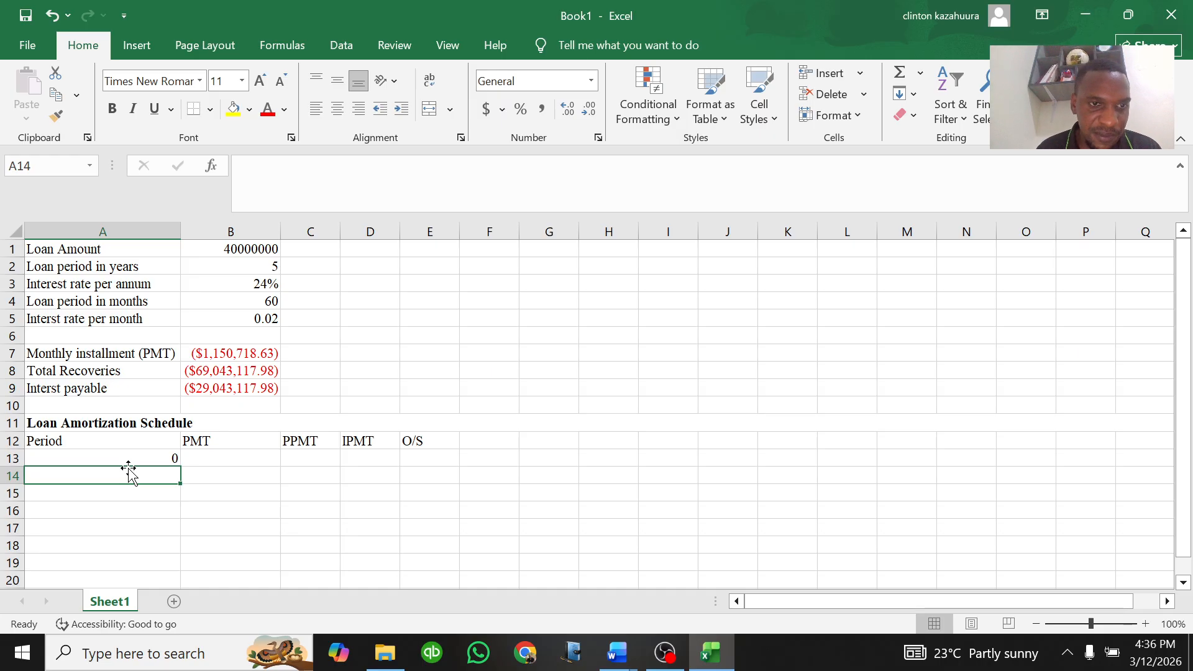
Step: Enter a formula in A14 that adds 1 to the period in A13
mouse_move(180, 232)
left_mouse_down()
mouse_move(194, 237)
mouse_move(181, 239)
left_mouse_up()
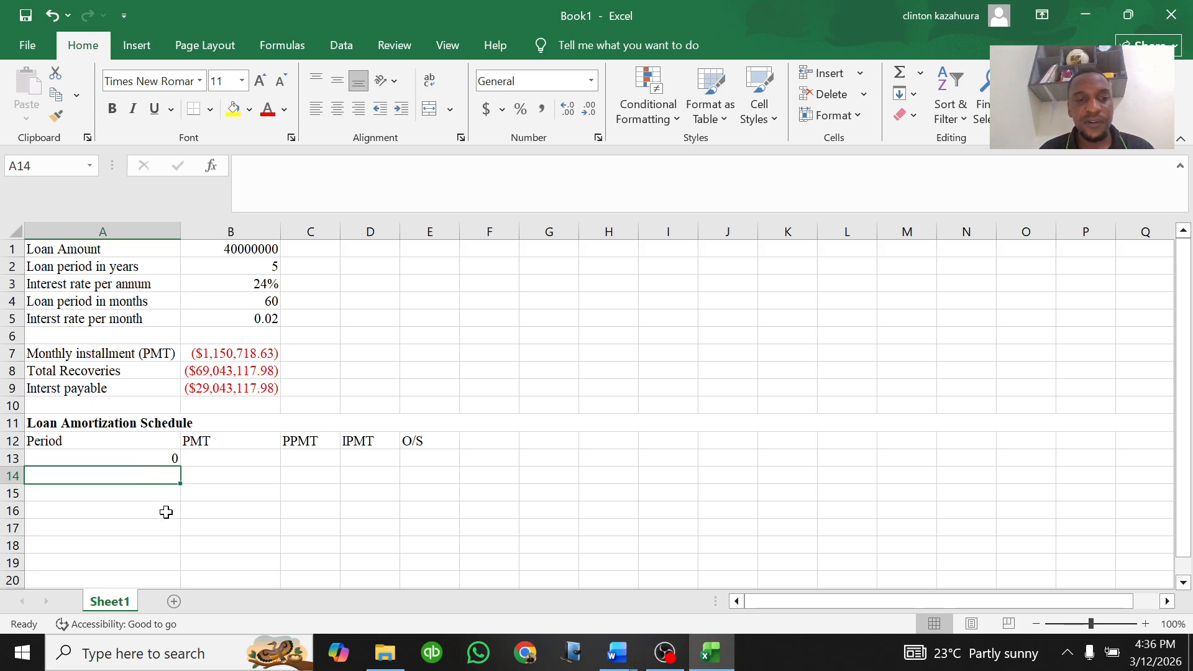
left_click(267, 301)
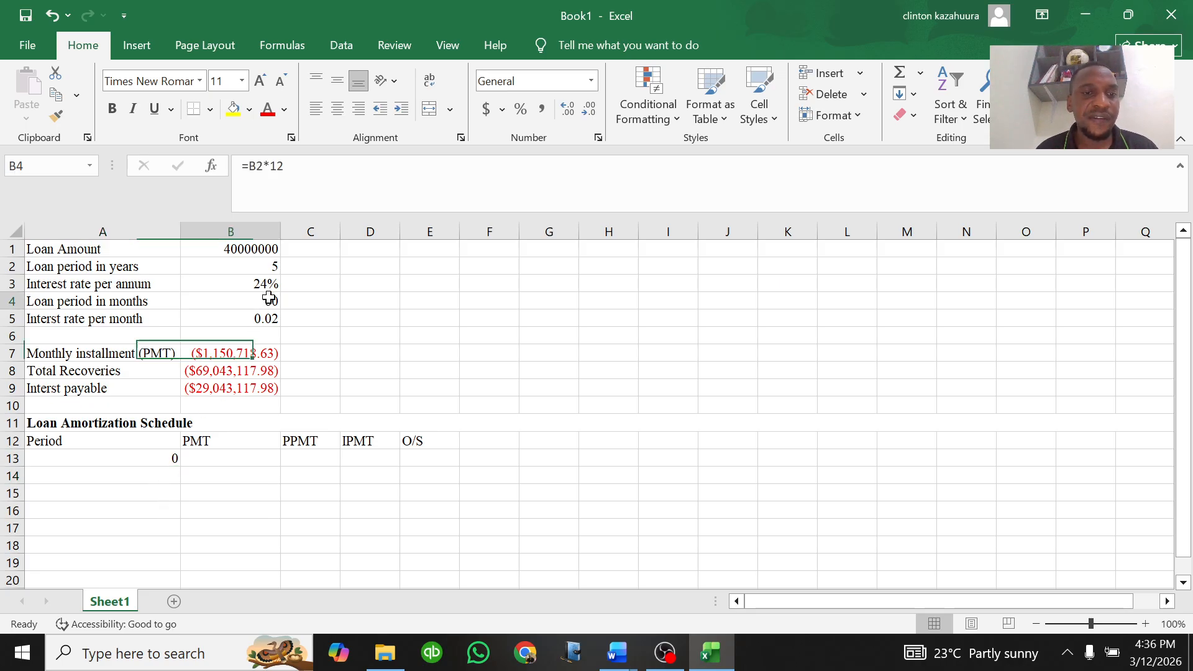
left_click(169, 475)
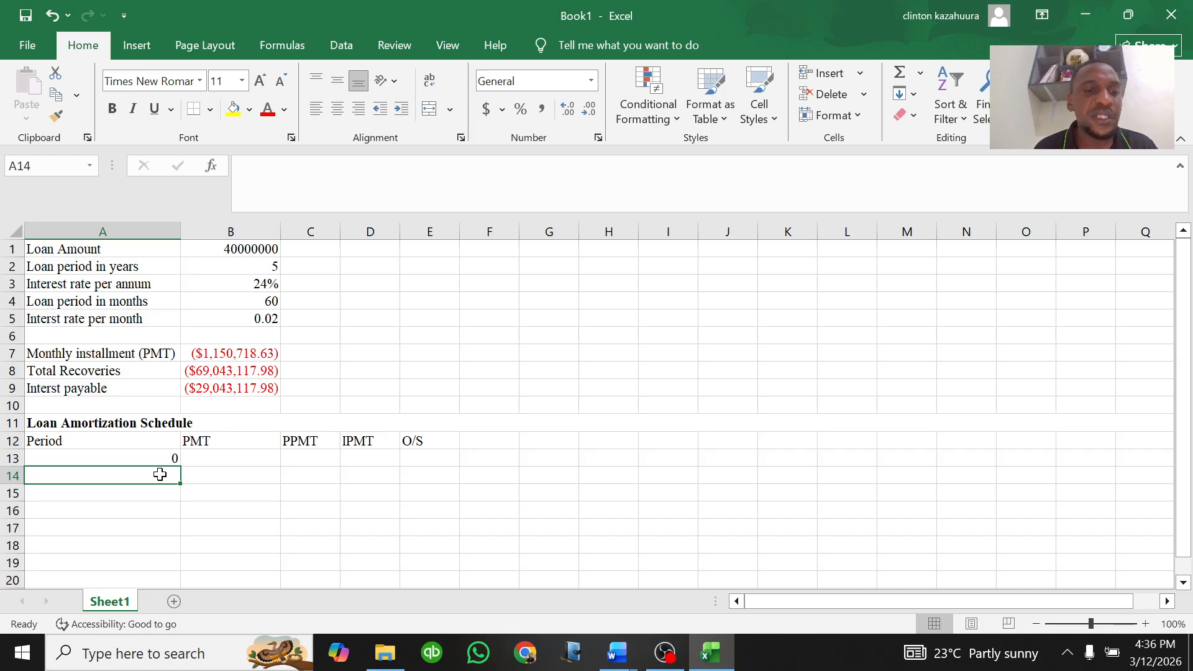
type("=")
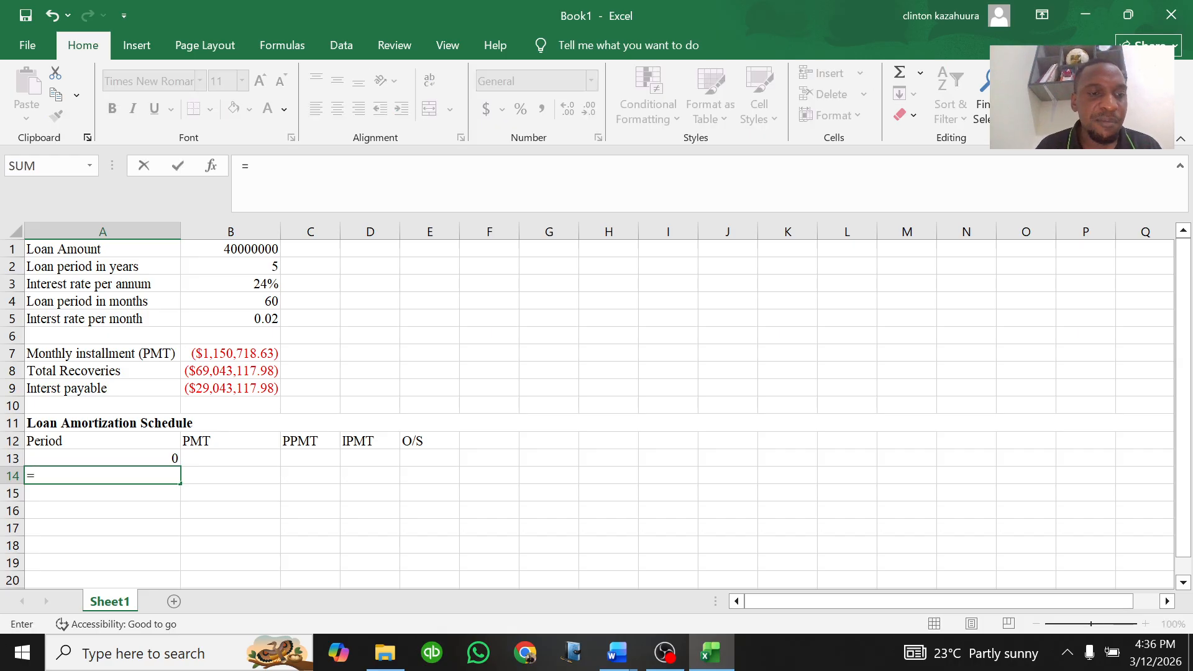
key("BackSpace")
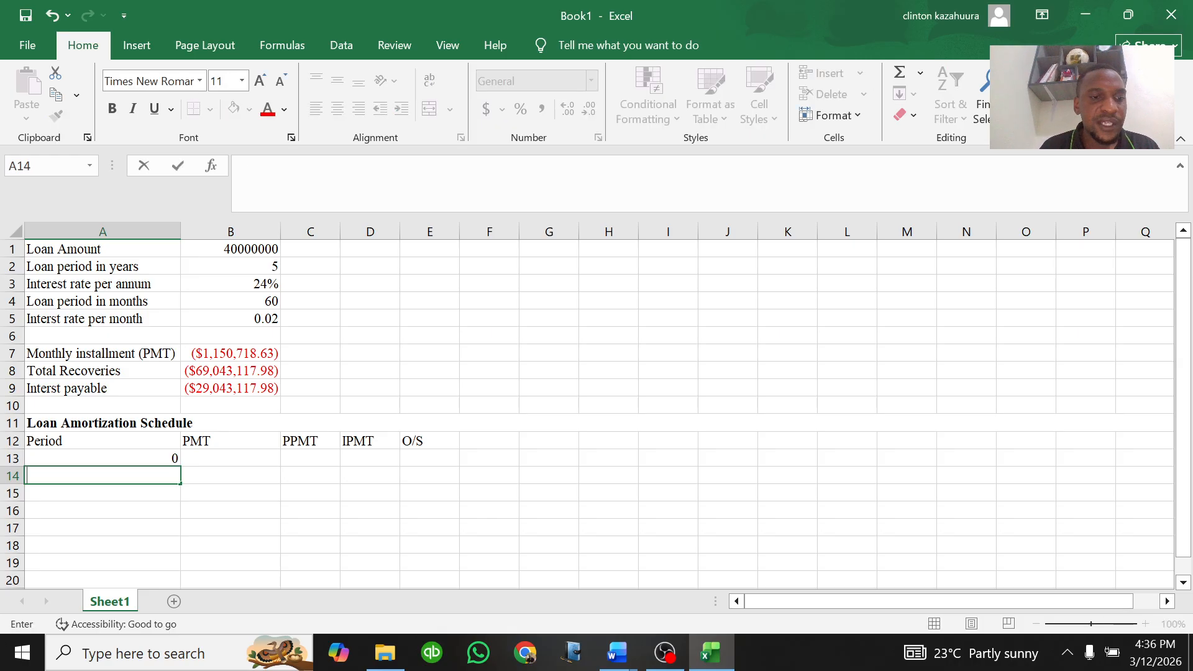
type("=")
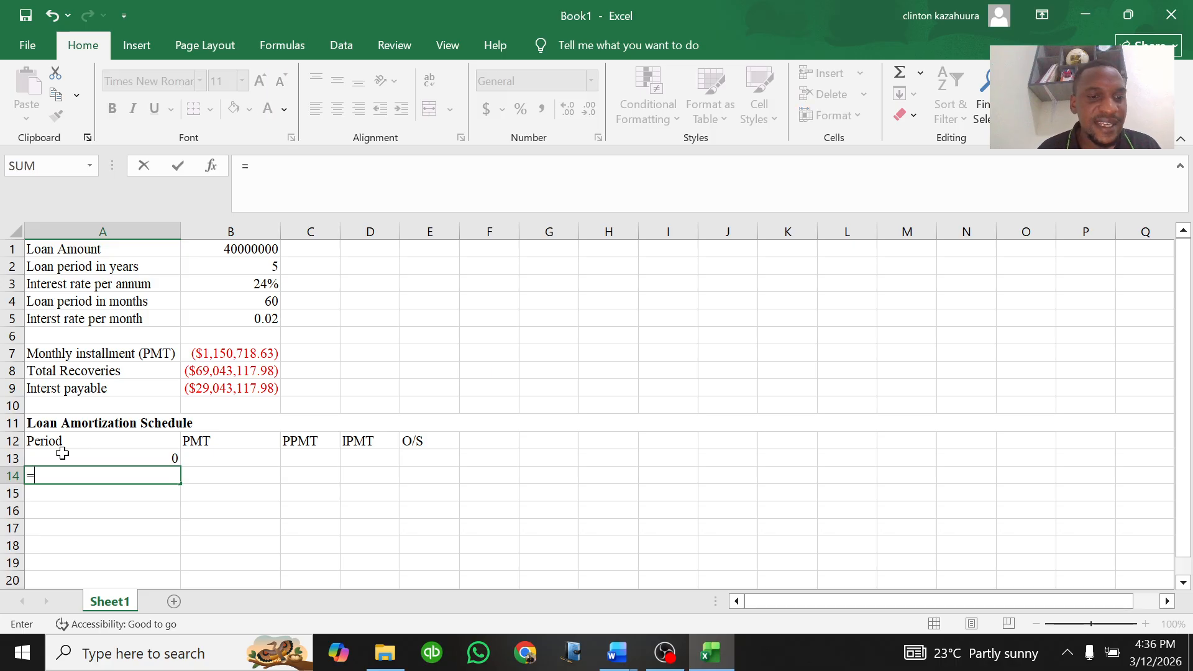
left_click(89, 457)
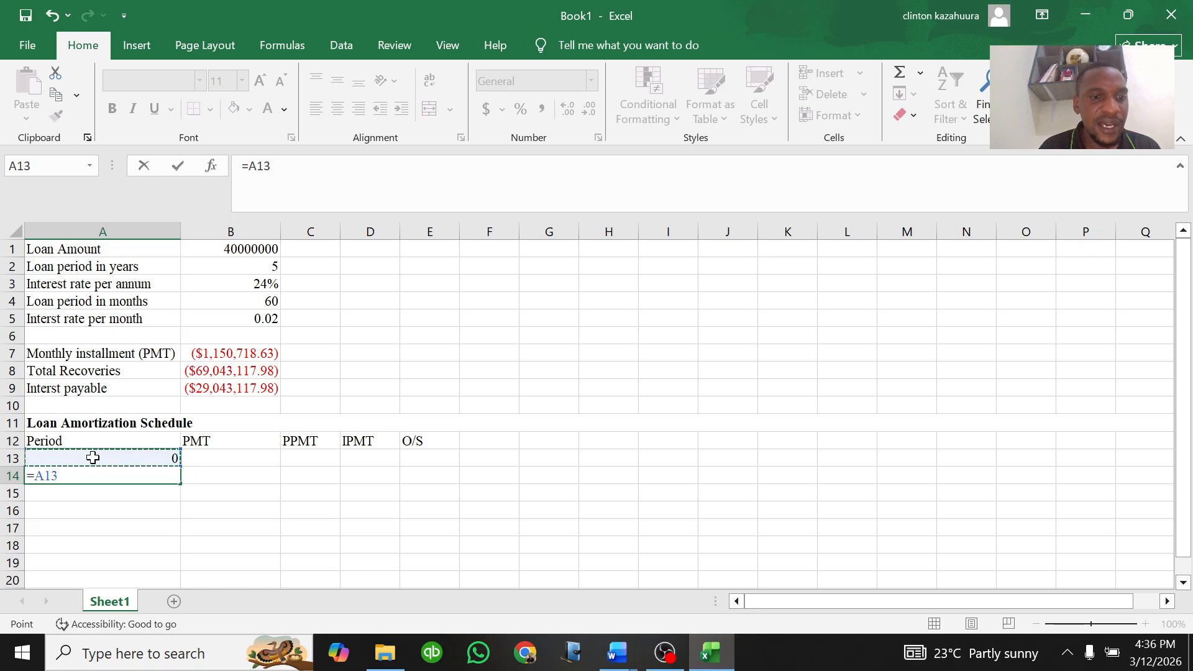
type("+1")
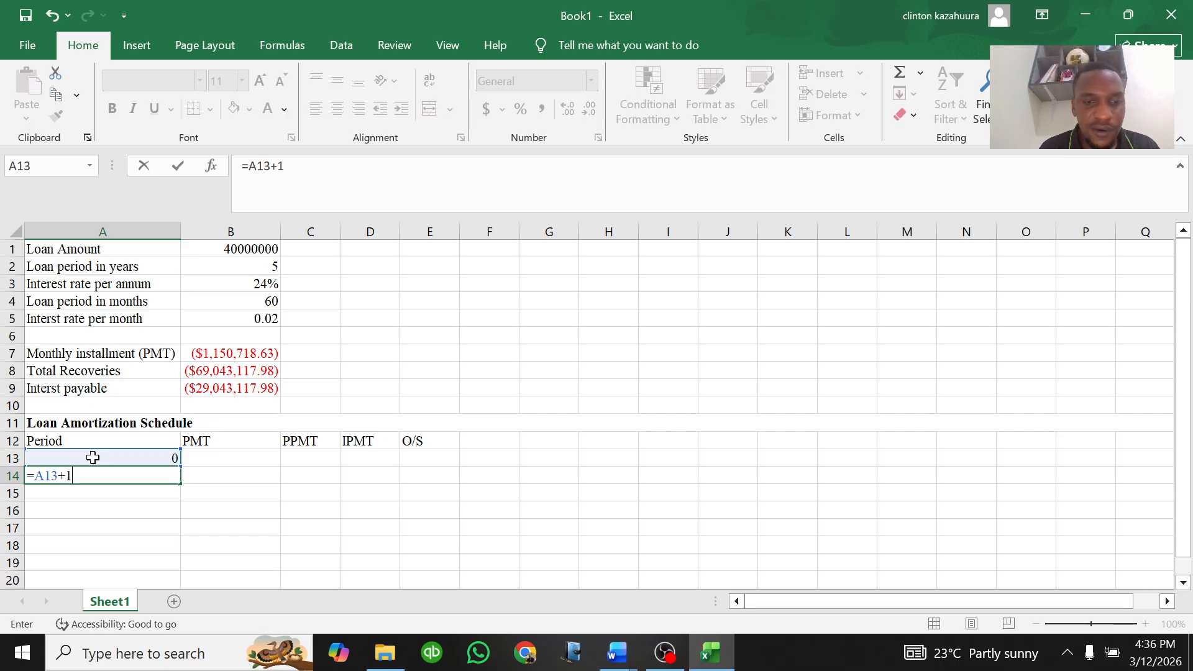
key("Return")
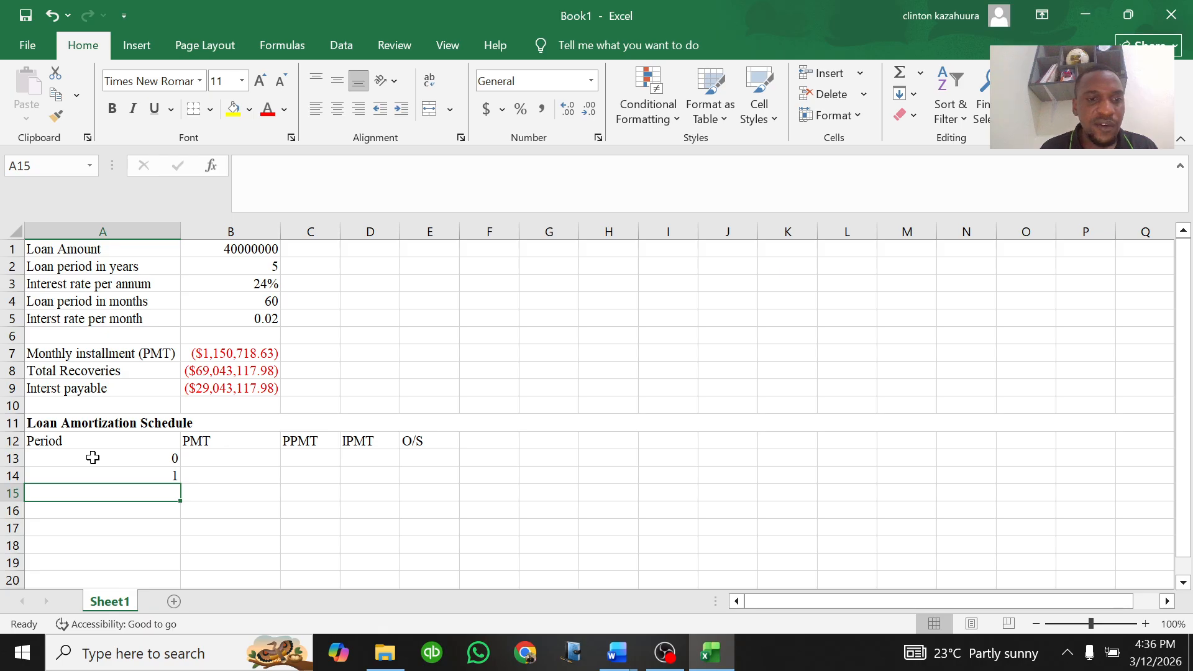
Step: Copy the A14 period formula down through A73 so the periods run from 1 to 60
left_click(120, 475)
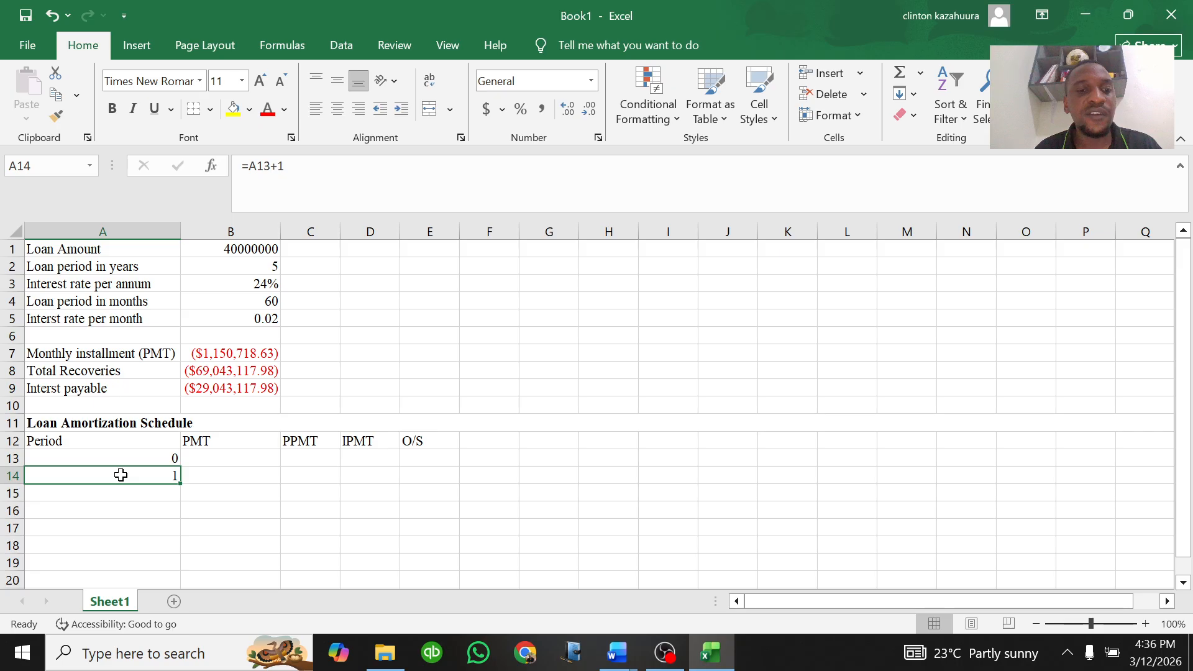
left_click_drag(179, 482, 177, 622)
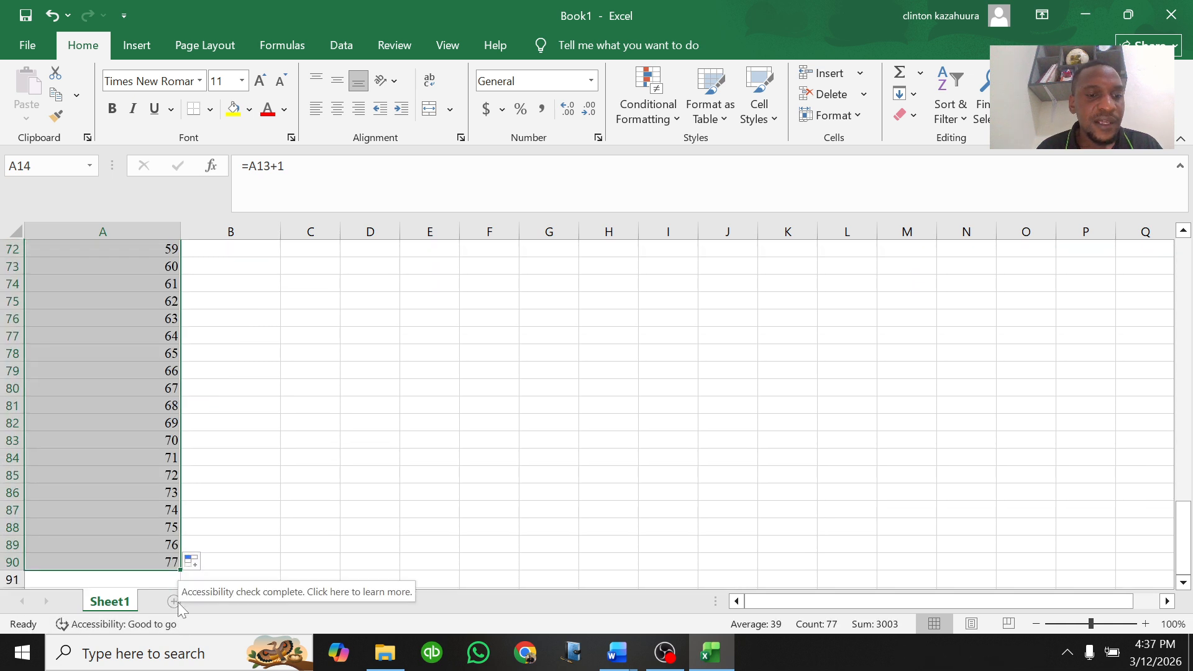
left_click_drag(178, 570, 176, 271)
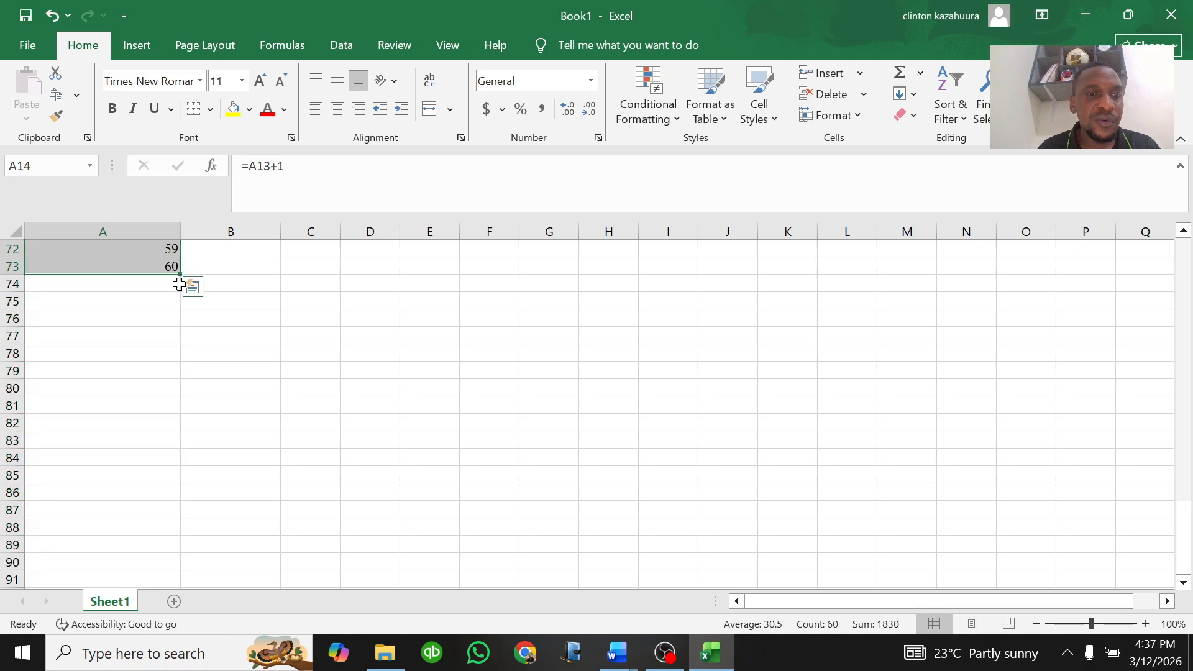
scroll(184, 299, "up", 1)
scroll(184, 299, "up", 7)
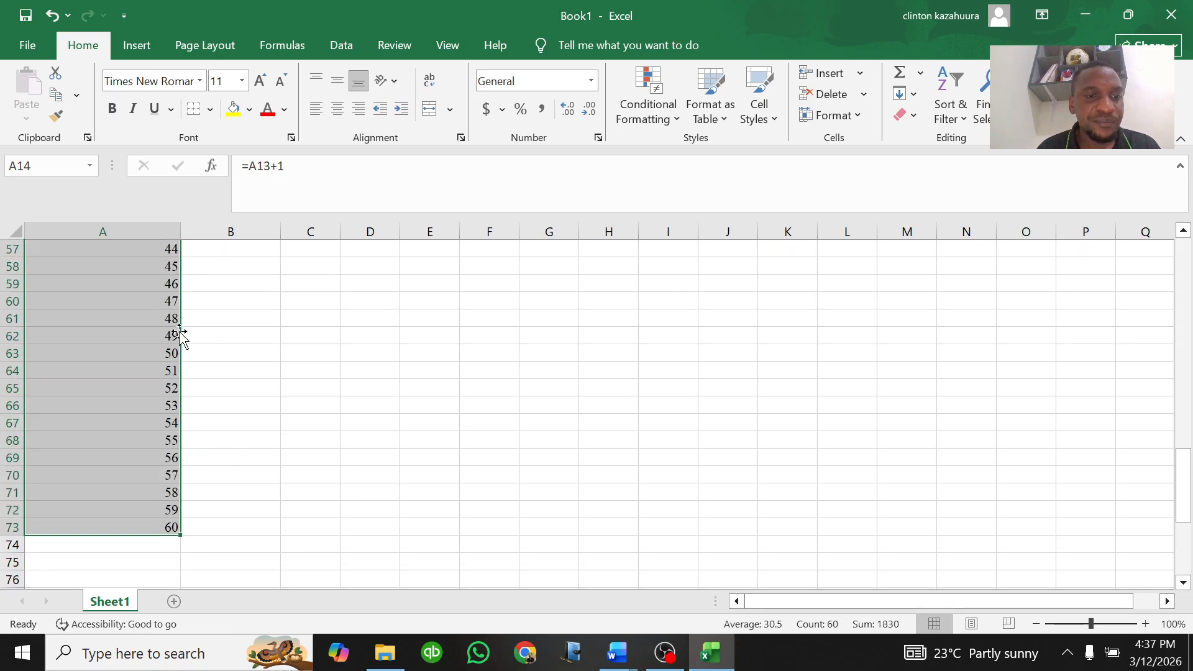
scroll(177, 324, "up", 16)
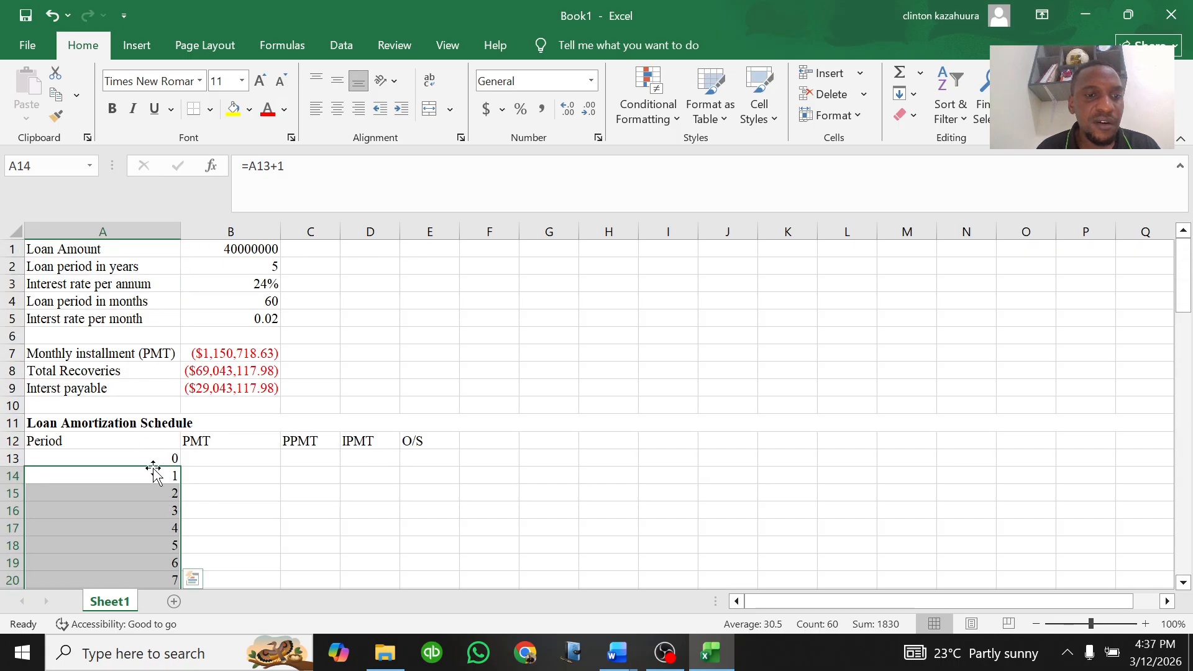
Step: Enter a formula in B14 referencing the monthly installment in B7
scroll(172, 449, "down", 1)
scroll(172, 449, "down", 2)
left_click(190, 352)
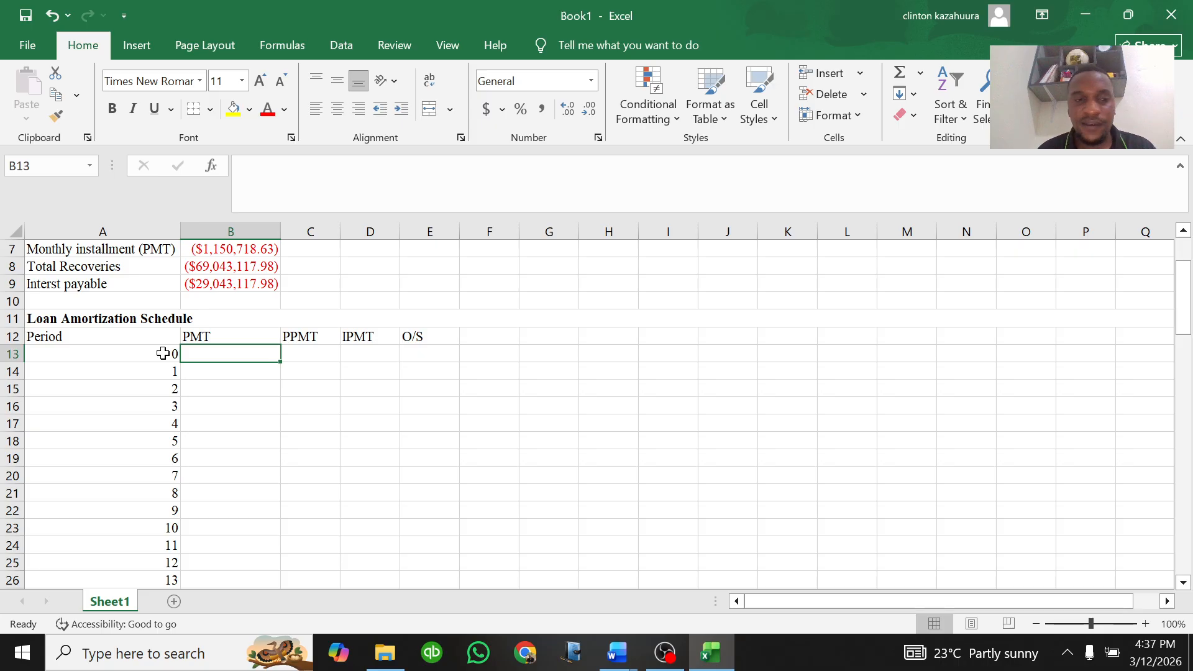
left_click(203, 342)
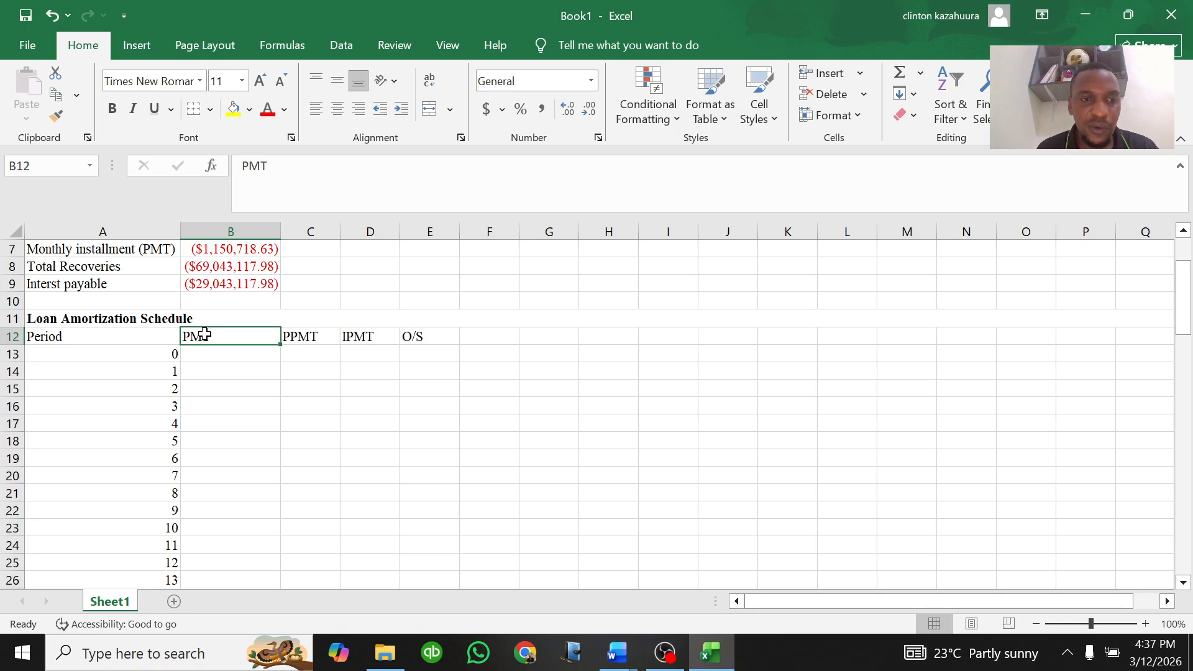
left_click(206, 353)
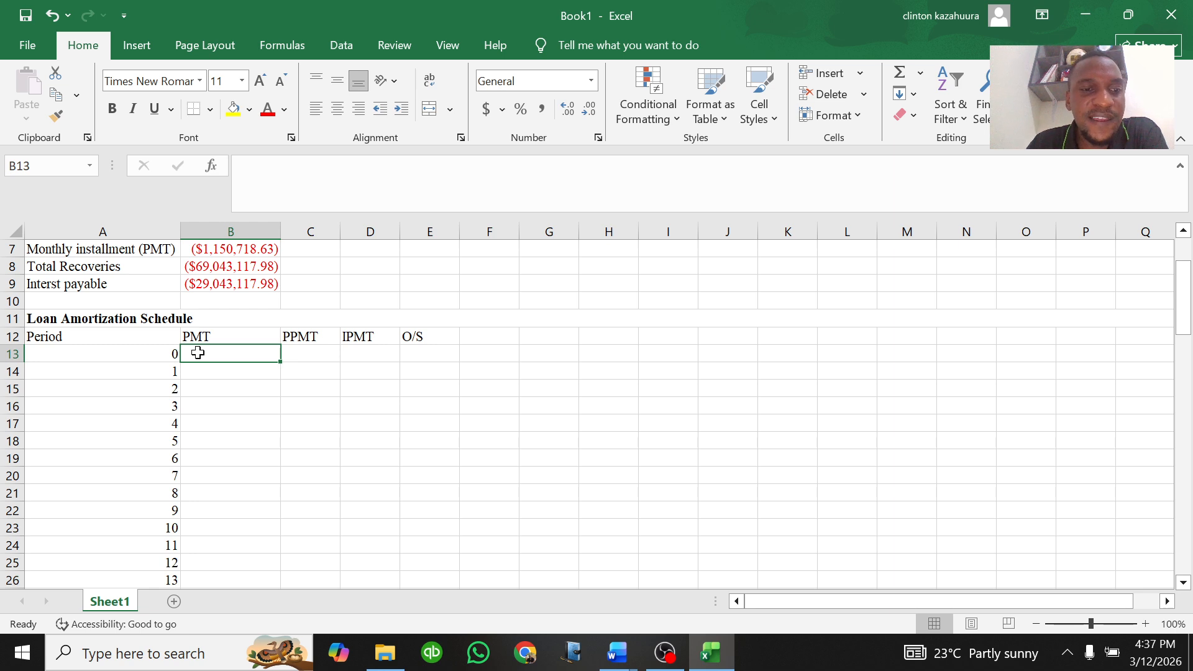
left_click(197, 373)
type("=")
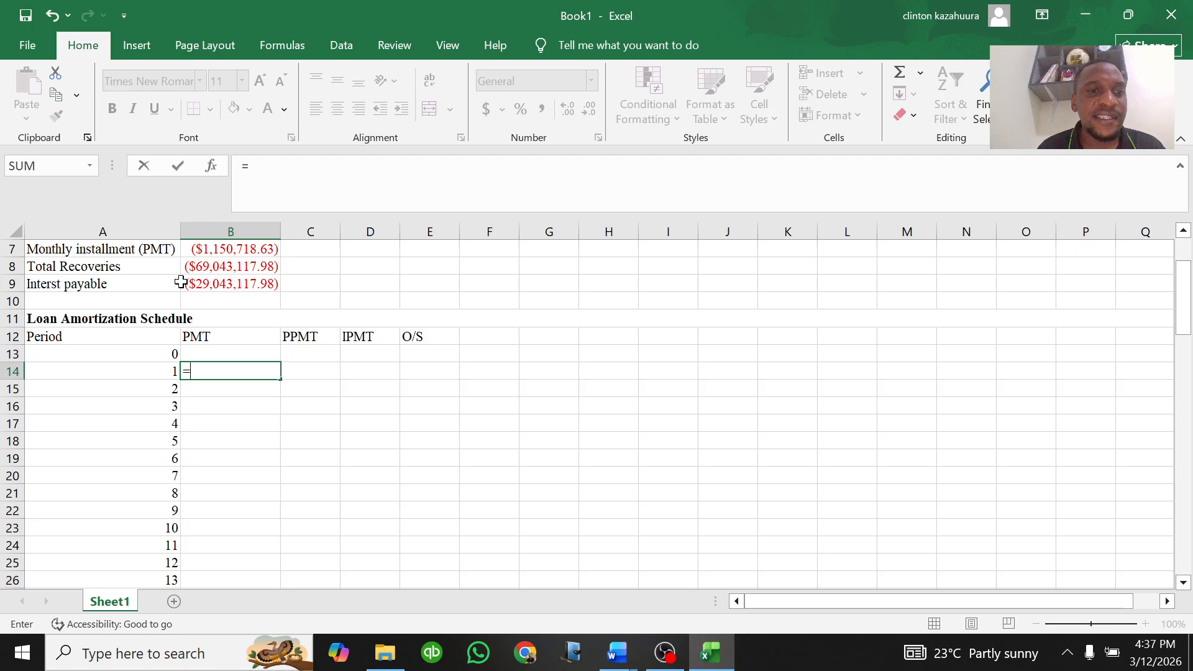
left_click(214, 249)
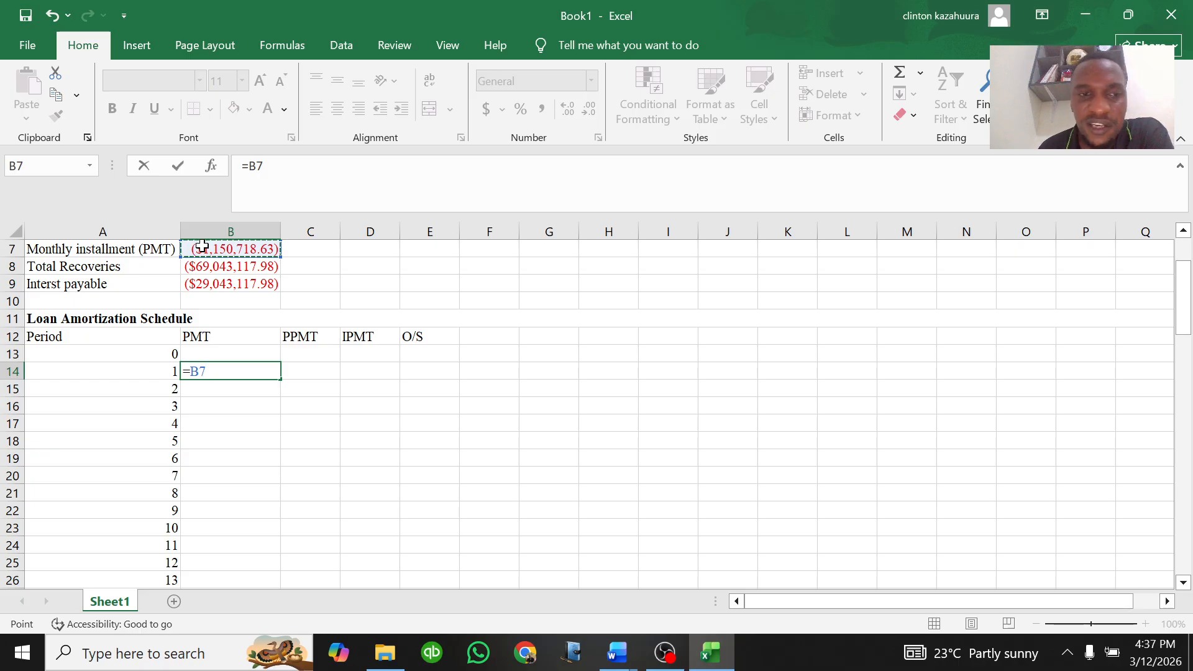
key("Return")
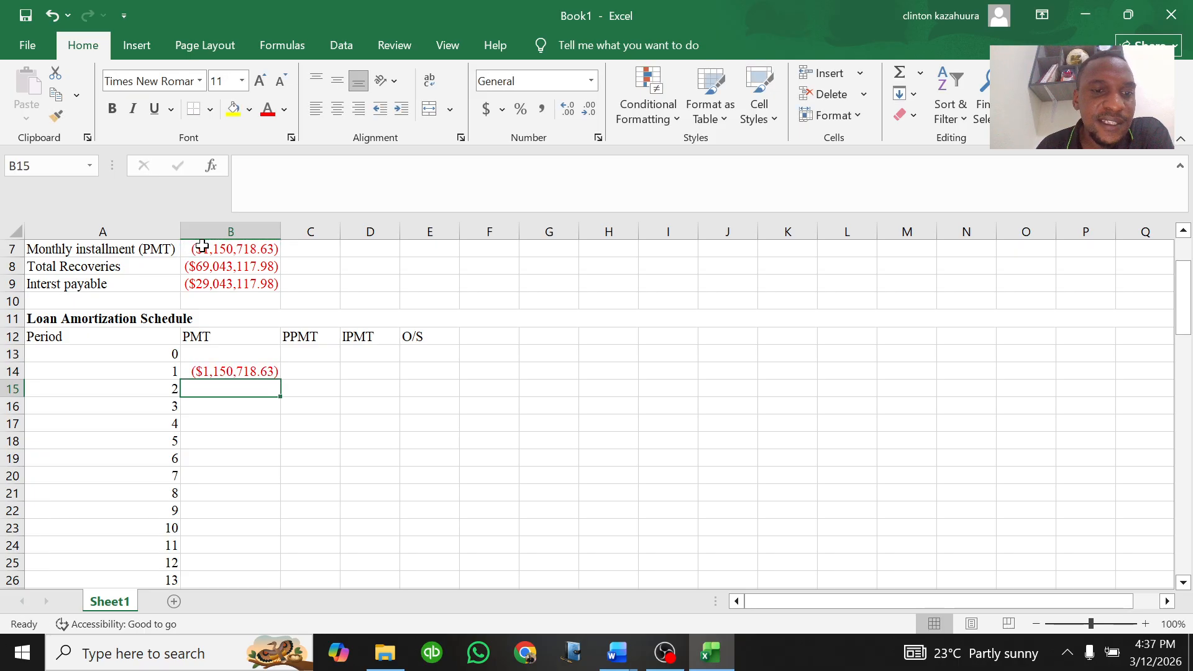
Step: Try to fill the B14 payment formula down the PMT column, then undo the fill
left_click(234, 368)
double_click(279, 383)
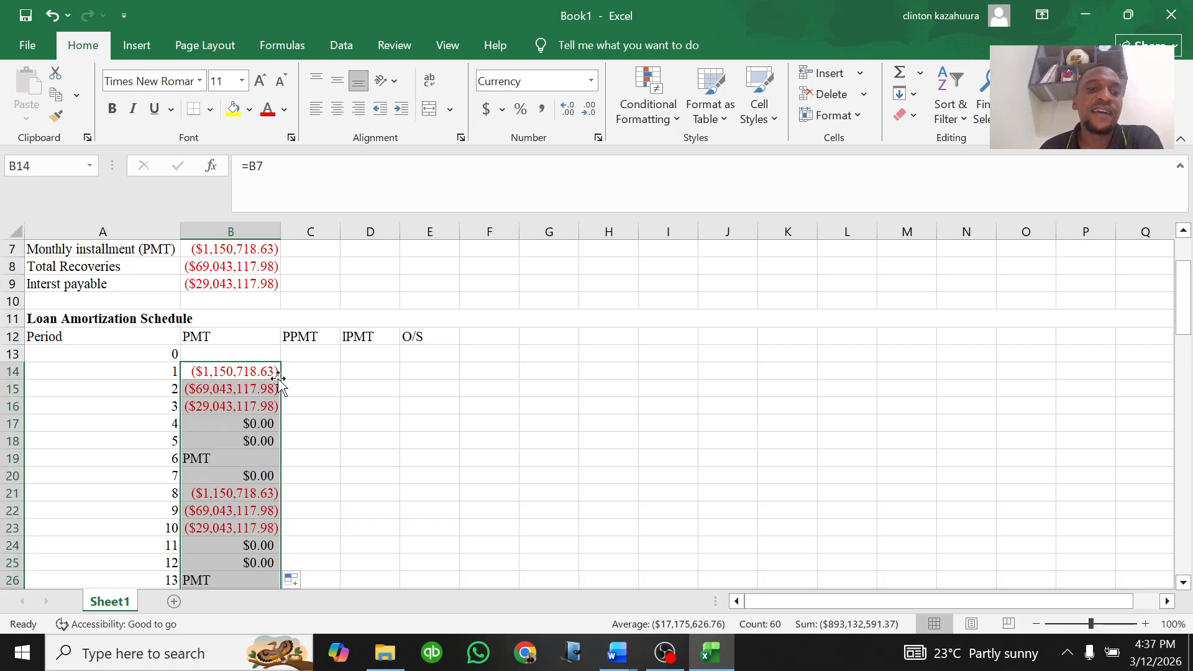
scroll(236, 450, "down", 10)
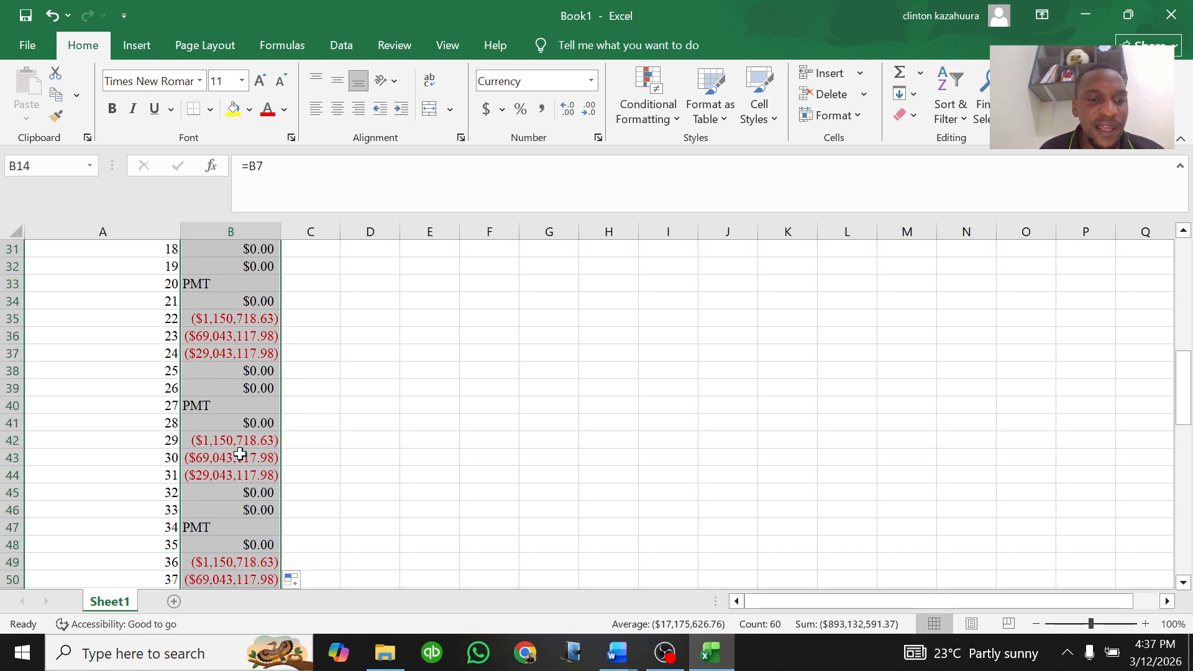
scroll(240, 454, "down", 7)
scroll(243, 457, "up", 1)
scroll(243, 456, "up", 17)
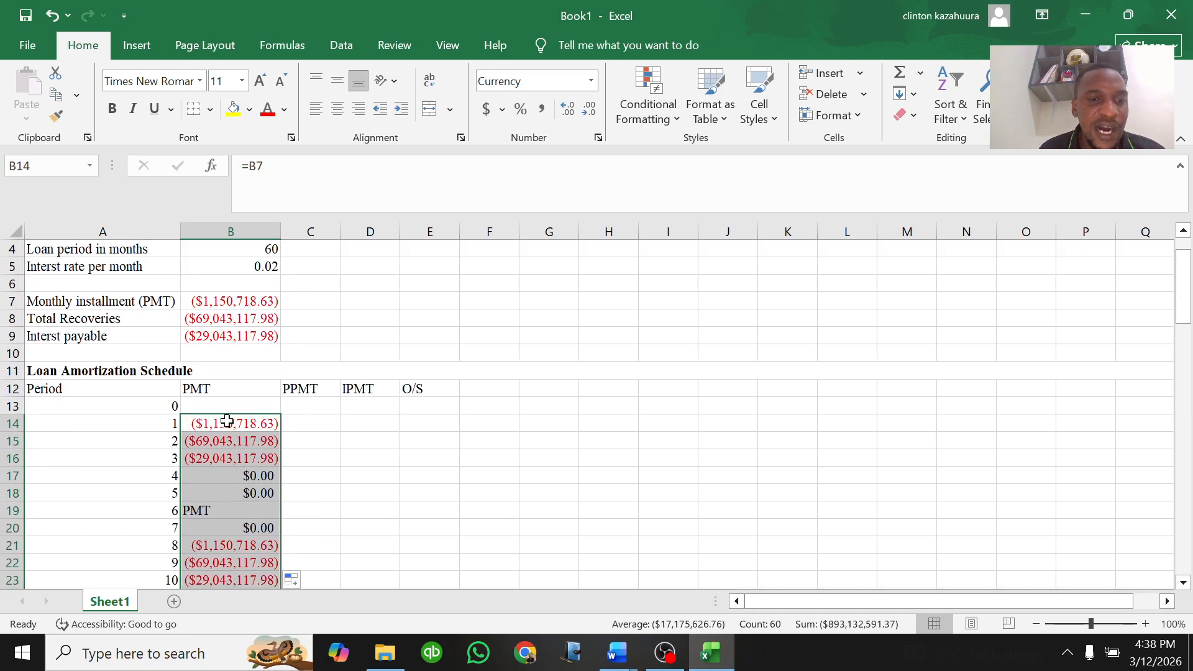
left_click(227, 422)
left_click(53, 15)
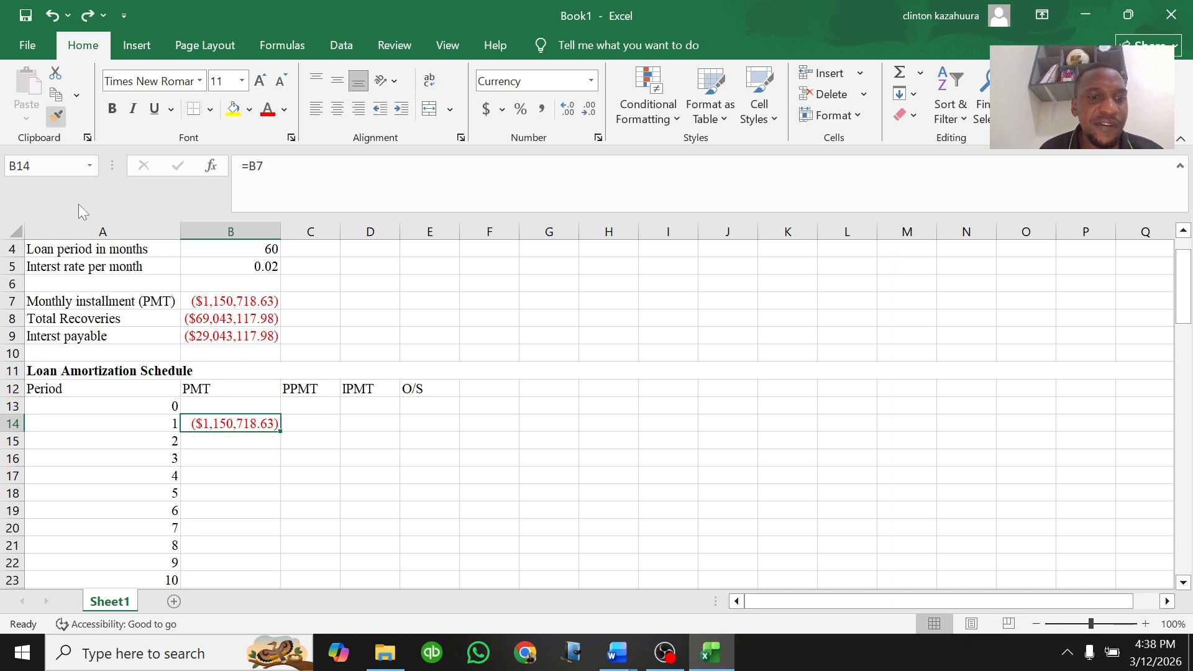
Step: Open the B14 payment formula for editing
double_click(215, 423)
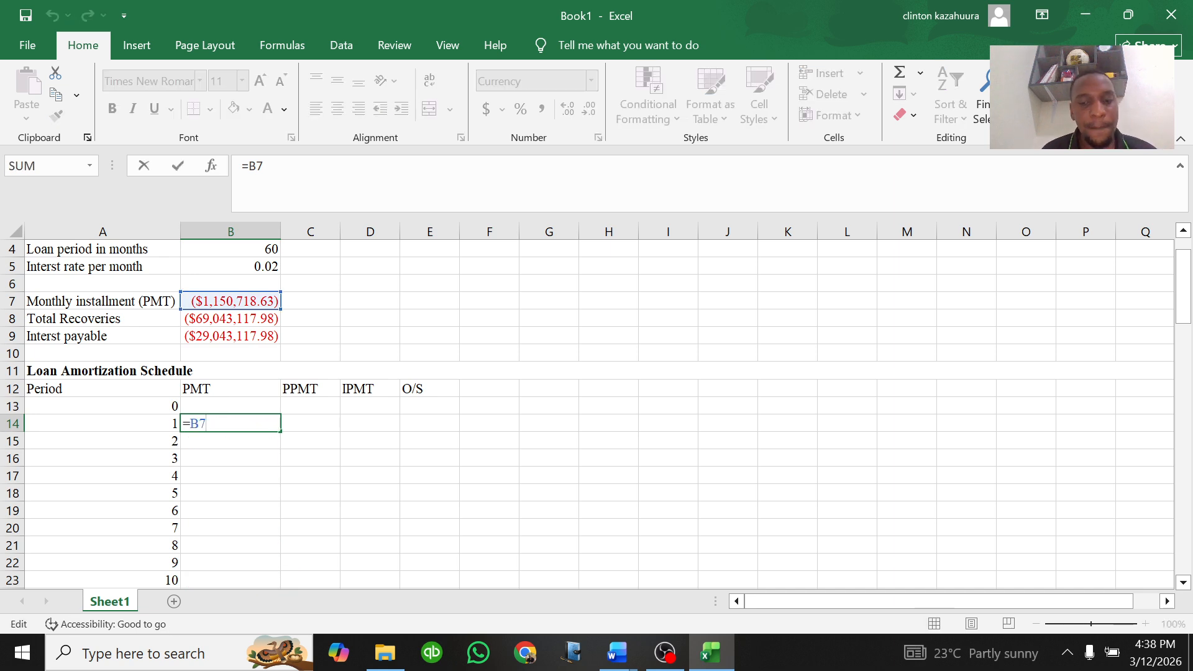
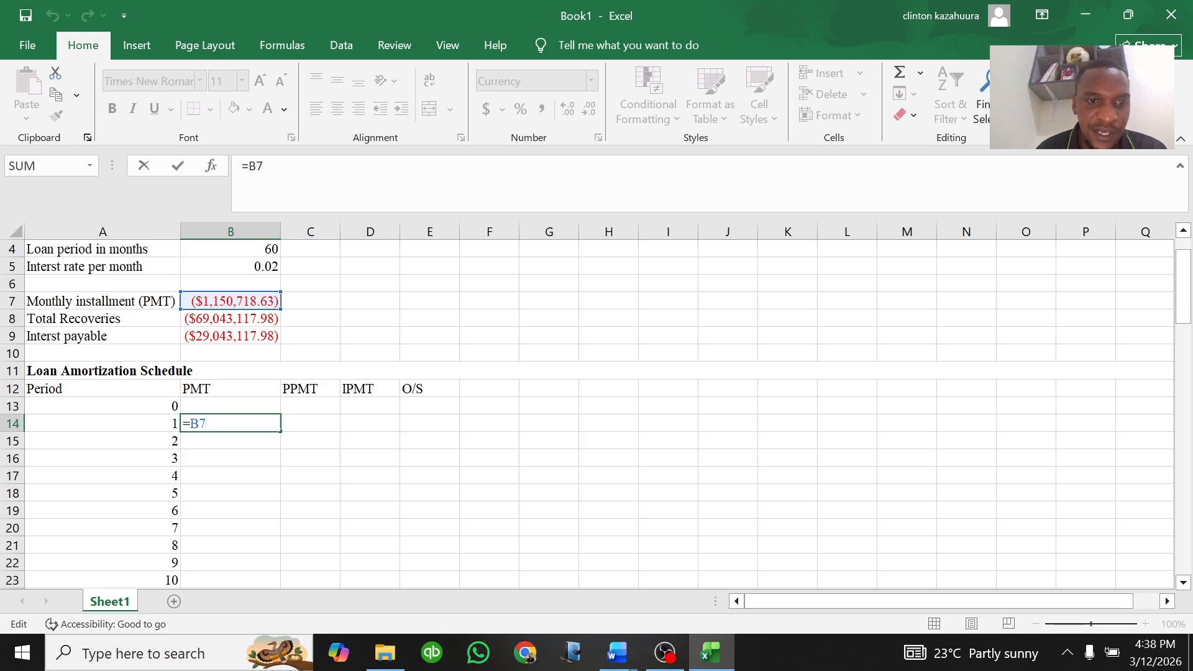
Step: Confirm the B14 payment formula and fill it down the PMT column
key("Return")
left_click(267, 424)
double_click(278, 430)
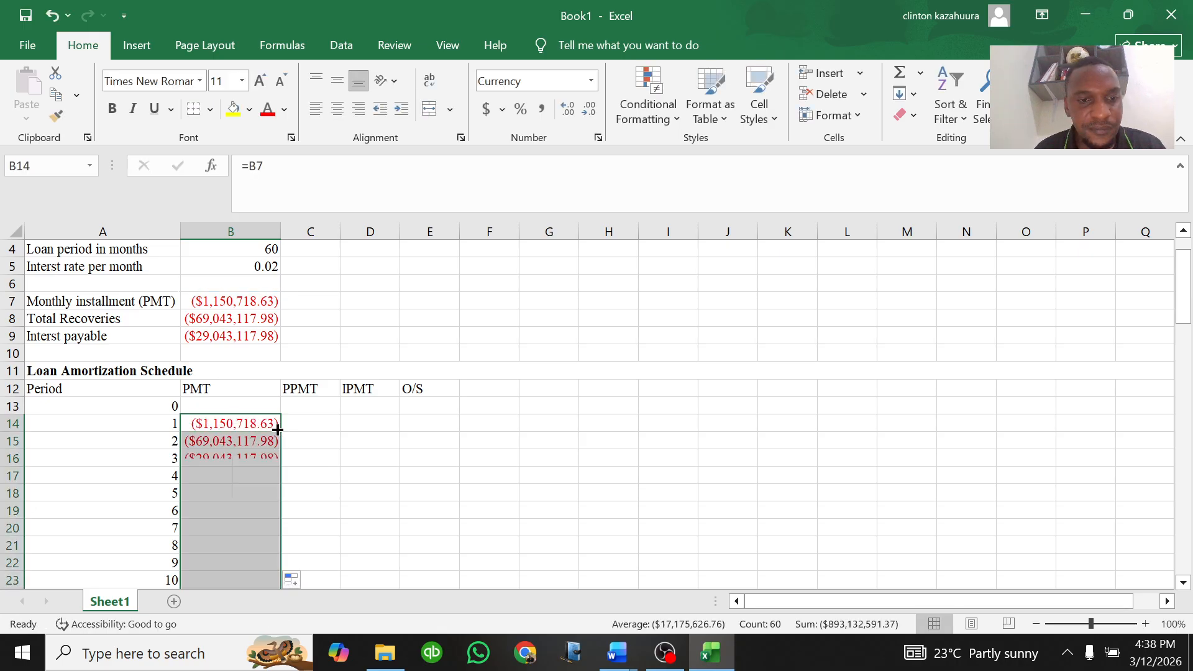
Step: Change the B14 formula to the absolute reference =$B$7
double_click(245, 424)
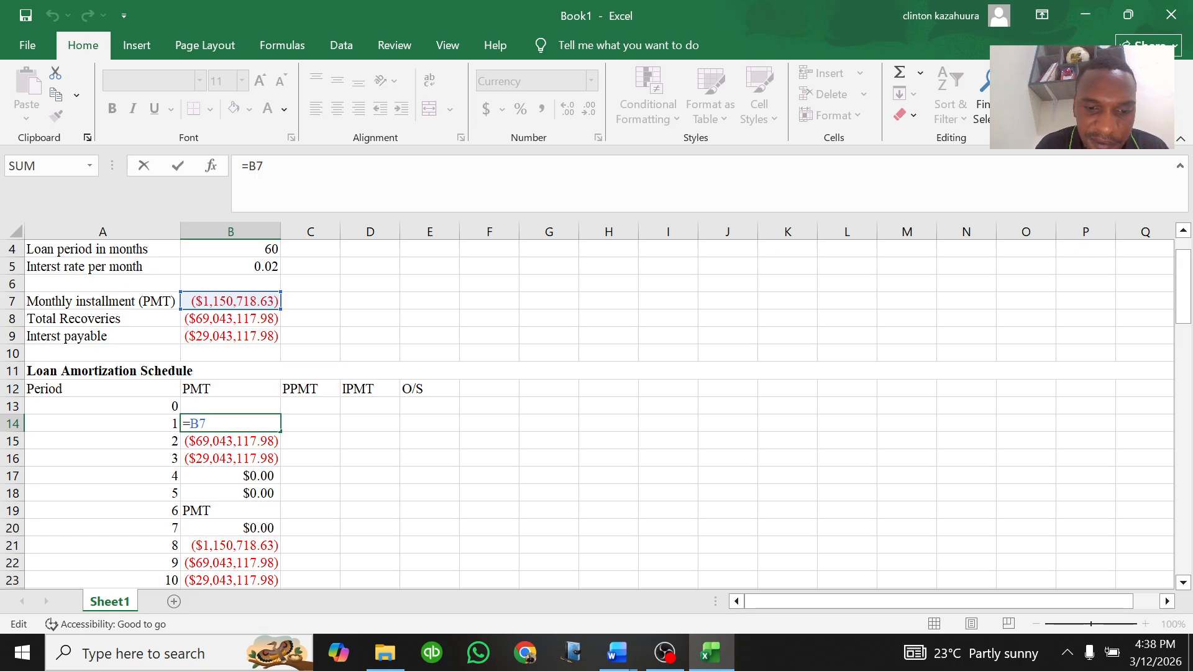
type("$B")
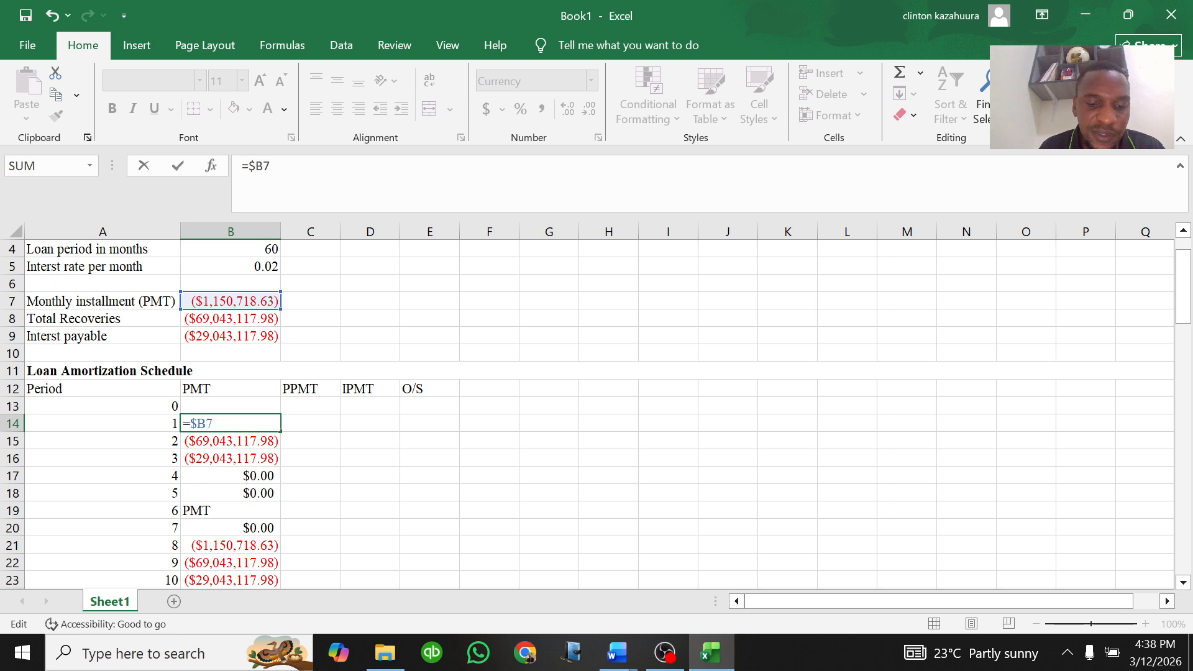
type("$")
key("Return")
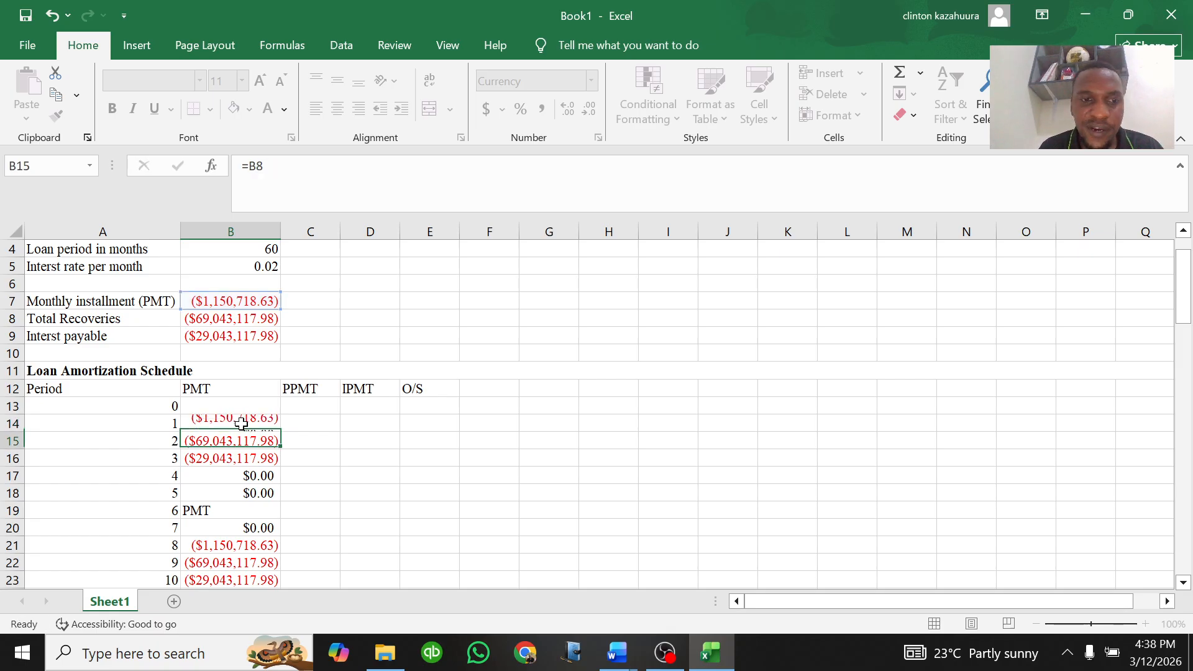
Step: Fill the B14 payment formula down the PMT column through row 73
left_click(241, 424)
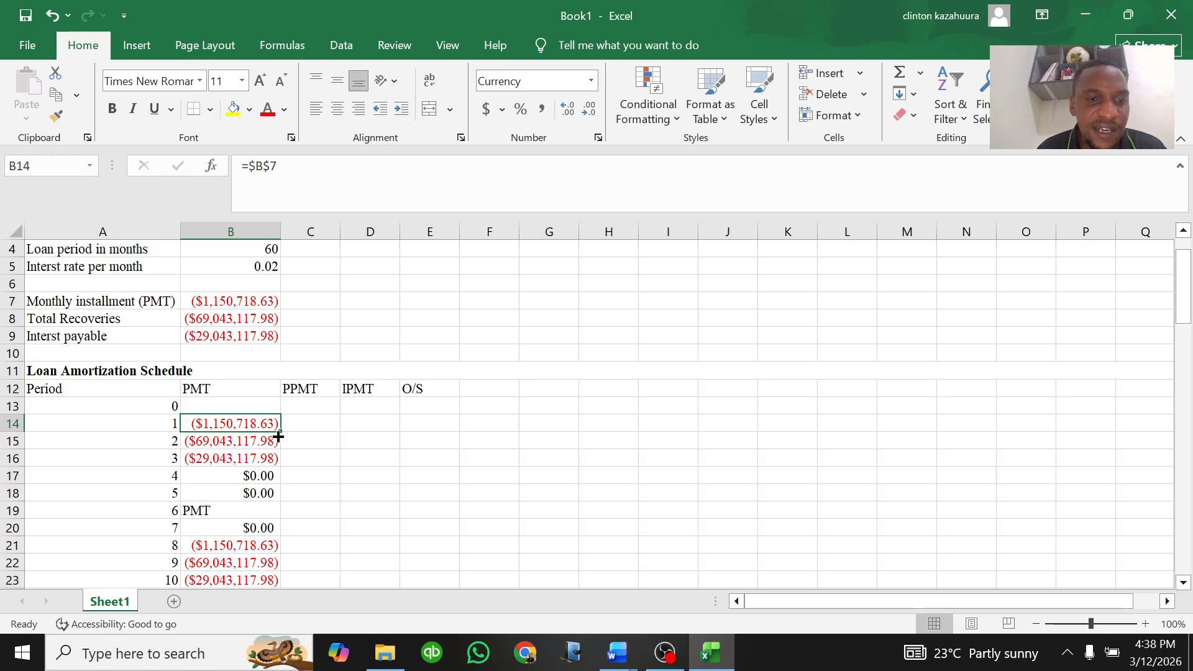
double_click(281, 431)
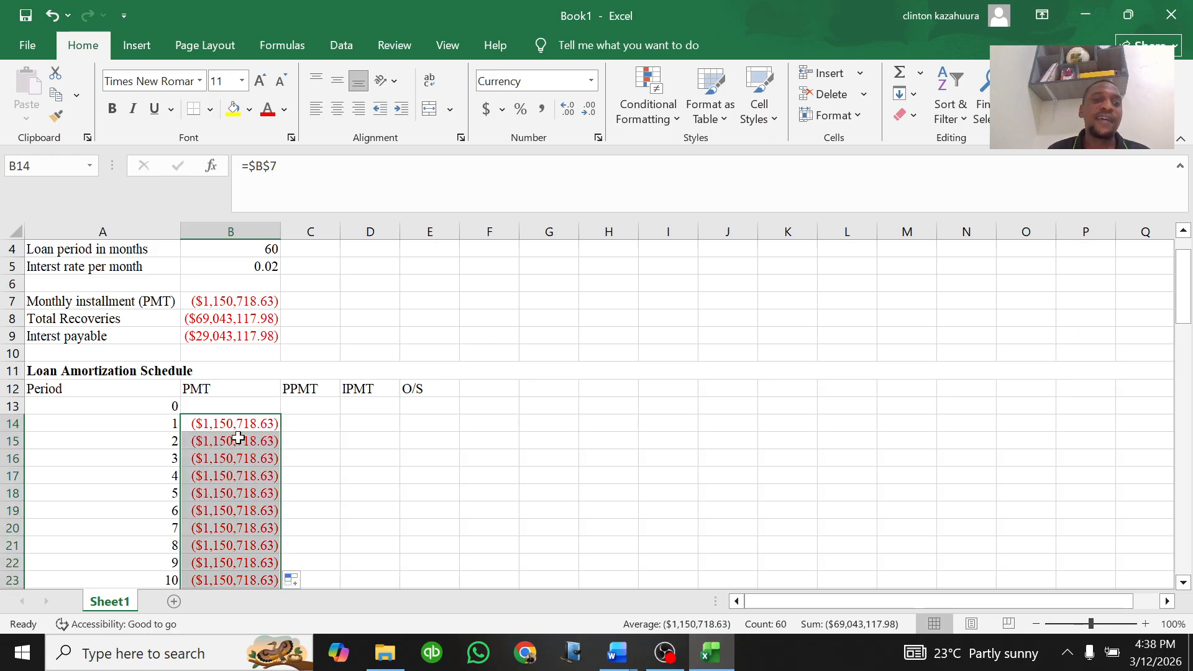
scroll(264, 421, "down", 1)
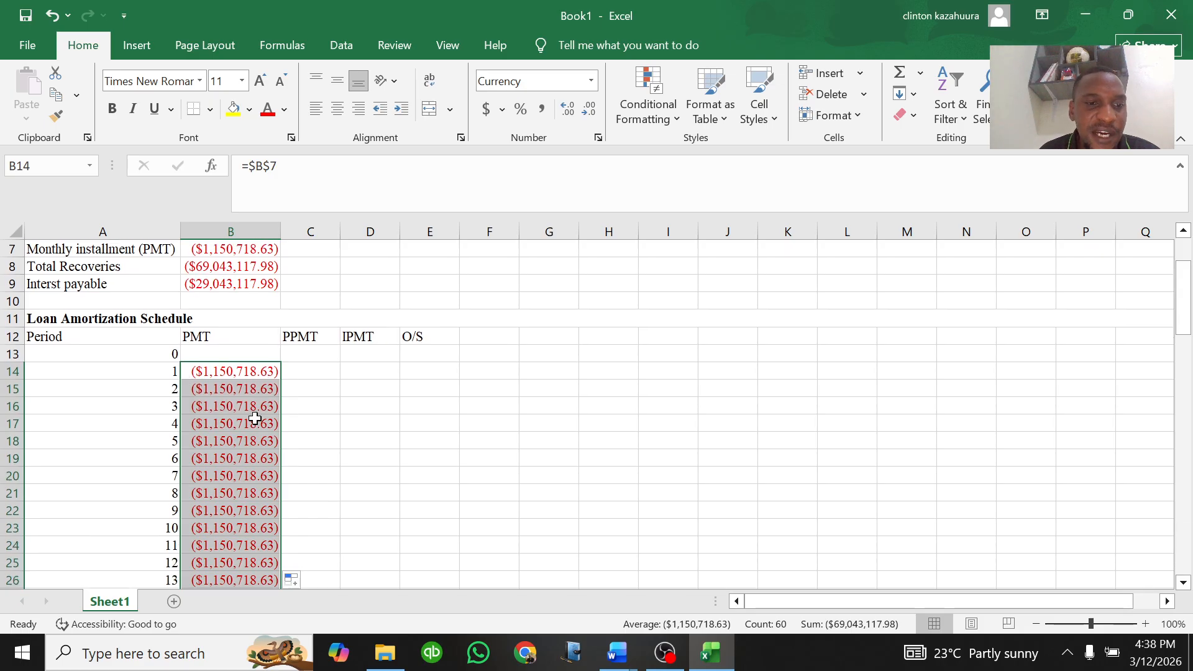
left_click(247, 423)
scroll(247, 397, "down", 6)
scroll(247, 392, "down", 12)
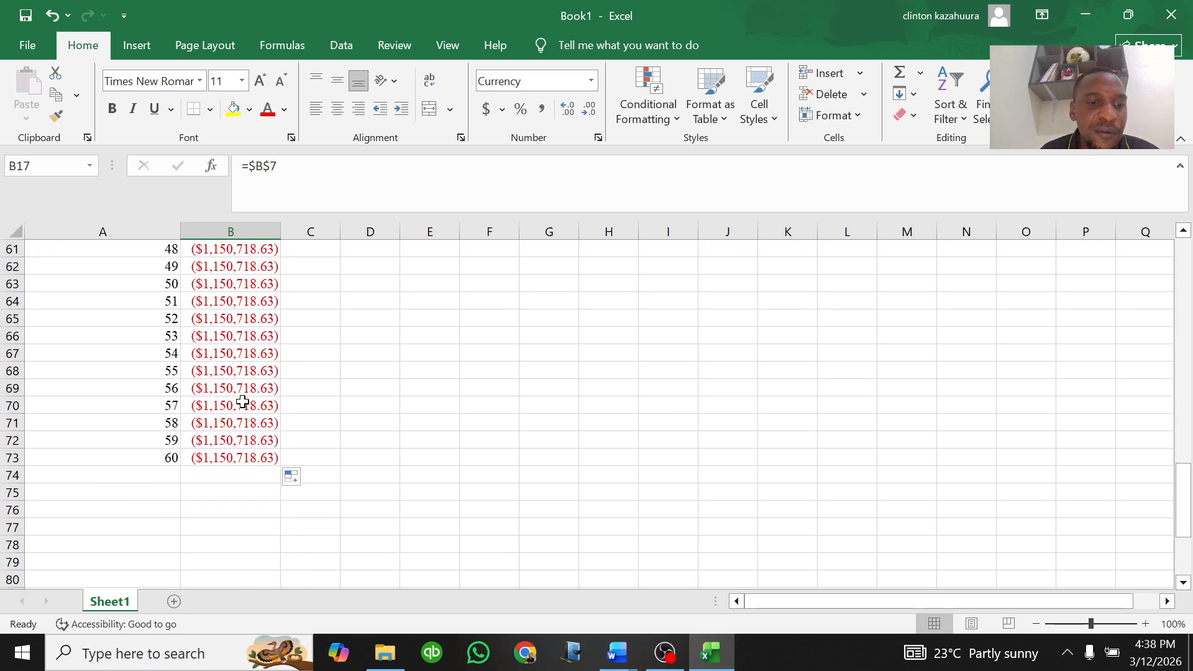
left_click(235, 457)
scroll(248, 435, "up", 19)
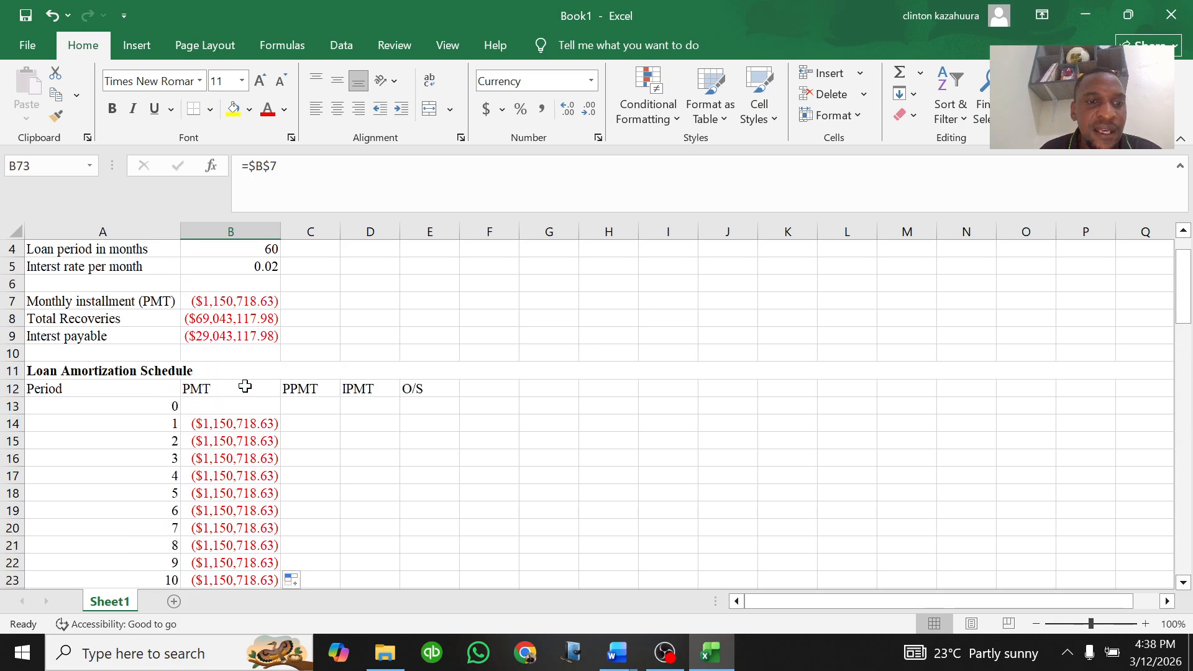
Step: Start a PPMT formula in C14 with rate B5, period A14 and number of periods B4
left_click(304, 421)
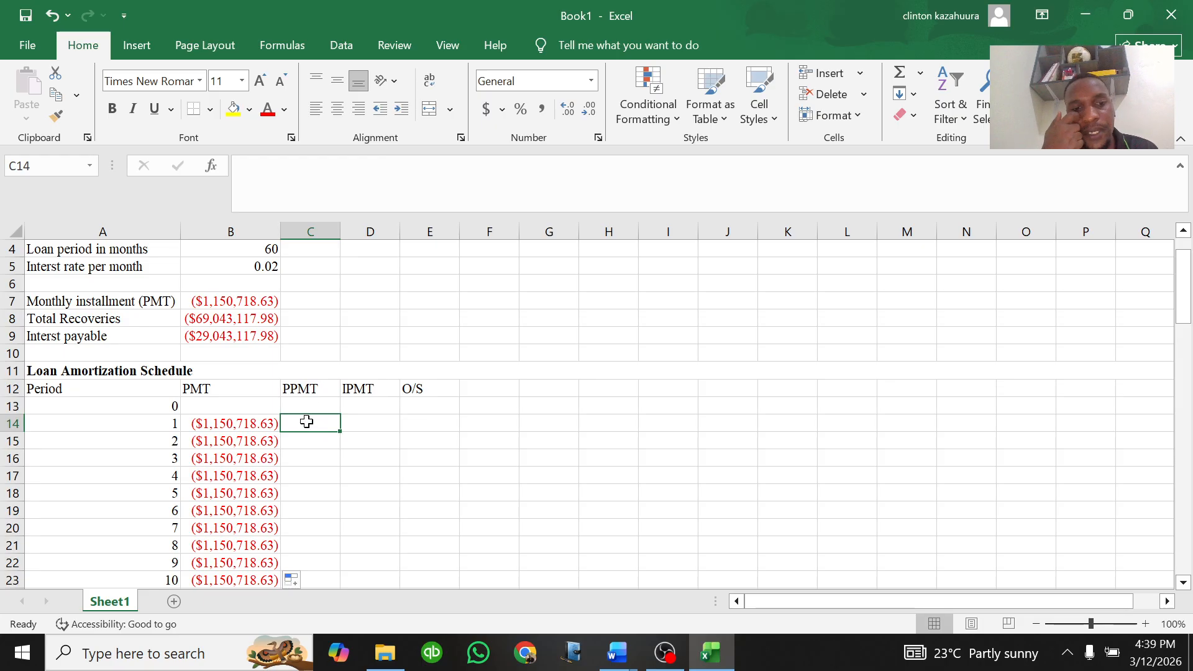
left_click(244, 426)
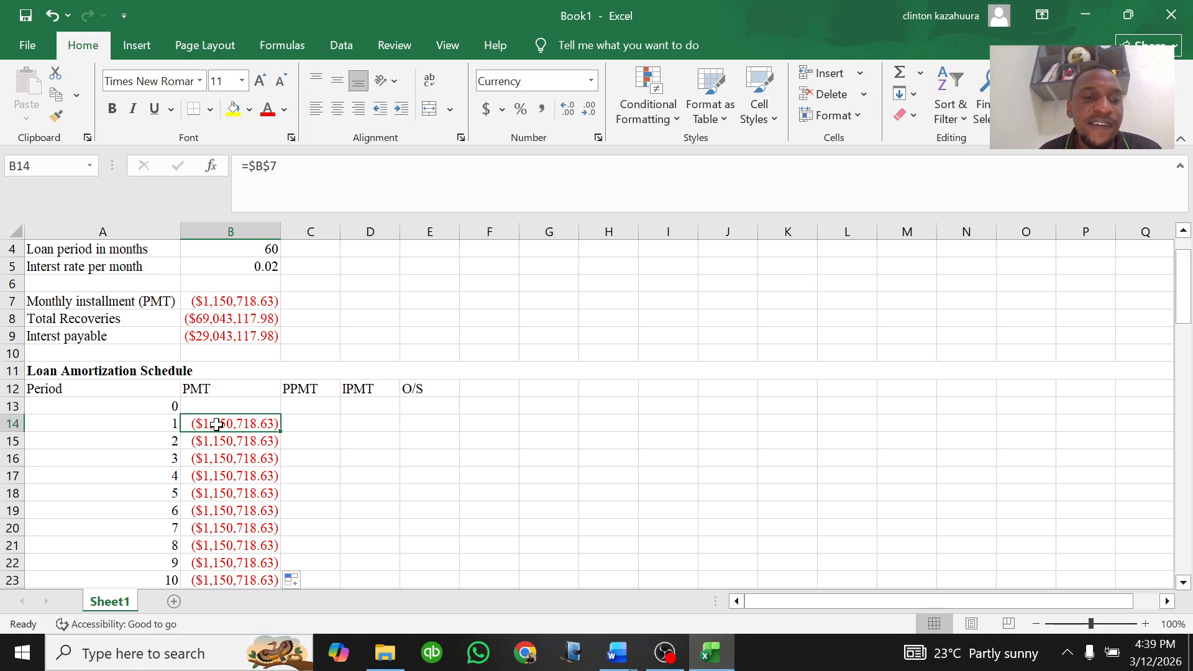
left_click(307, 424)
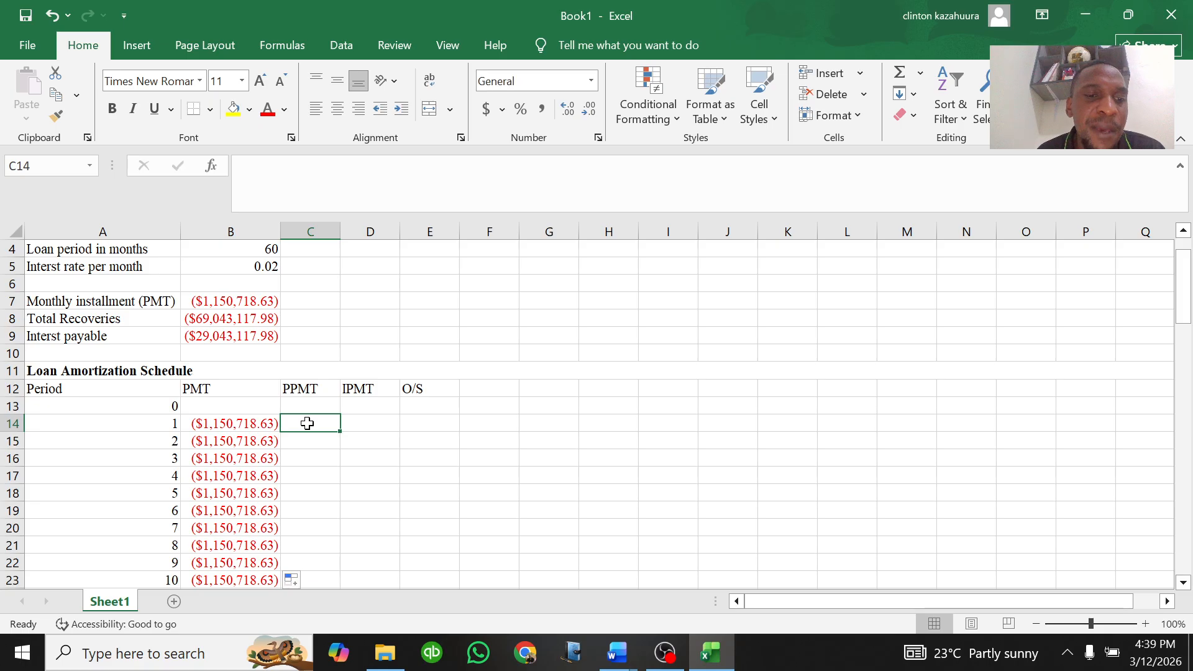
left_click(361, 420)
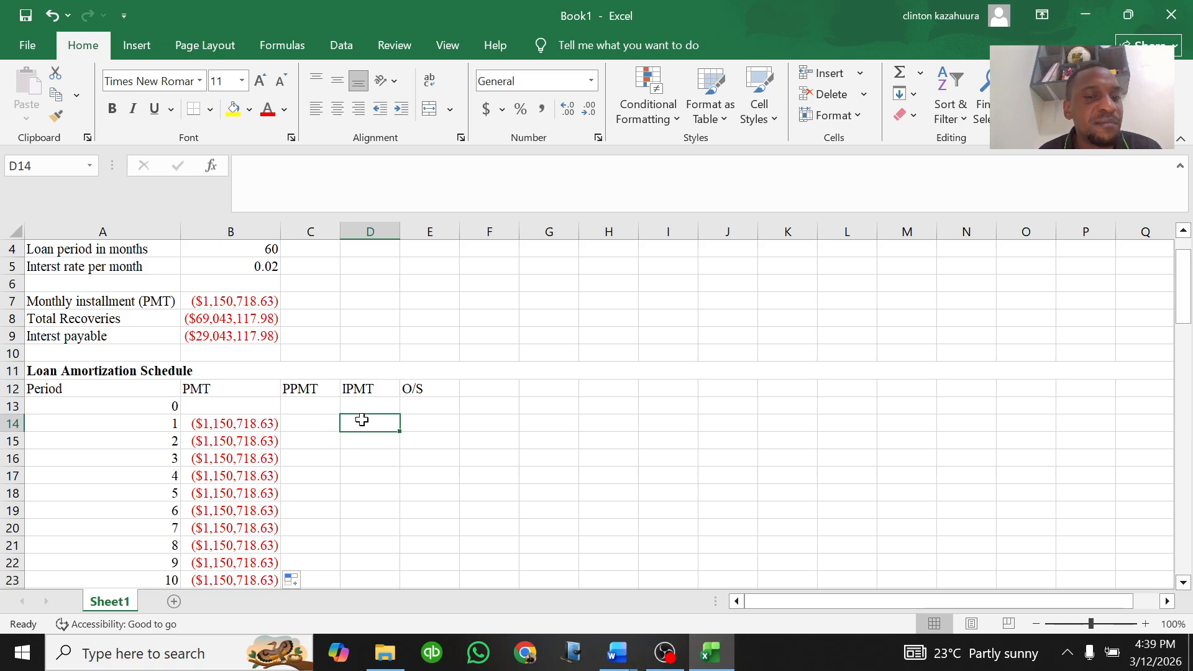
left_click(321, 422)
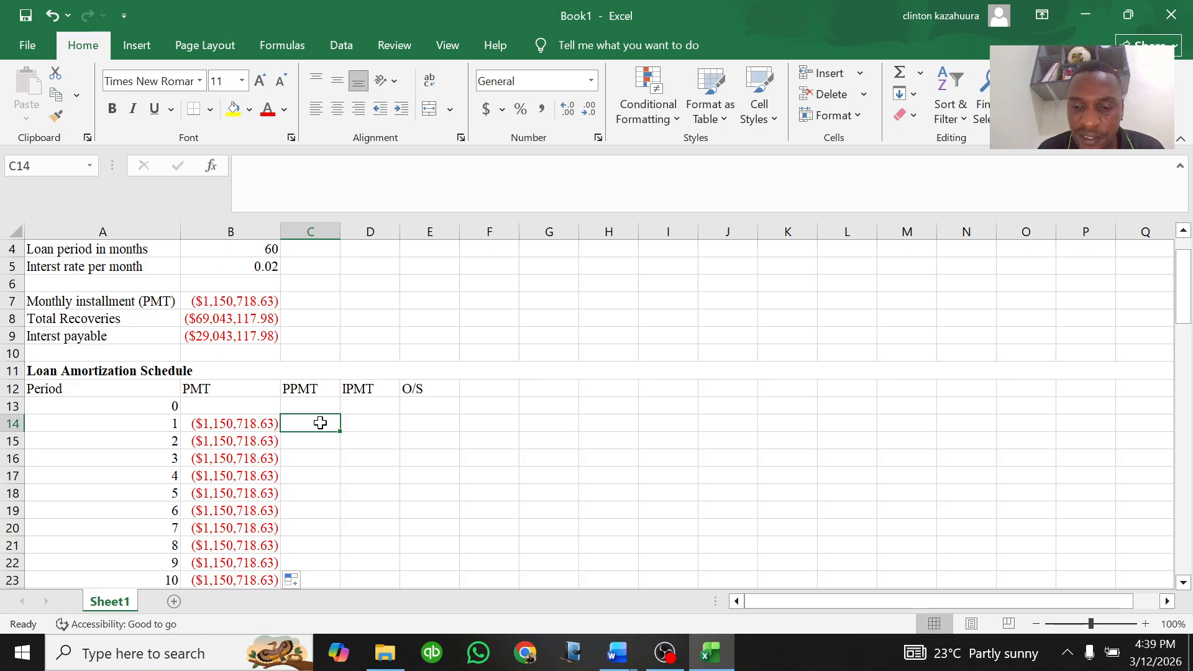
type("=")
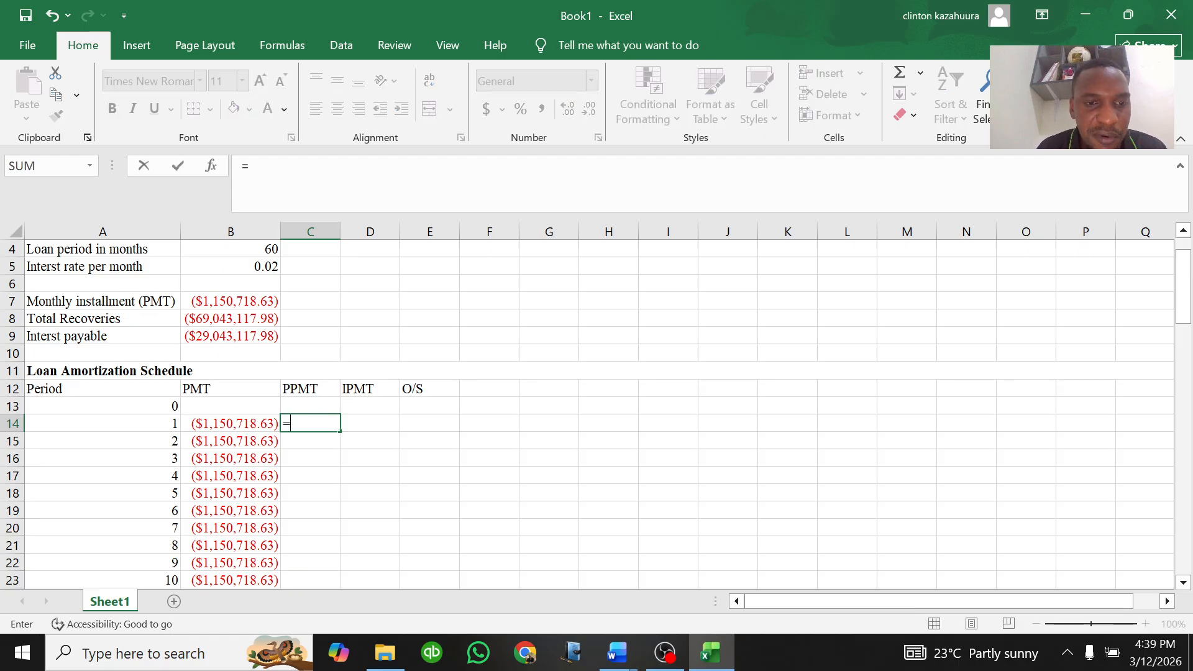
type("PPMT(")
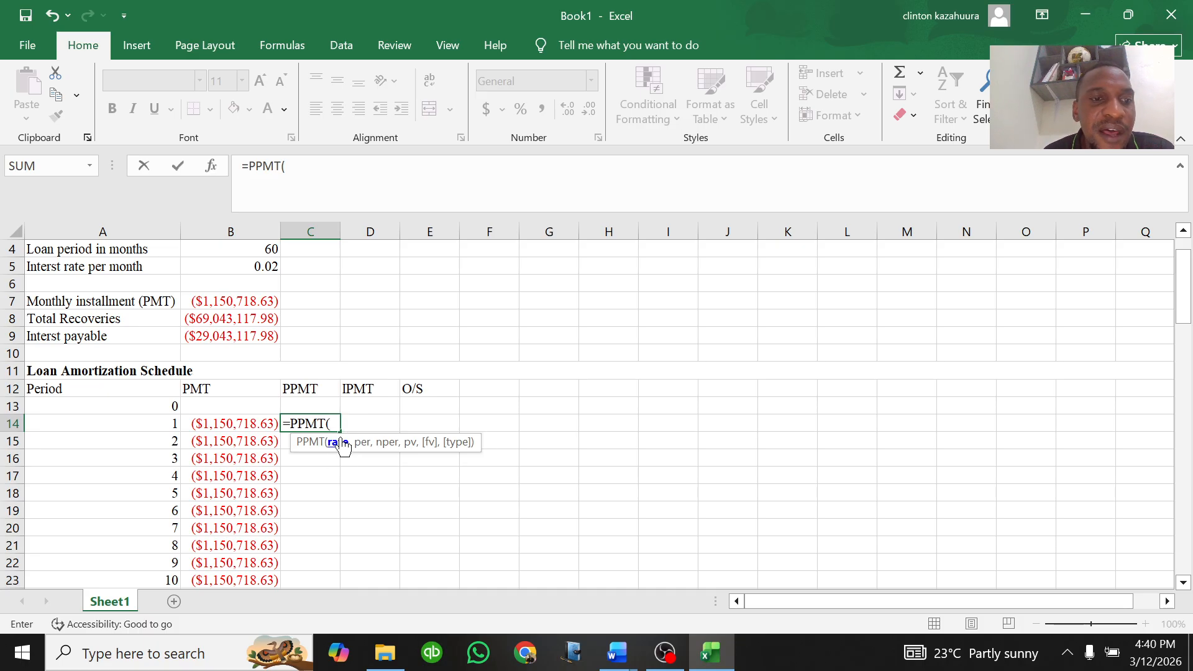
scroll(308, 365, "up", 1)
left_click(266, 318)
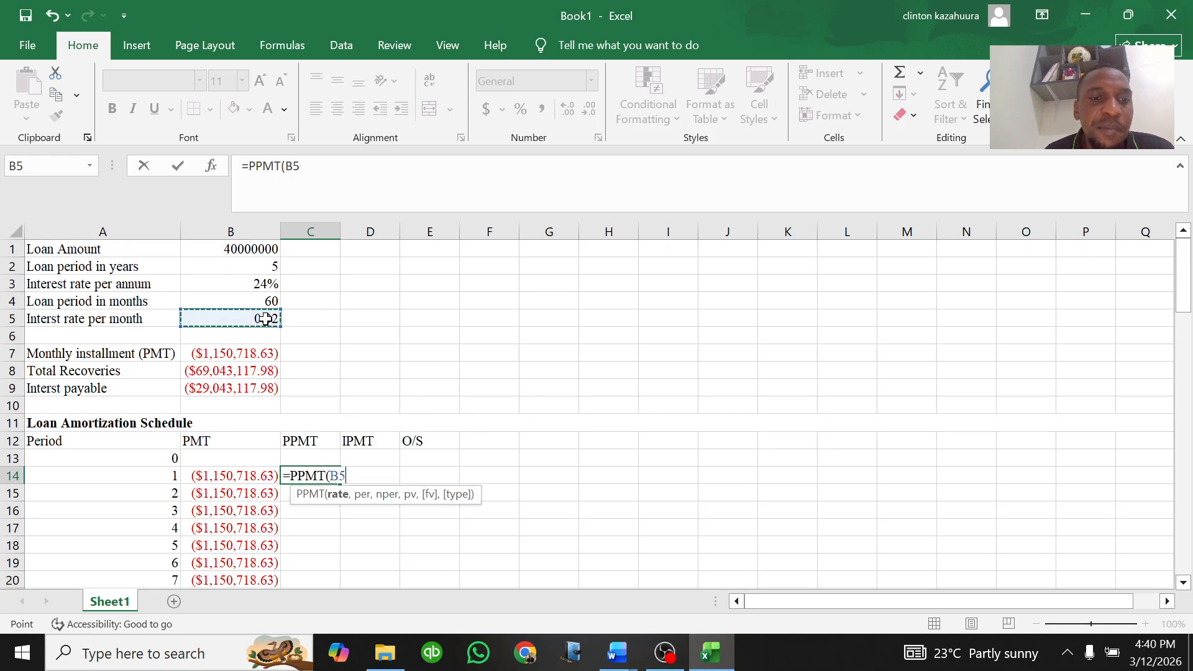
type(",")
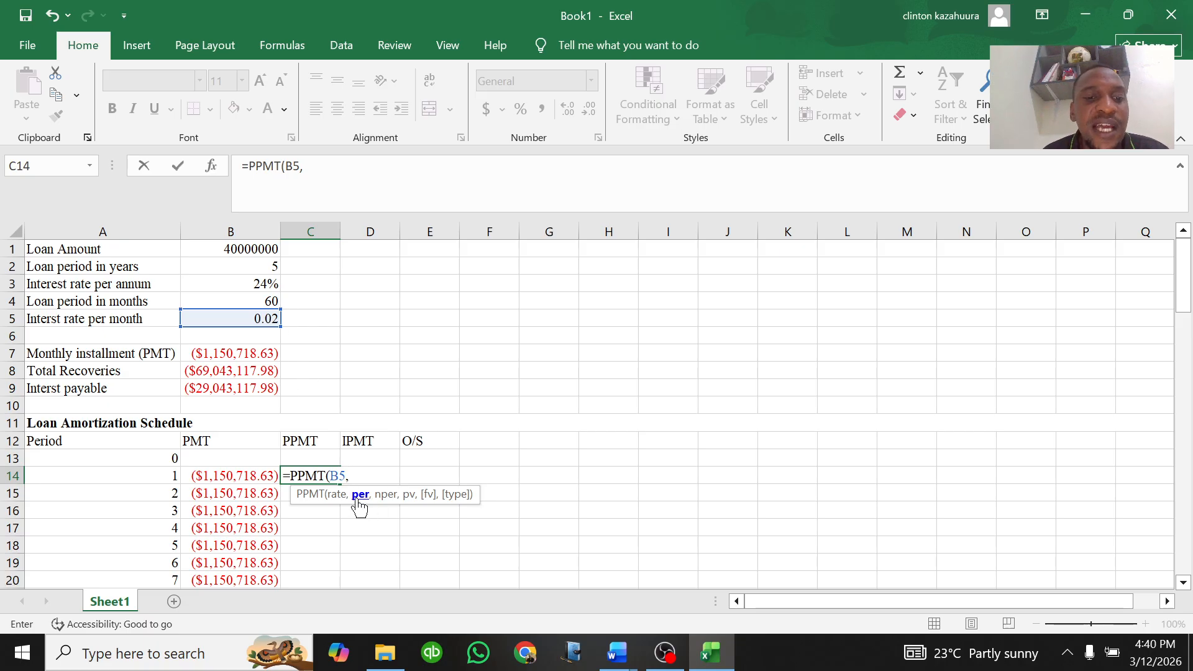
left_click(160, 475)
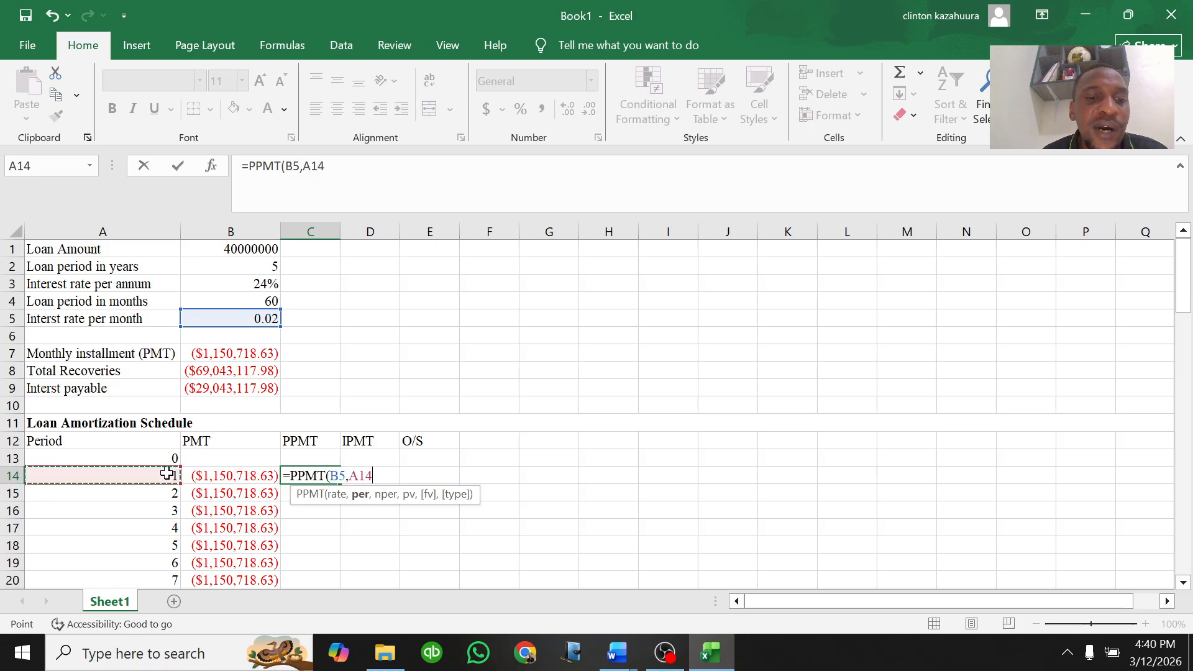
type(",")
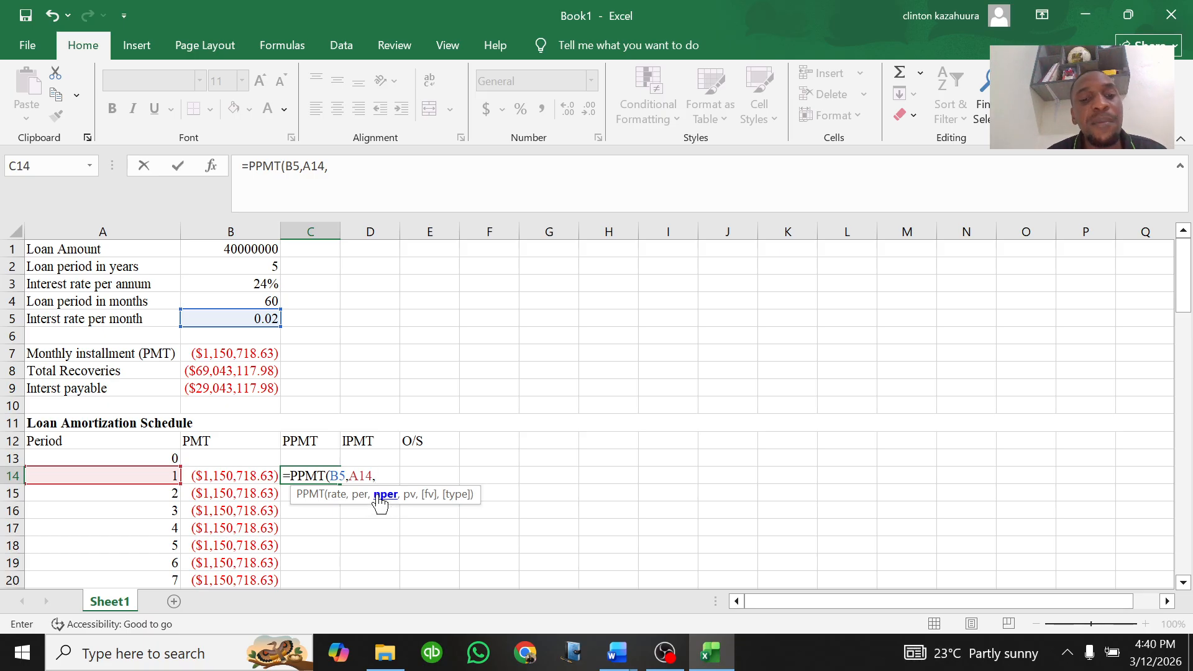
left_click(269, 301)
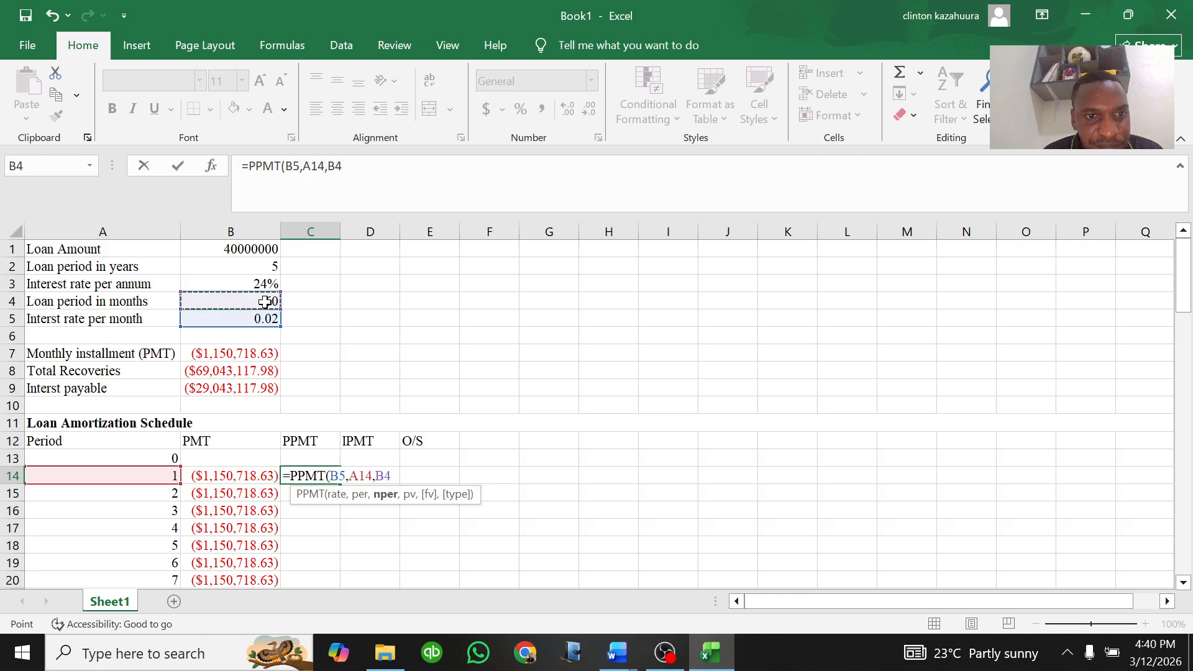
Step: Complete the C14 PPMT formula with B1 as present value and 0 for fv and type
type(",")
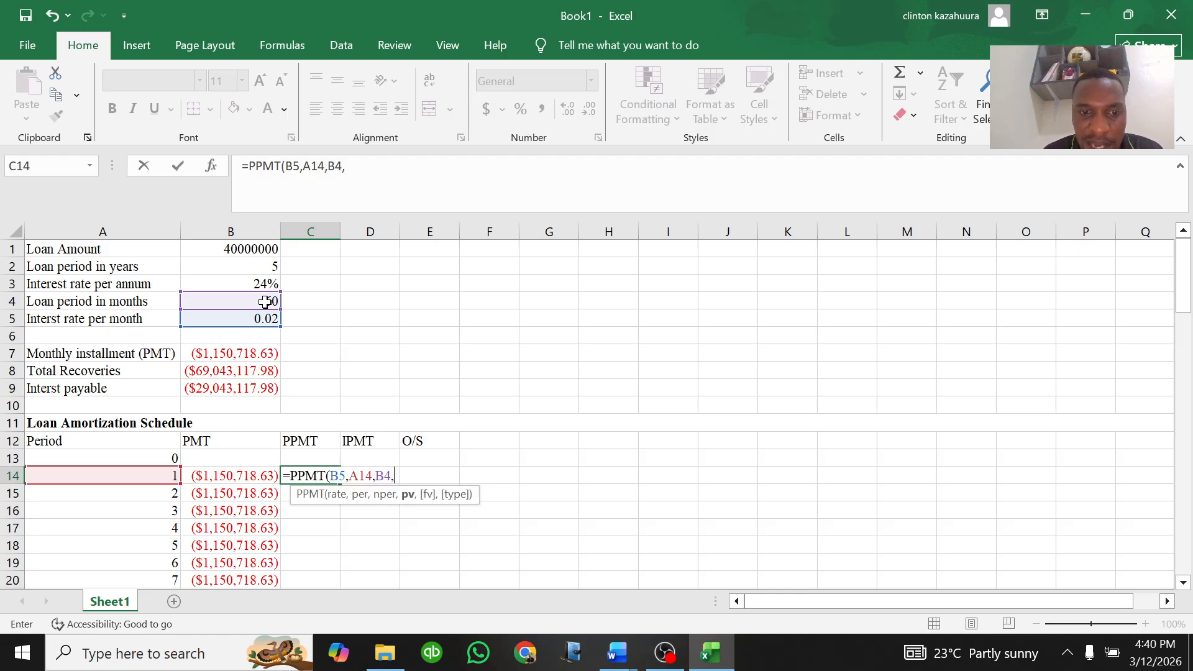
left_click(249, 250)
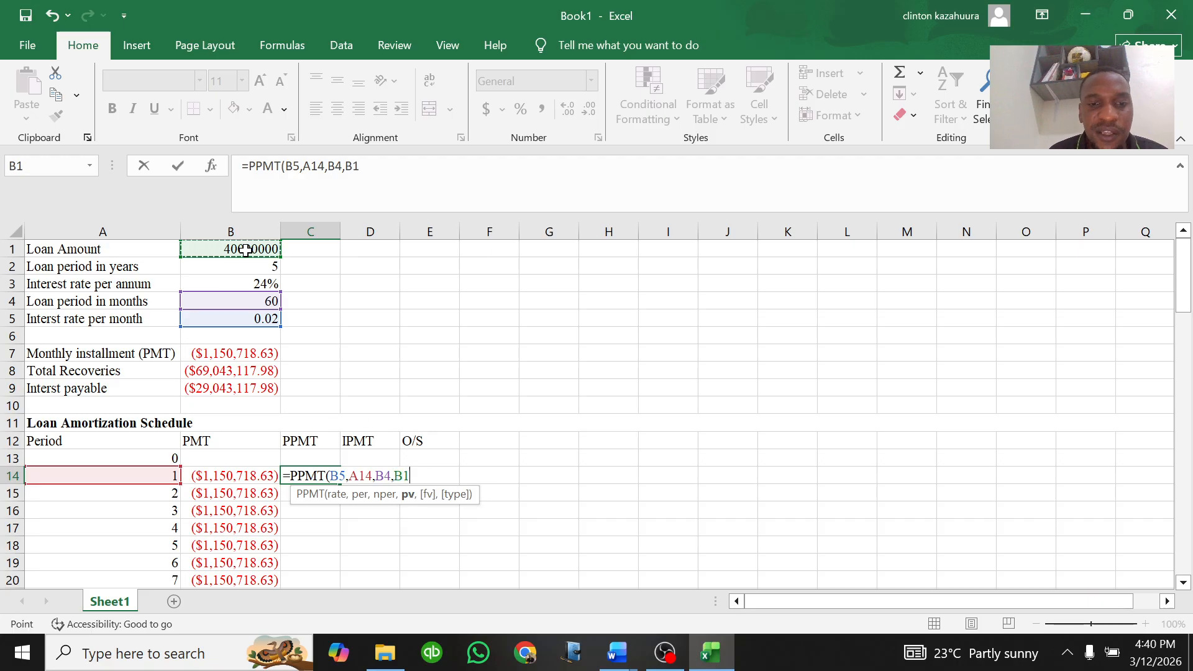
type(",")
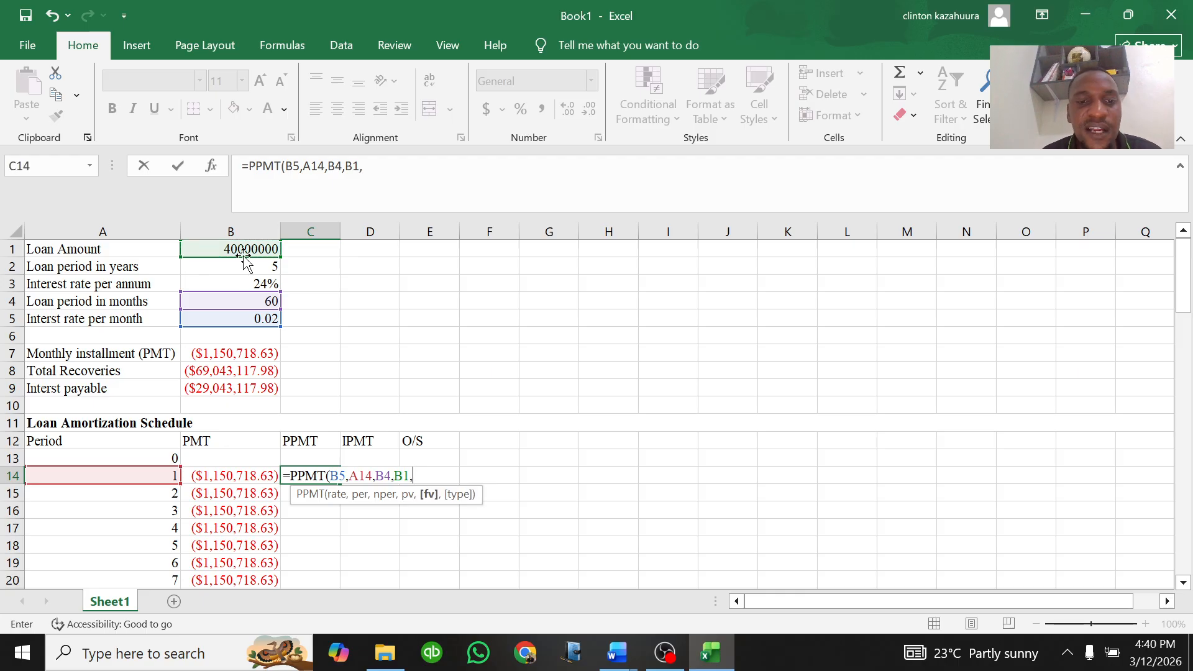
type("0")
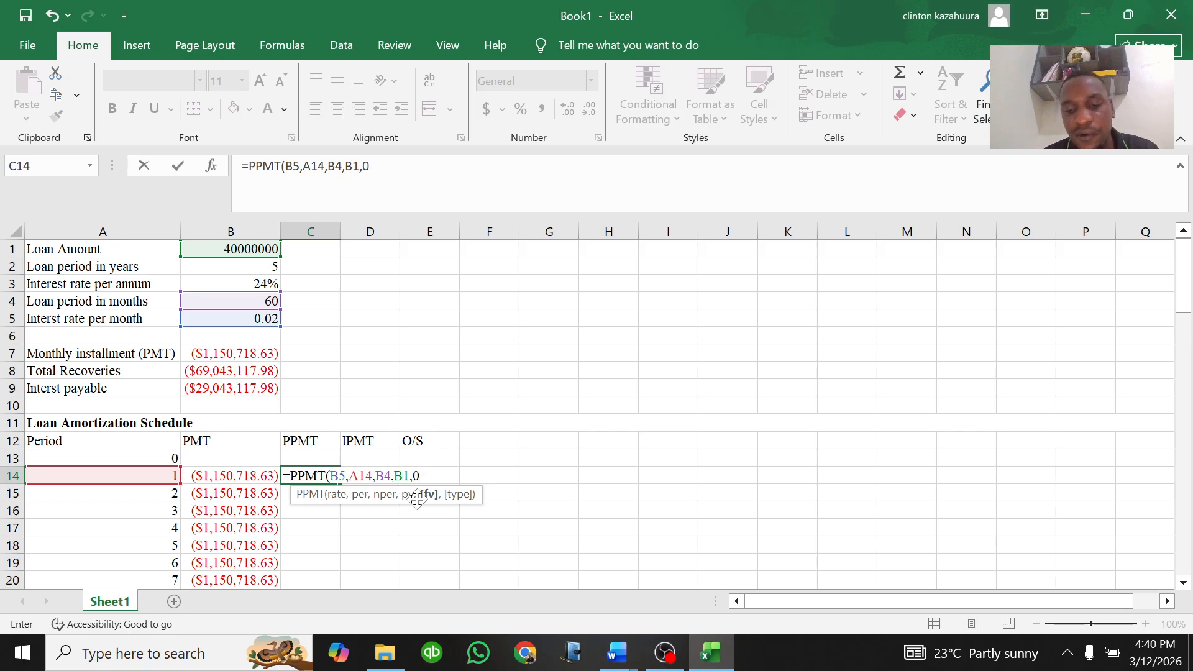
type(",")
type("0_")
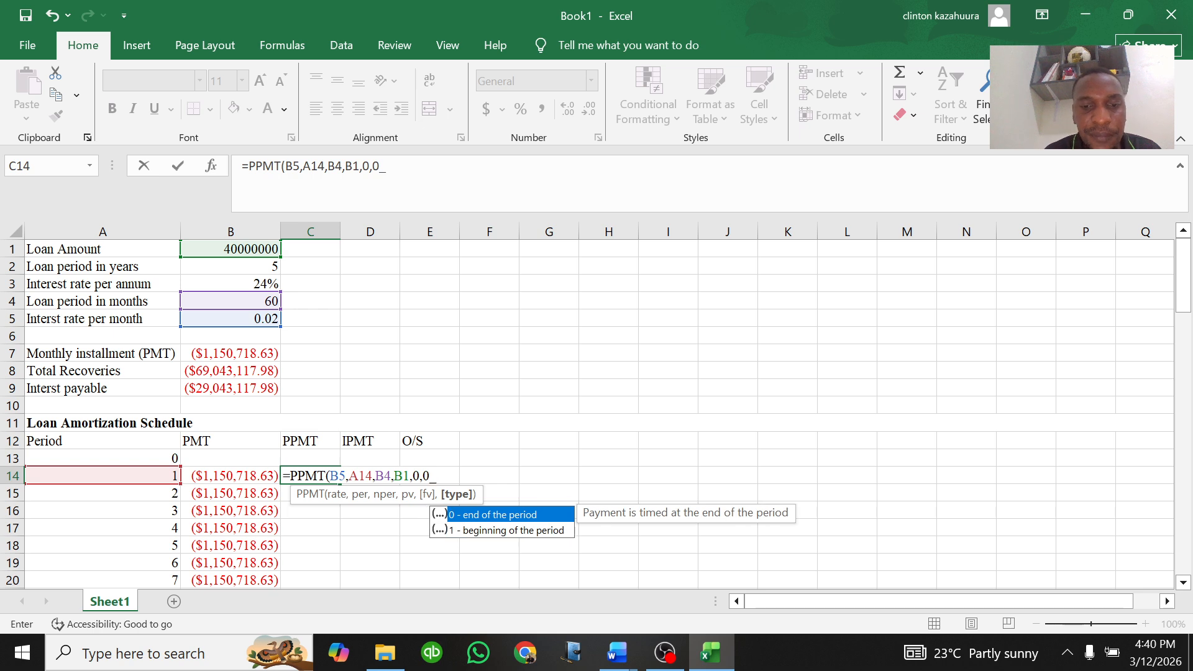
key("BackSpace")
type(")")
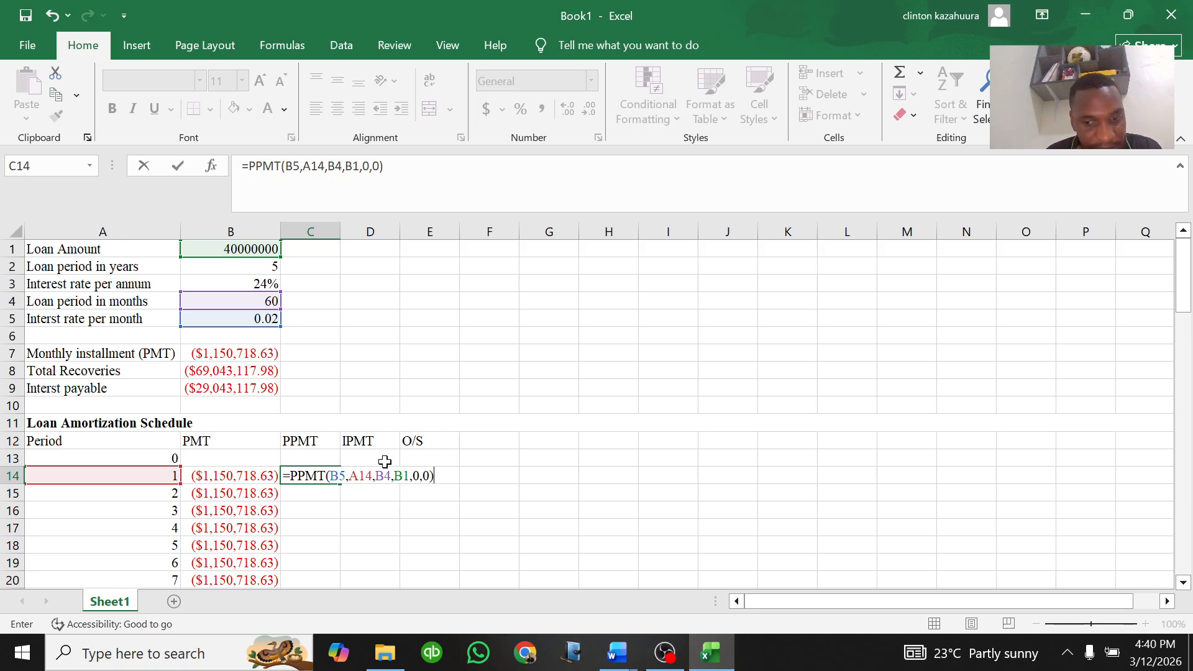
key("Return")
Step: Fill the C14 PPMT formula down the PPMT column through row 73
left_click(359, 480)
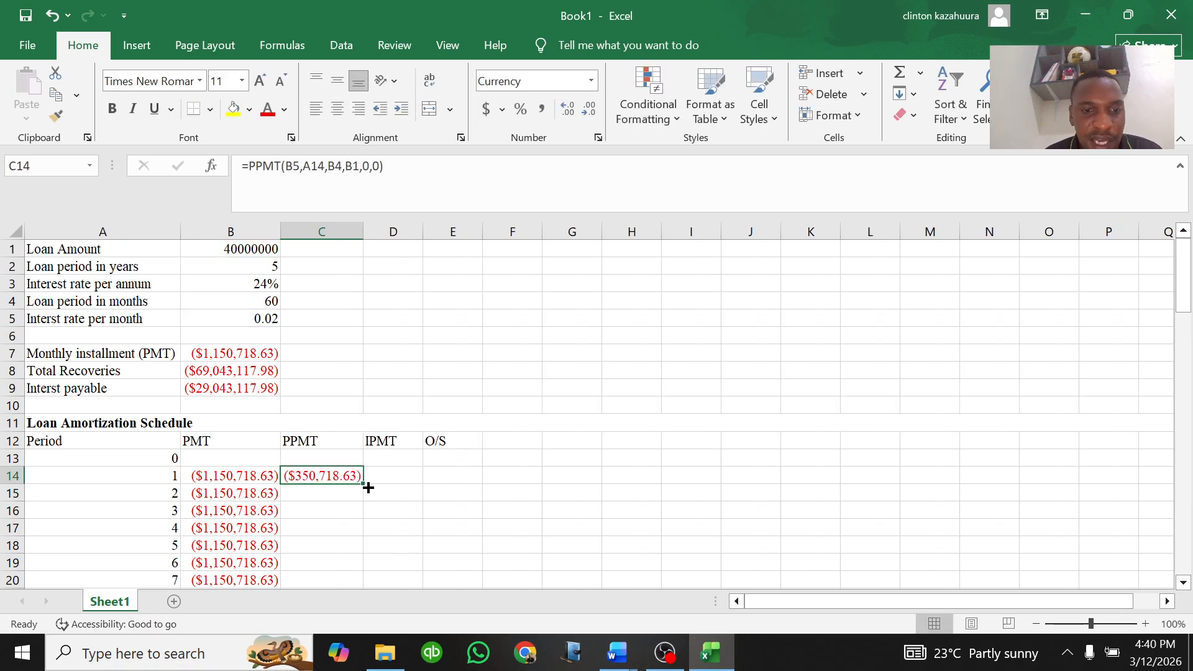
double_click(363, 483)
scroll(359, 490, "down", 3)
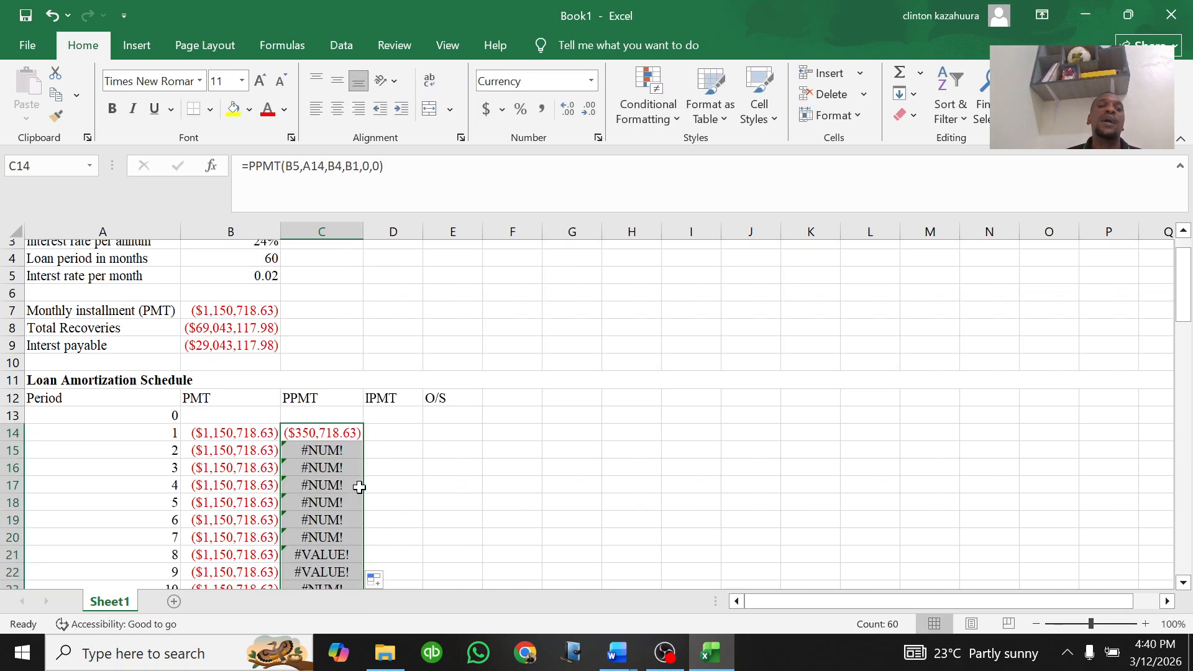
scroll(356, 493, "down", 13)
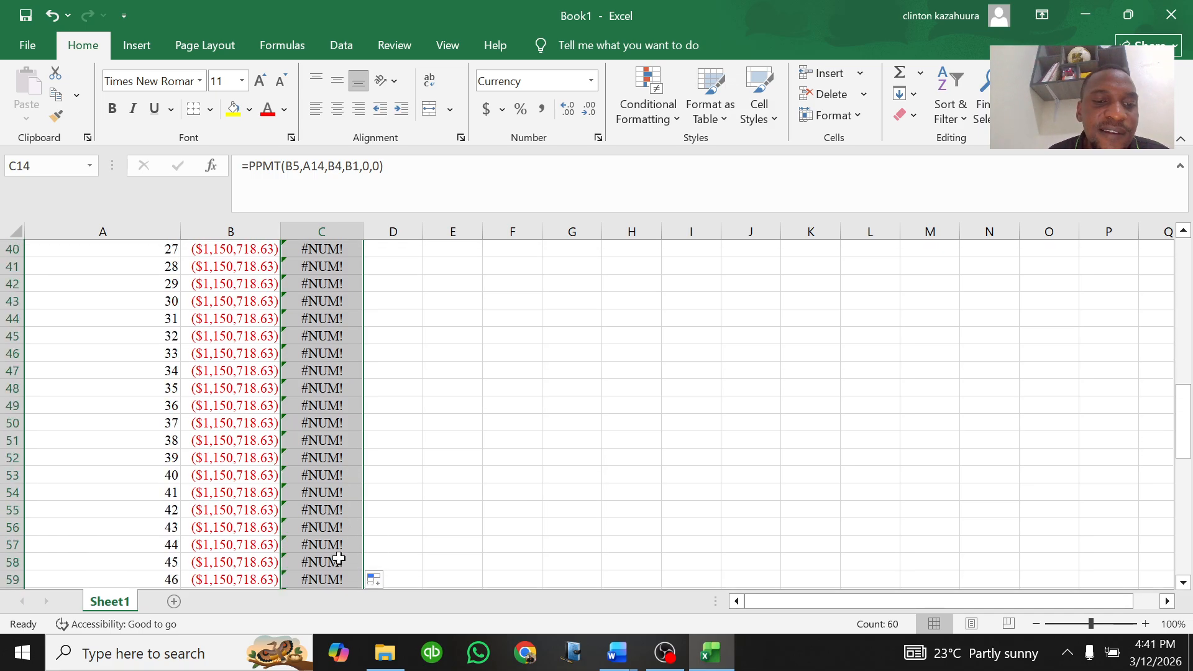
scroll(339, 565, "down", 4)
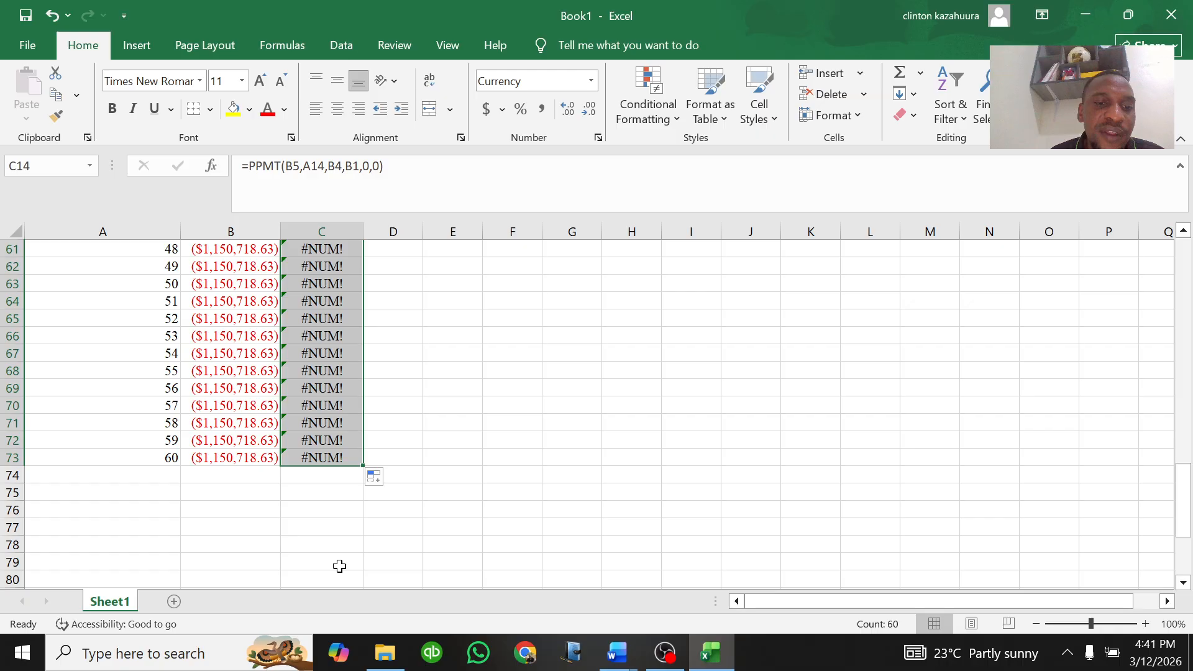
scroll(339, 429, "up", 12)
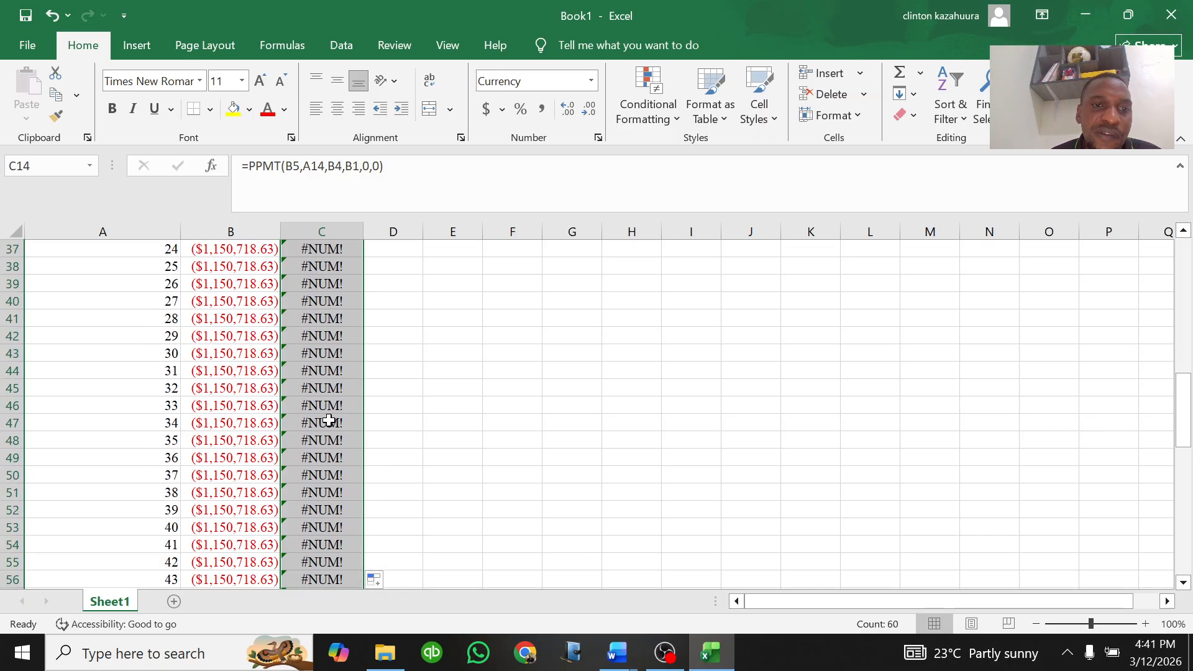
scroll(329, 420, "up", 7)
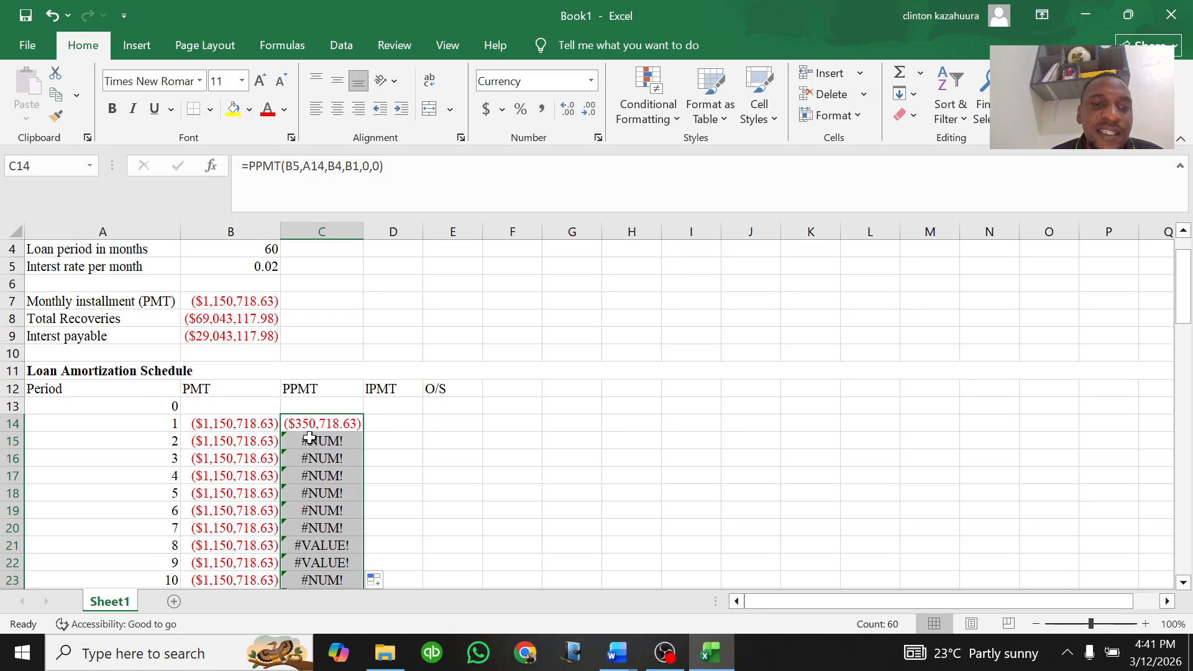
Step: Make the rate reference B5 absolute in the C14 PPMT formula
double_click(316, 424)
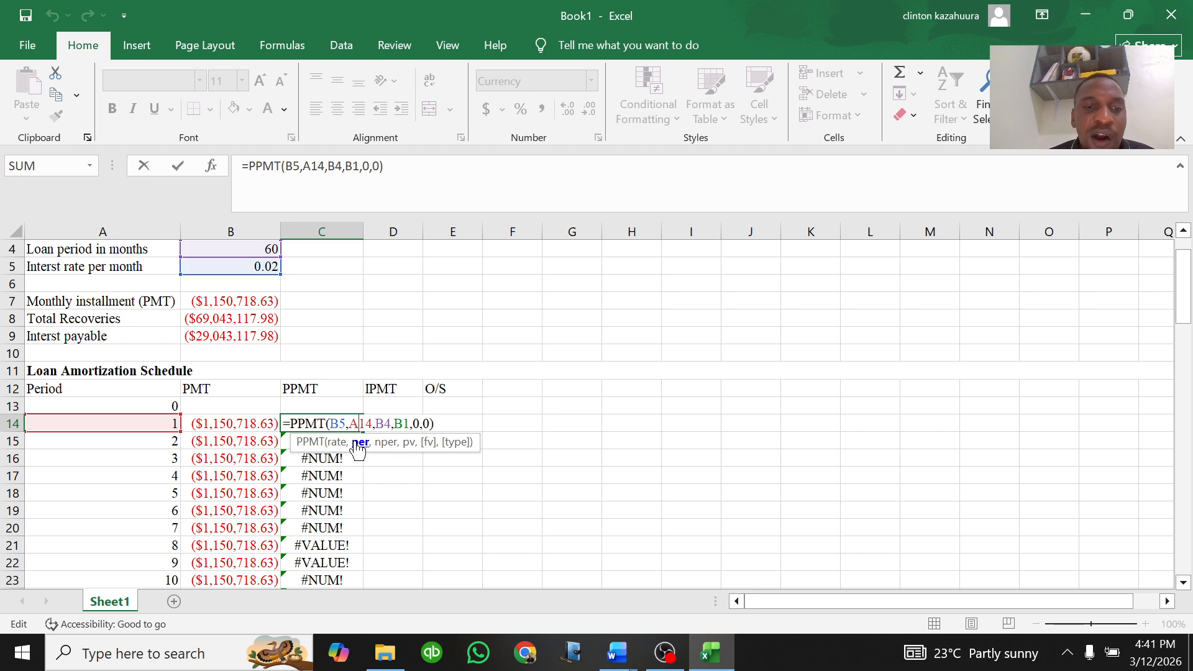
key("Left")
key("Left")
key("Left")
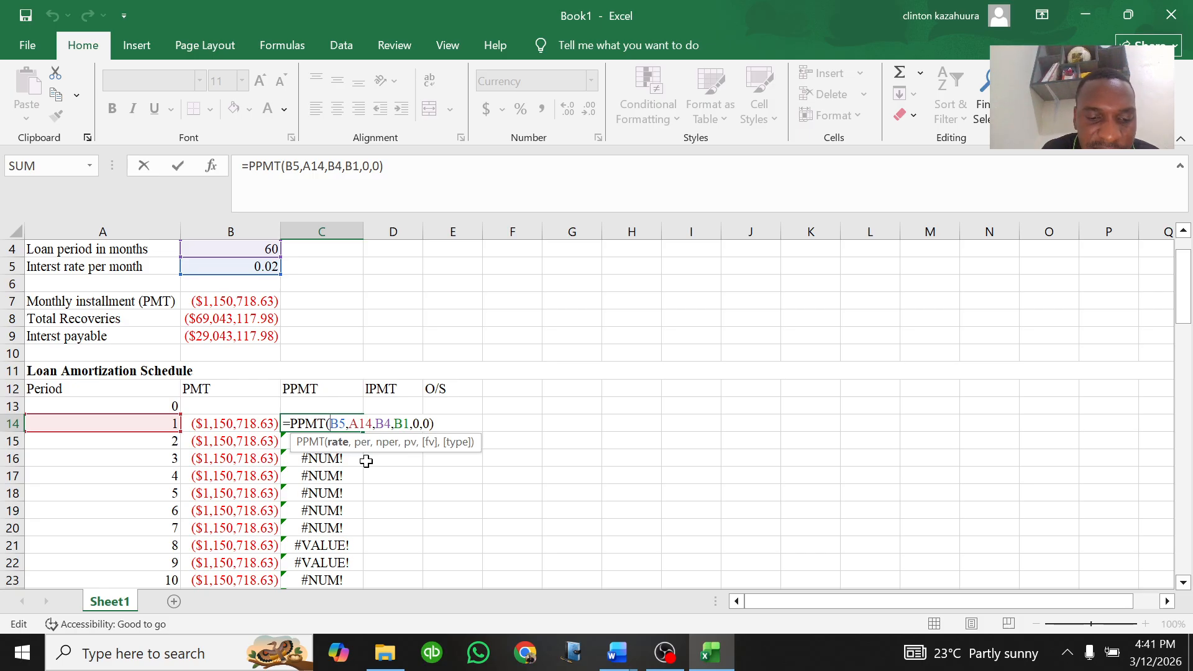
type("$B")
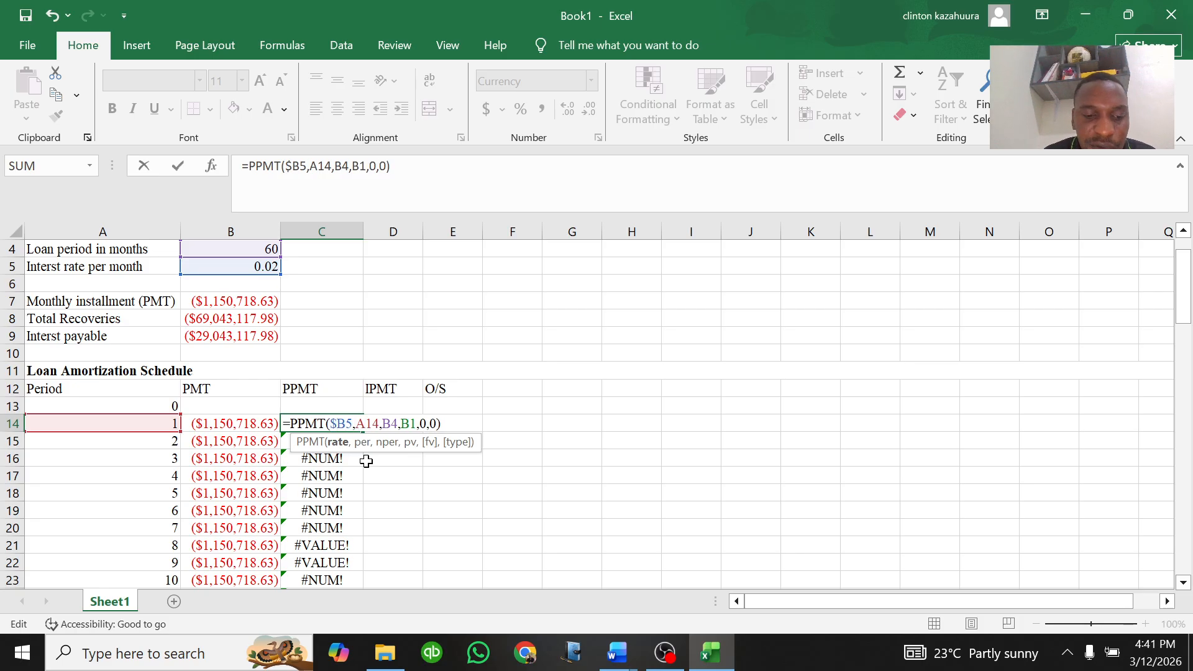
type("$")
key("Right")
key("Right")
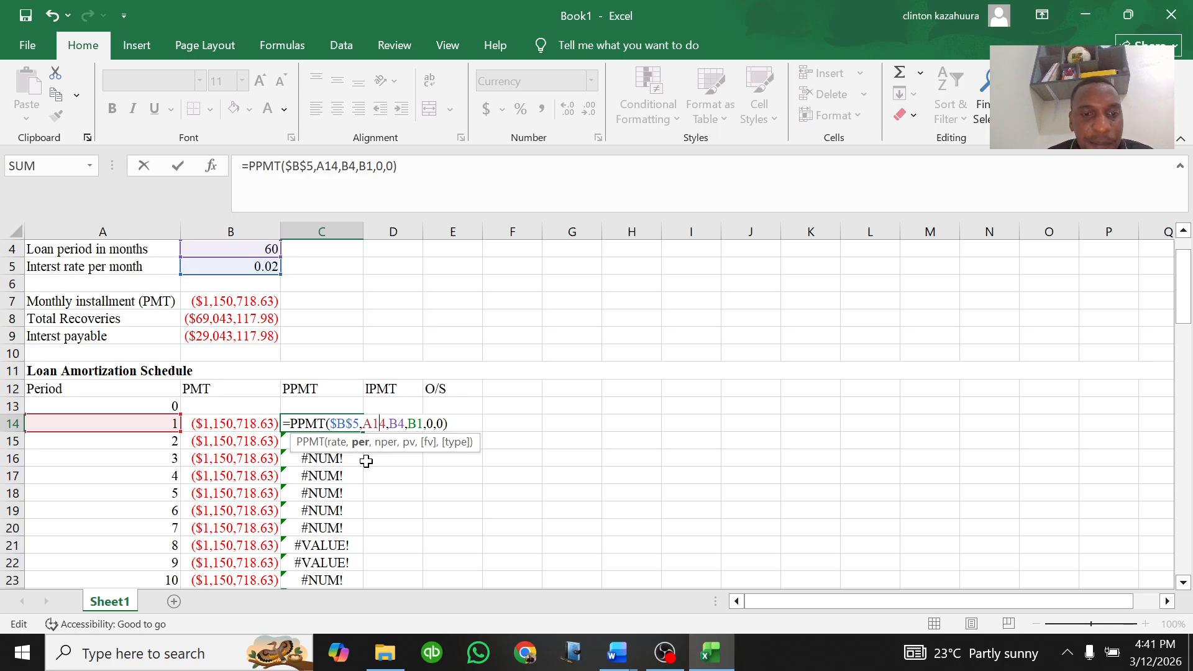
Step: Make the B4 and B1 references absolute in the C14 PPMT formula and confirm it
key("Right")
key("Right")
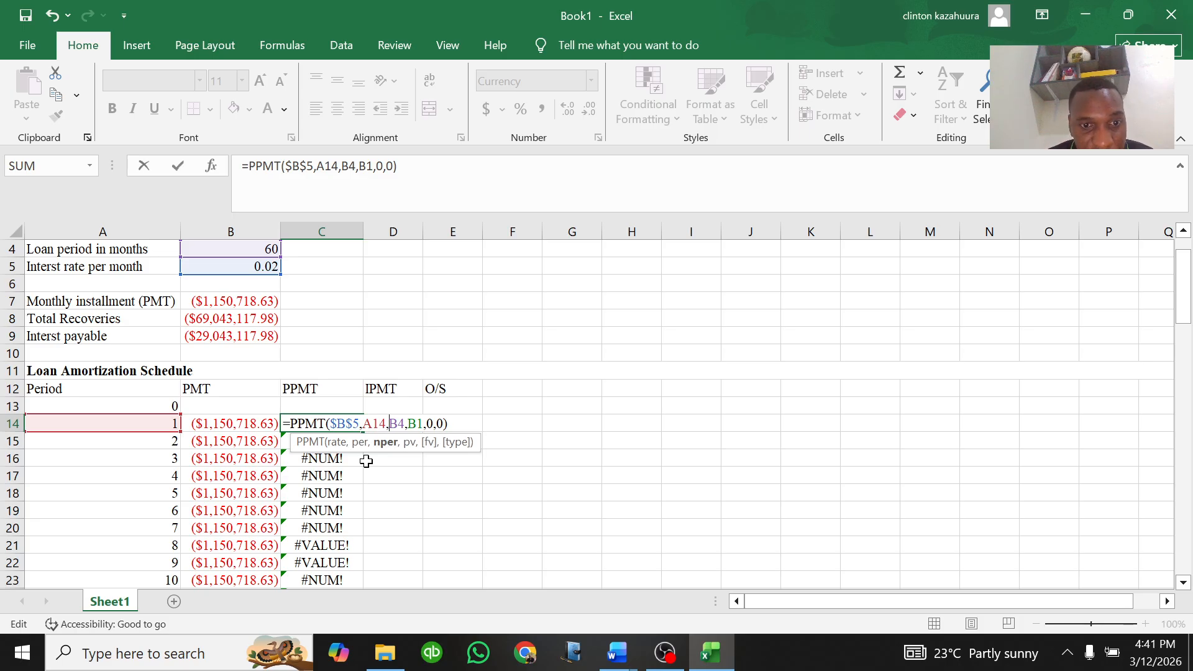
type("$B")
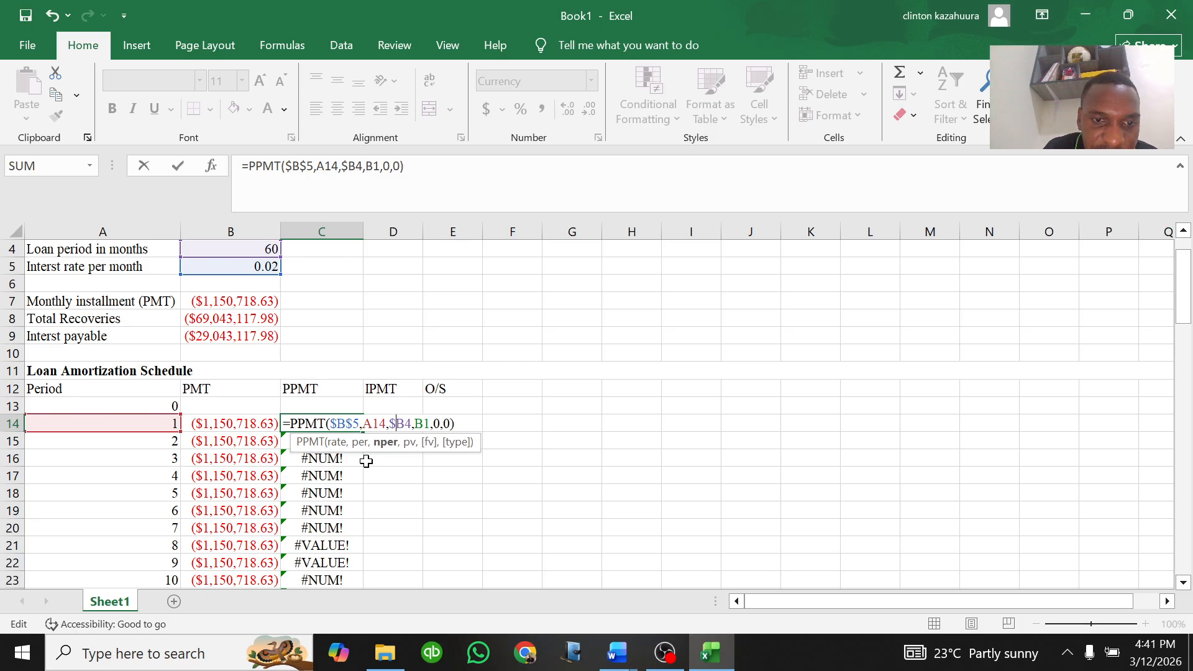
type("$")
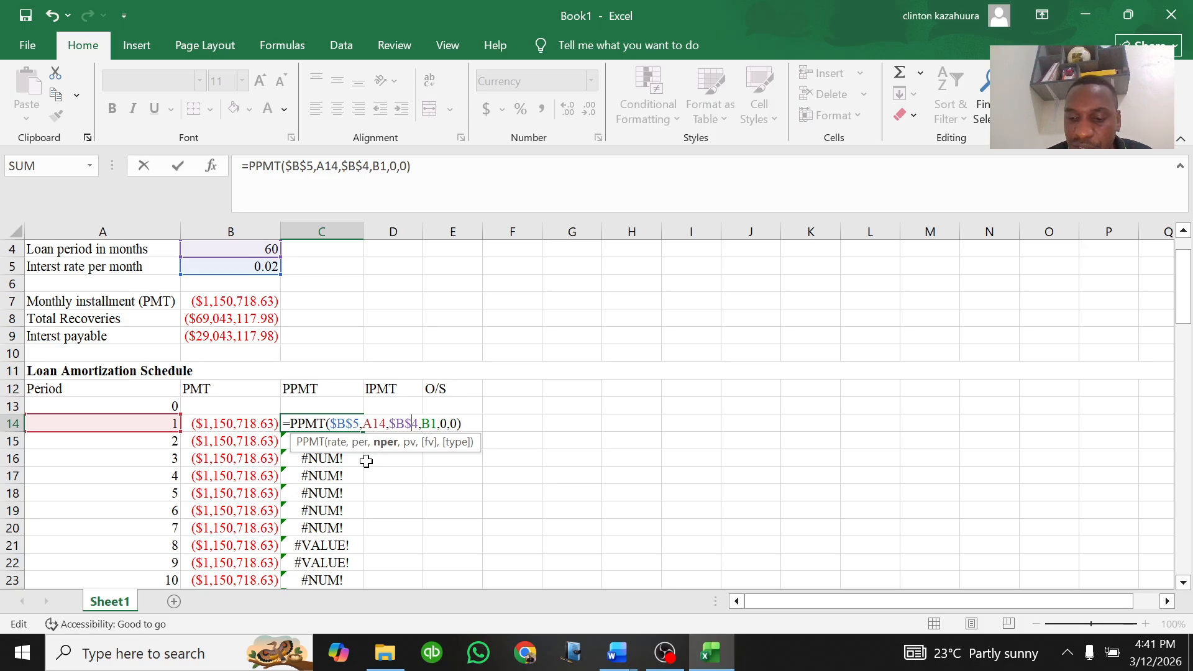
key("Right")
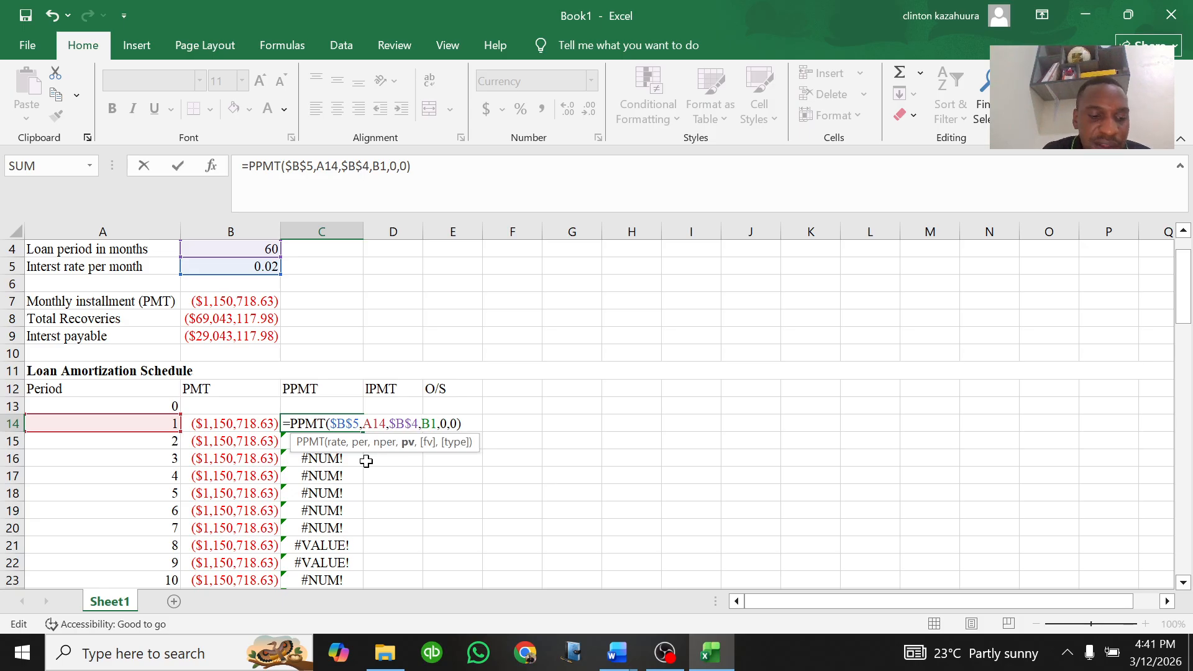
type("$B")
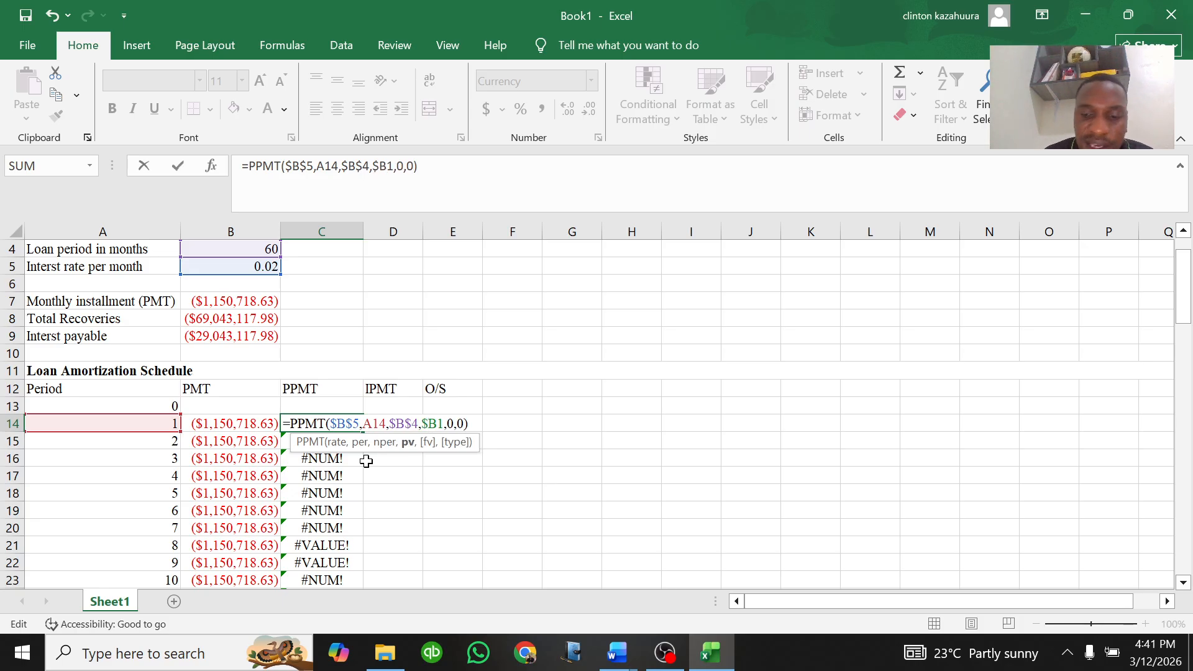
type("$")
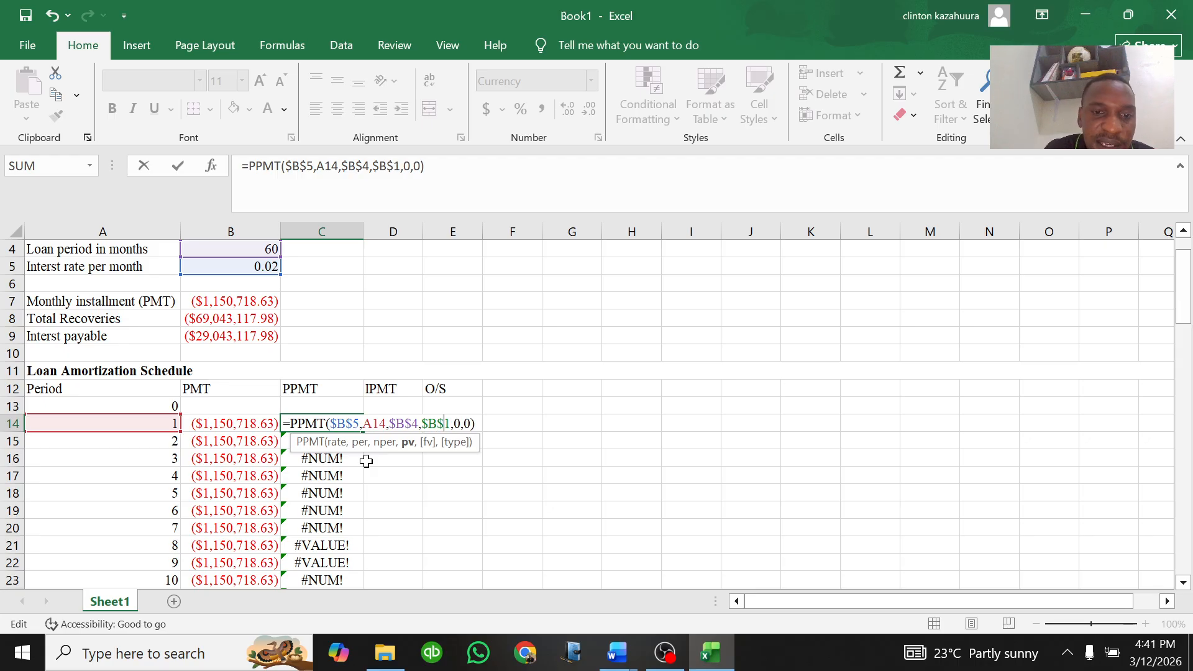
key("Return")
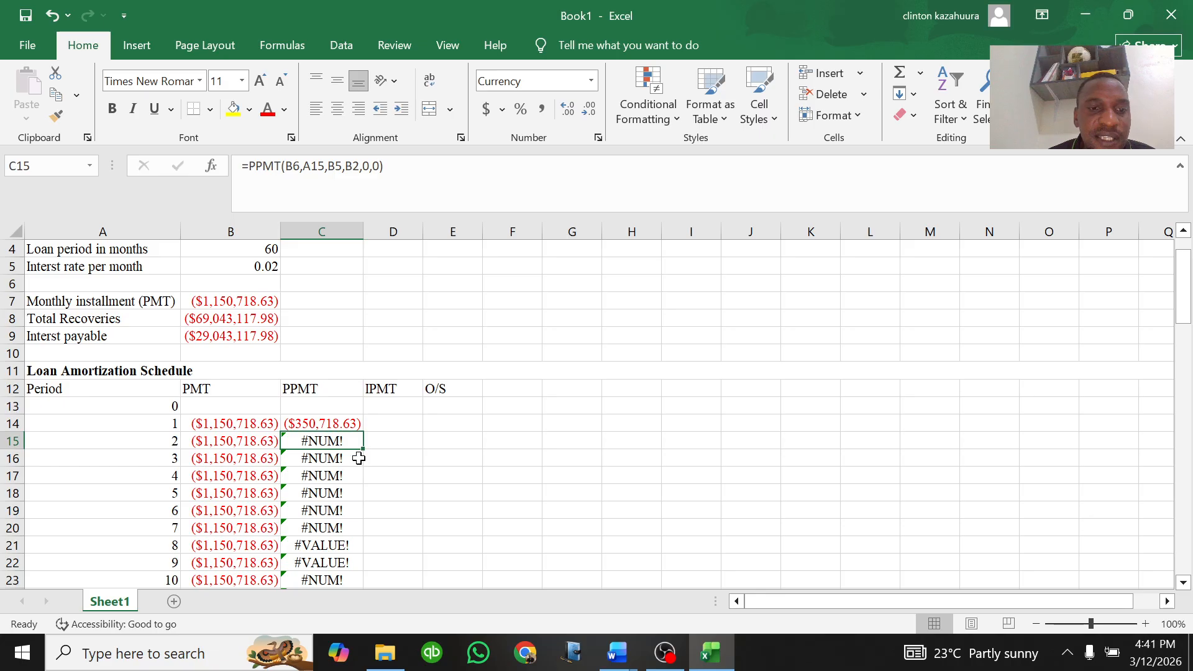
Step: Fill the corrected C14 PPMT formula down through row 73 and autofit column C's width
left_click(336, 420)
double_click(361, 432)
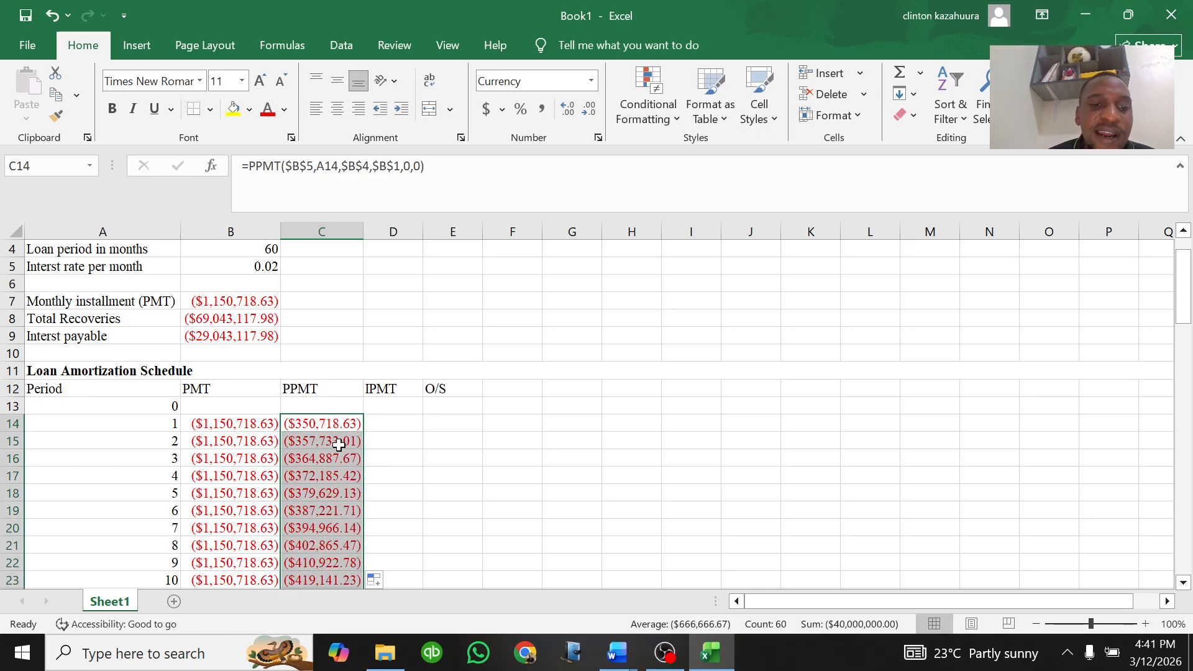
scroll(338, 445, "down", 19)
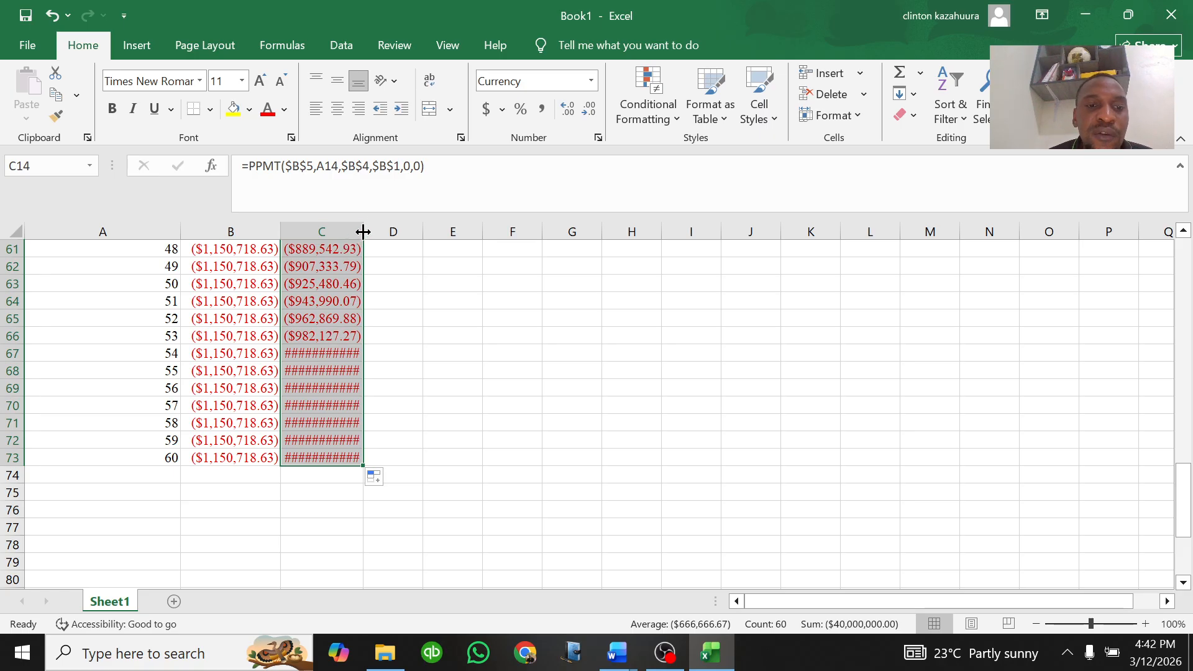
double_click(363, 232)
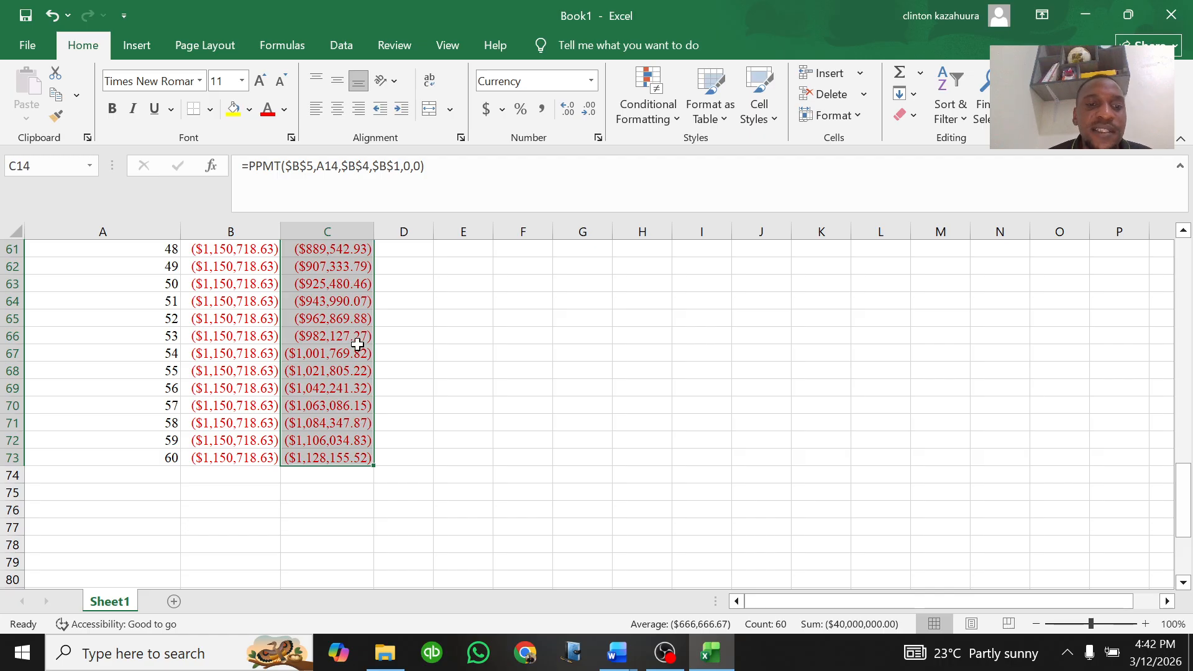
Step: Start an IPMT formula in D14 with rate B5, period A14 and number of periods B4
scroll(336, 361, "up", 13)
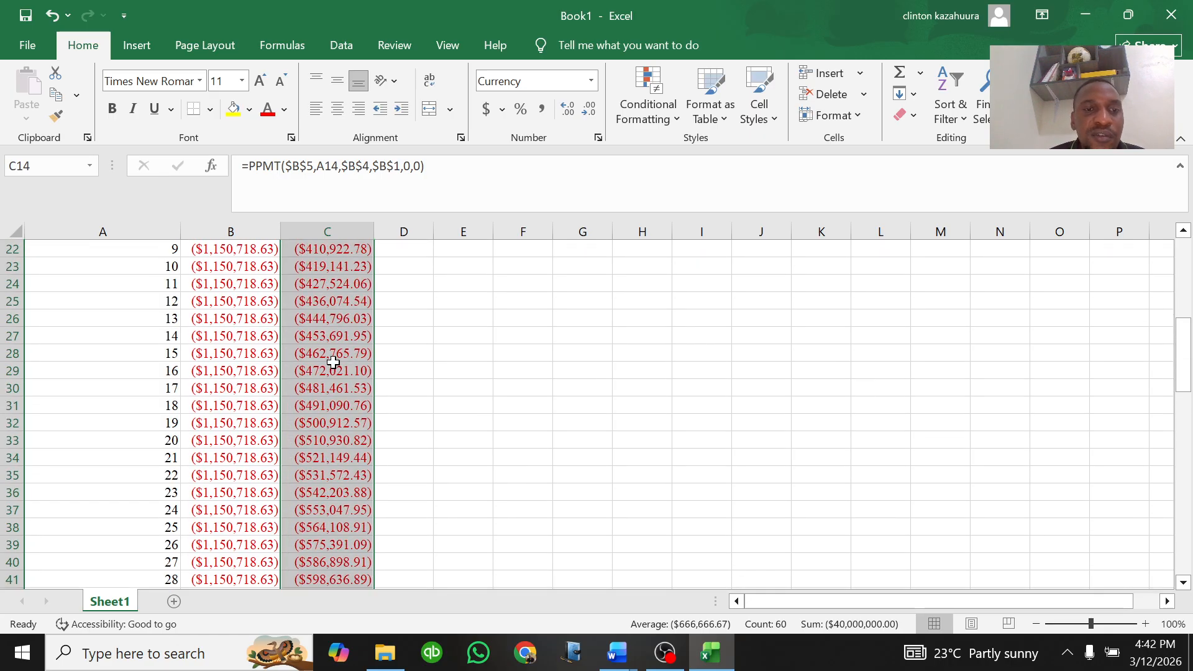
scroll(334, 362, "up", 7)
scroll(323, 367, "down", 2)
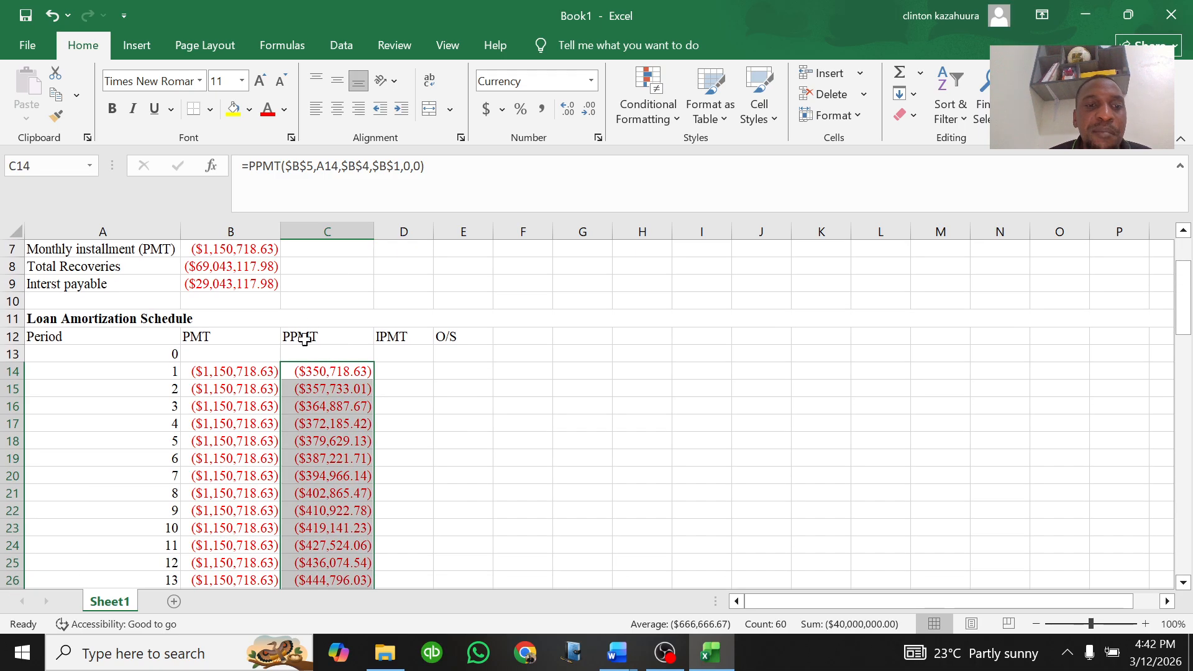
left_click(334, 369)
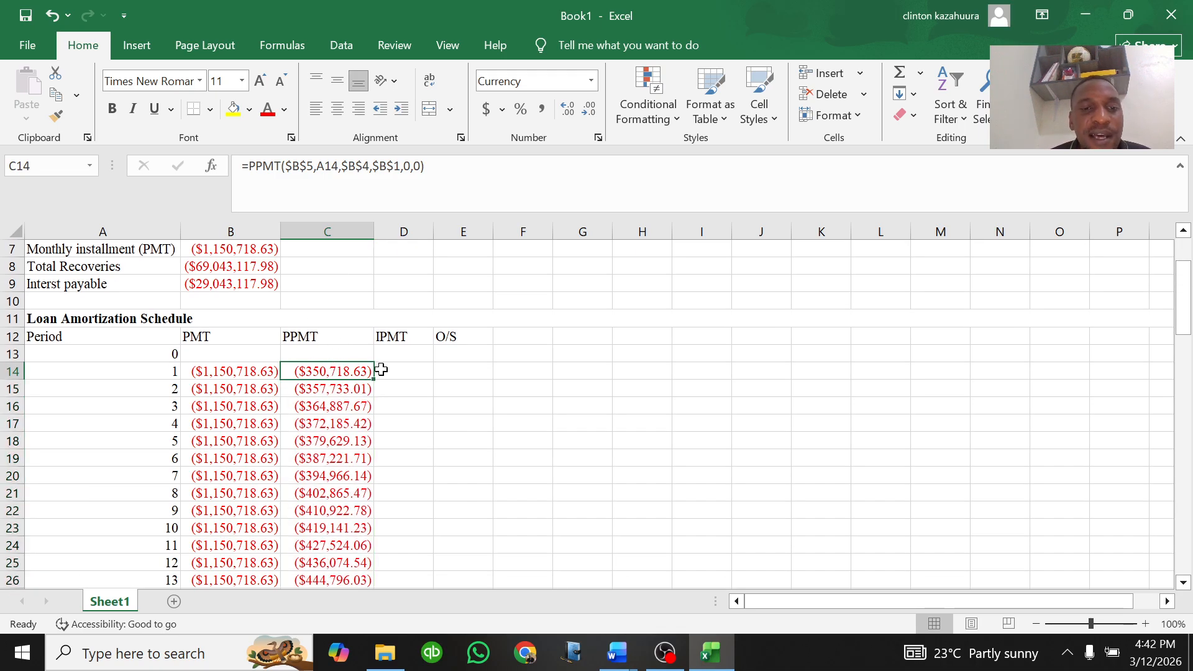
left_click(381, 369)
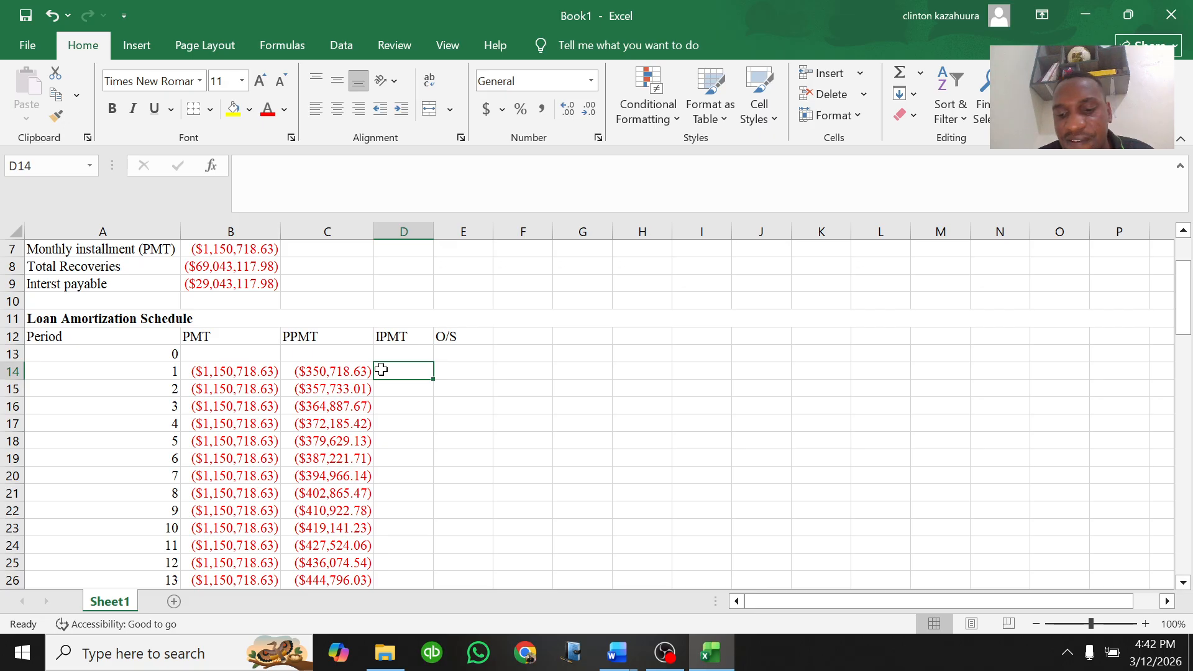
type("=")
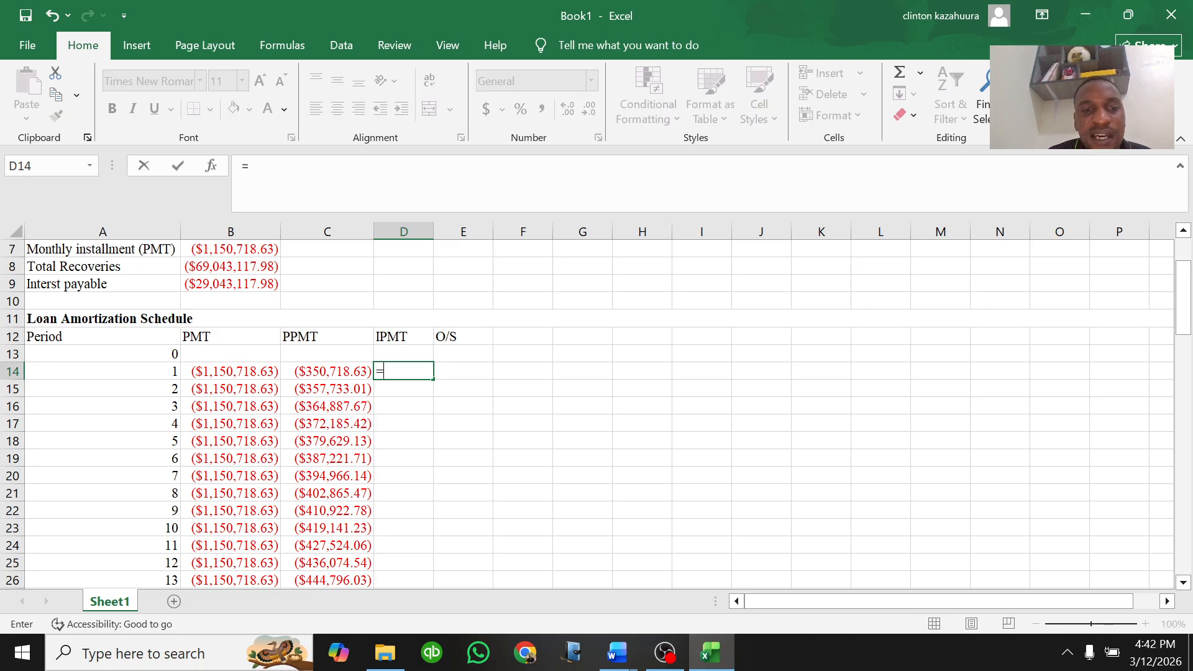
type("IPMT")
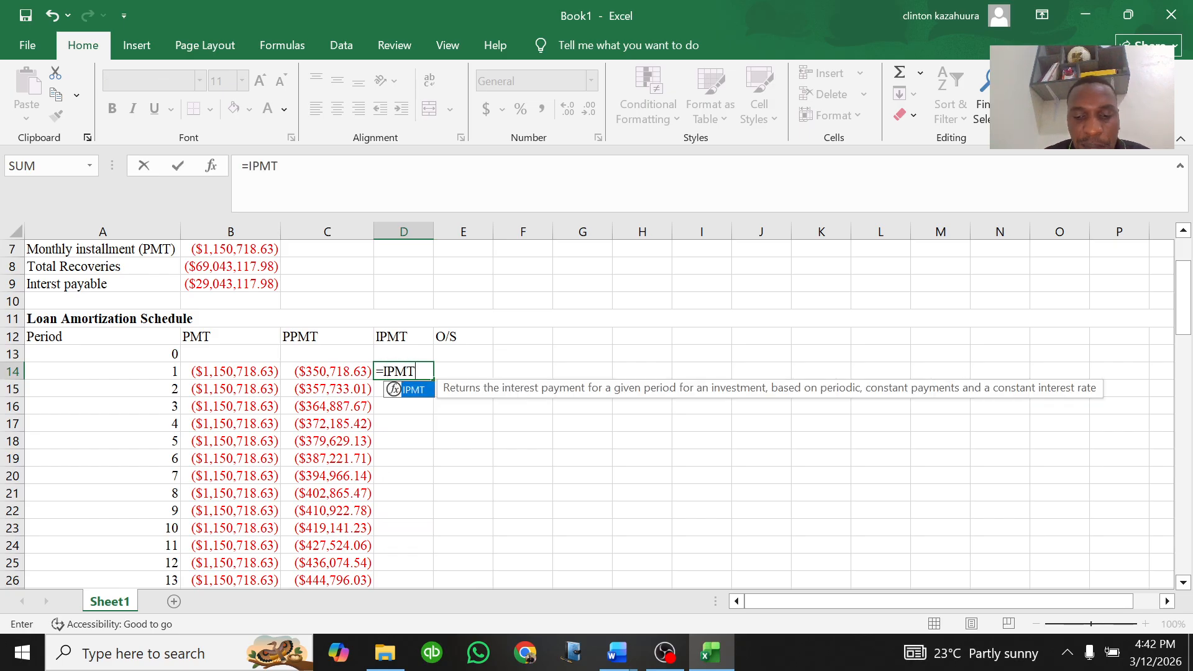
type("(")
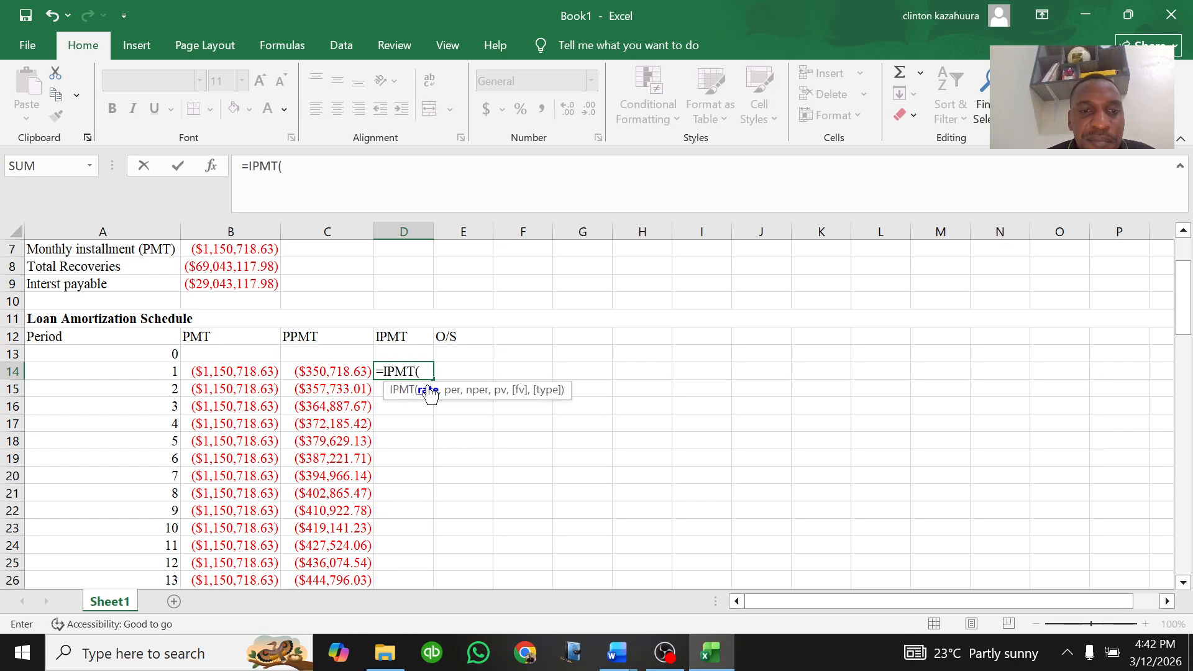
scroll(362, 368, "up", 2)
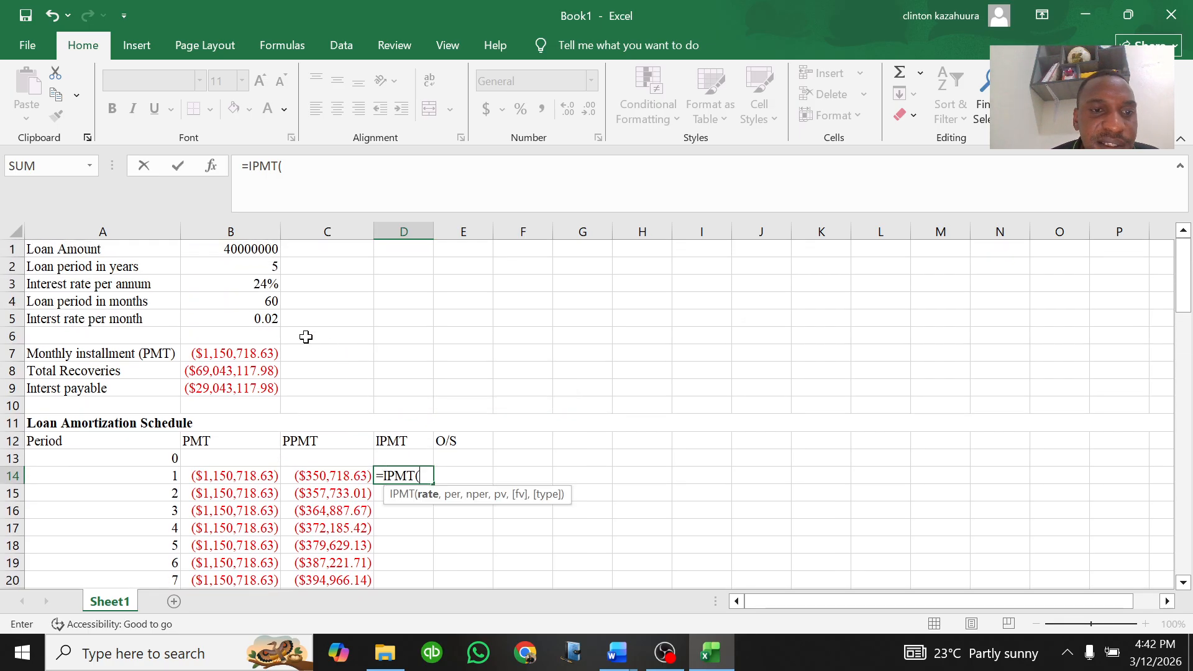
left_click(249, 319)
type(",")
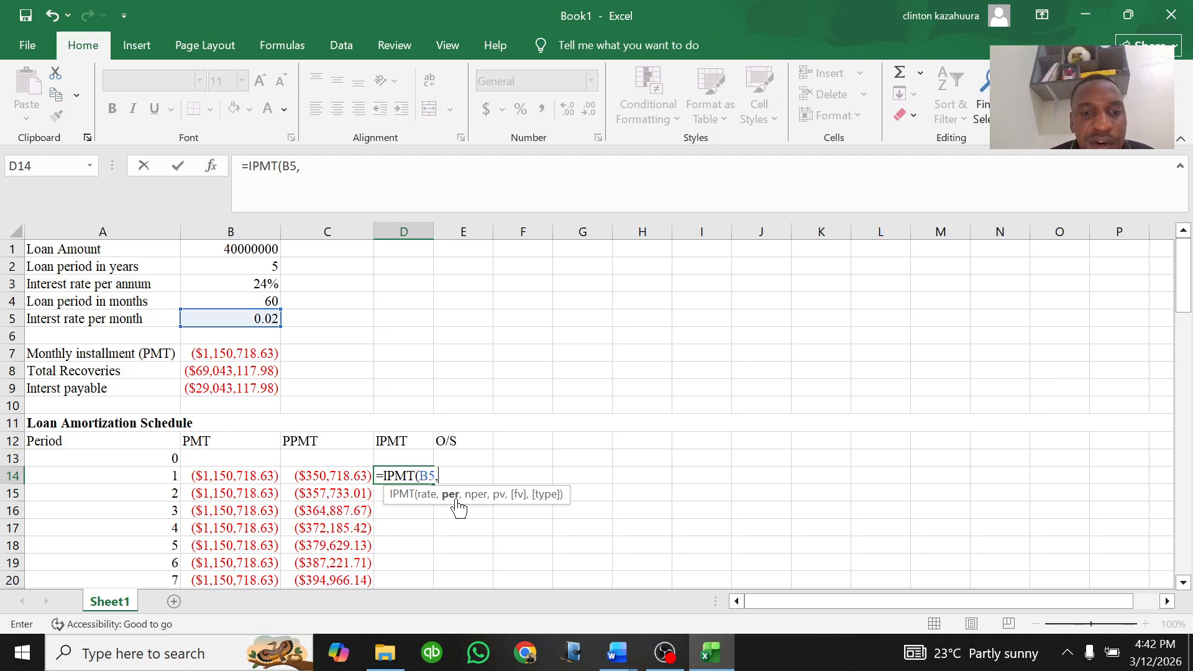
left_click(156, 475)
type(",")
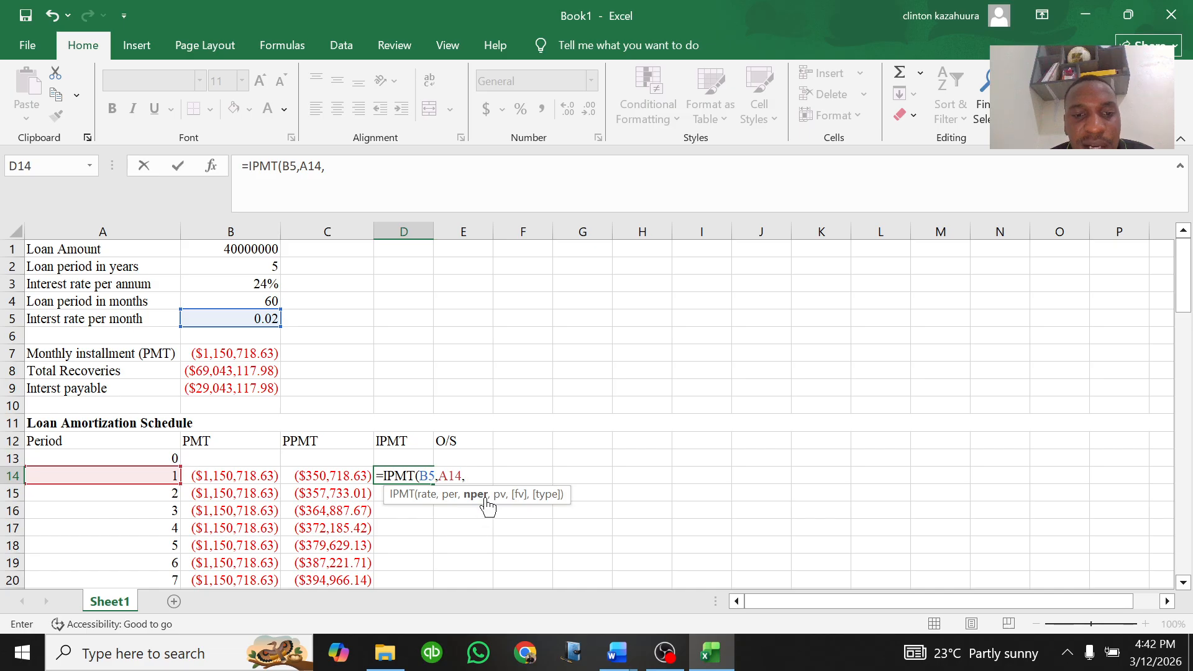
left_click(265, 301)
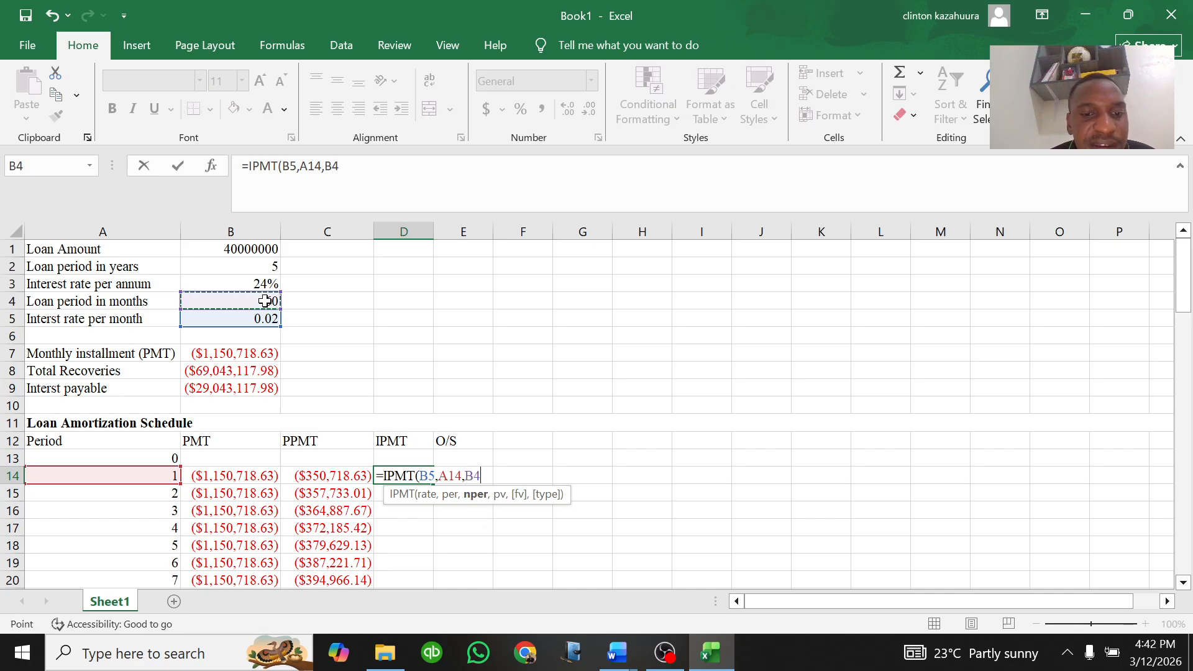
type(",")
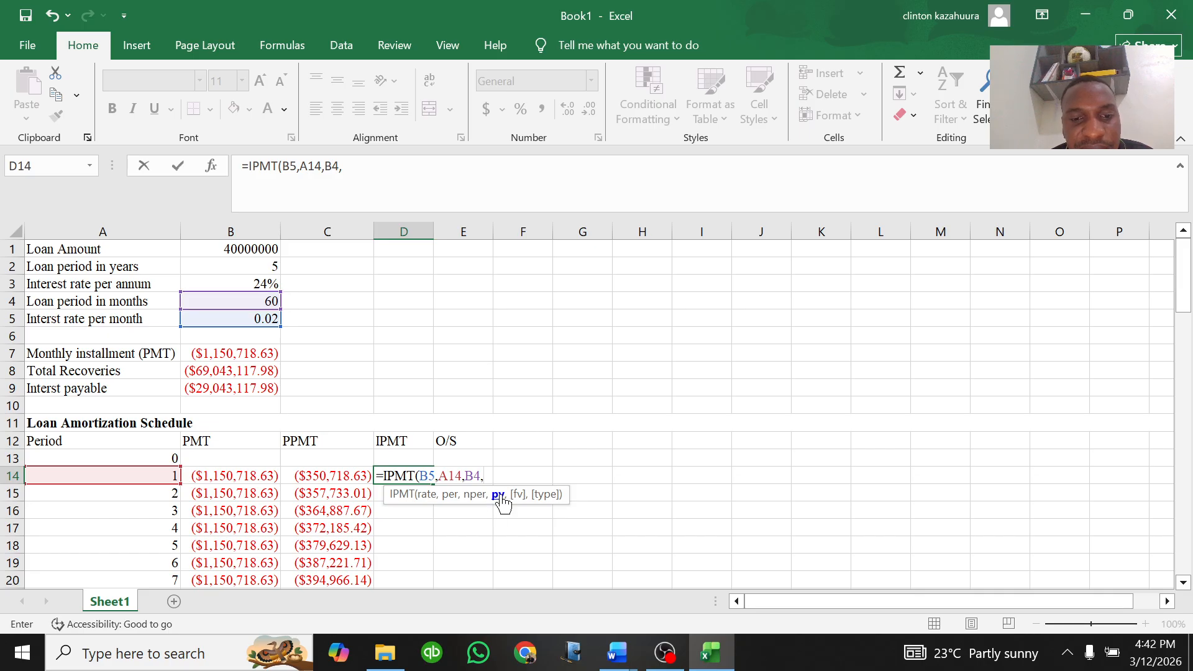
Step: Complete the D14 IPMT formula with B1 as present value and 0 for fv and type
left_click(253, 249)
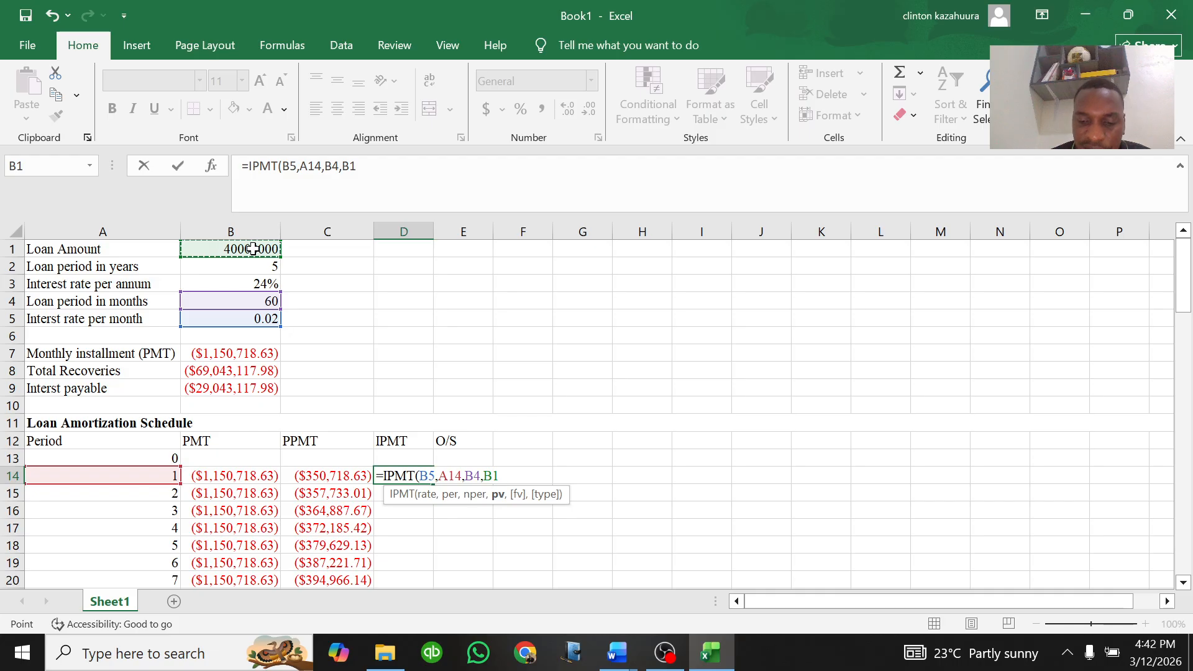
type(",")
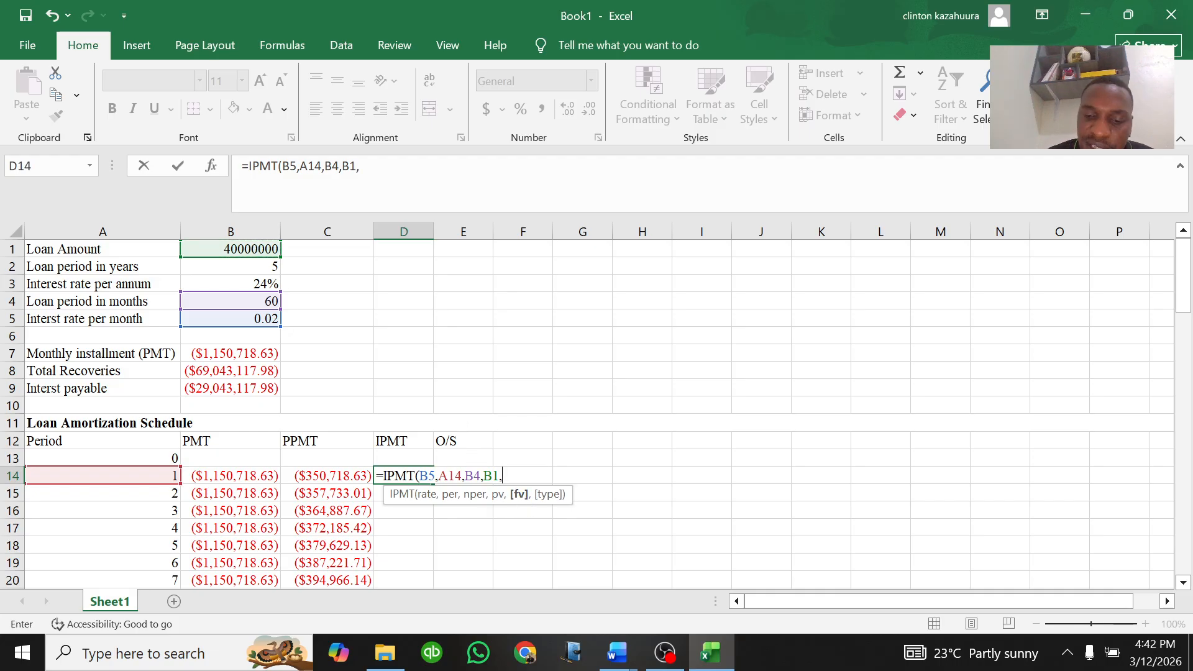
type("0")
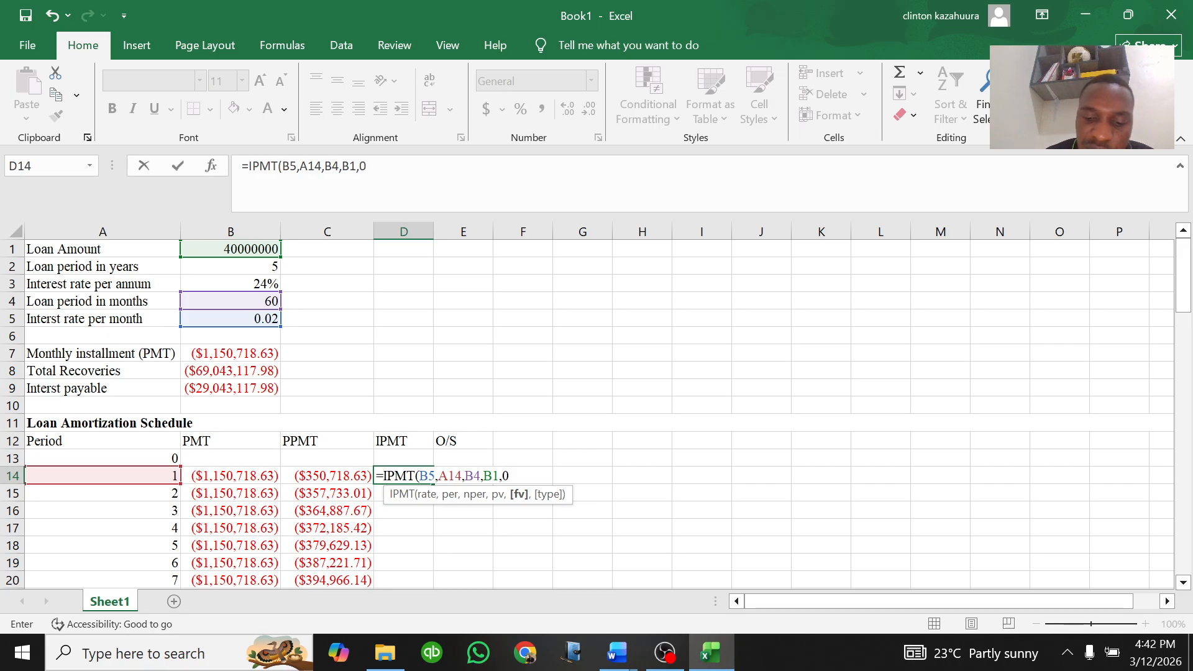
type(",")
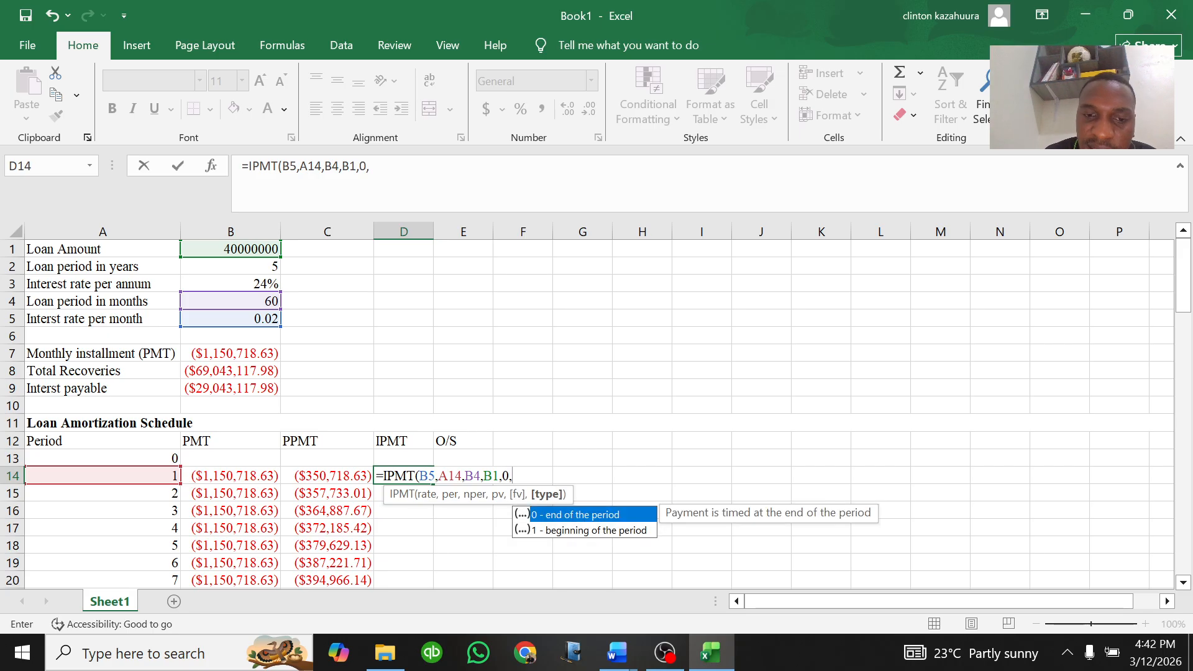
type("0)")
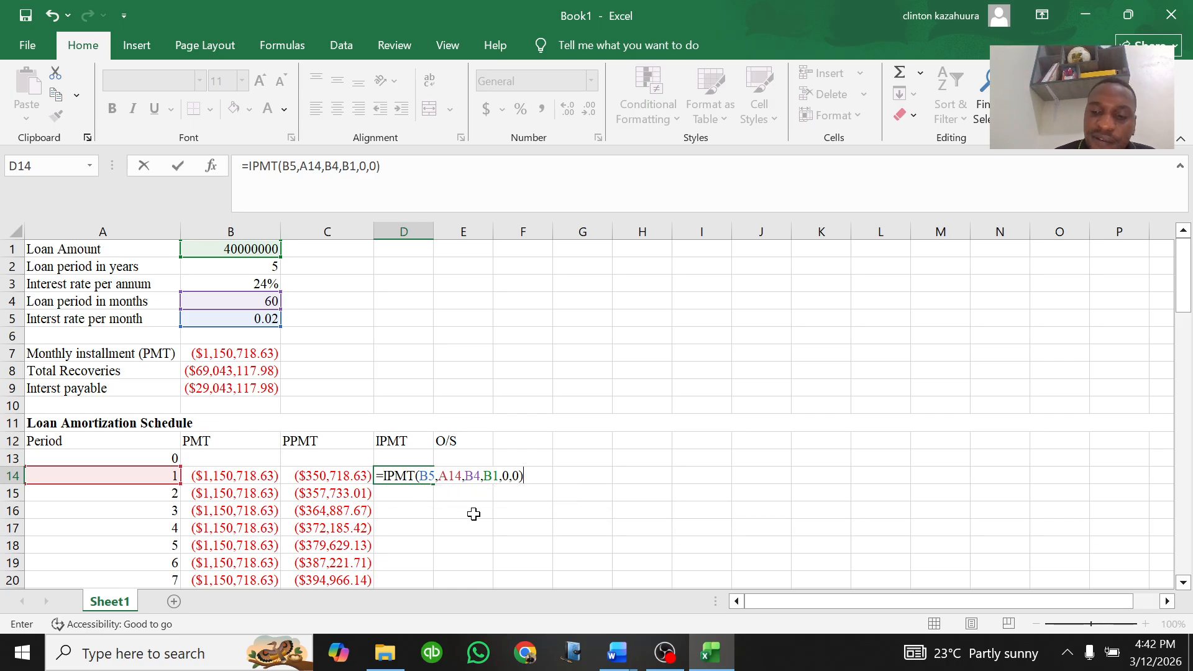
key("Return")
Step: Fill the D14 IPMT formula down the IPMT column through row 73
left_click(416, 477)
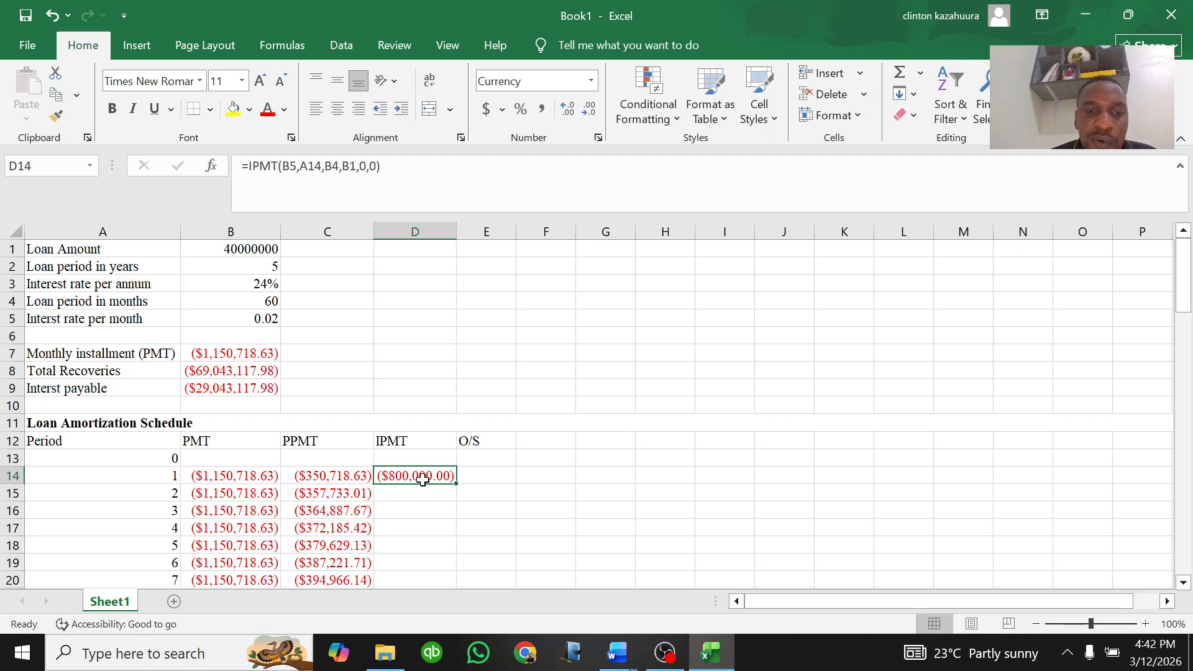
double_click(456, 482)
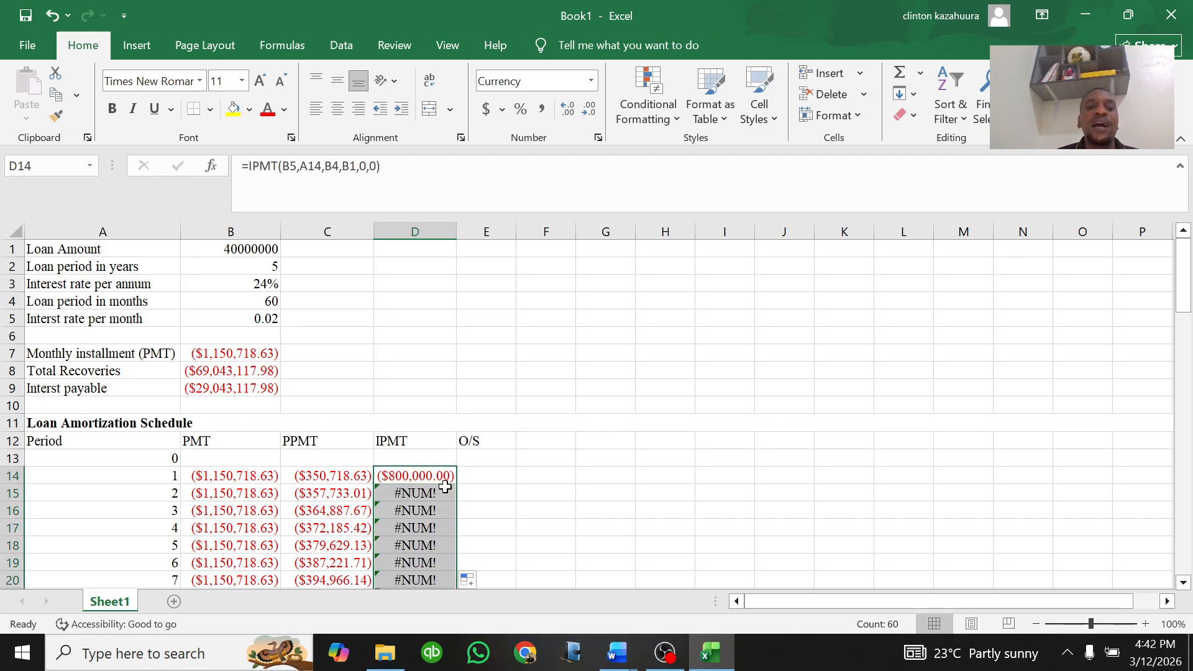
scroll(442, 492, "down", 2)
scroll(442, 493, "down", 17)
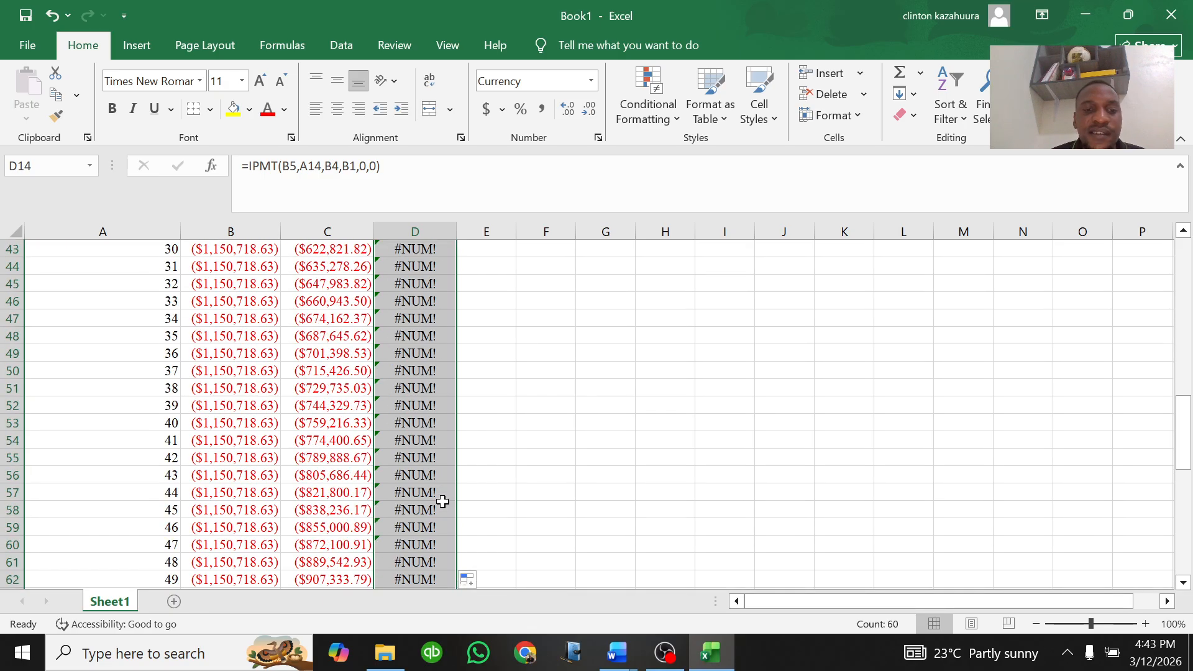
scroll(443, 501, "up", 17)
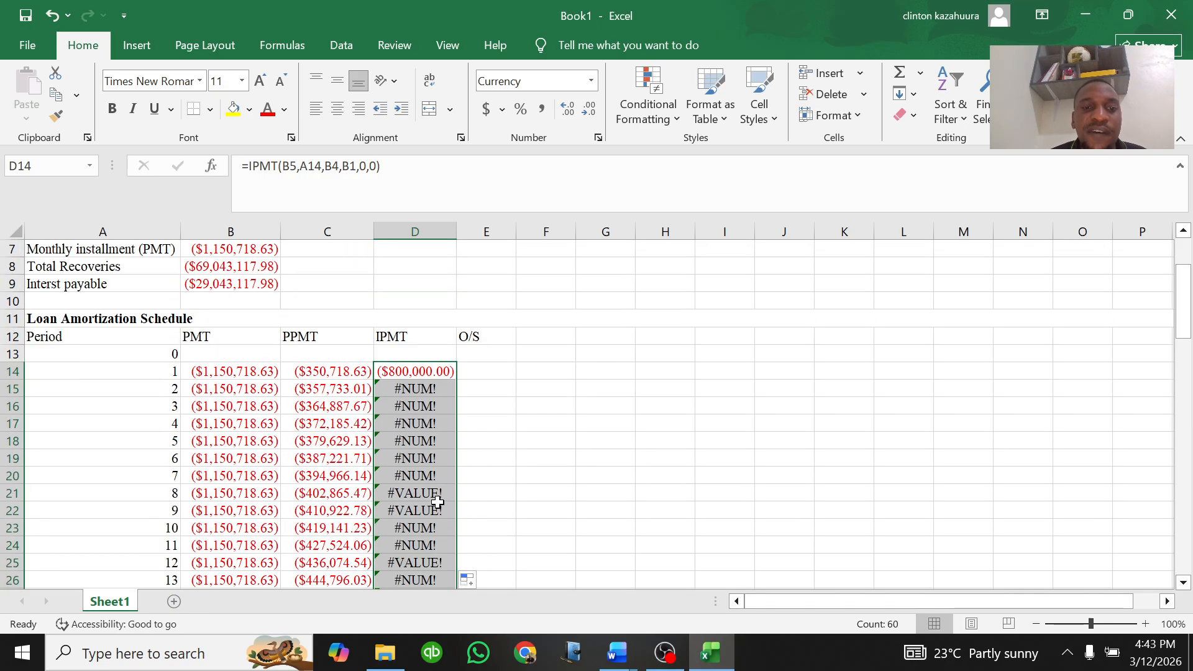
Step: Edit the D14 IPMT formula to make the B5, B4 and B1 references absolute
double_click(414, 371)
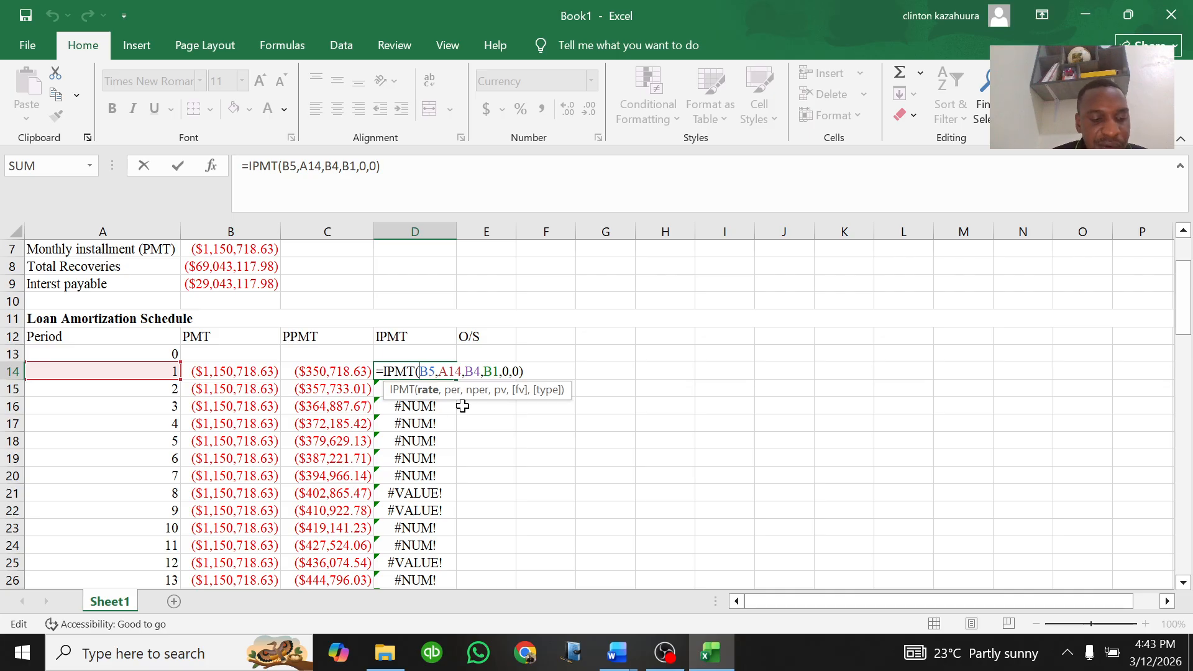
type("$B")
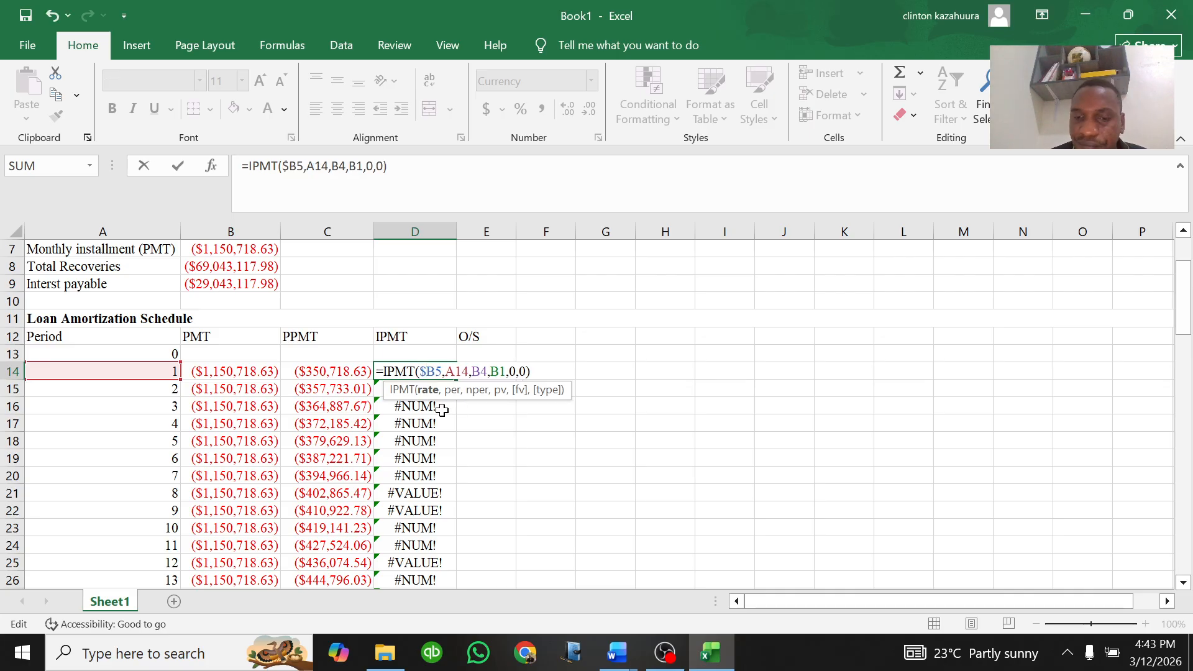
type("$")
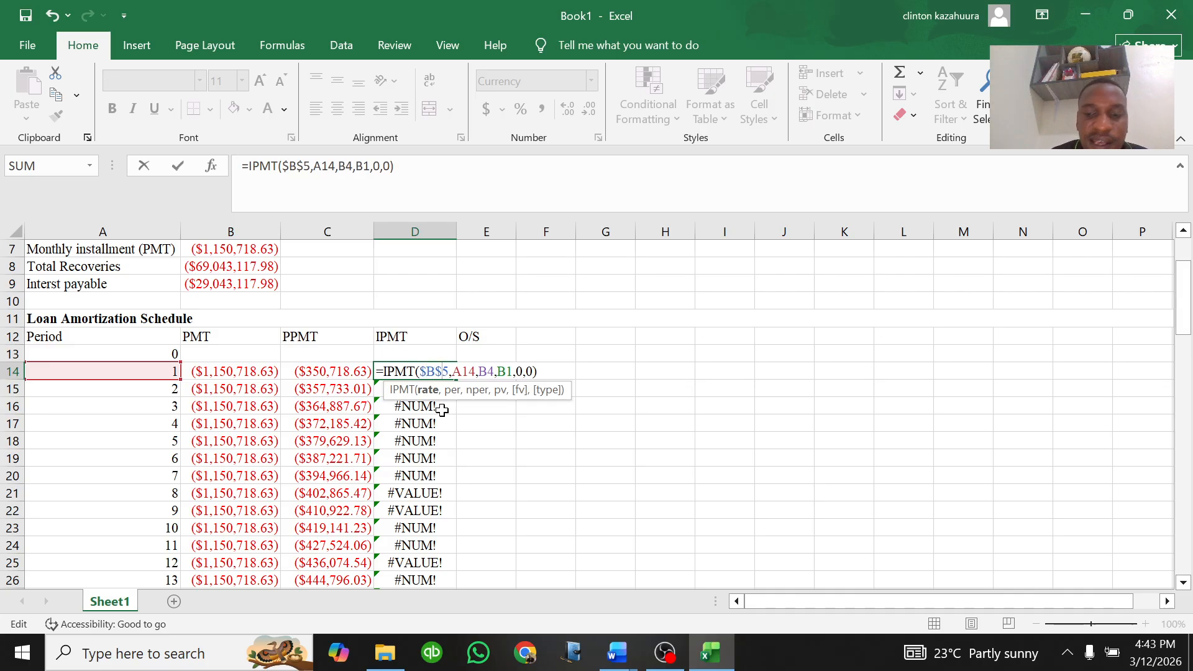
key("Right")
key("Right")
type("$")
key("Right")
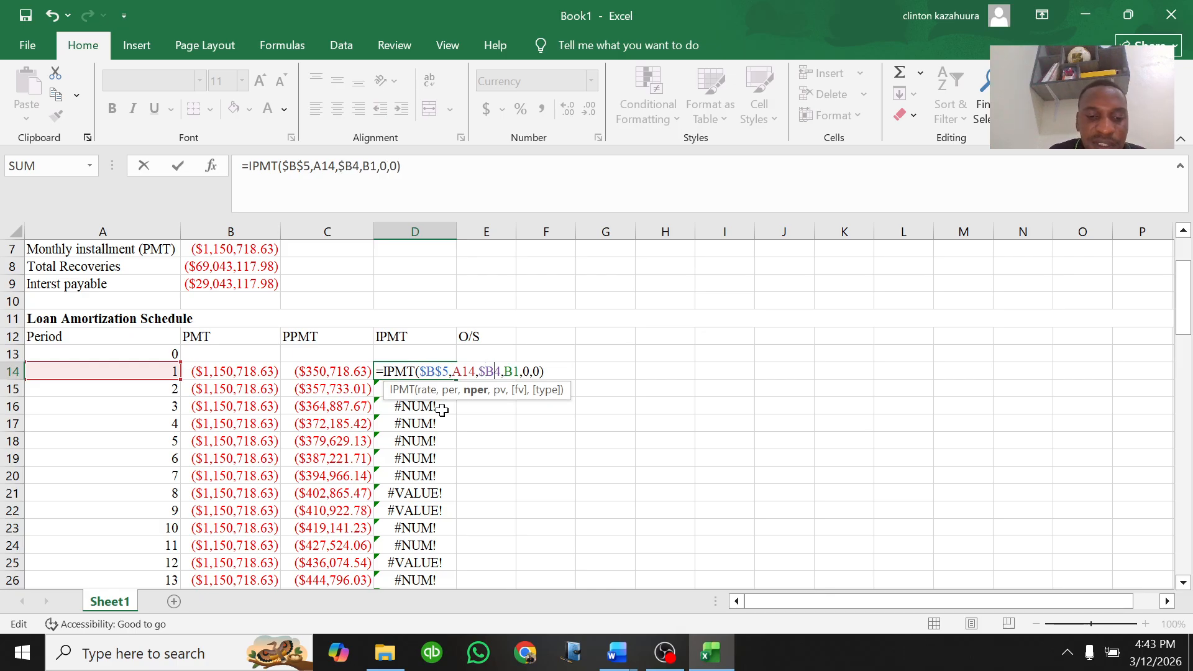
type("$")
key("Right")
type("$B#")
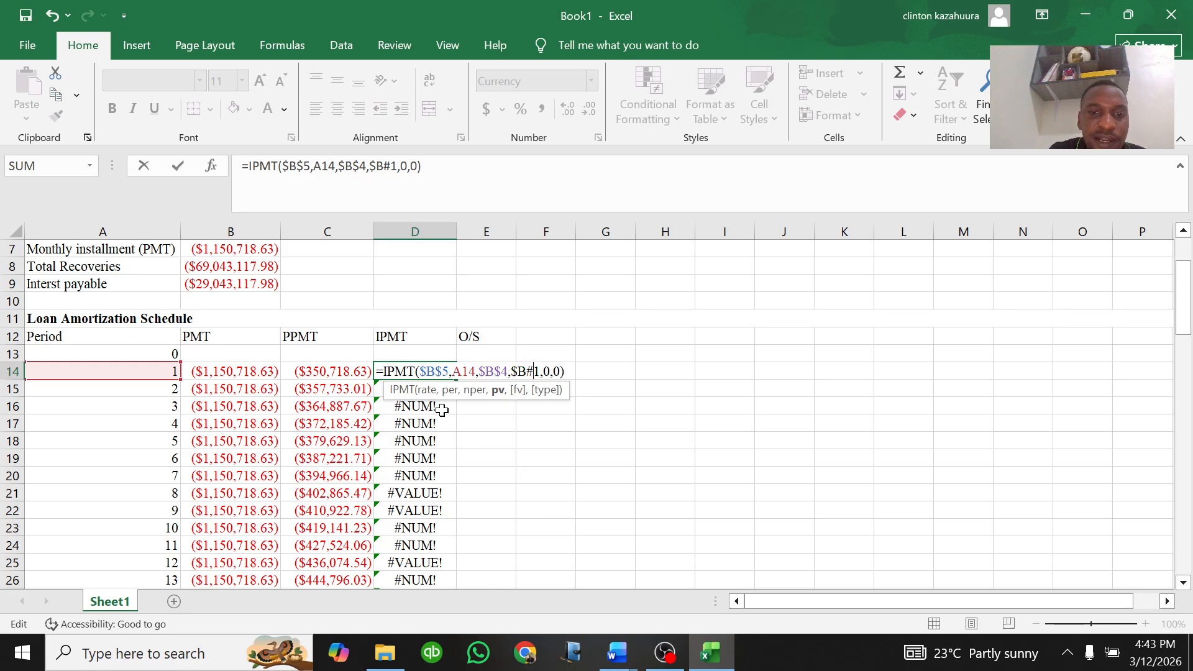
key("BackSpace")
type("$")
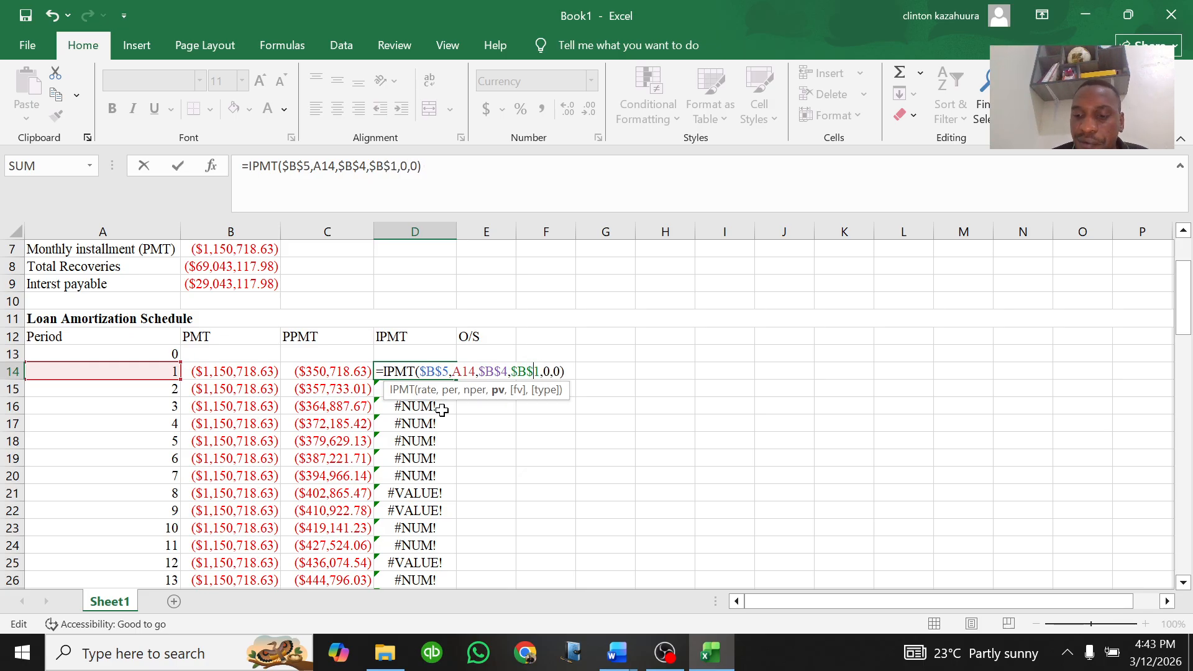
key("Return")
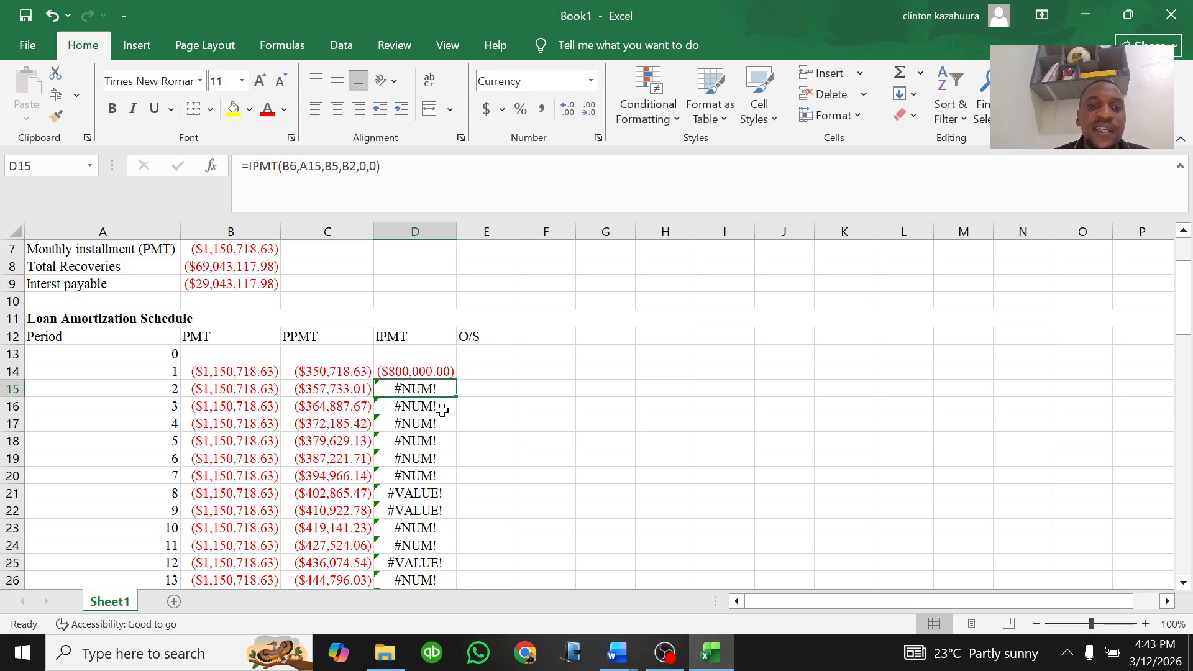
Step: Fill the corrected D14 IPMT formula down the IPMT column through row 73
left_click(413, 373)
double_click(456, 379)
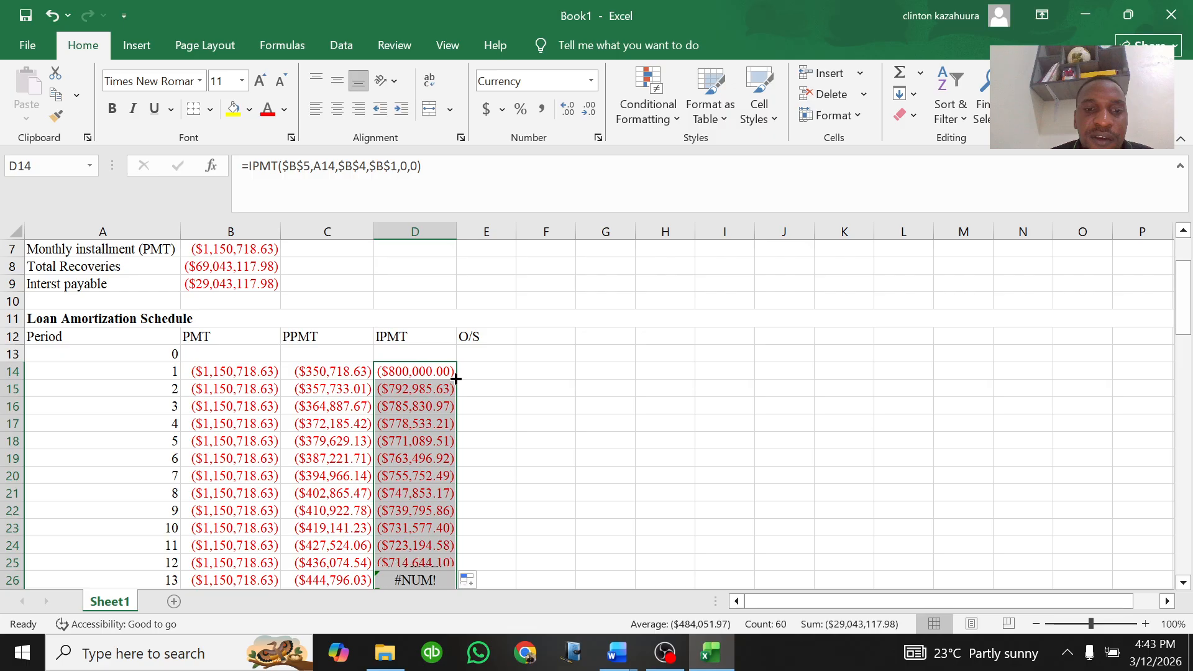
left_click(434, 404)
scroll(429, 379, "down", 10)
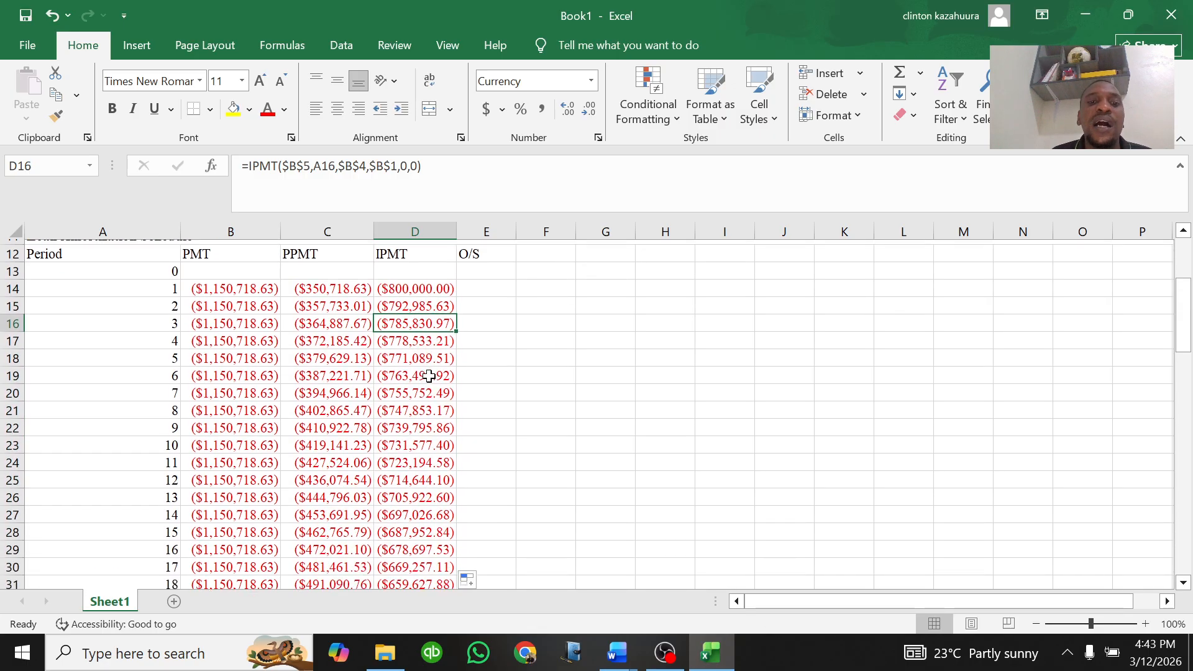
scroll(426, 339, "down", 10)
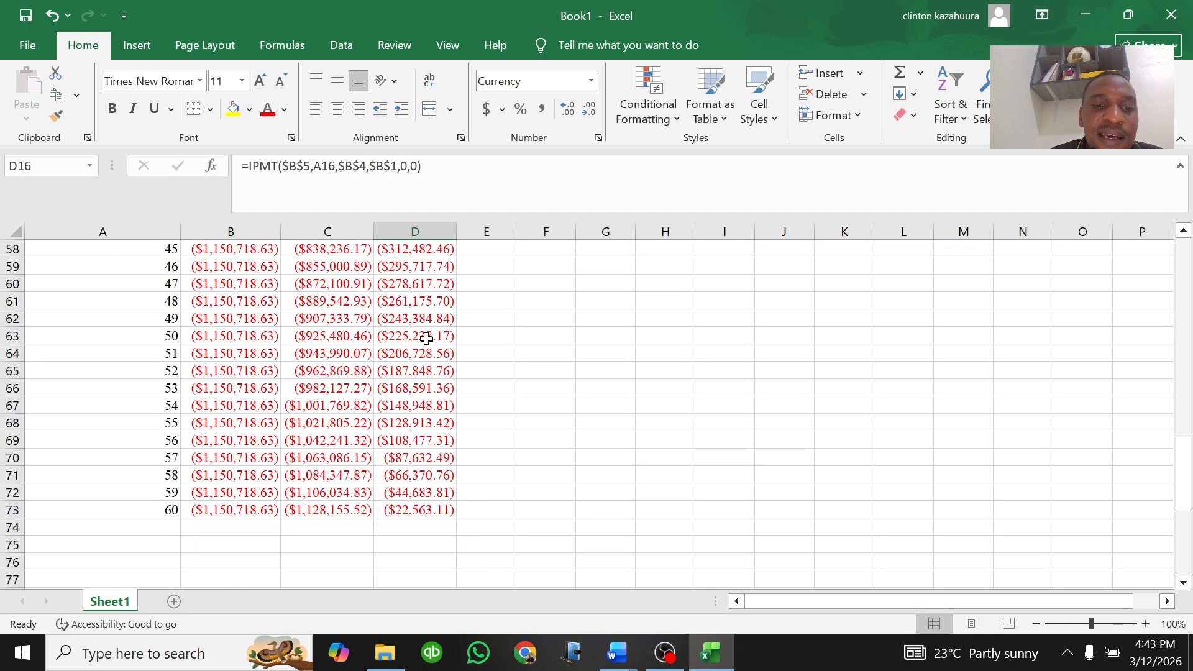
Step: Inspect the formulas in the last IPMT cell and in the first-period PMT, PPMT and IPMT cells
left_click(421, 354)
scroll(419, 355, "up", 15)
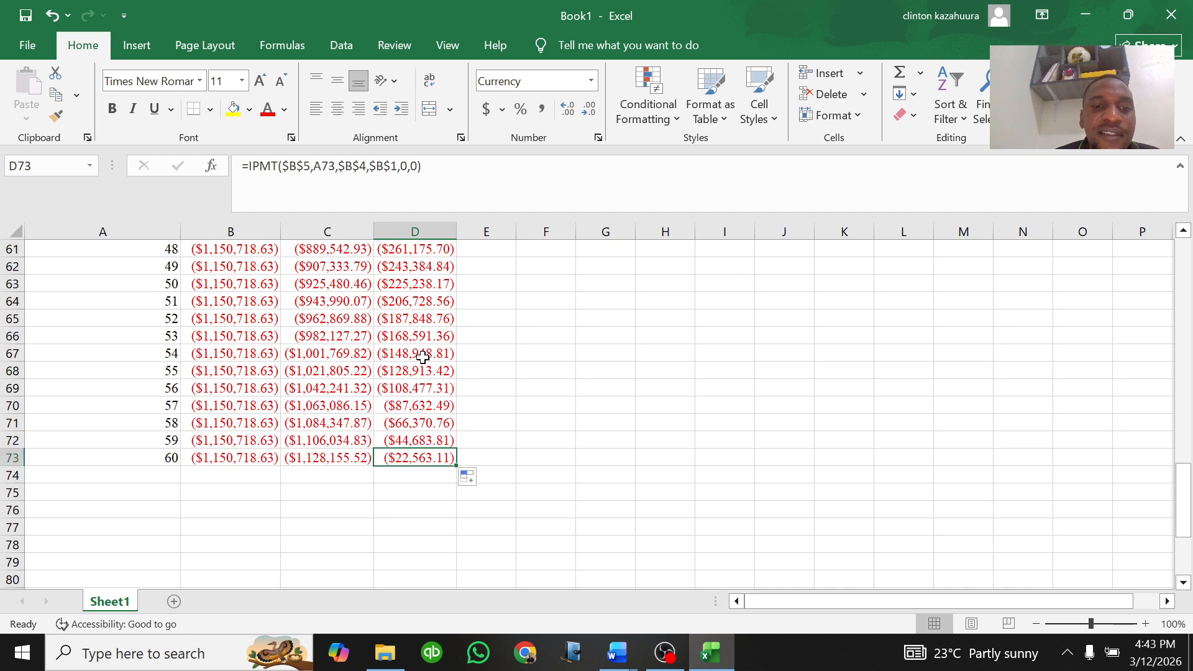
scroll(417, 357, "up", 4)
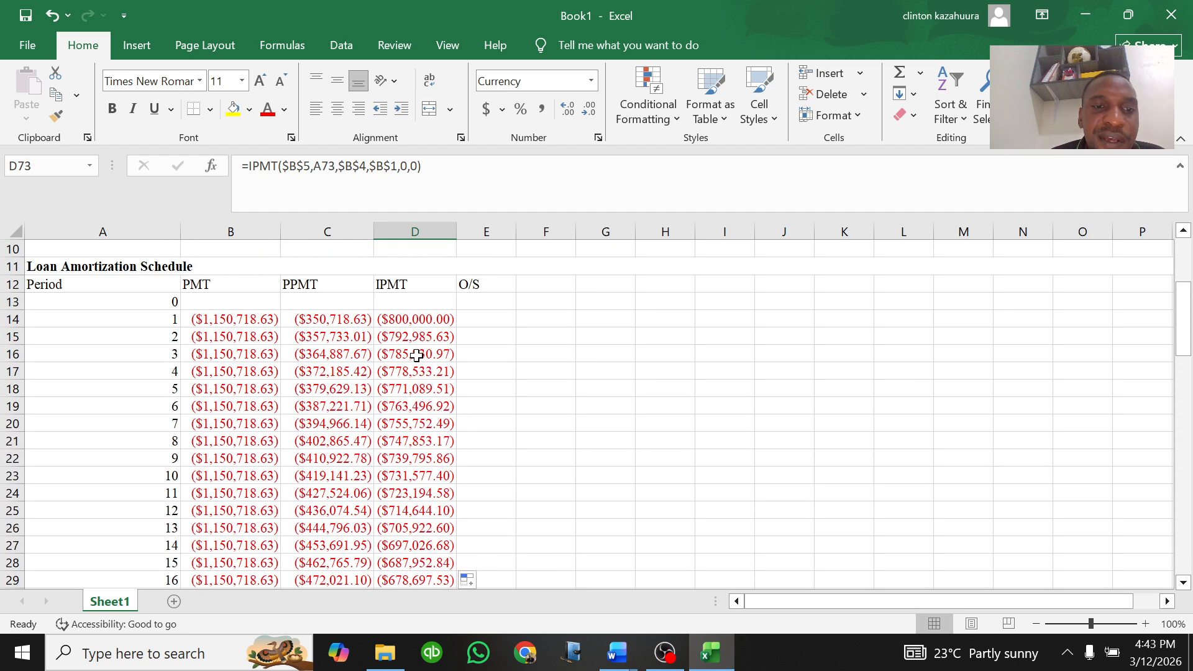
left_click(333, 322)
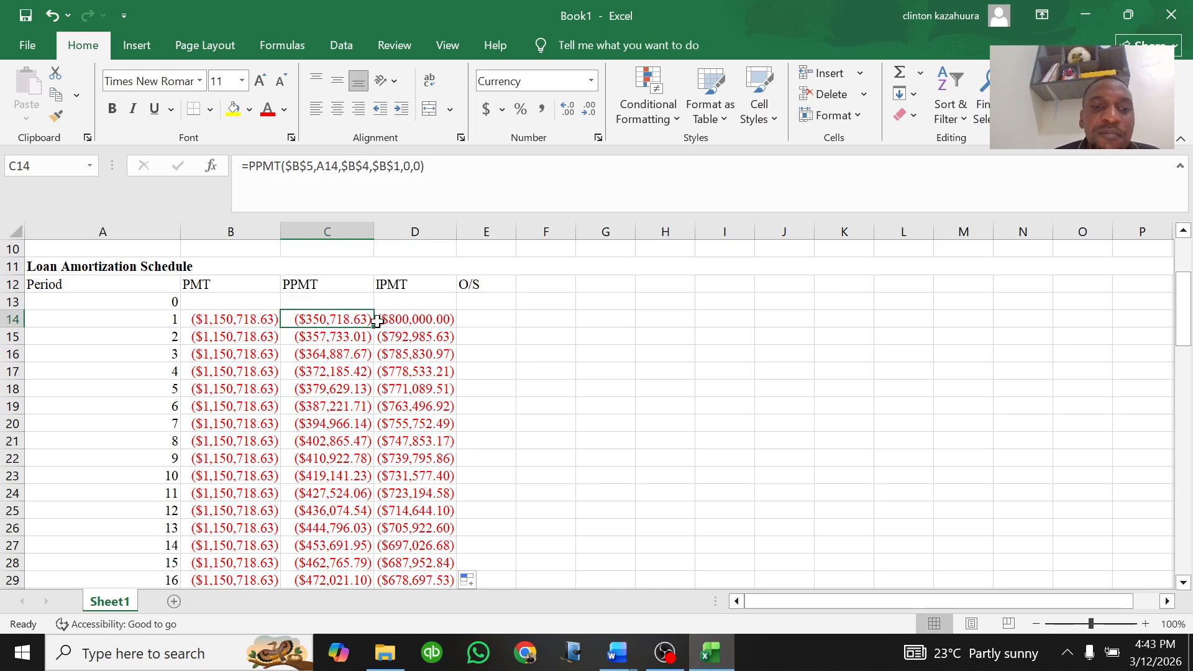
left_click(399, 322)
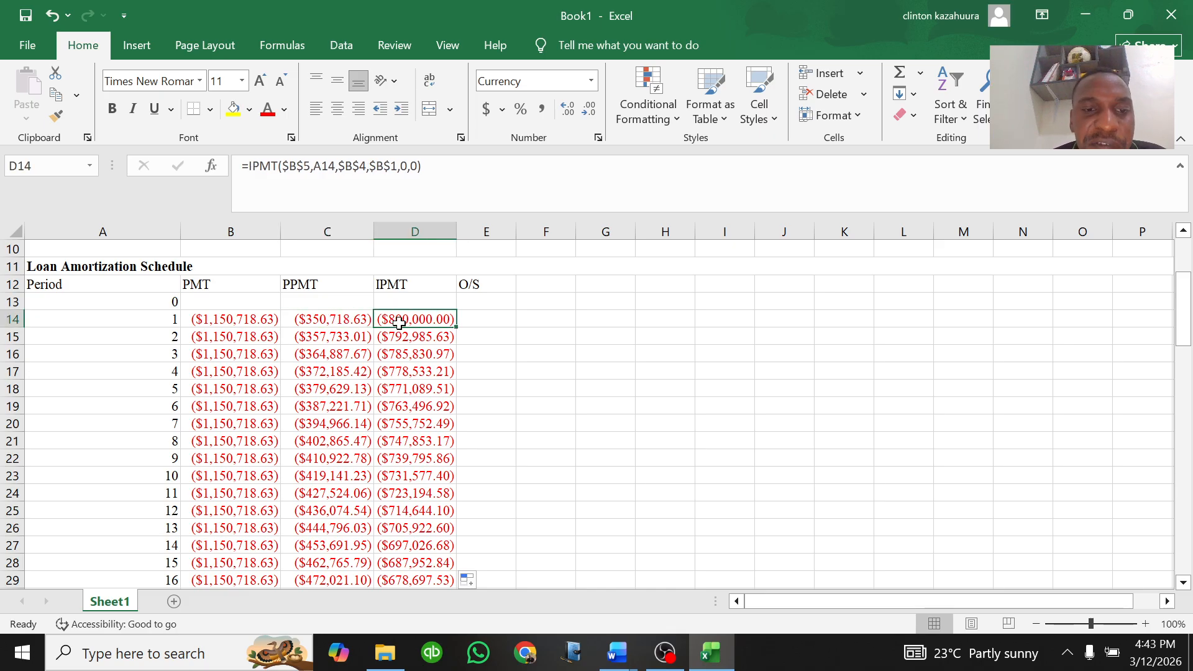
left_click(346, 322)
left_click(244, 320)
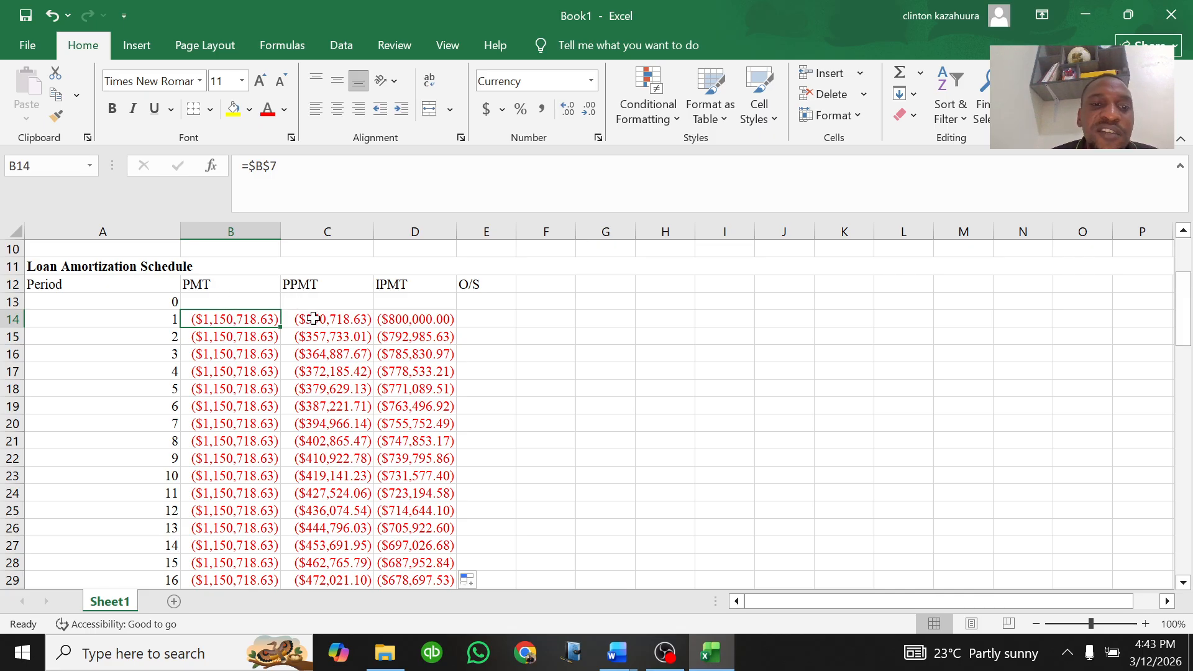
left_click(423, 318)
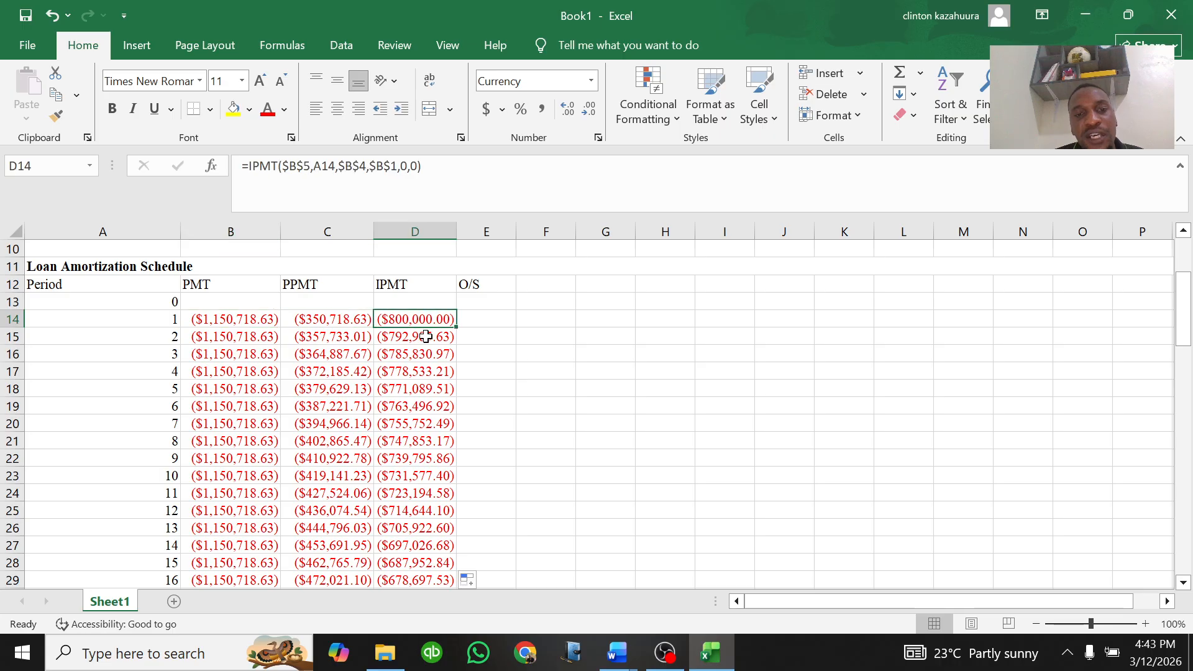
Step: Set the period-0 outstanding balance in E13 to reference the total recoveries in B8
left_click(475, 320)
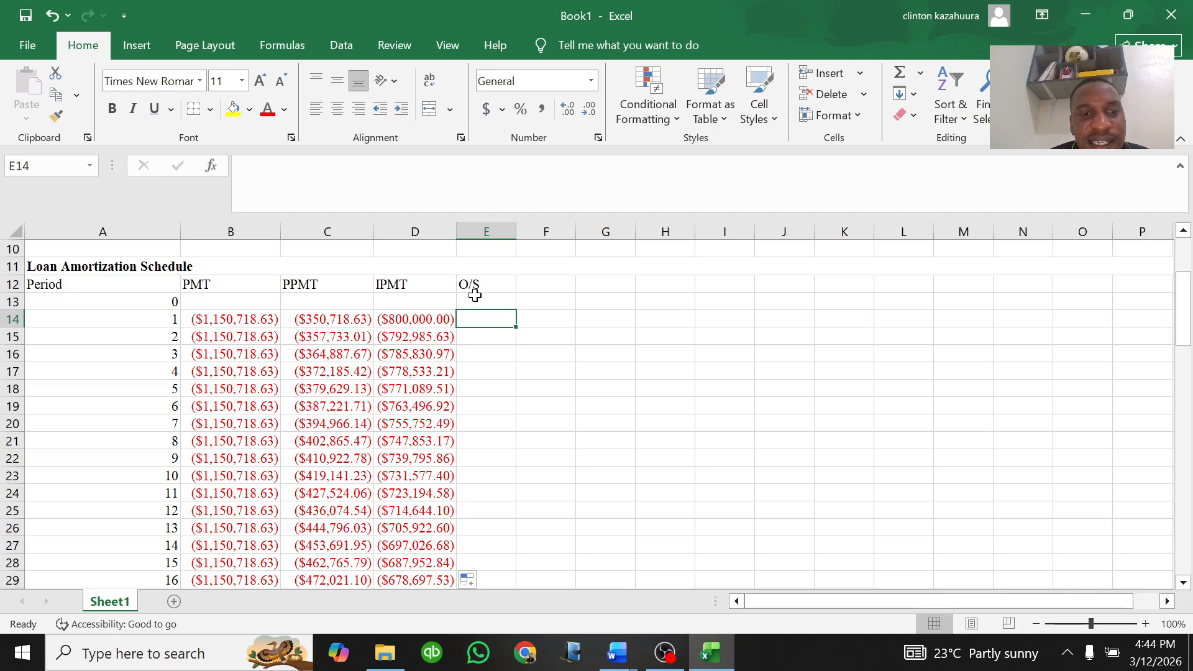
scroll(287, 301, "up", 2)
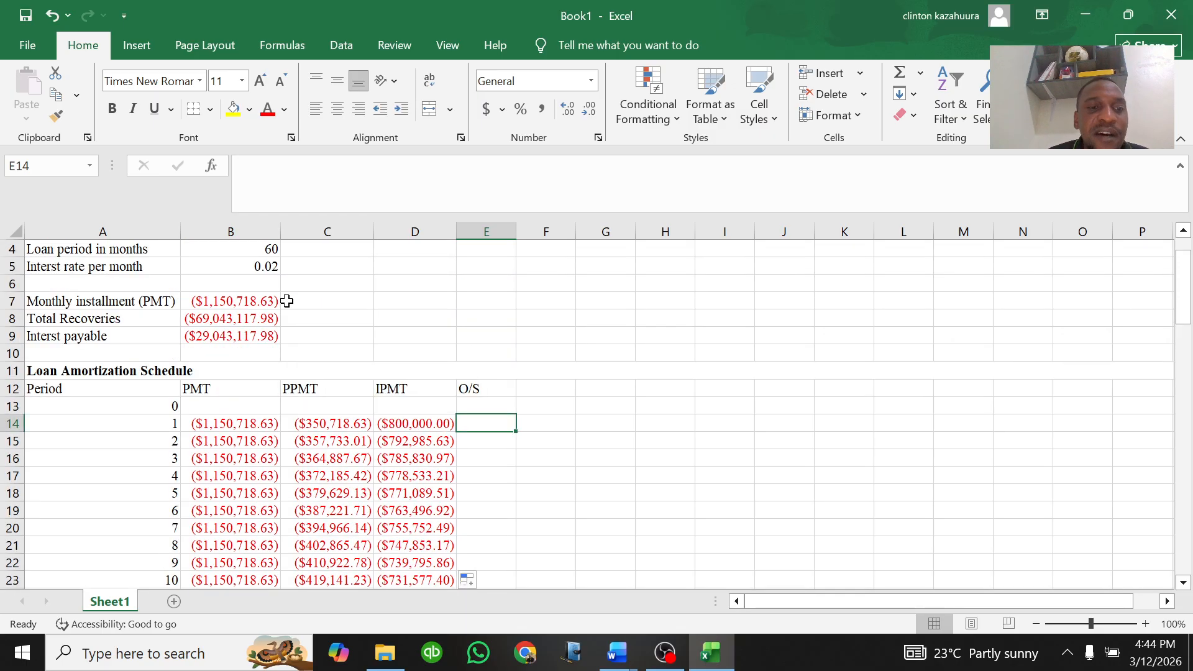
left_click(483, 406)
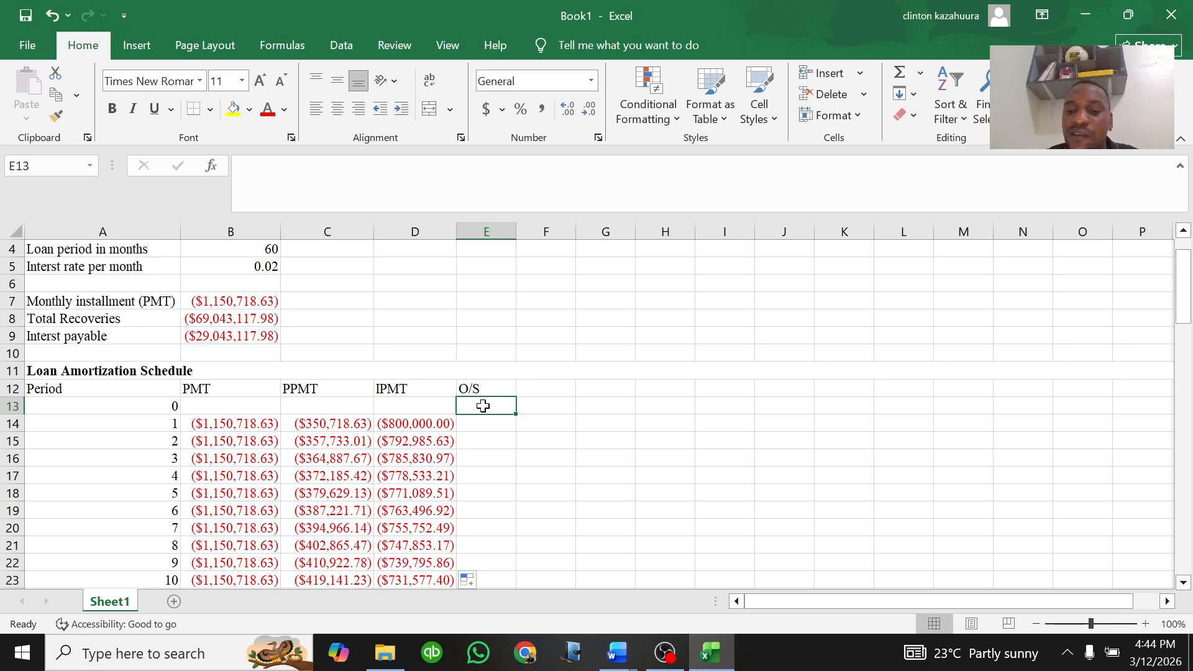
type("=")
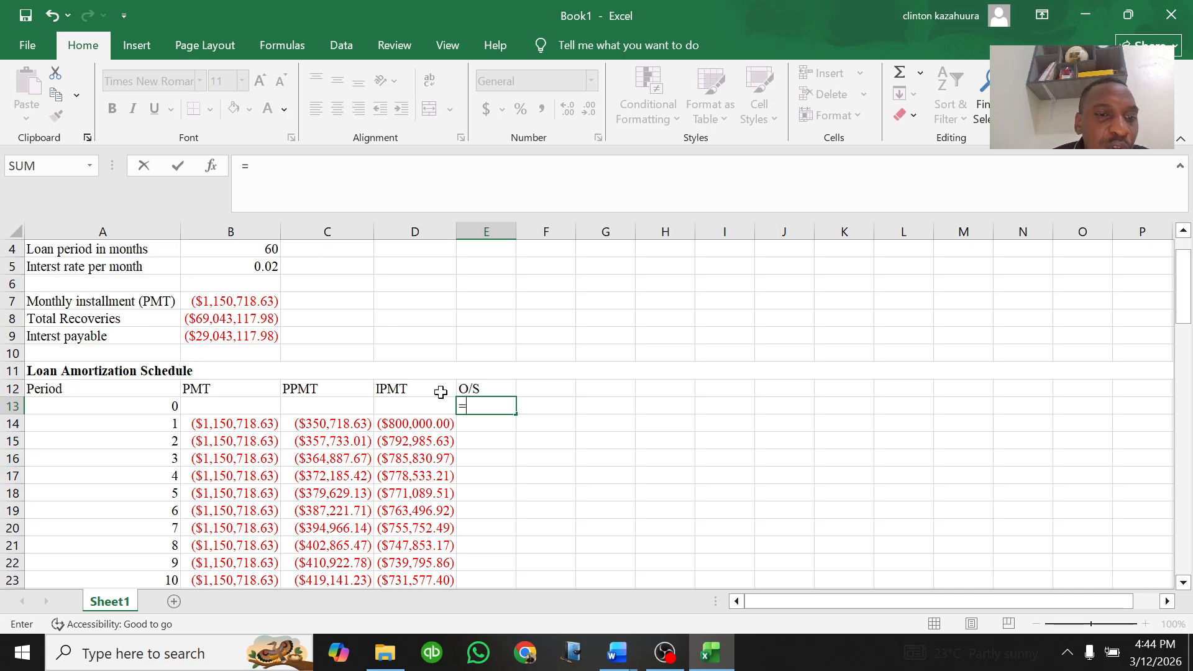
left_click(254, 319)
key("Return")
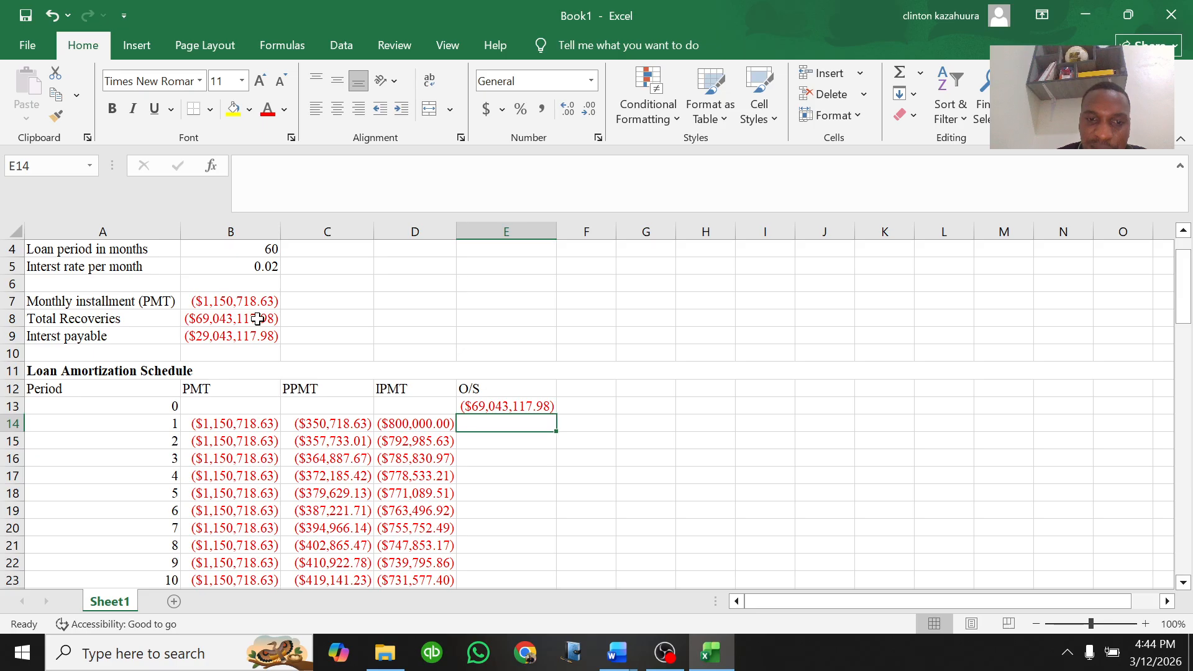
Step: Enter an E14 balance formula subtracting the period's PMT in B14 from the previous balance in E13
left_click(502, 408)
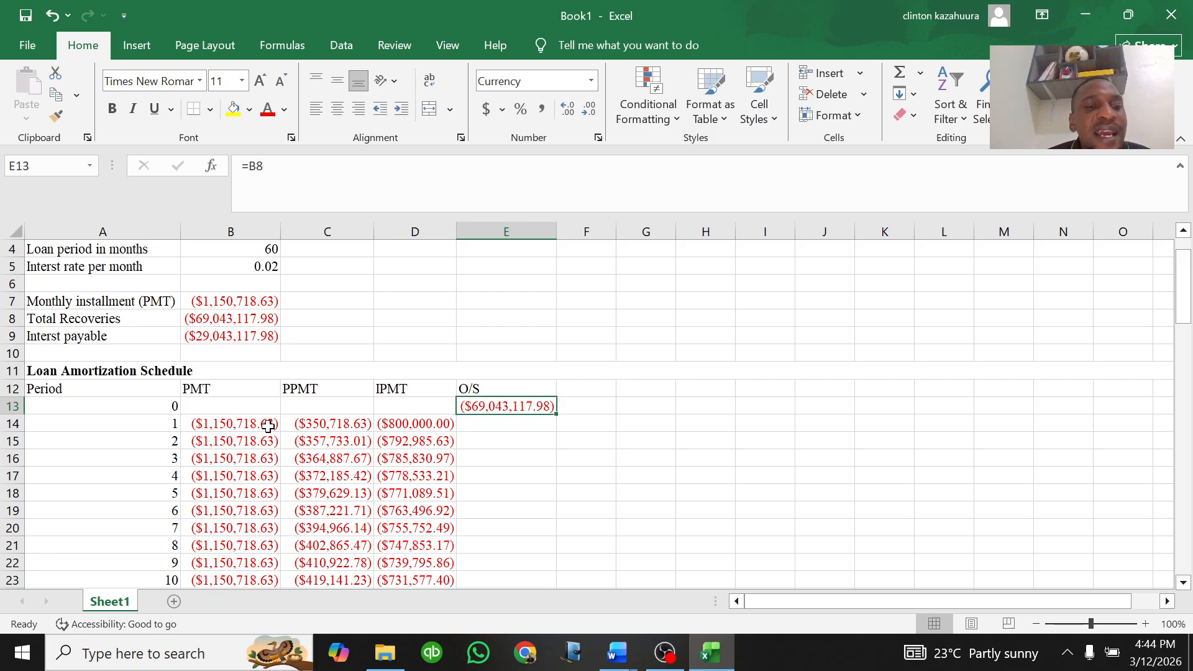
left_click(247, 424)
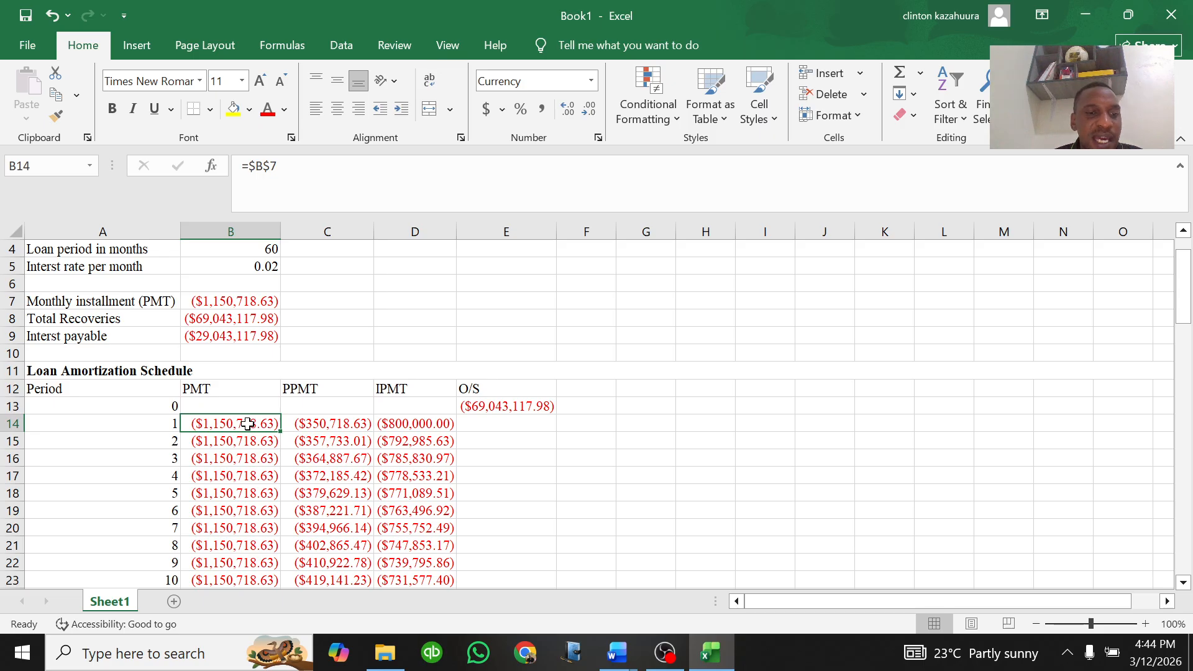
left_click(489, 423)
type("=")
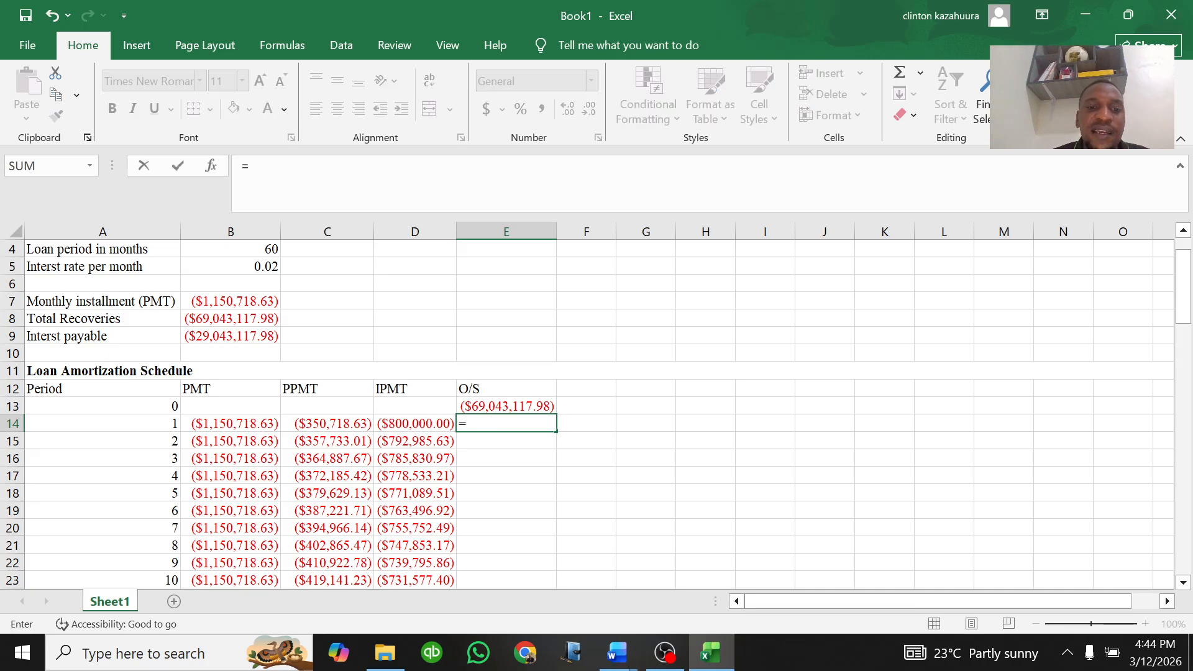
left_click(496, 404)
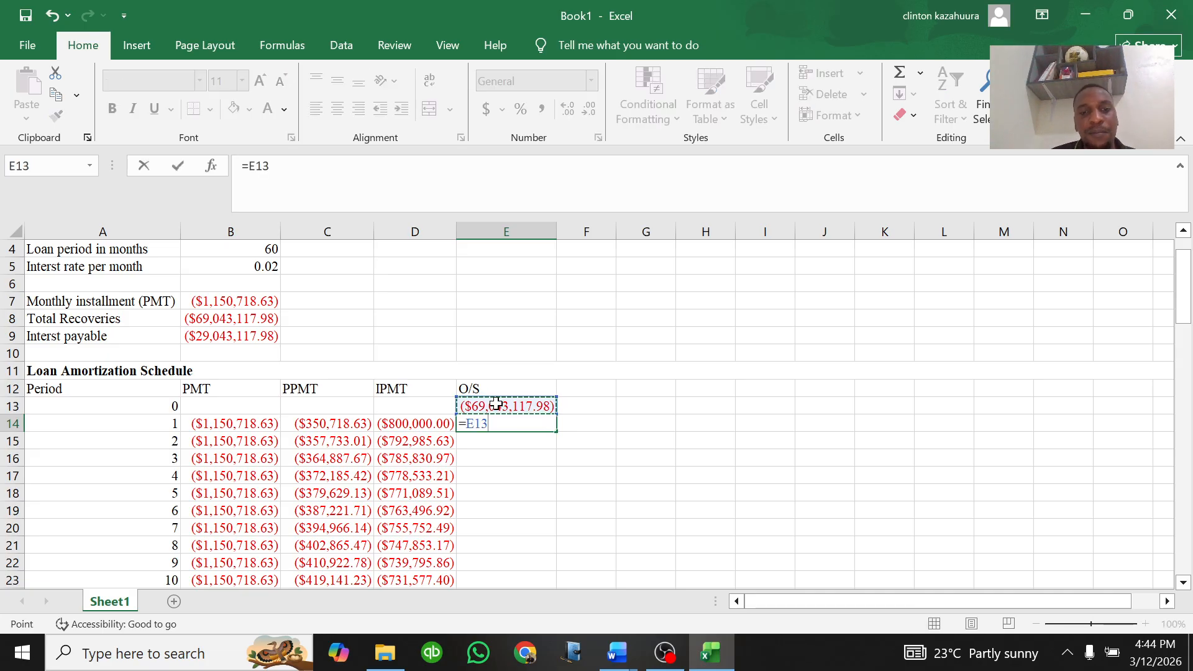
type("=")
key("BackSpace")
type("0")
key("BackSpace")
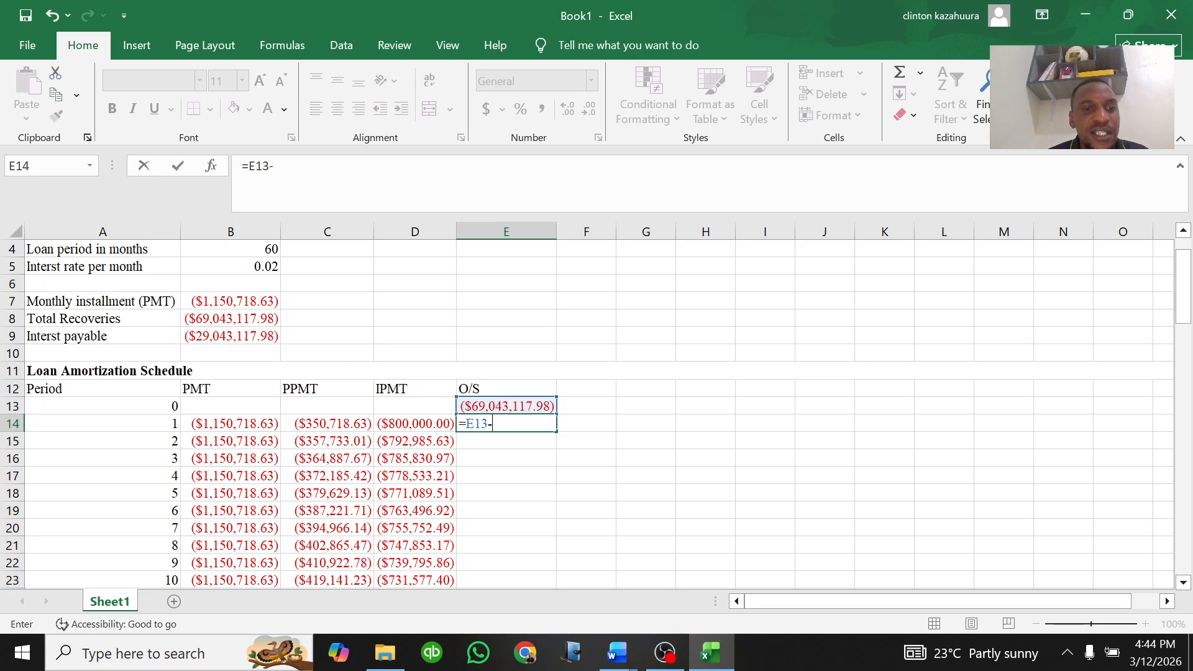
left_click(235, 423)
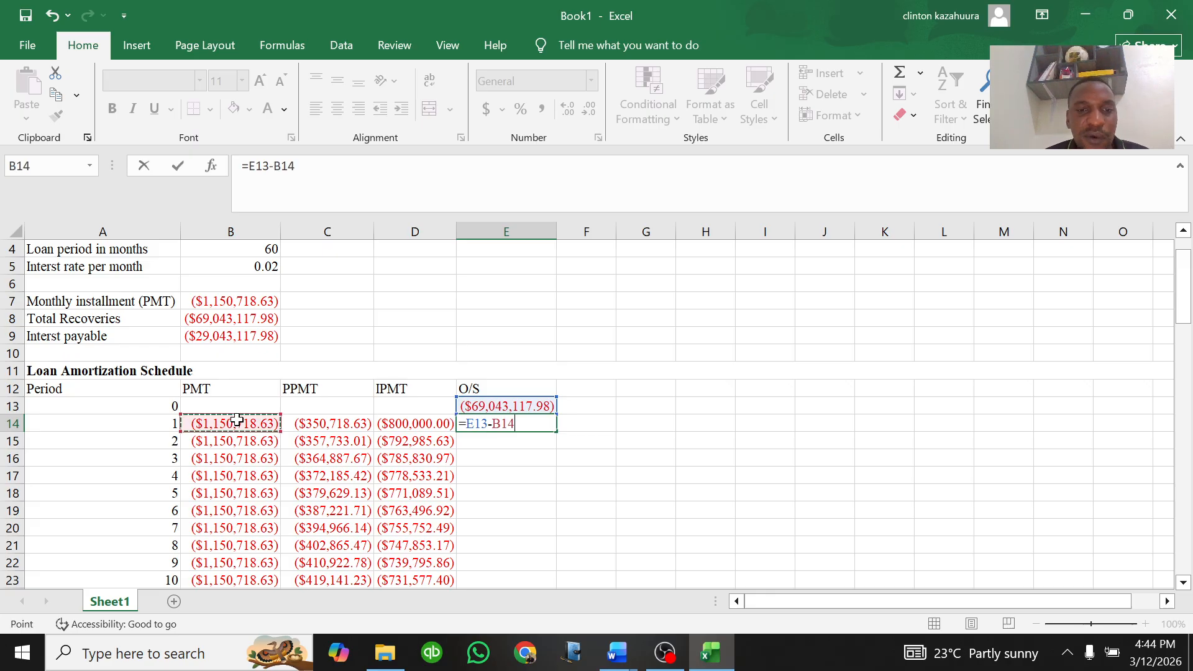
key("Return")
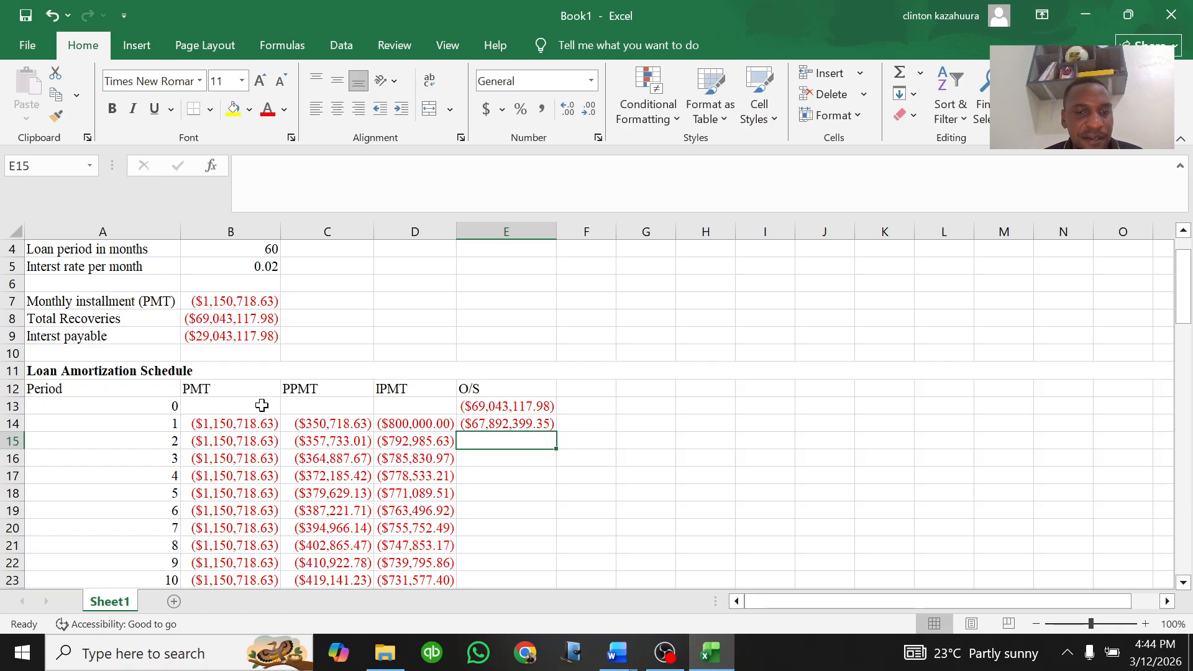
Step: Fill the E14 balance formula down the O/S column through row 73
left_click(514, 423)
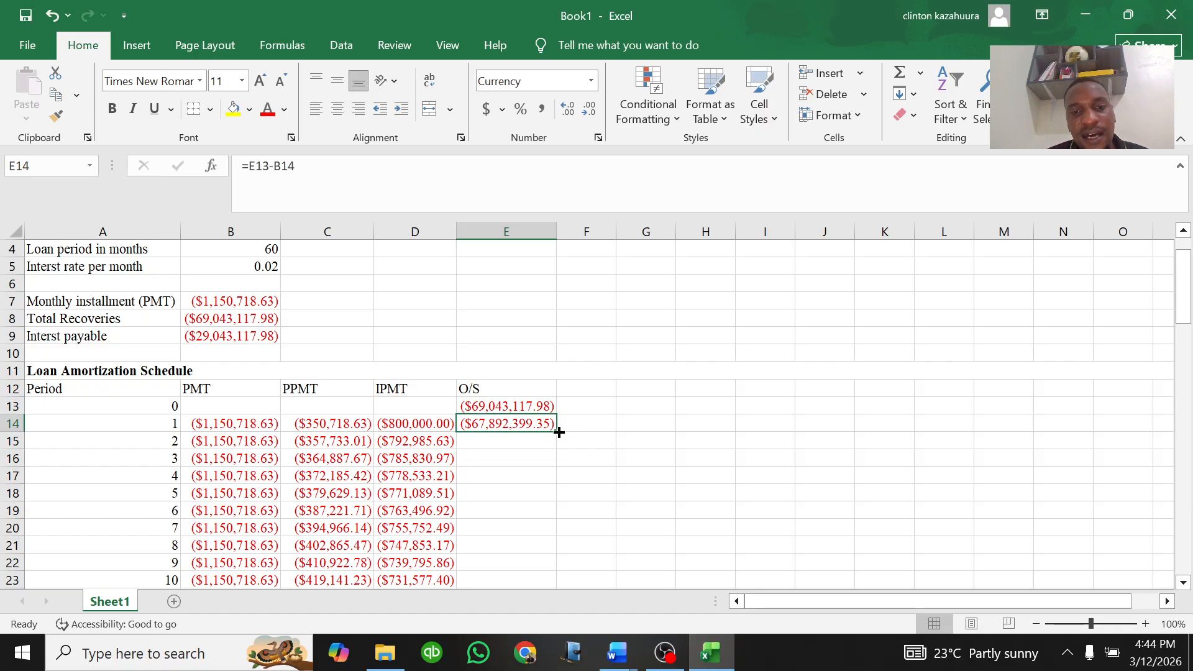
double_click(559, 429)
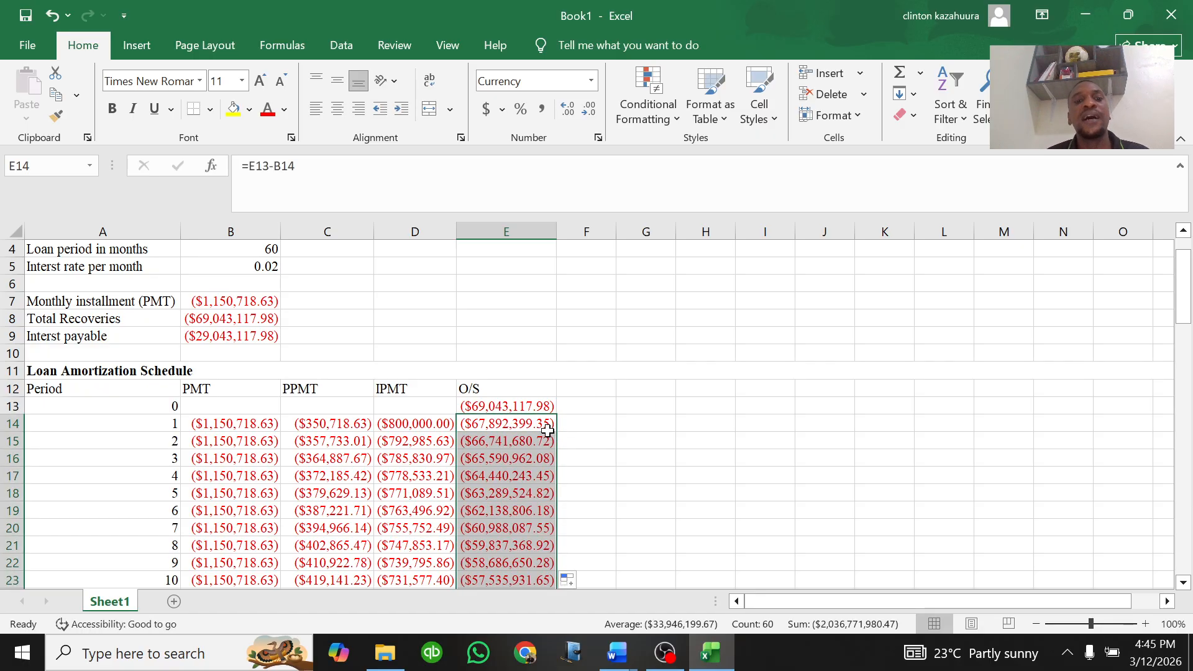
scroll(537, 433, "down", 1)
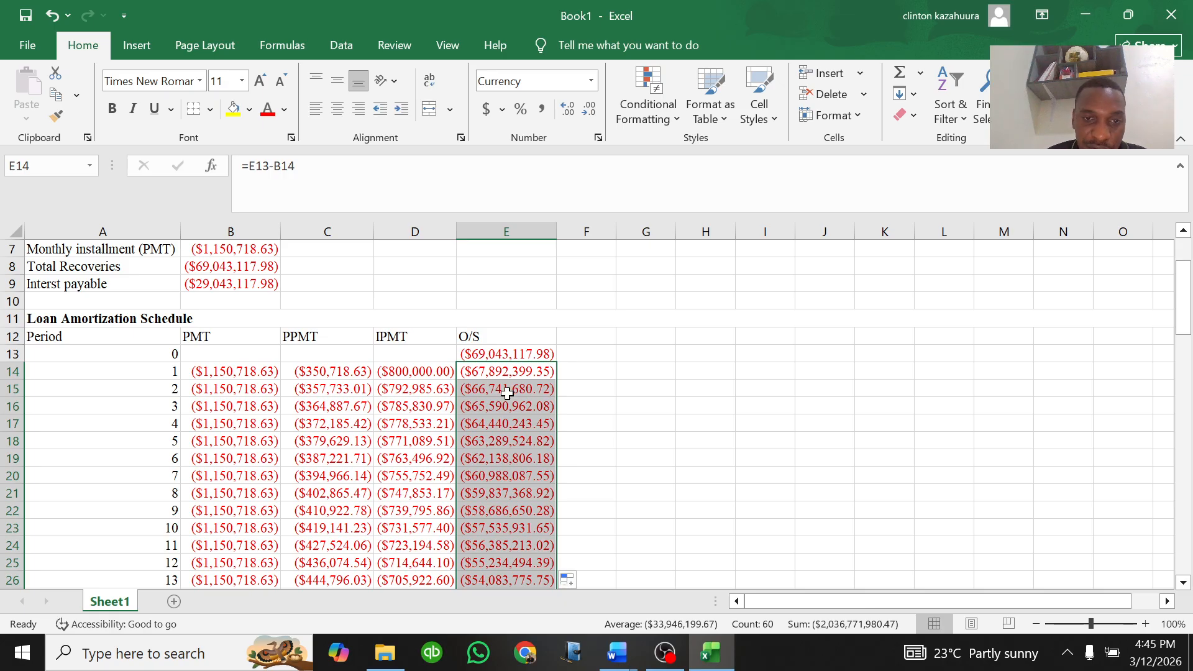
scroll(516, 391, "down", 10)
scroll(506, 392, "down", 9)
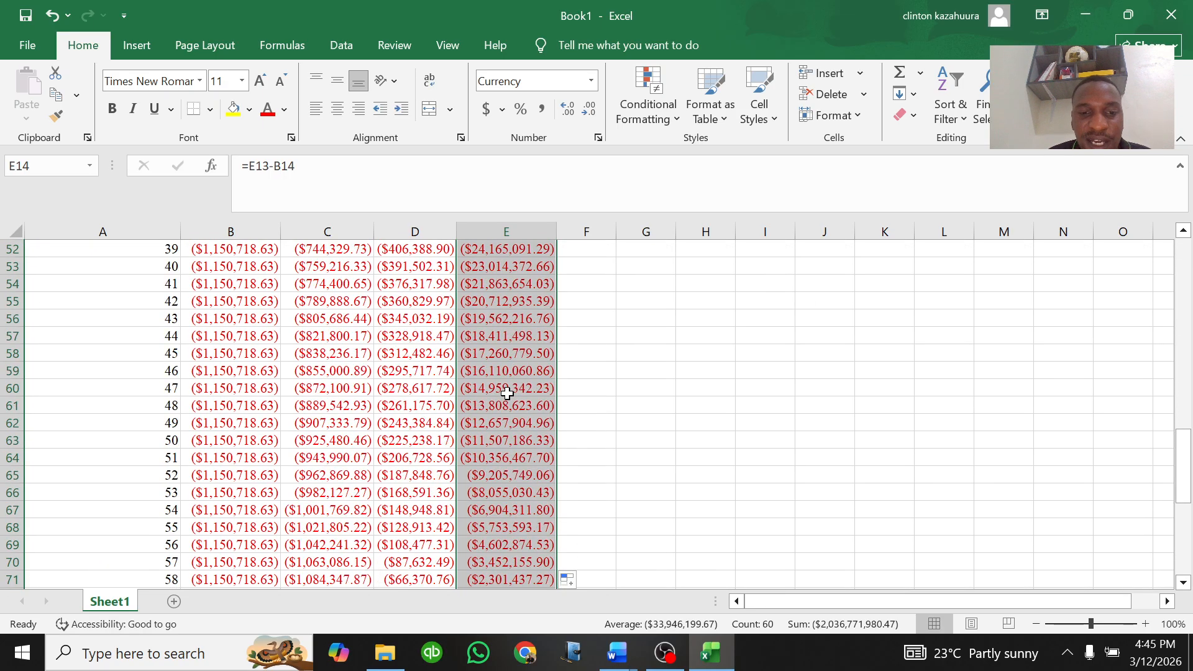
left_click(523, 407)
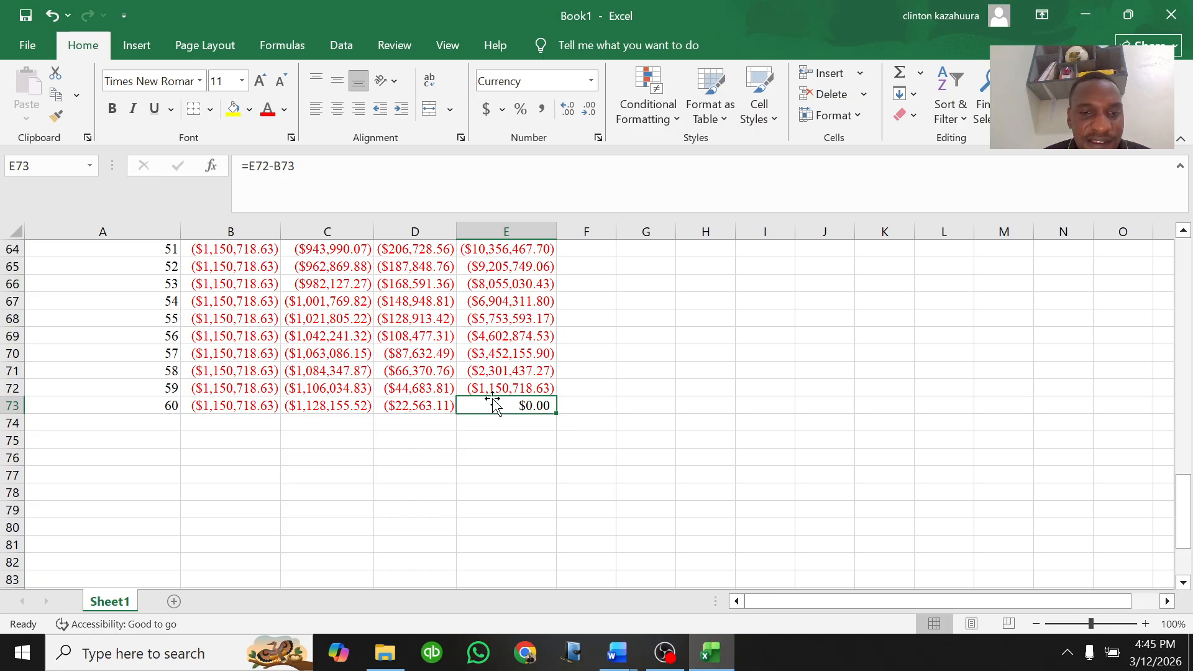
scroll(492, 398, "up", 13)
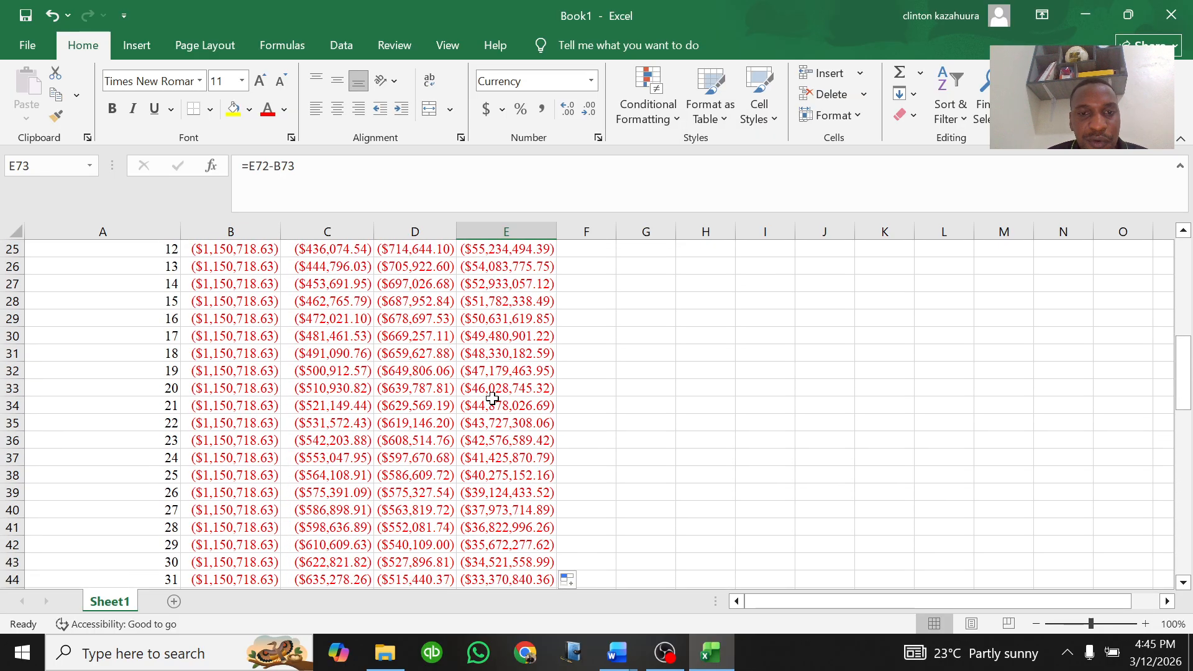
scroll(492, 399, "up", 8)
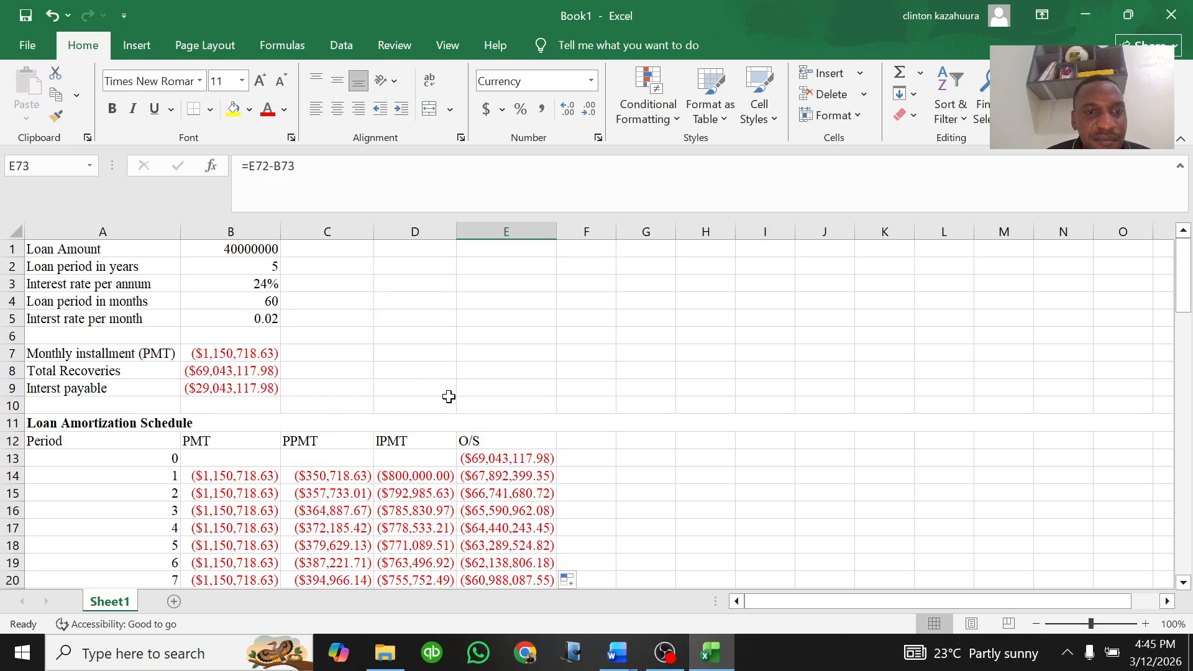
Step: Format the schedule range B13:E73 as Accounting with 0 decimal places and the UGX symbol
scroll(292, 461, "down", 1)
scroll(288, 435, "up", 1)
scroll(288, 435, "down", 3)
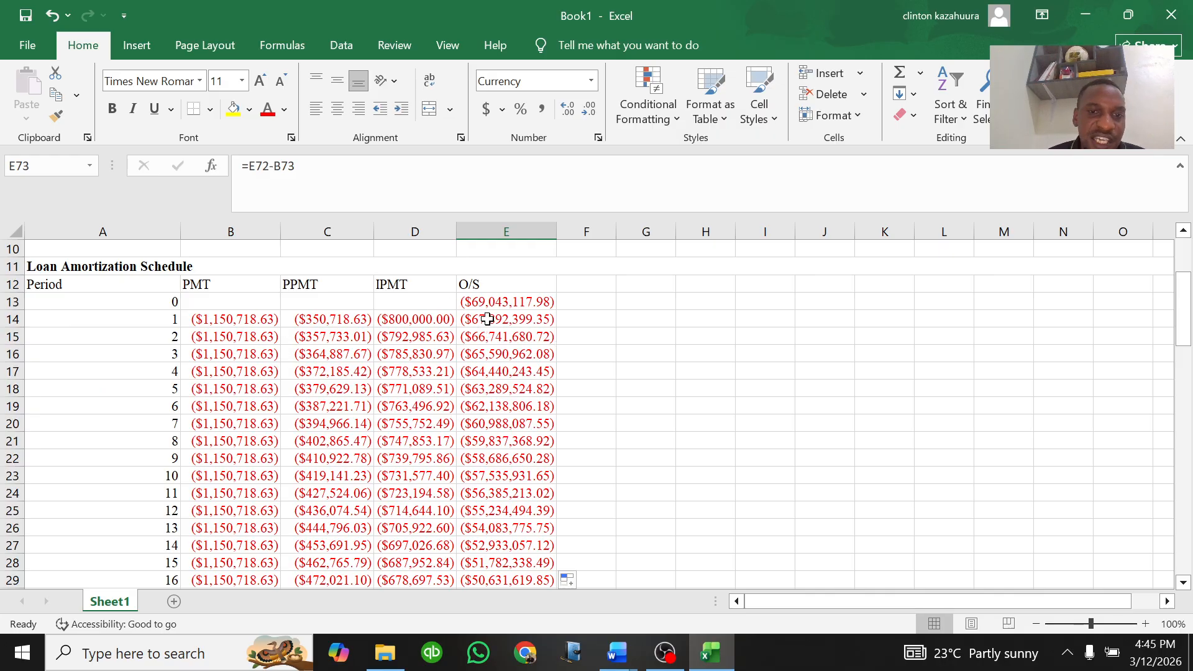
scroll(488, 324, "up", 1)
left_click_drag(226, 354, 528, 562)
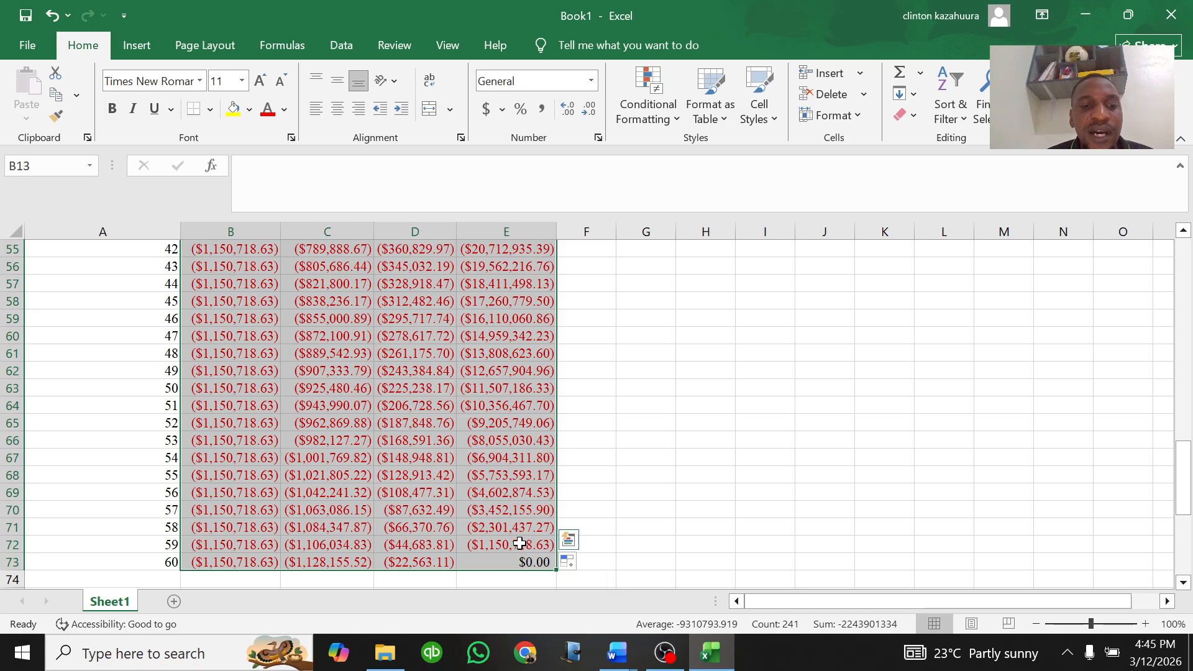
scroll(450, 404, "up", 2)
scroll(450, 403, "up", 14)
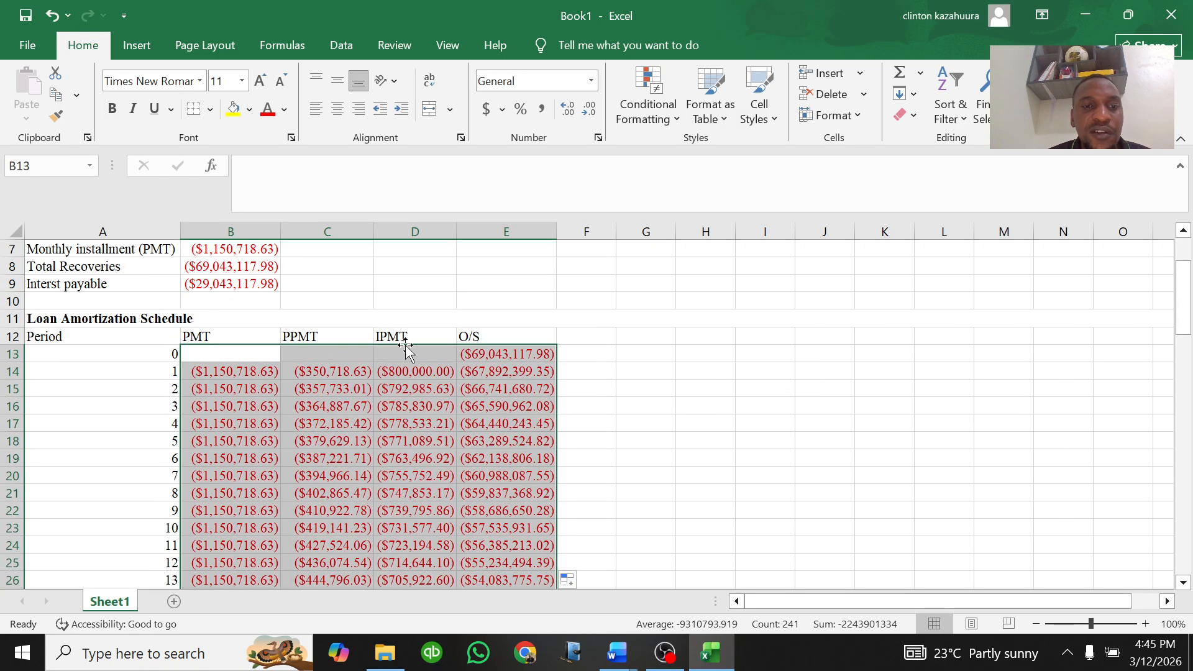
right_click(357, 398)
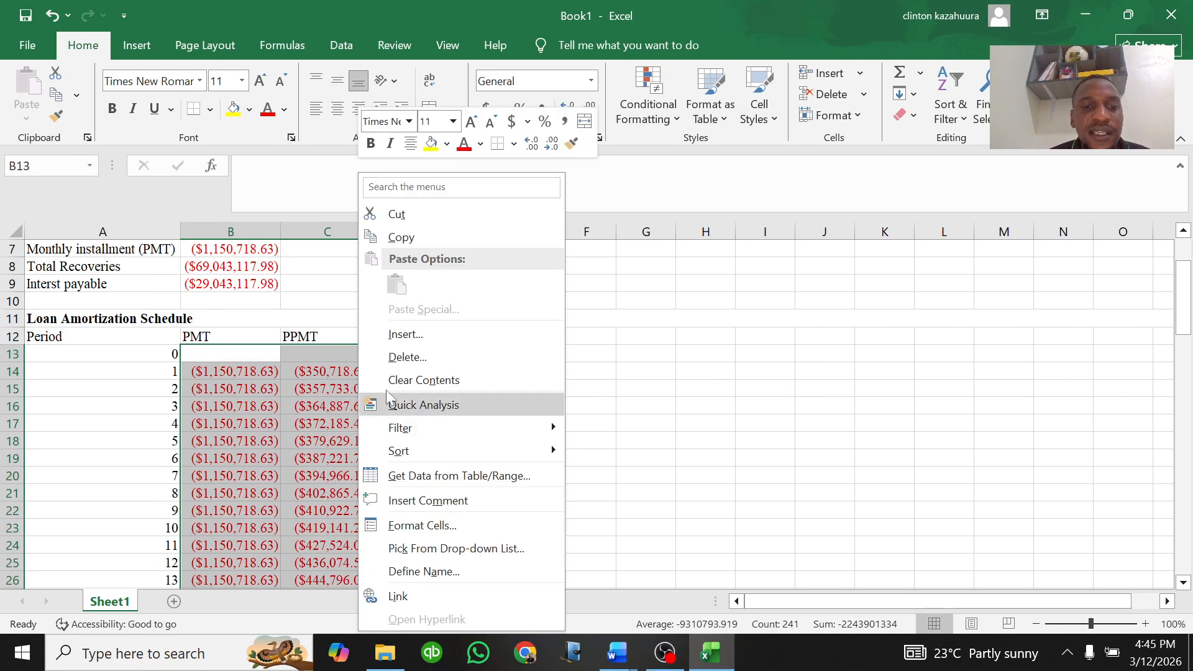
left_click(417, 526)
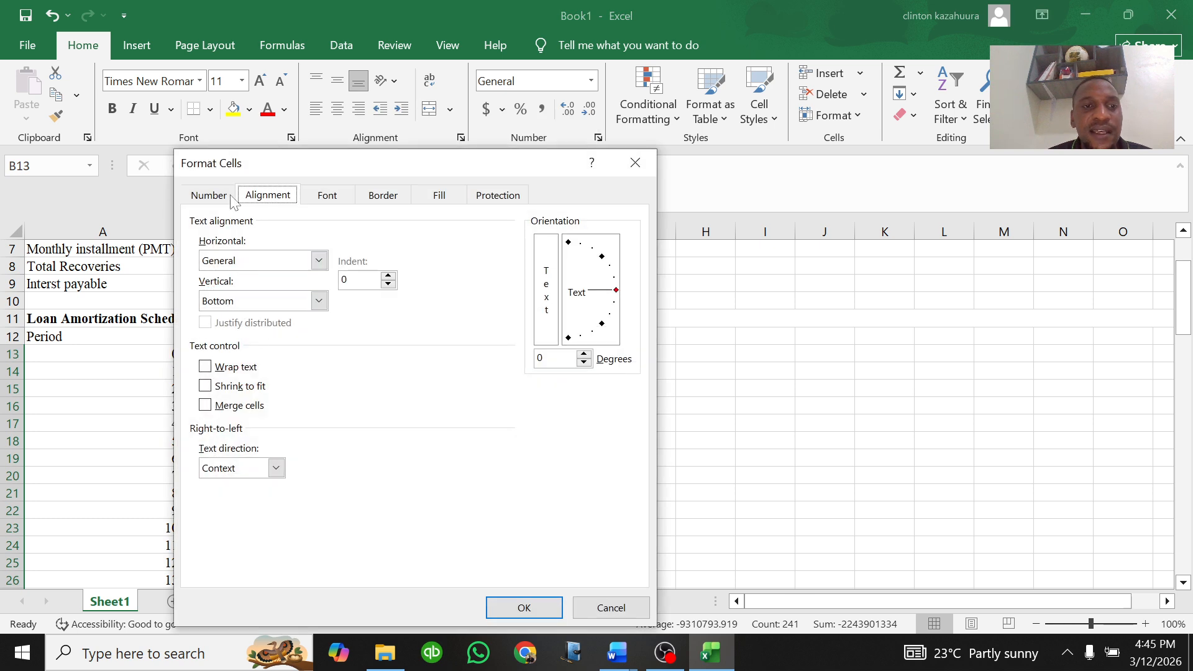
left_click(209, 196)
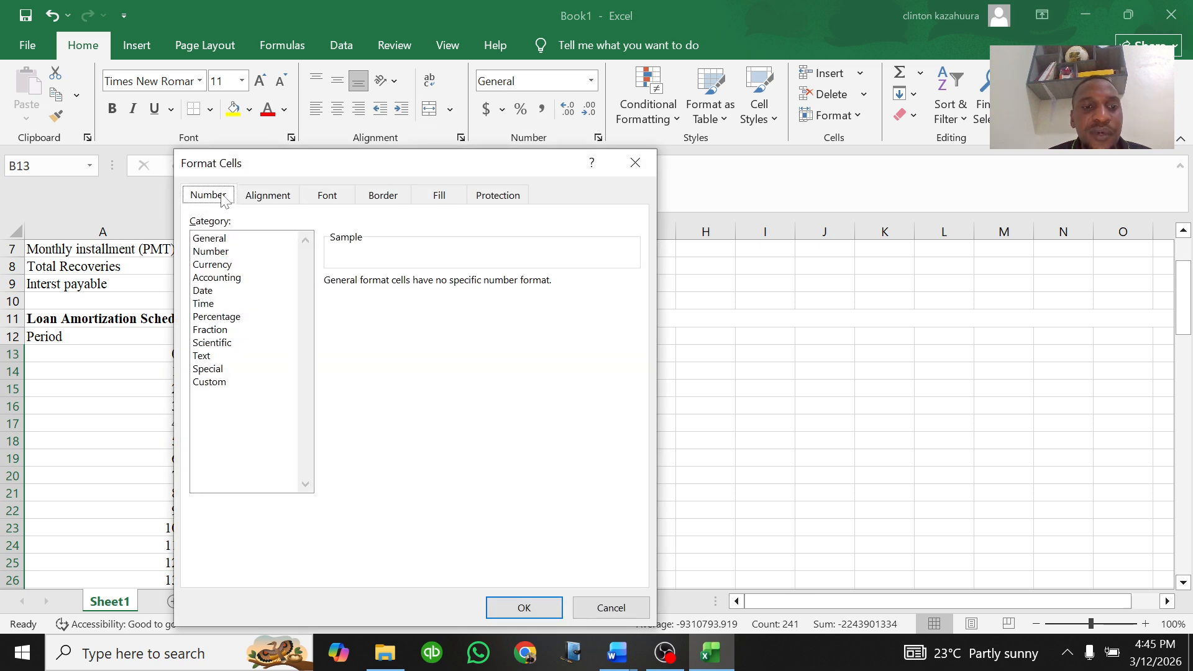
left_click(220, 278)
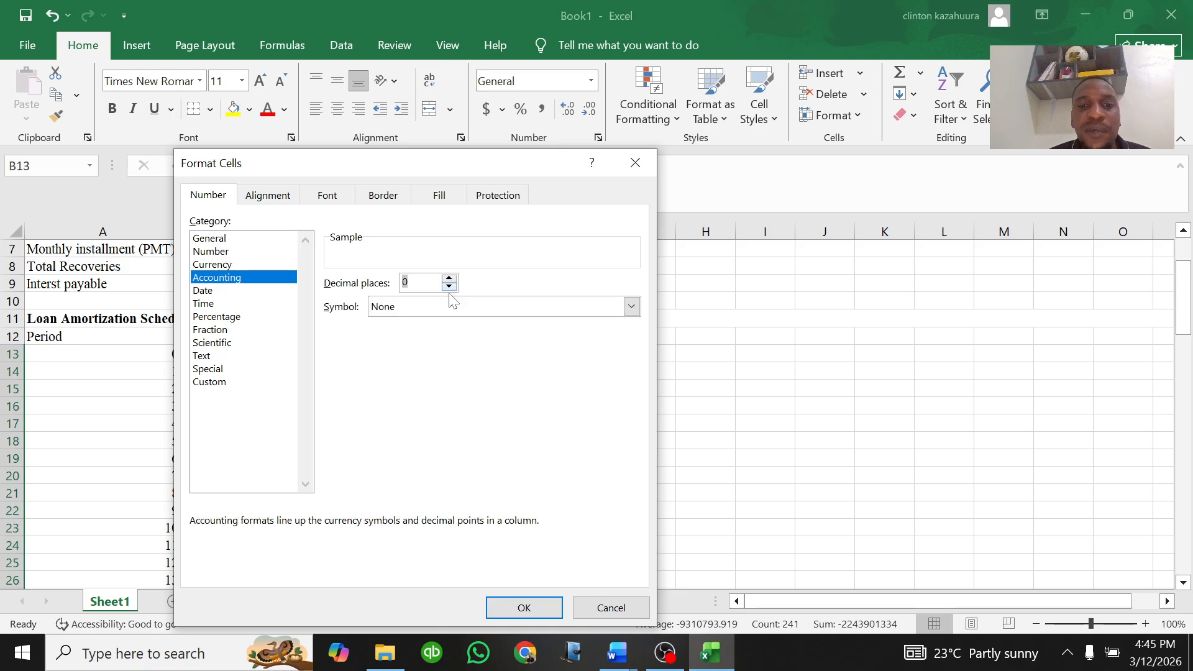
left_click(631, 307)
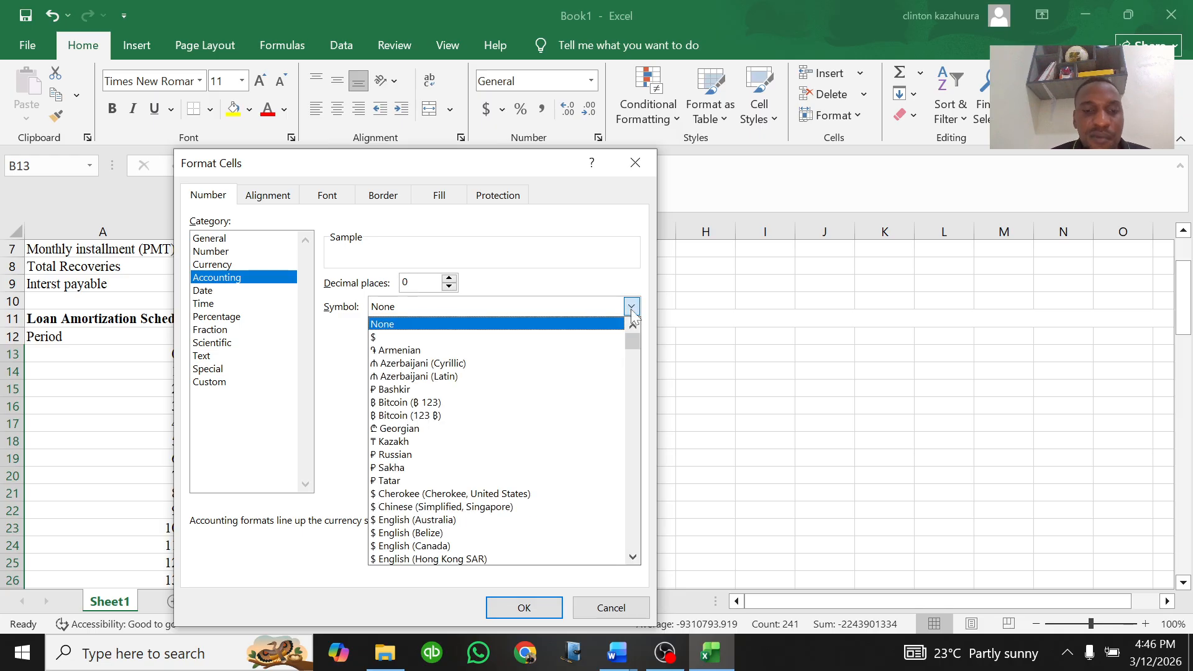
key("u")
key("g")
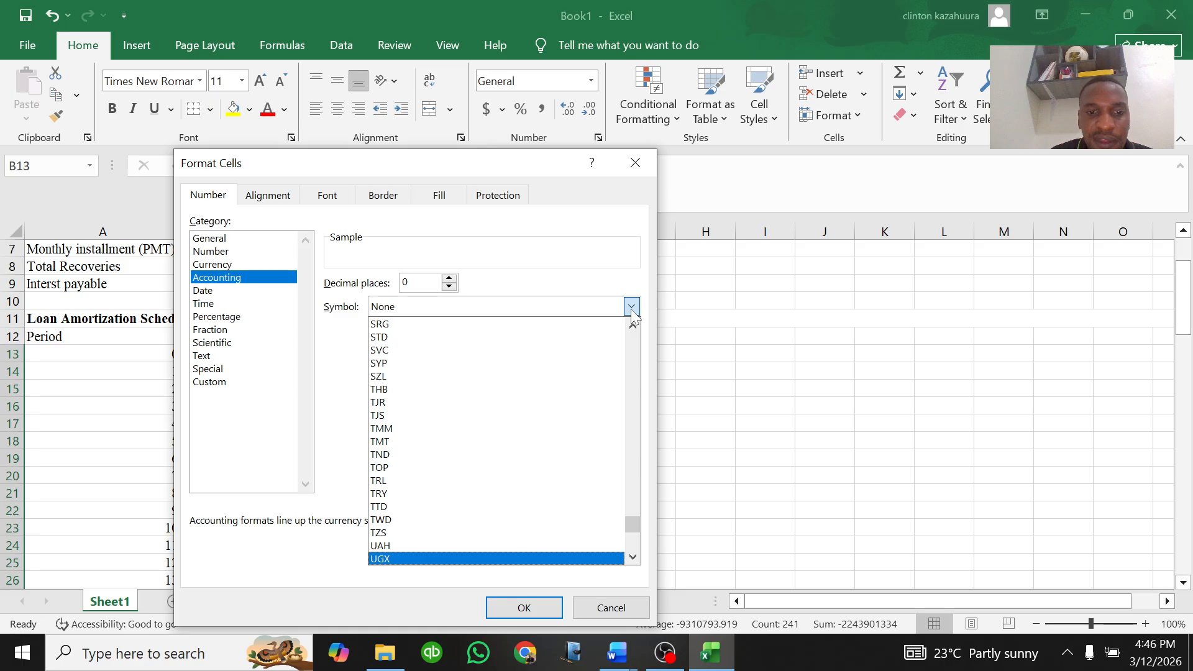
key("Return")
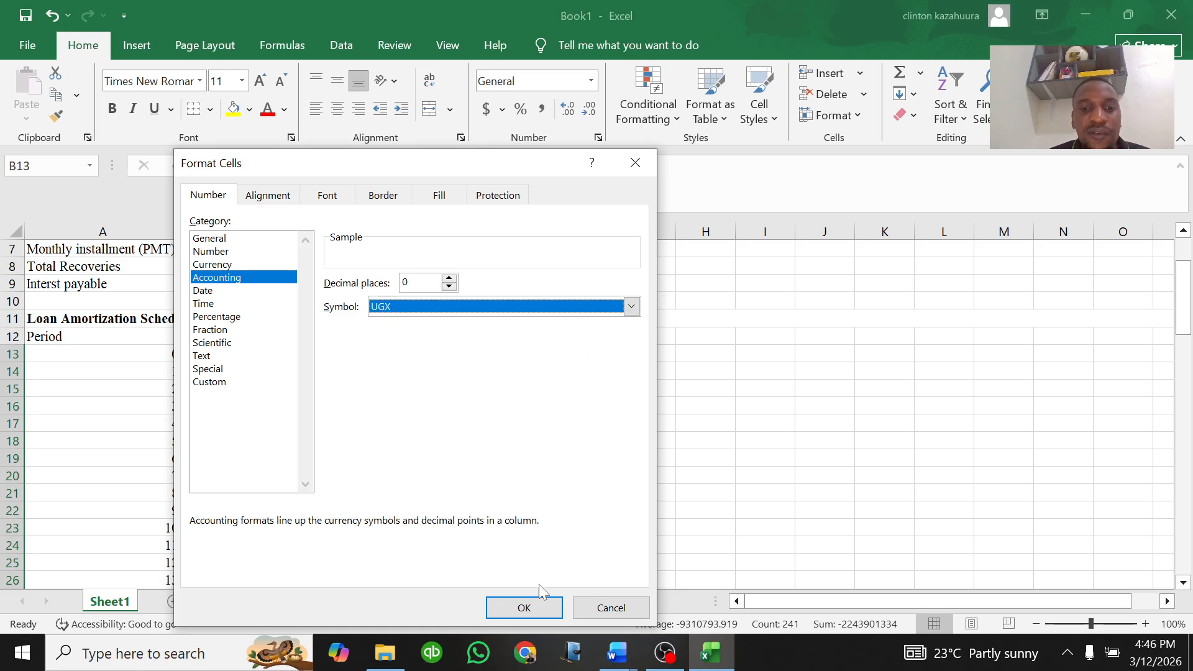
left_click(525, 606)
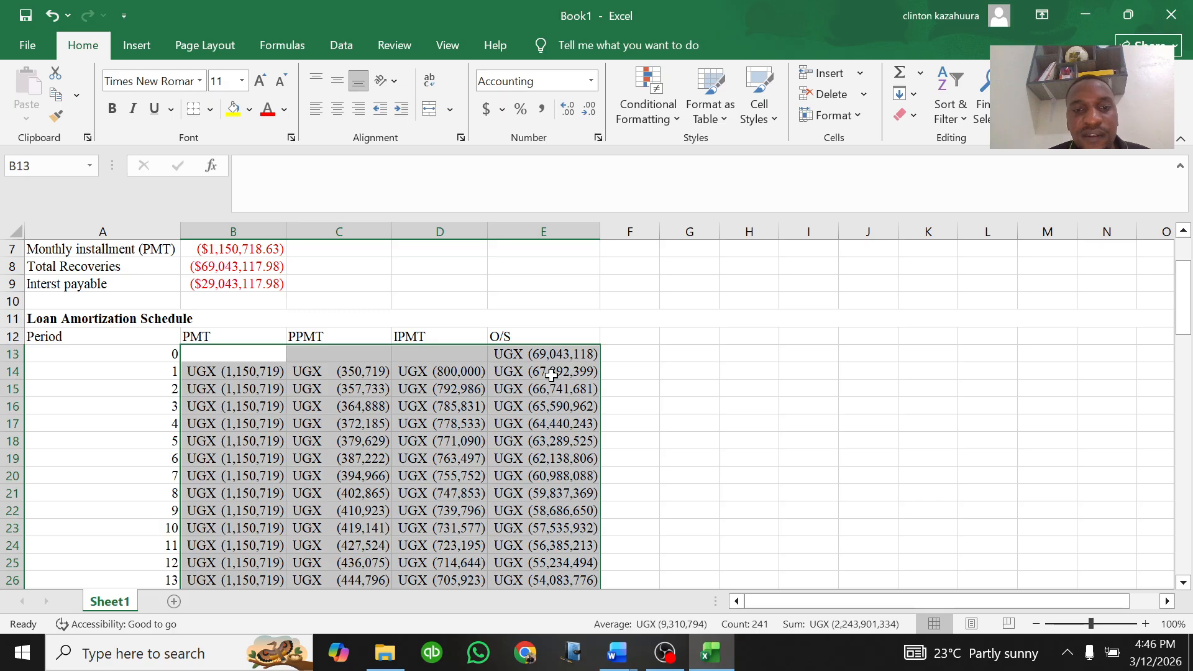
Step: Scroll through the formatted schedule and inspect the IPMT formula in D16 and the final balance formula in E73
scroll(546, 374, "down", 2)
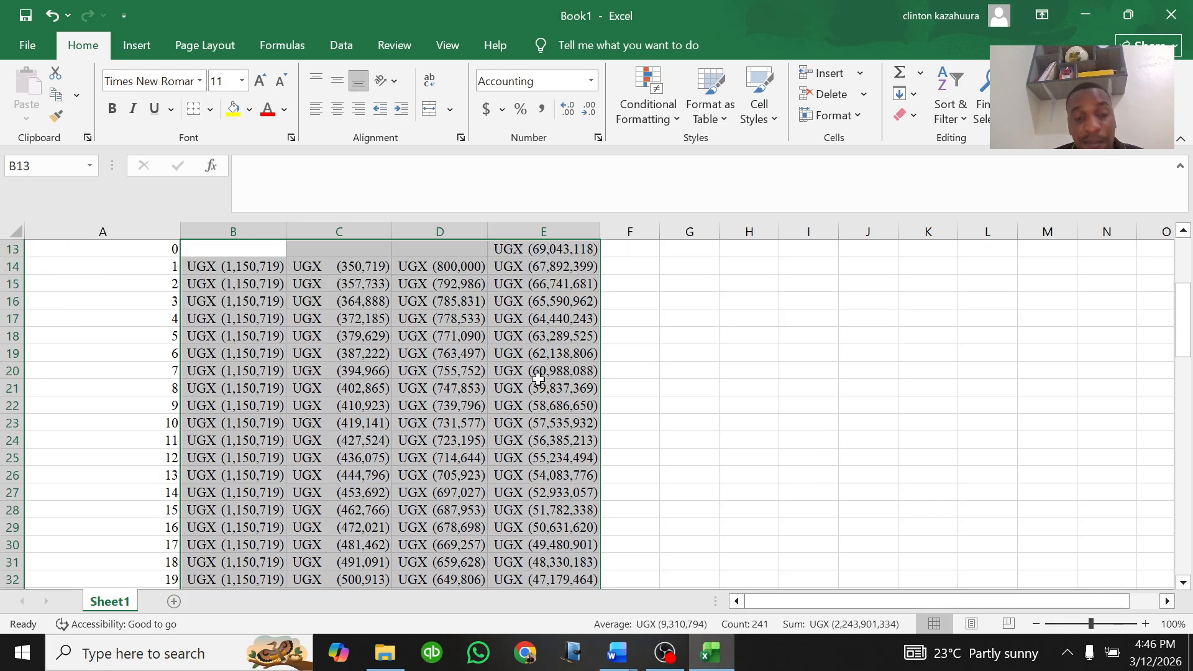
scroll(543, 382, "down", 6)
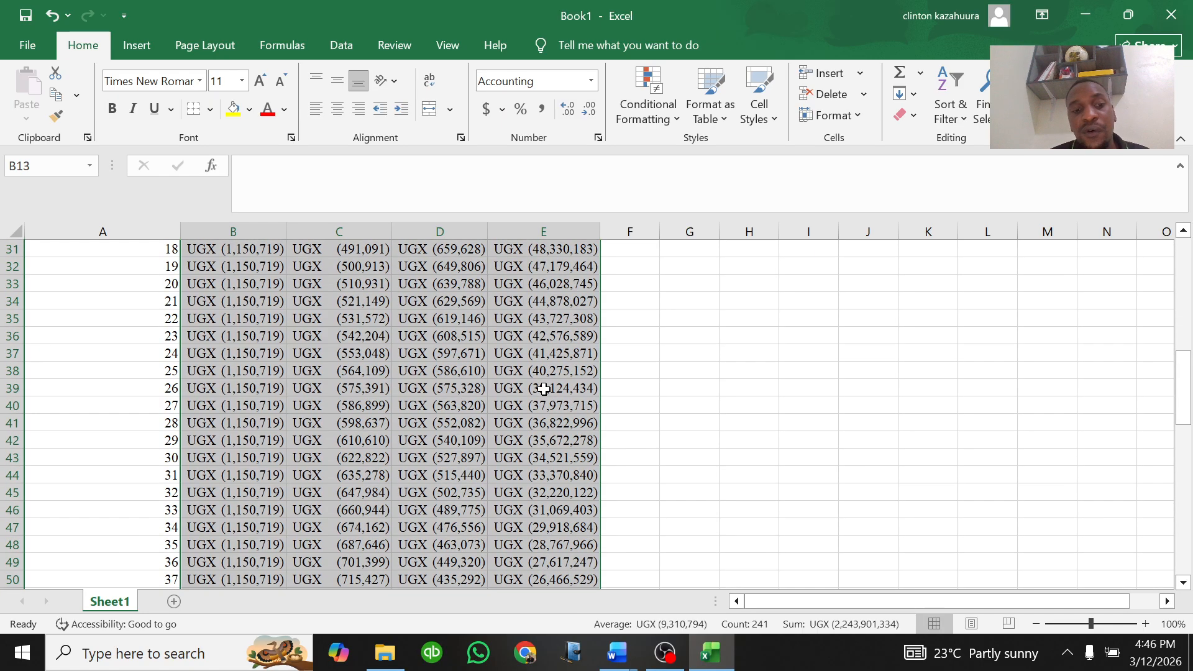
scroll(543, 402, "down", 4)
scroll(543, 401, "down", 4)
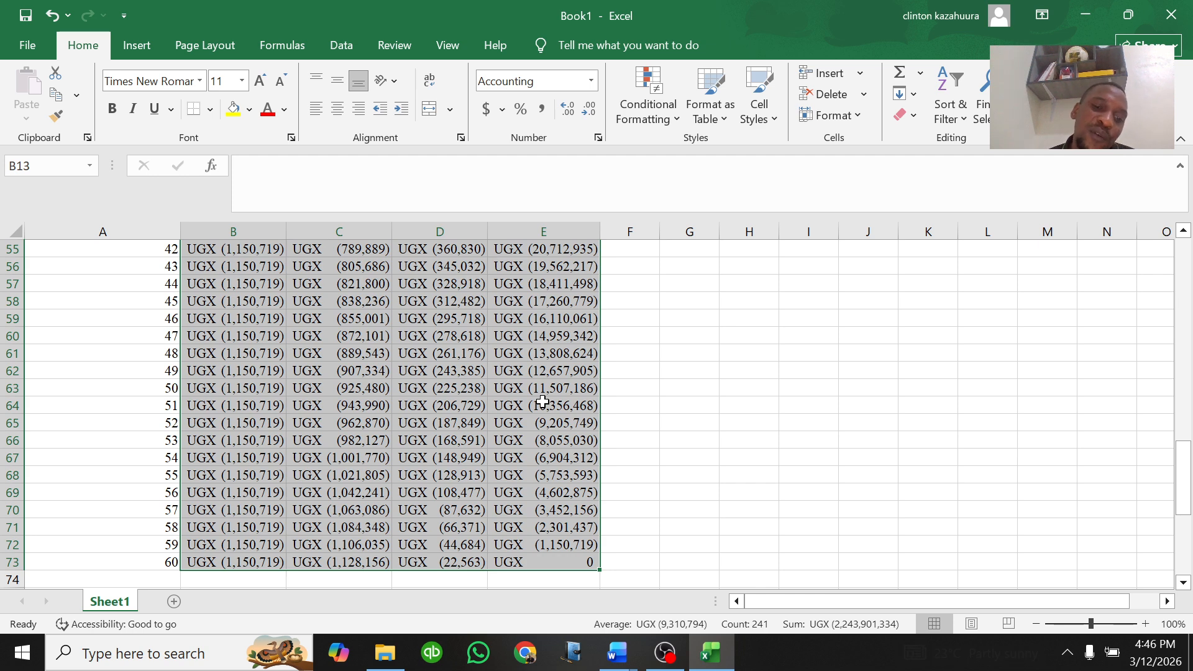
scroll(523, 500, "up", 16)
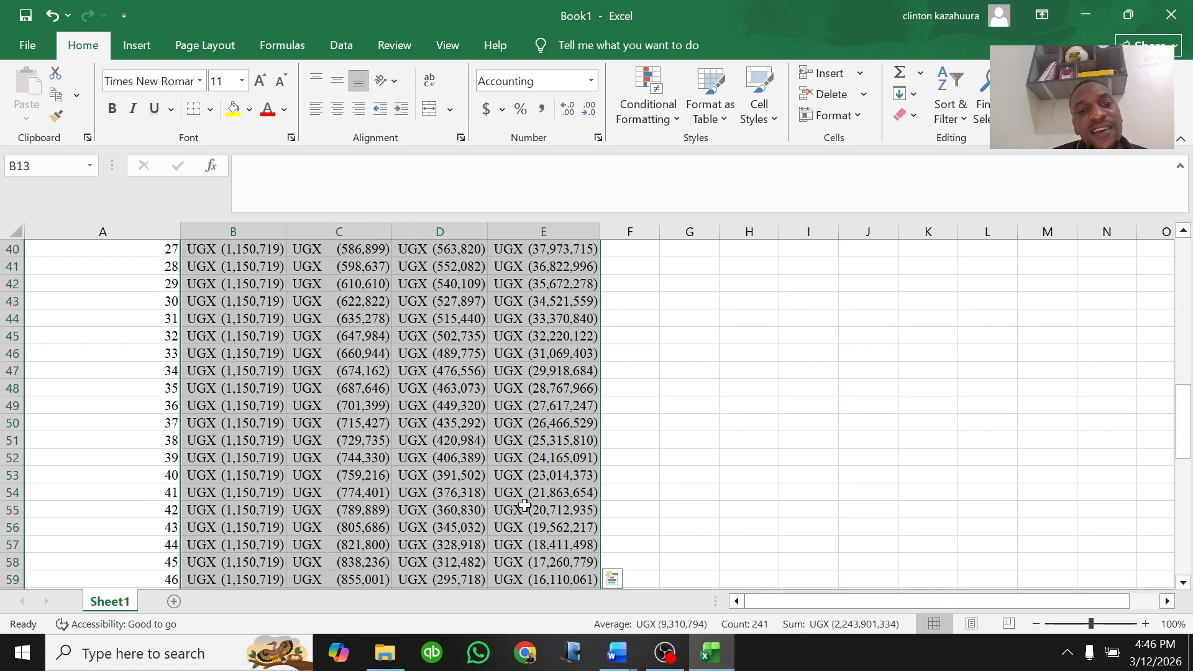
scroll(523, 500, "up", 2)
left_click(221, 475)
left_click(236, 495)
left_click(236, 508)
left_click(414, 507)
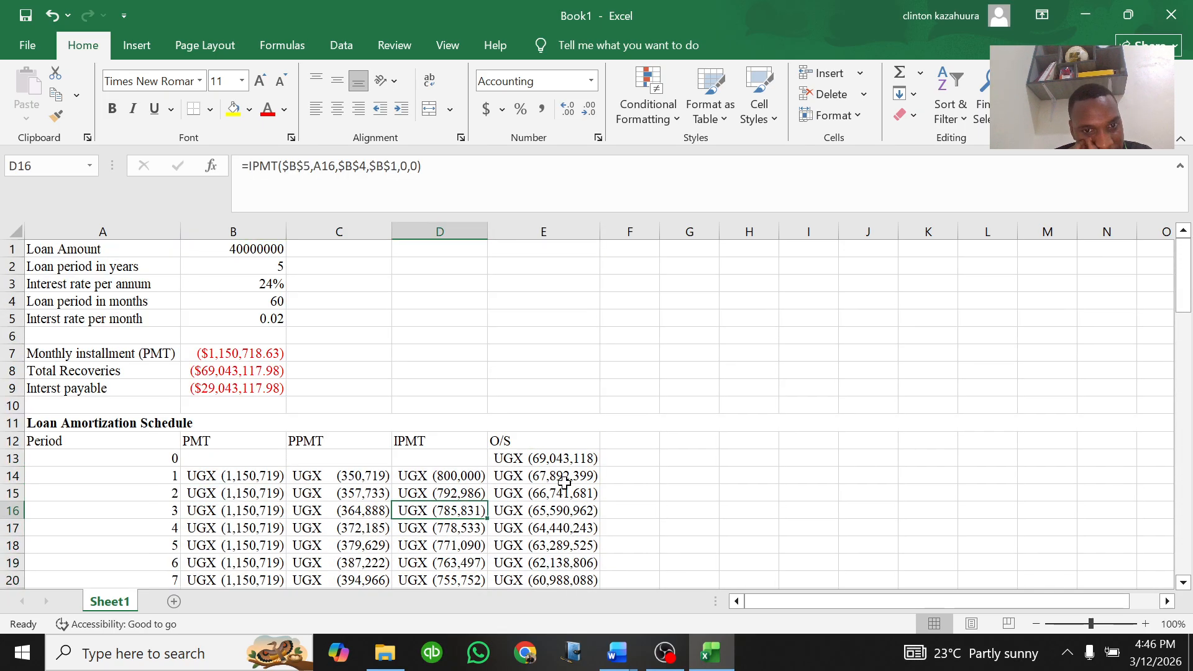
scroll(564, 482, "down", 3)
scroll(564, 482, "down", 12)
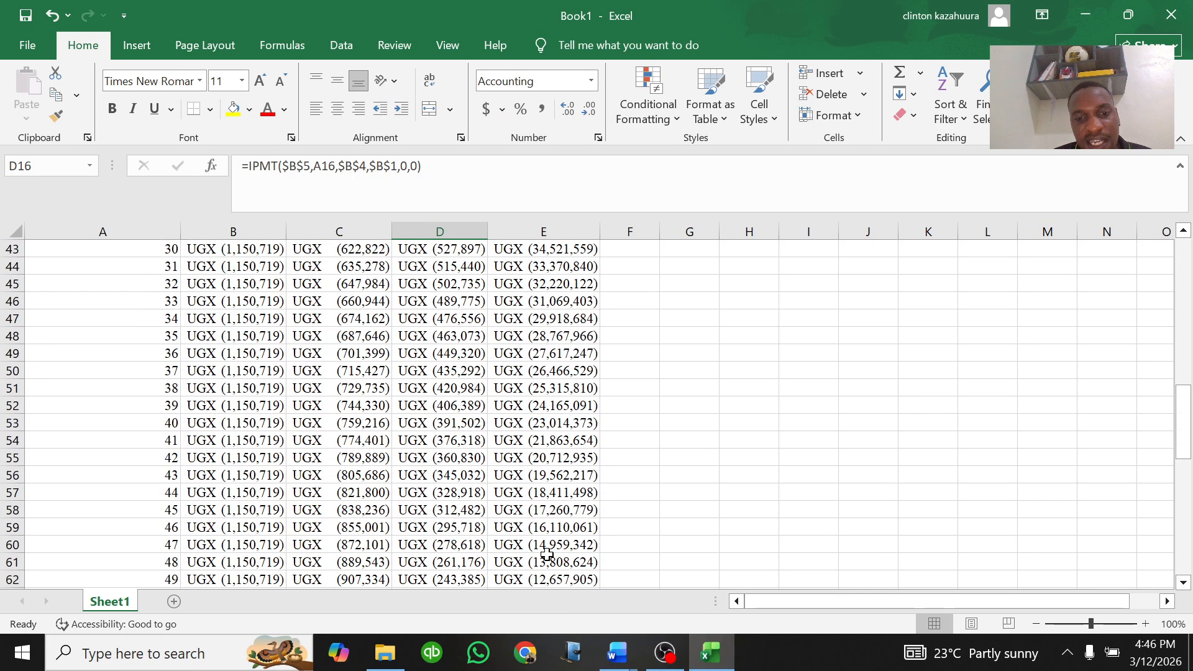
scroll(546, 559, "down", 4)
left_click(550, 513)
scroll(549, 497, "up", 9)
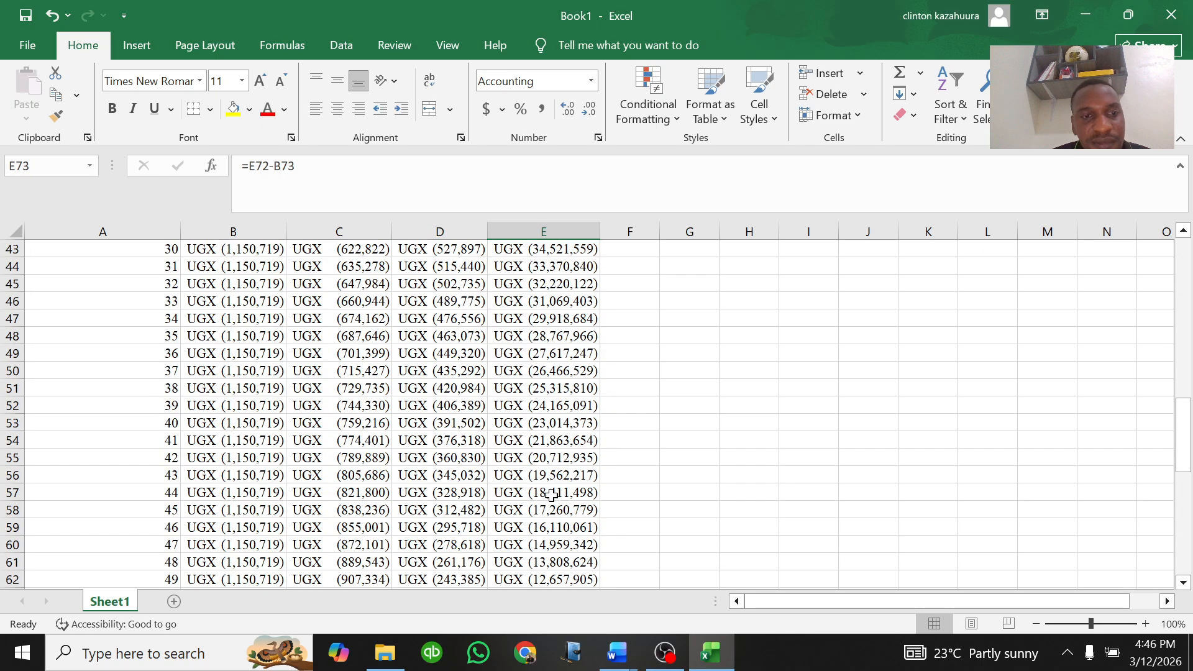
scroll(99, 264, "up", 10)
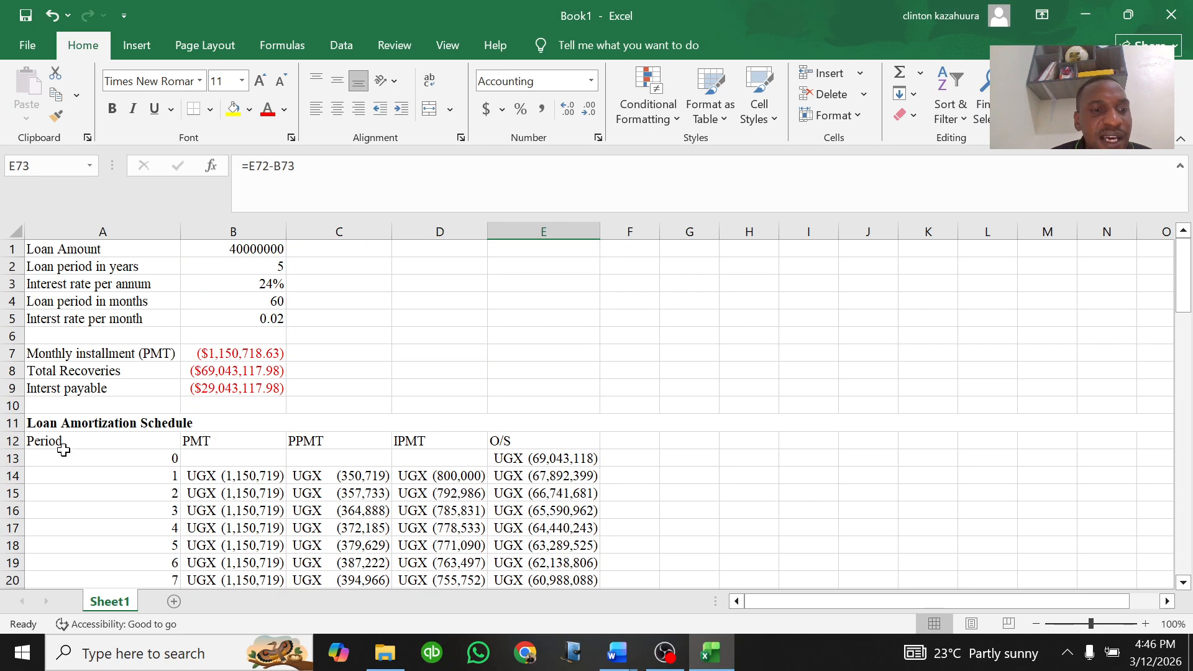
Step: Apply all borders to the amortization table from A12 to E73
left_click(51, 423)
left_click_drag(59, 440, 555, 534)
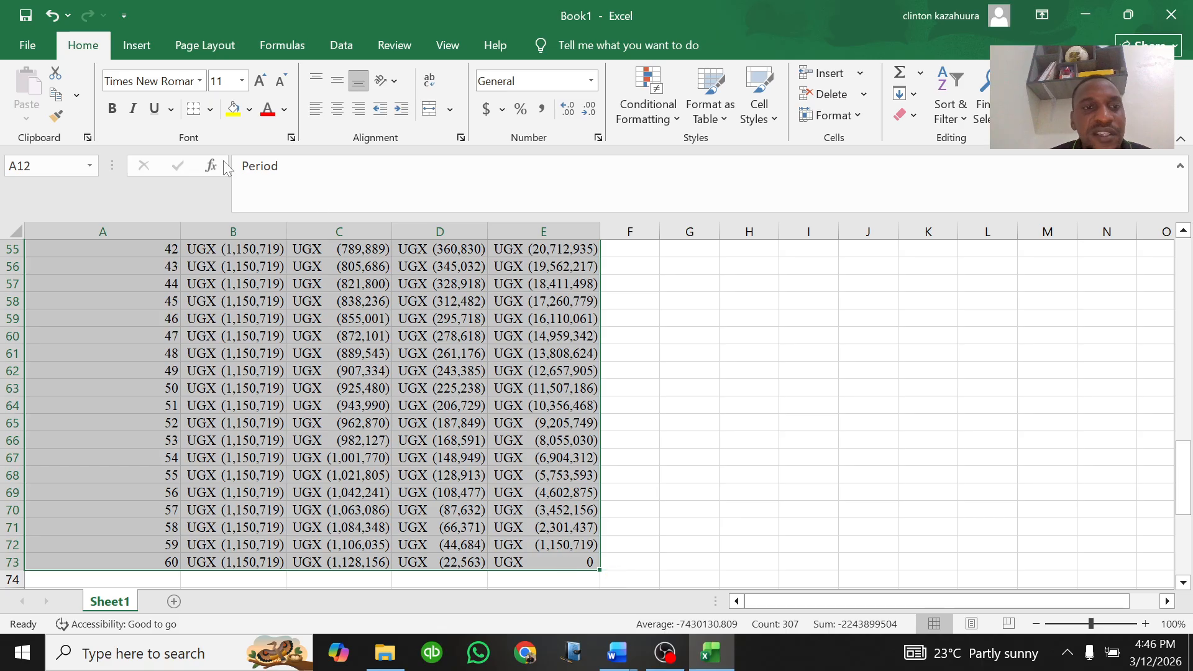
left_click(210, 109)
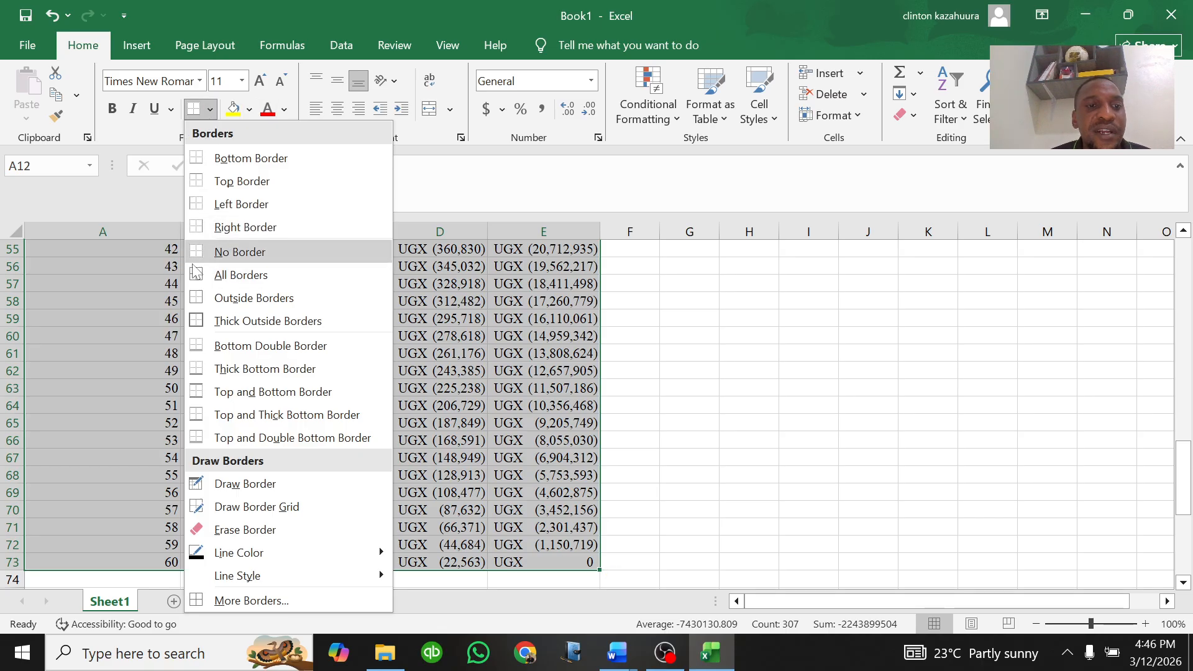
left_click(203, 276)
Step: Turn off the worksheet gridlines
scroll(363, 393, "up", 17)
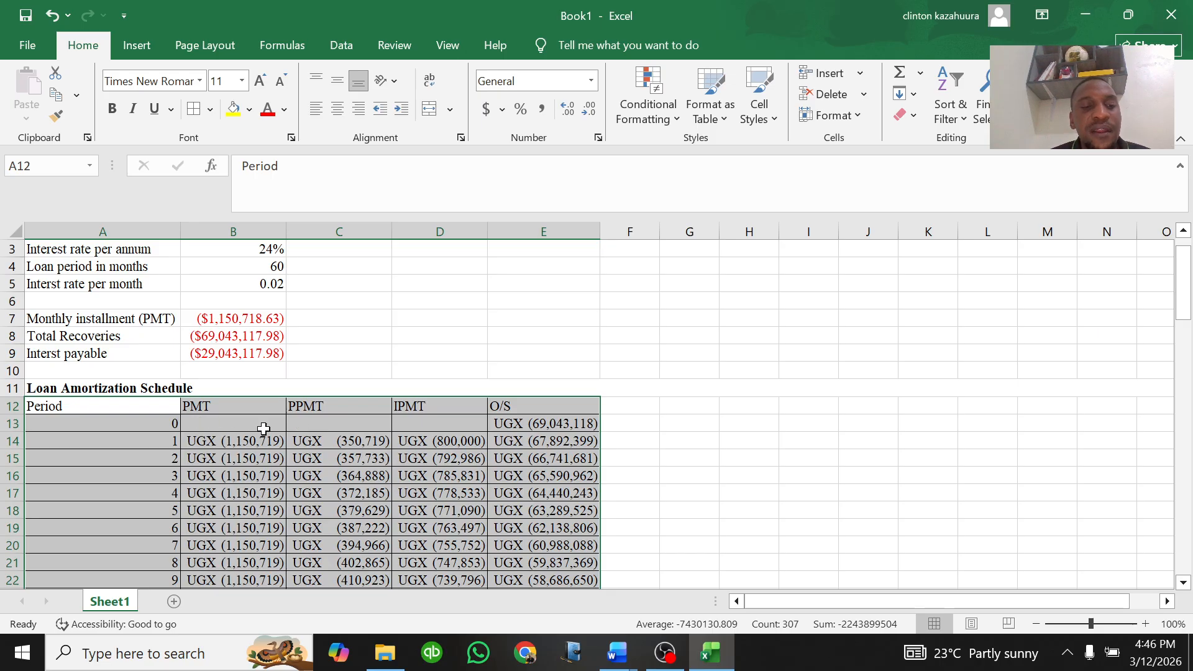
left_click(442, 46)
left_click(212, 94)
Step: Apply all borders to the loan information block A1:B9
scroll(276, 301, "up", 1)
left_click_drag(46, 252, 258, 385)
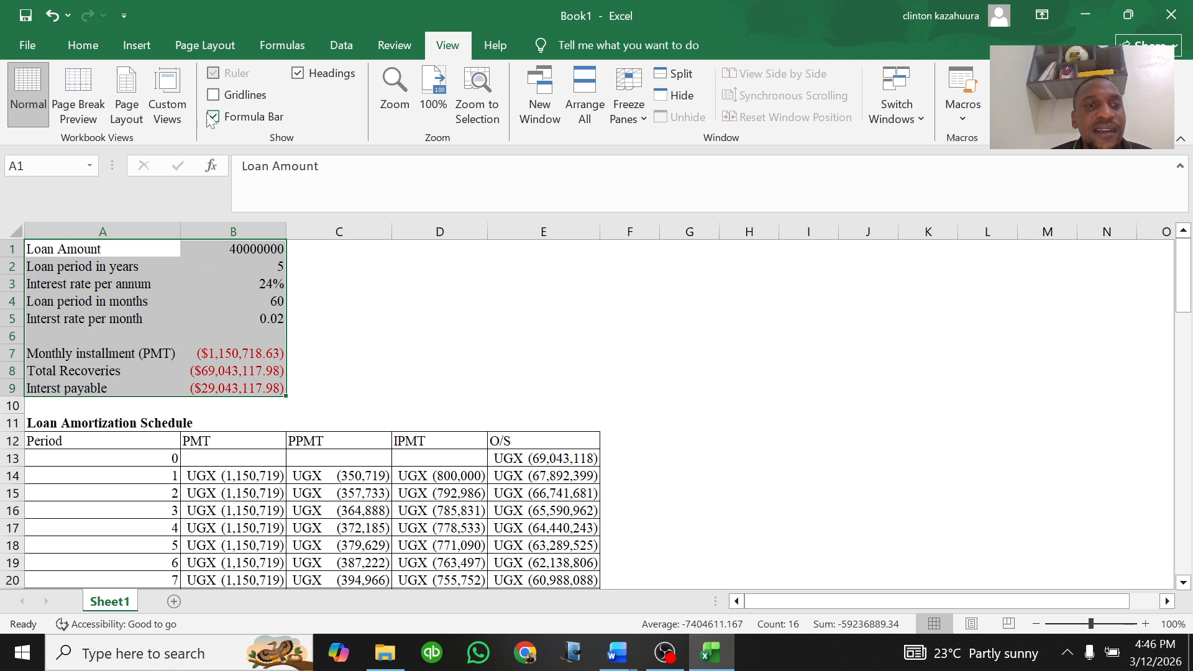
left_click(84, 47)
left_click(199, 111)
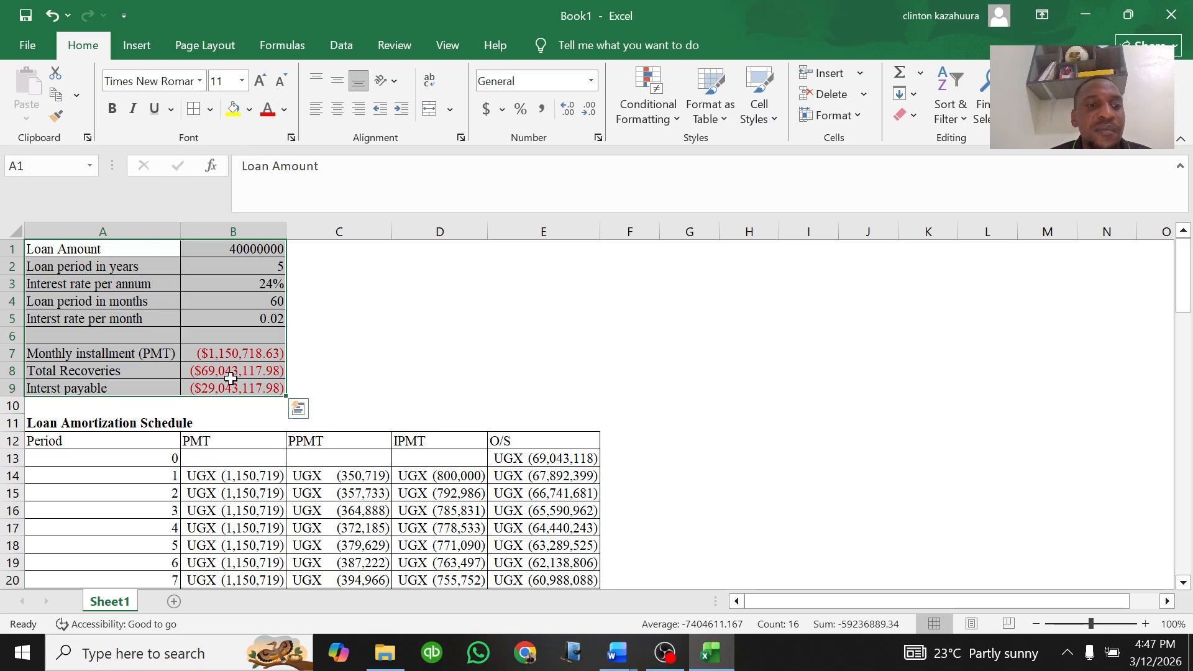
Step: Underline the Loan Amortization Schedule title in A11
left_click(124, 423)
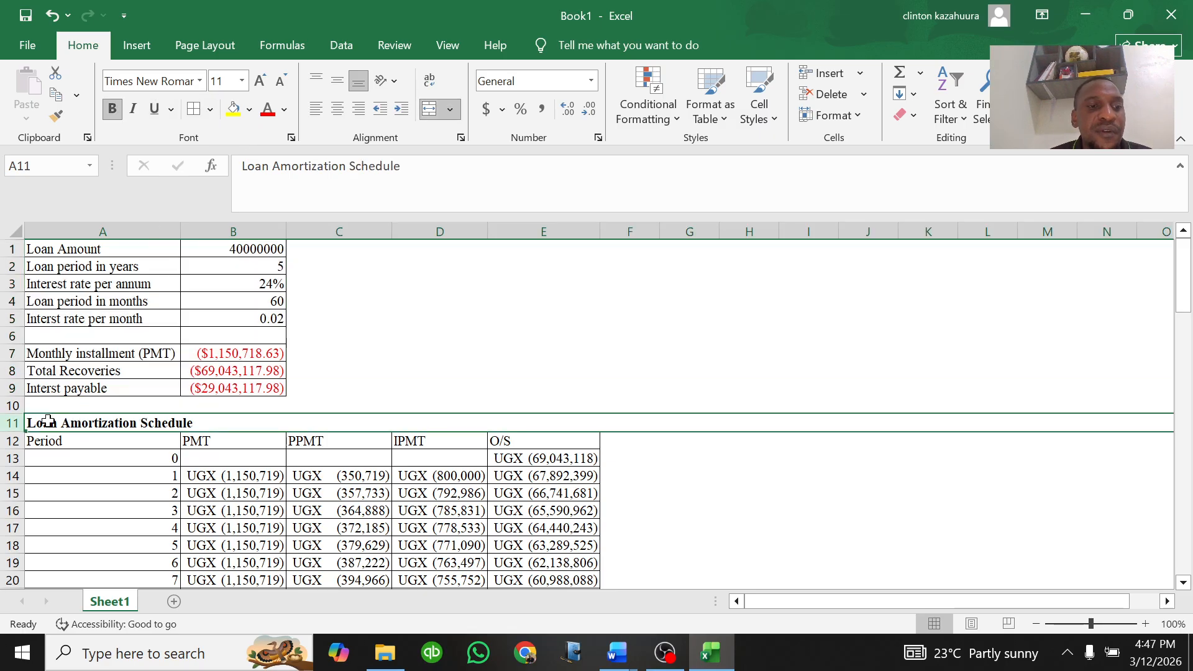
left_click(173, 109)
left_click(198, 152)
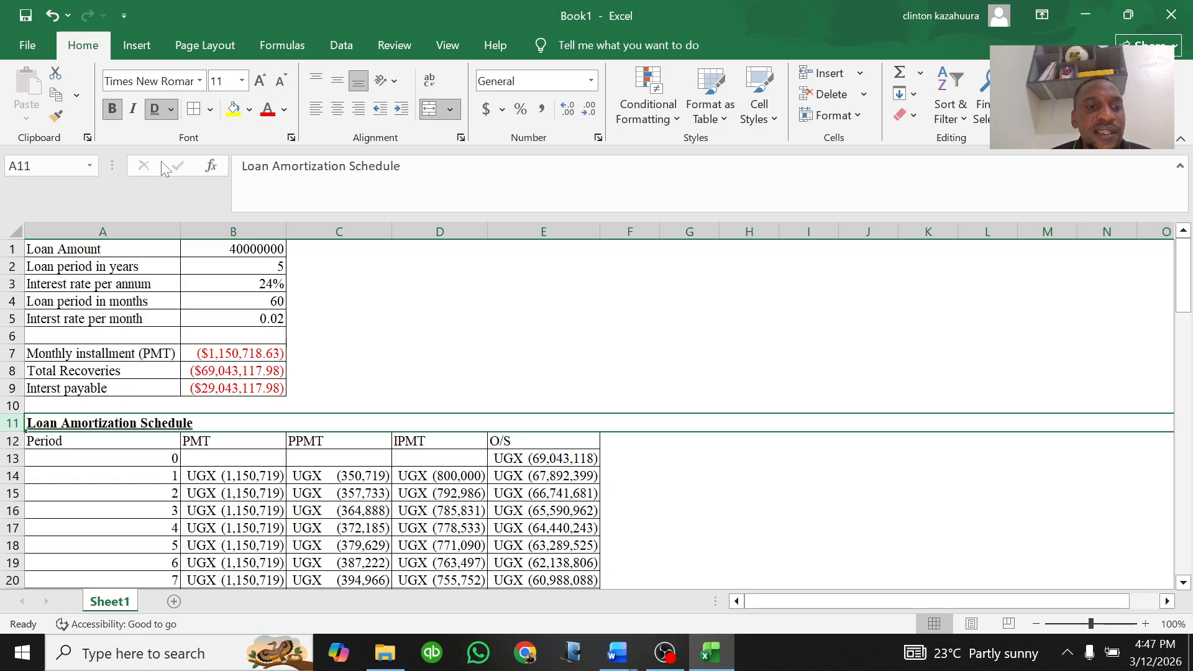
left_click(323, 314)
Step: Insert a new row above the loan details and enter the heading LOAN AMORTIZATION INFORMATION in A1
left_click(13, 248)
right_click(12, 249)
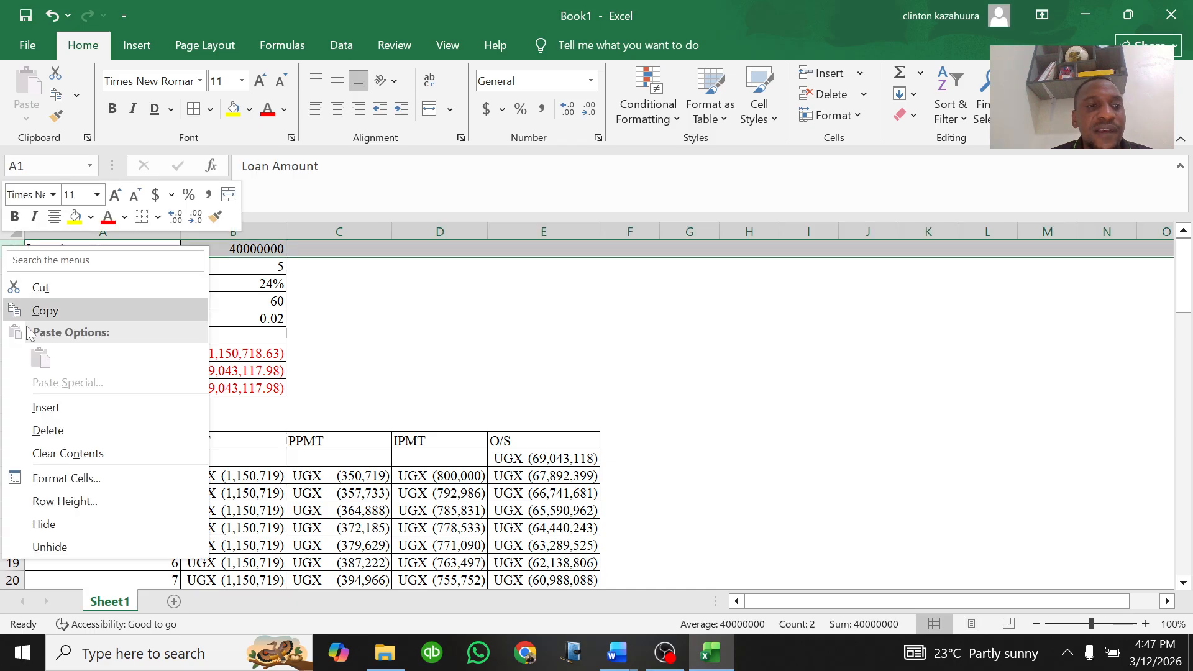
left_click(46, 407)
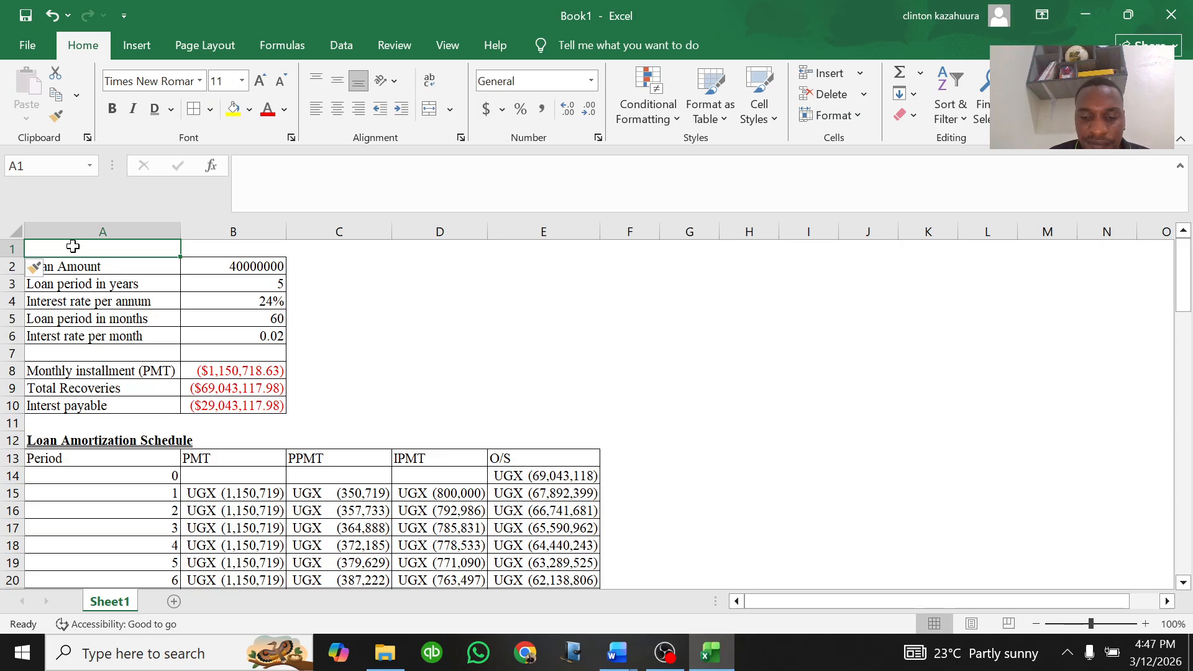
type("LOAN AMORTIZATION")
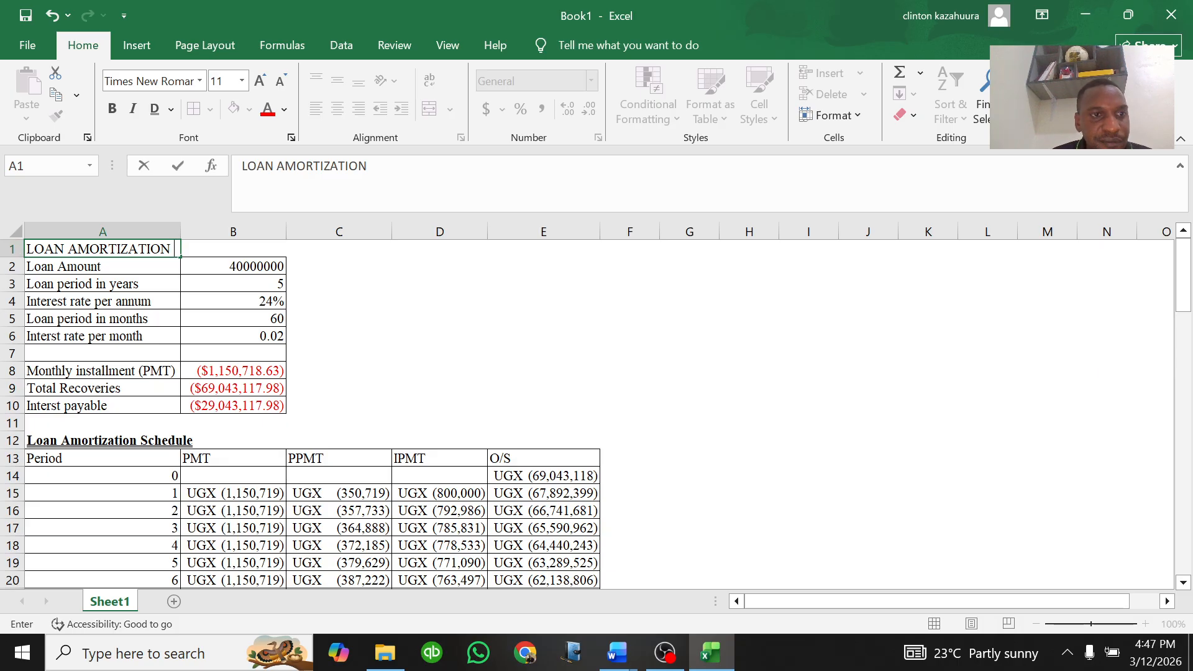
type("INFORMATION")
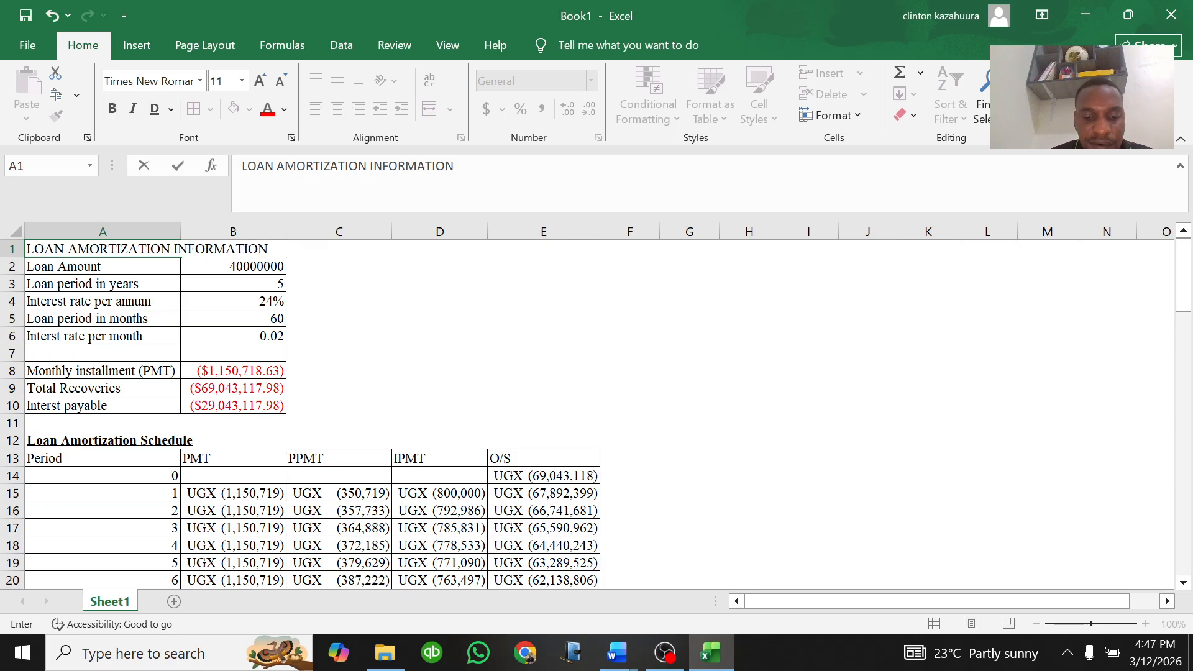
Step: Make the row 1 heading bold and underlined
left_click(11, 248)
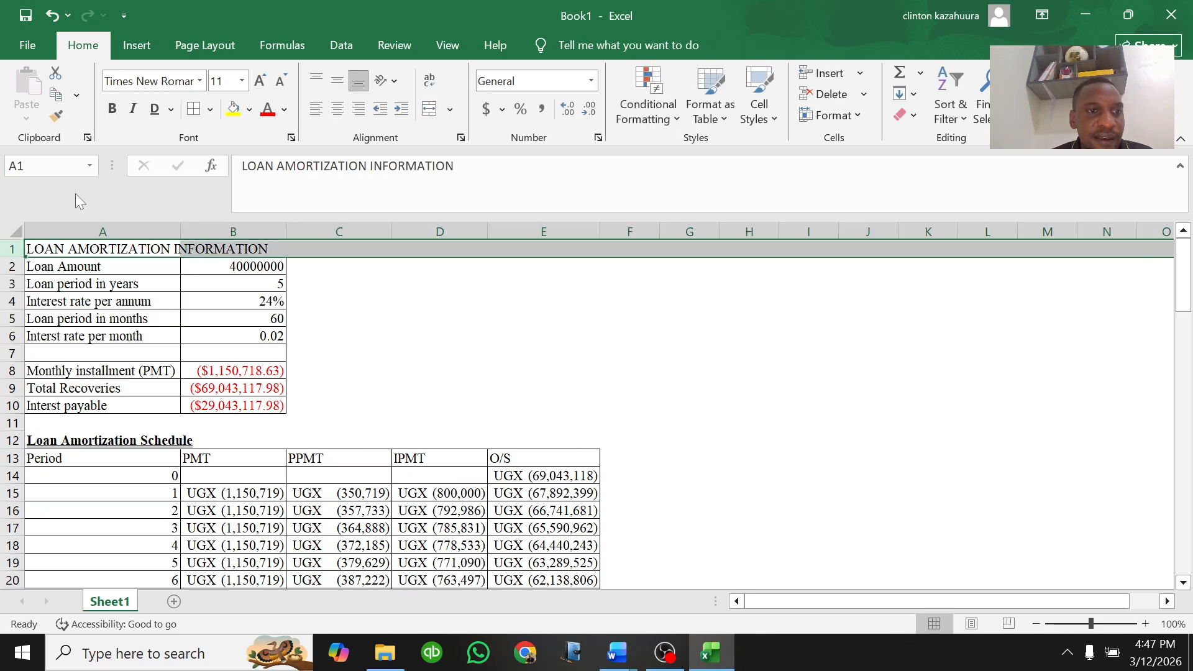
left_click(119, 109)
left_click(148, 111)
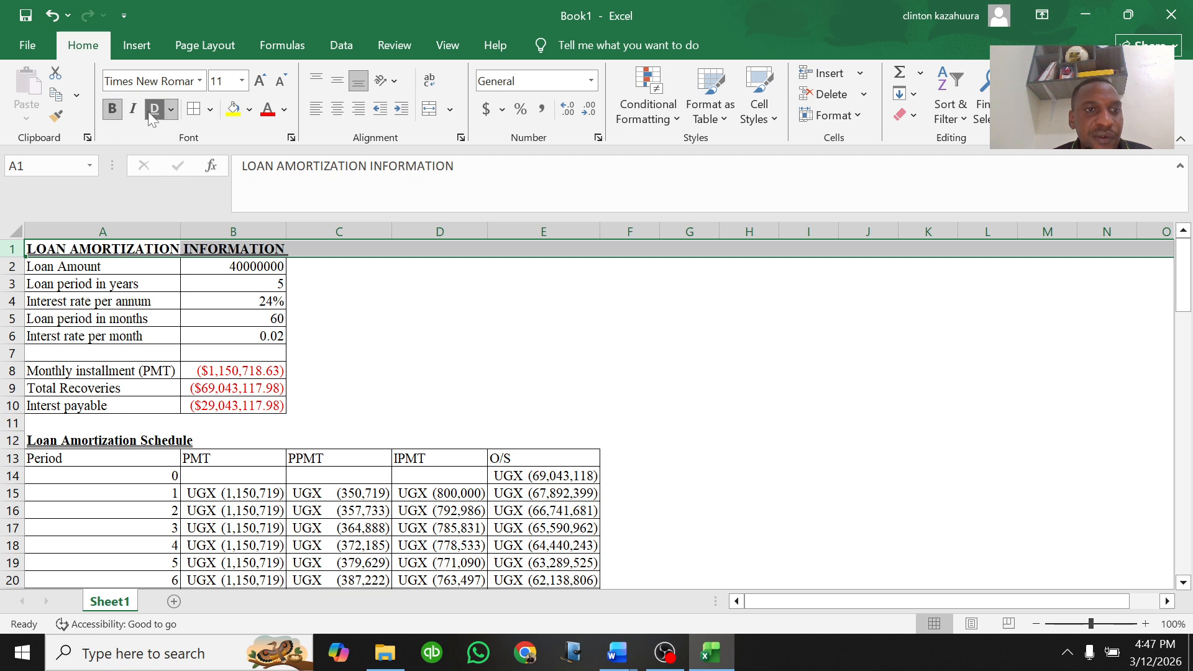
left_click(348, 423)
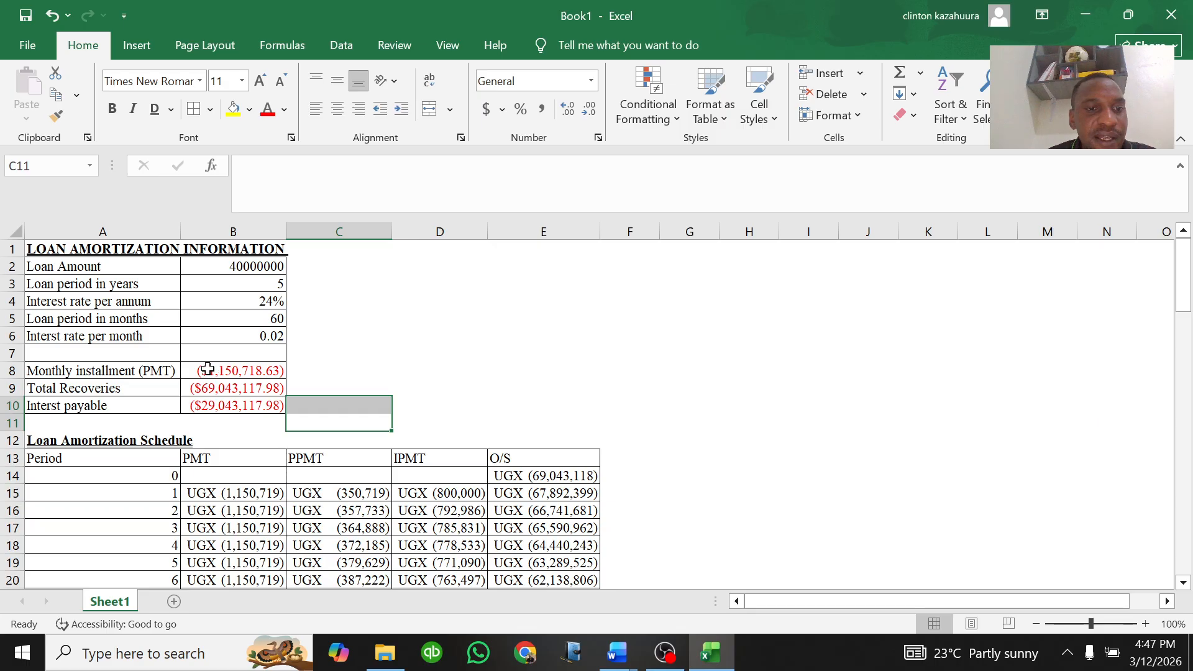
Step: Apply comma style to the loan amount in B2
left_click_drag(224, 369, 242, 389)
left_click(264, 266)
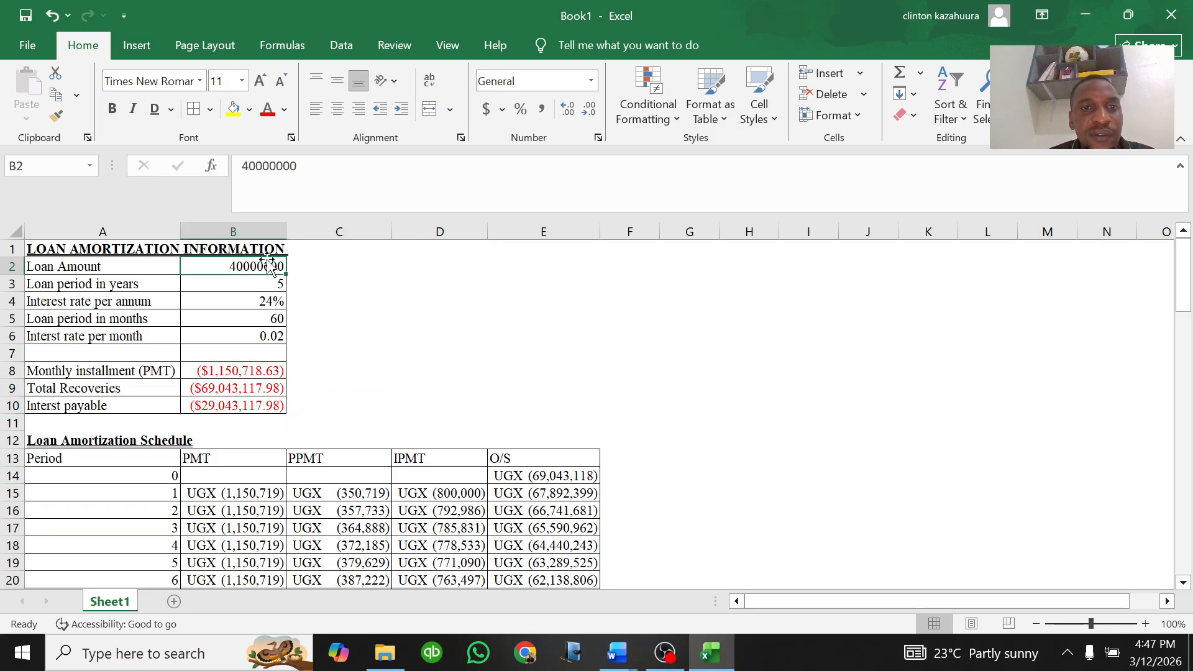
left_click(541, 110)
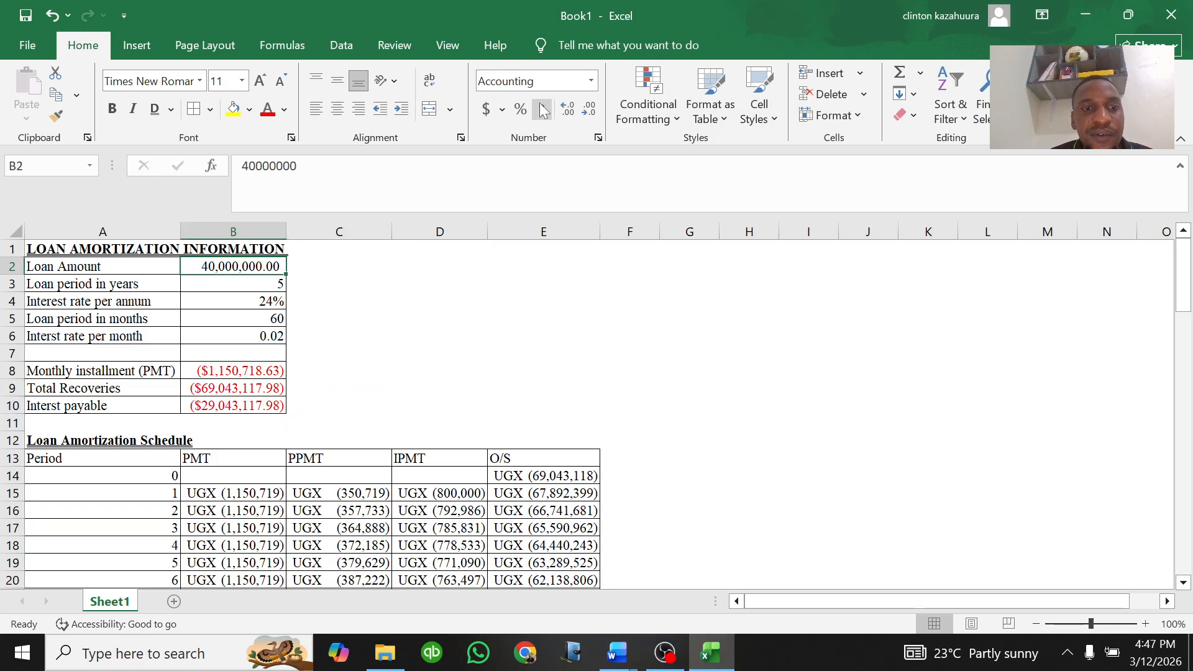
Step: Reduce the loan amount in B2 to show no decimal places
left_click(589, 110)
left_click(589, 110)
Step: Format the PMT, total recoveries and interest payable cells B8:B10 as Accounting with 0 decimals and the UGX symbol
left_click_drag(241, 371, 266, 405)
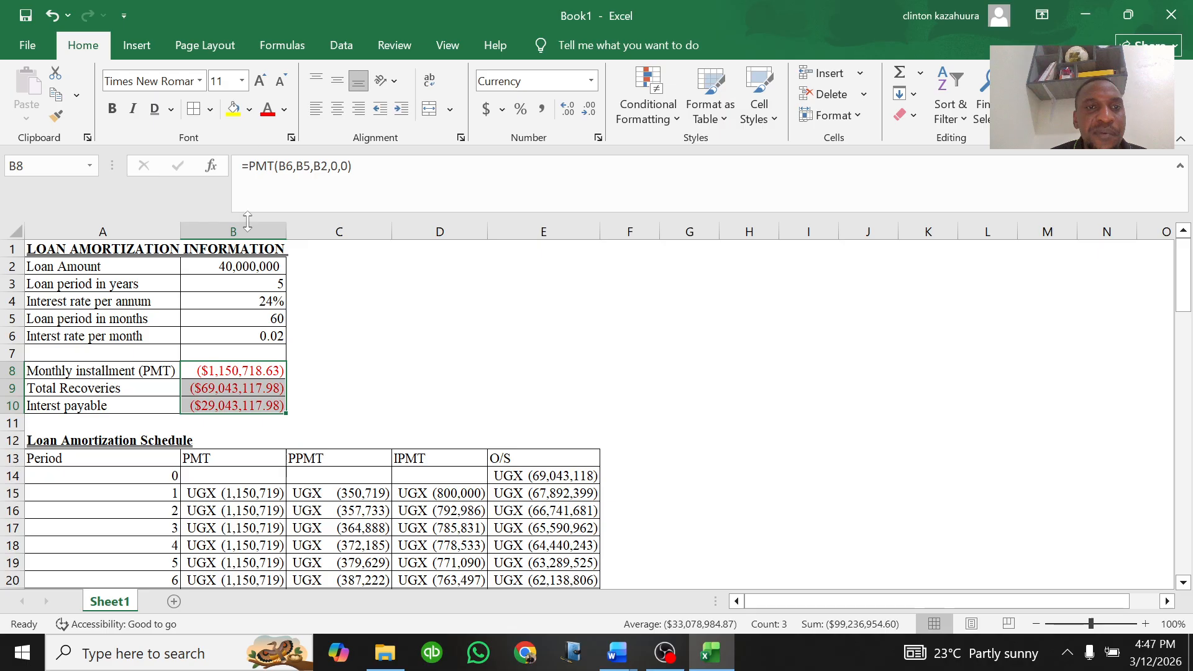
left_click(250, 110)
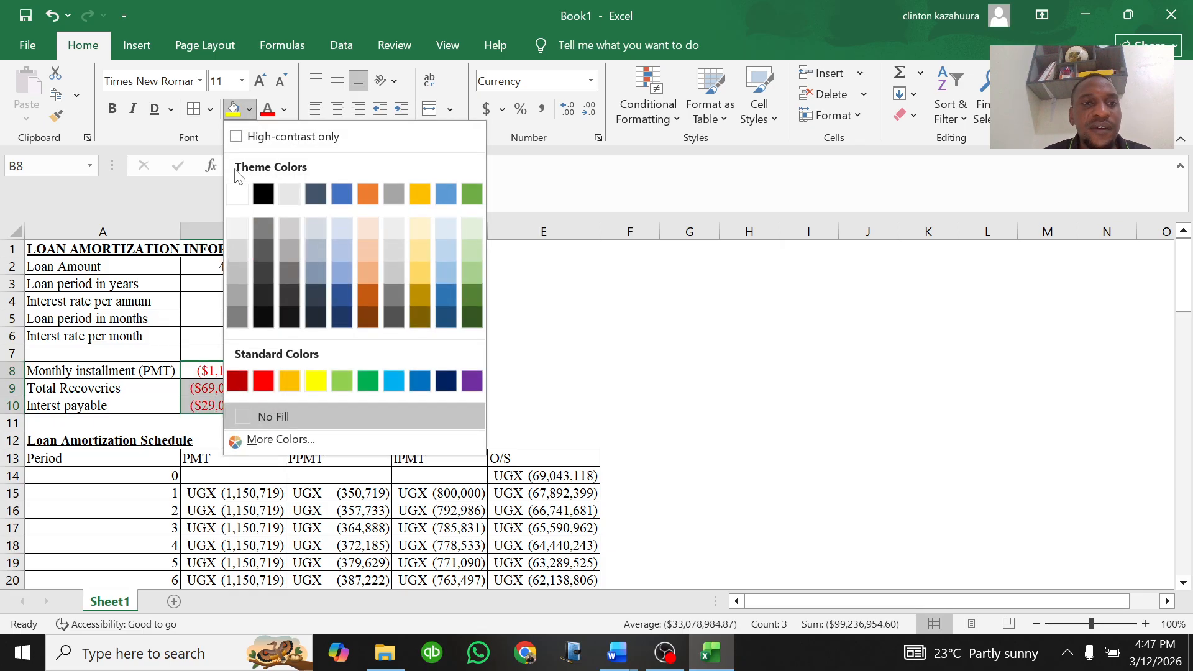
left_click(210, 377)
right_click(209, 377)
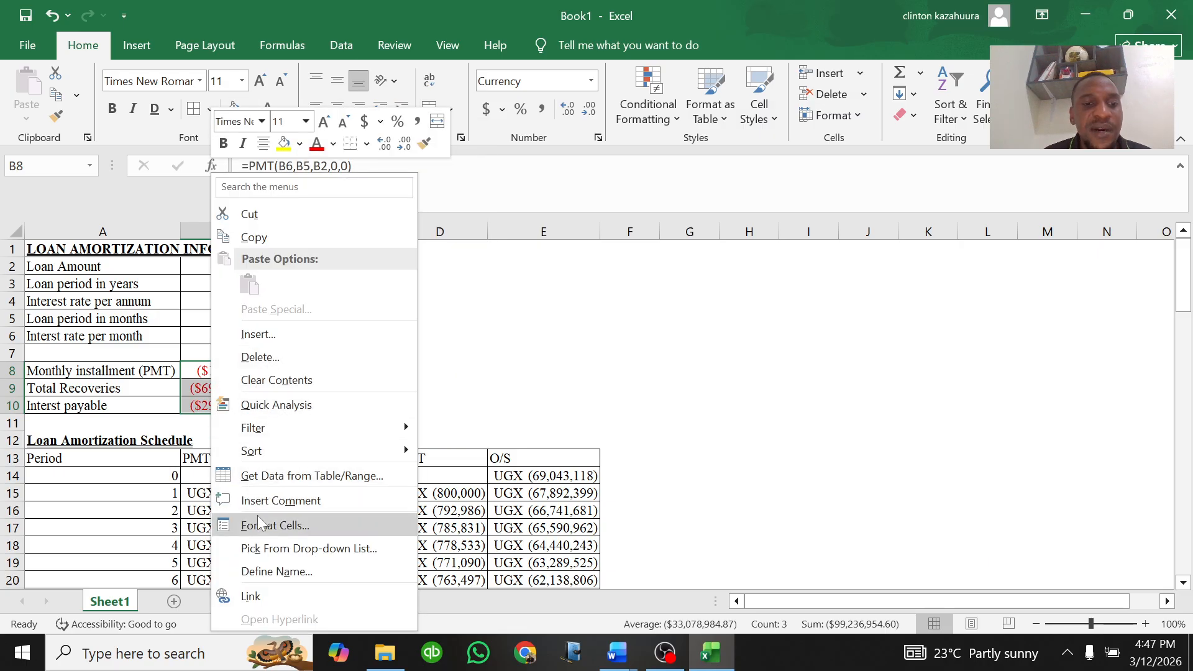
left_click(277, 525)
left_click(291, 287)
left_click(291, 286)
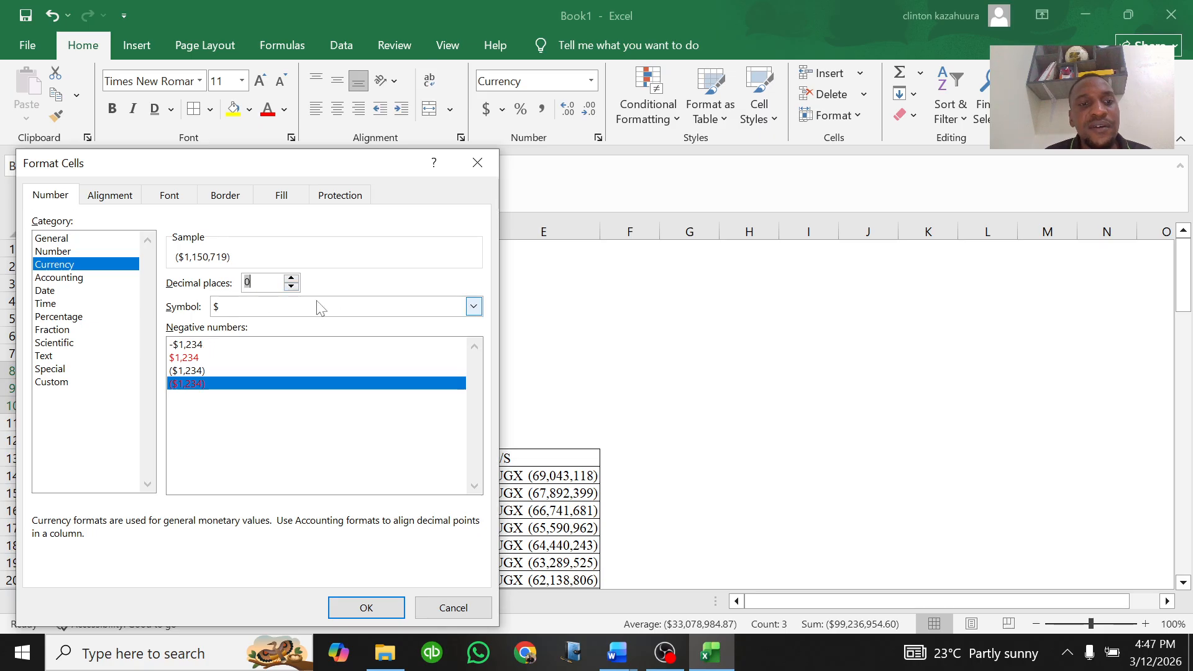
left_click(63, 278)
left_click(473, 306)
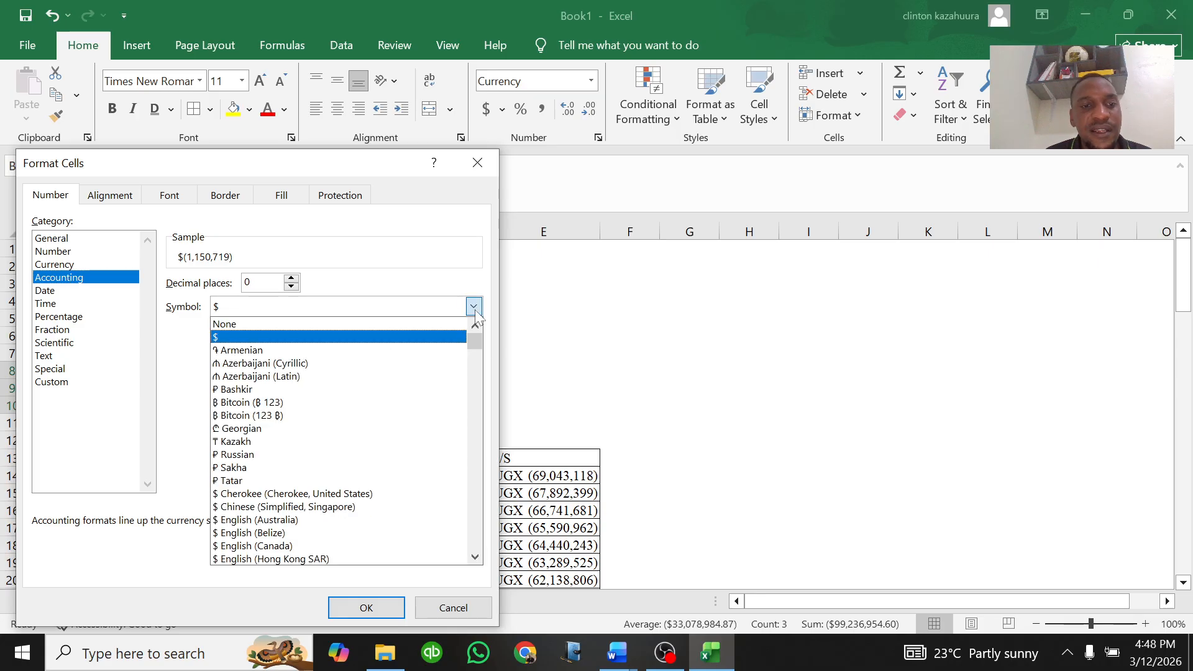
type("ugx")
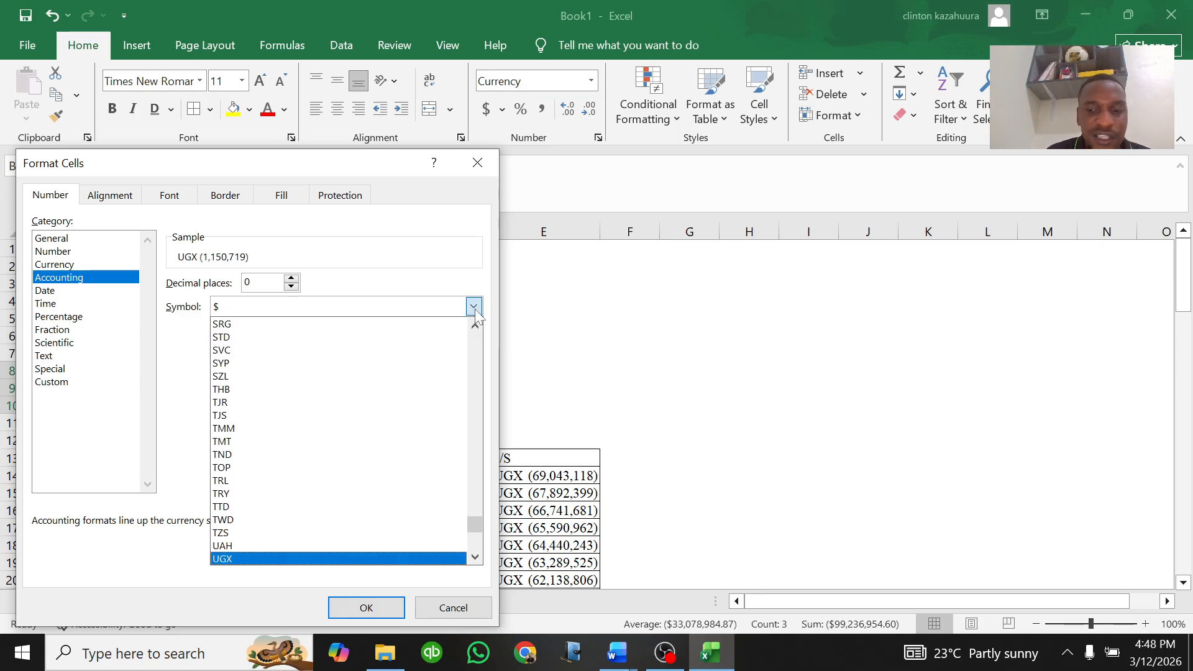
left_click(476, 310)
left_click(365, 607)
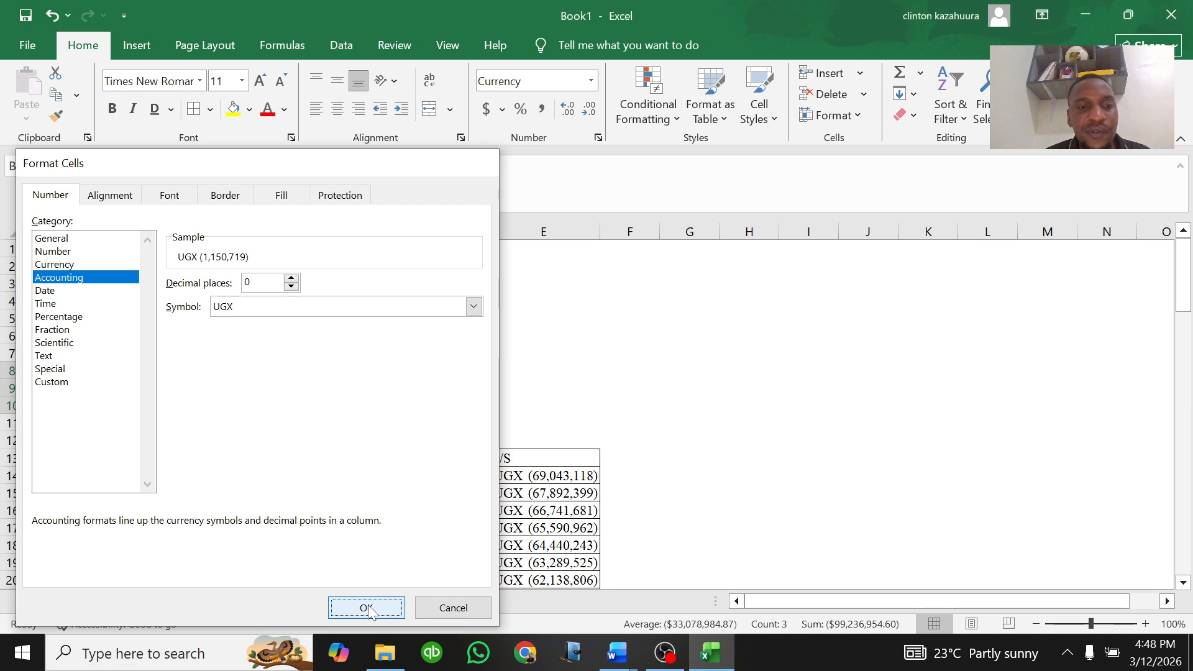
left_click(409, 376)
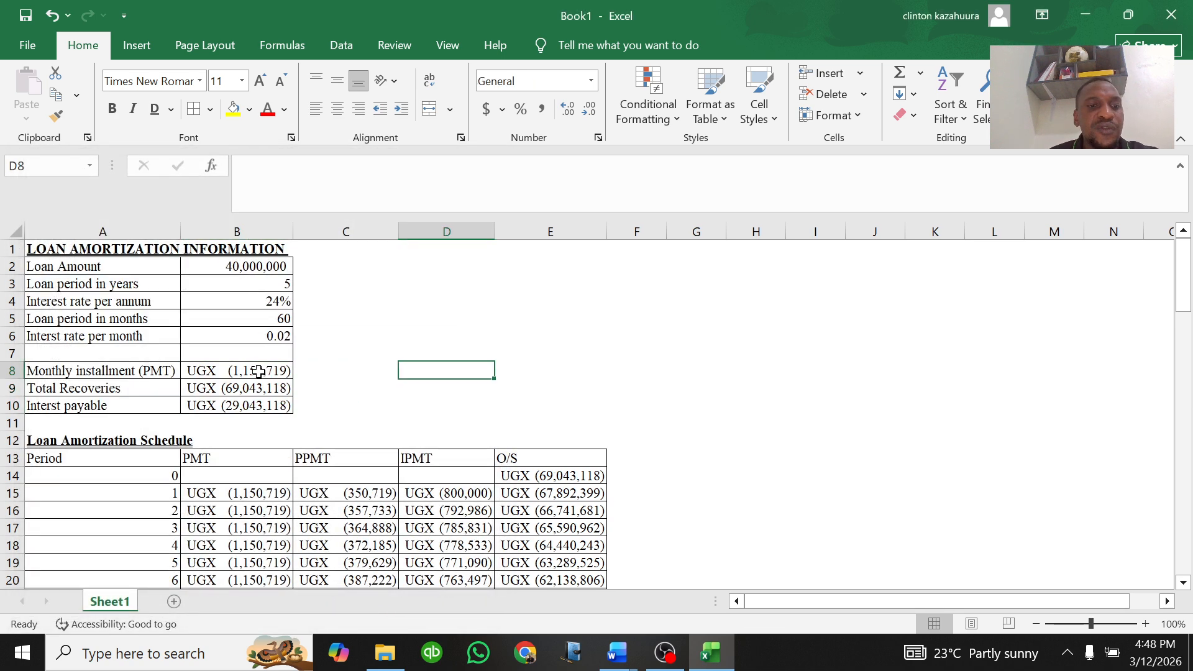
Step: Make the schedule header row 13 bold
left_click(11, 457)
left_click(113, 109)
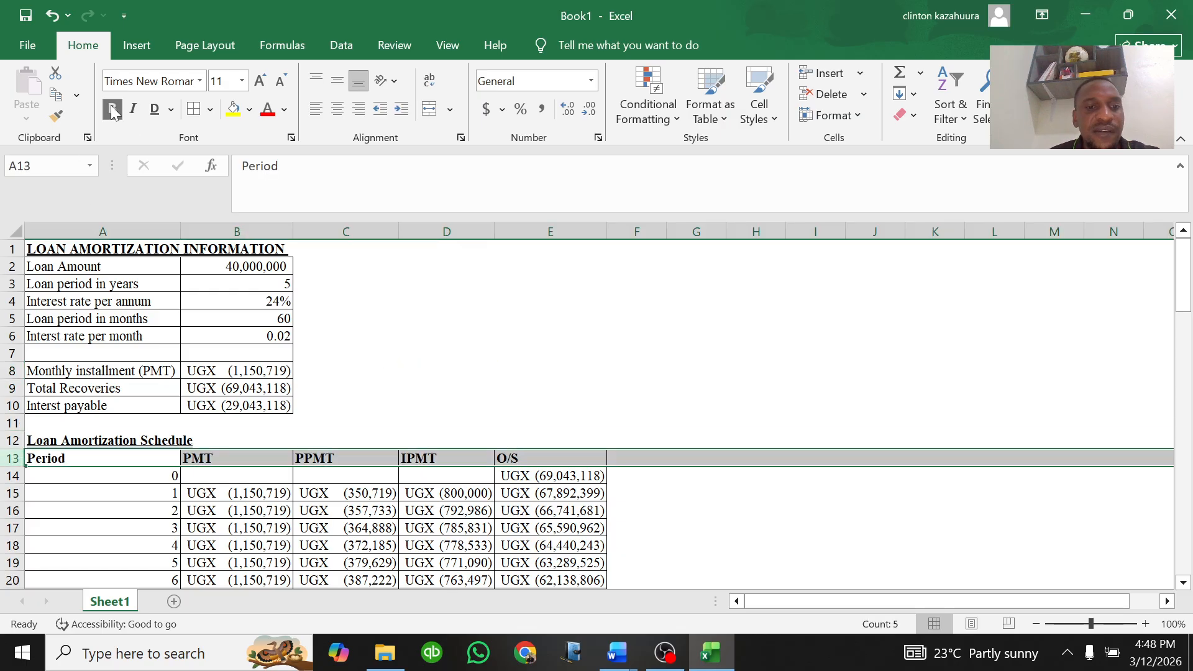
left_click(683, 534)
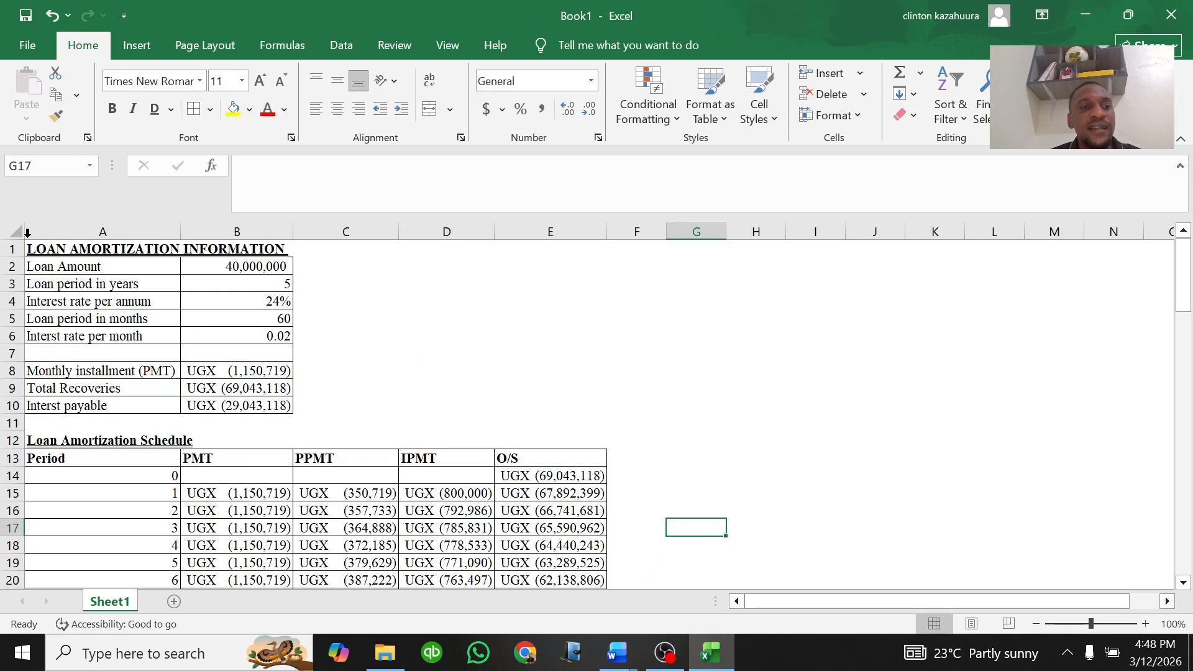
Step: Select the whole loan sheet and scroll through the amortization schedule to review it
mouse_move(40, 247)
left_mouse_down()
mouse_move(261, 267)
mouse_move(559, 420)
mouse_move(586, 619)
mouse_move(591, 501)
mouse_move(592, 525)
left_mouse_up()
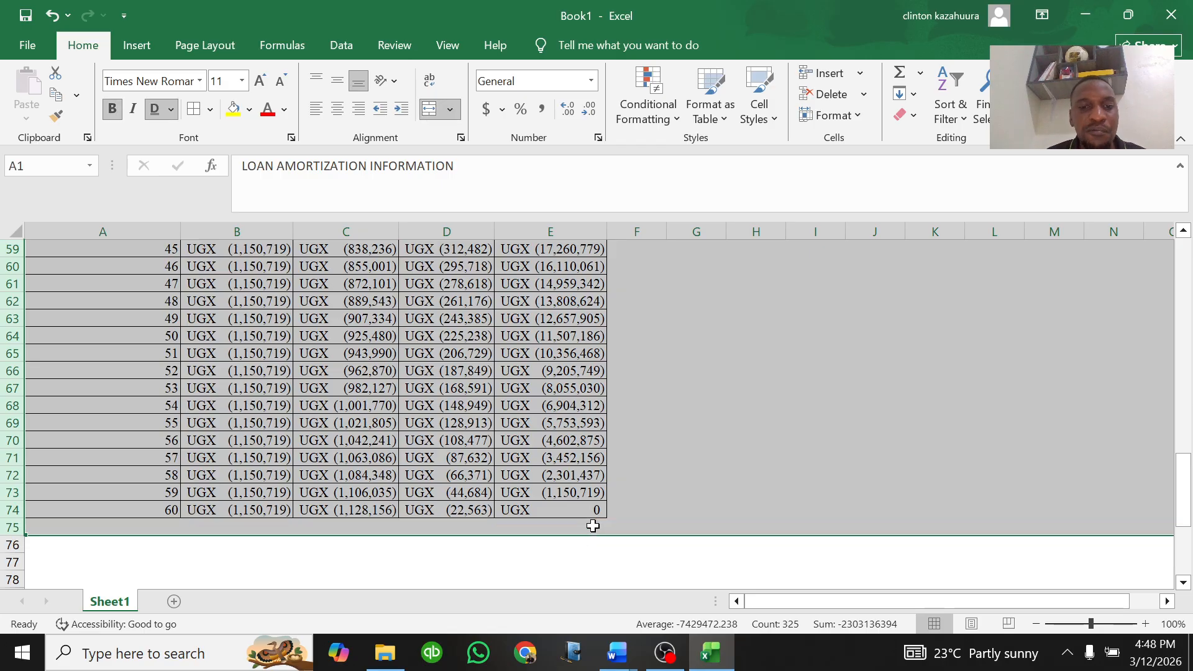
scroll(522, 457, "up", 5)
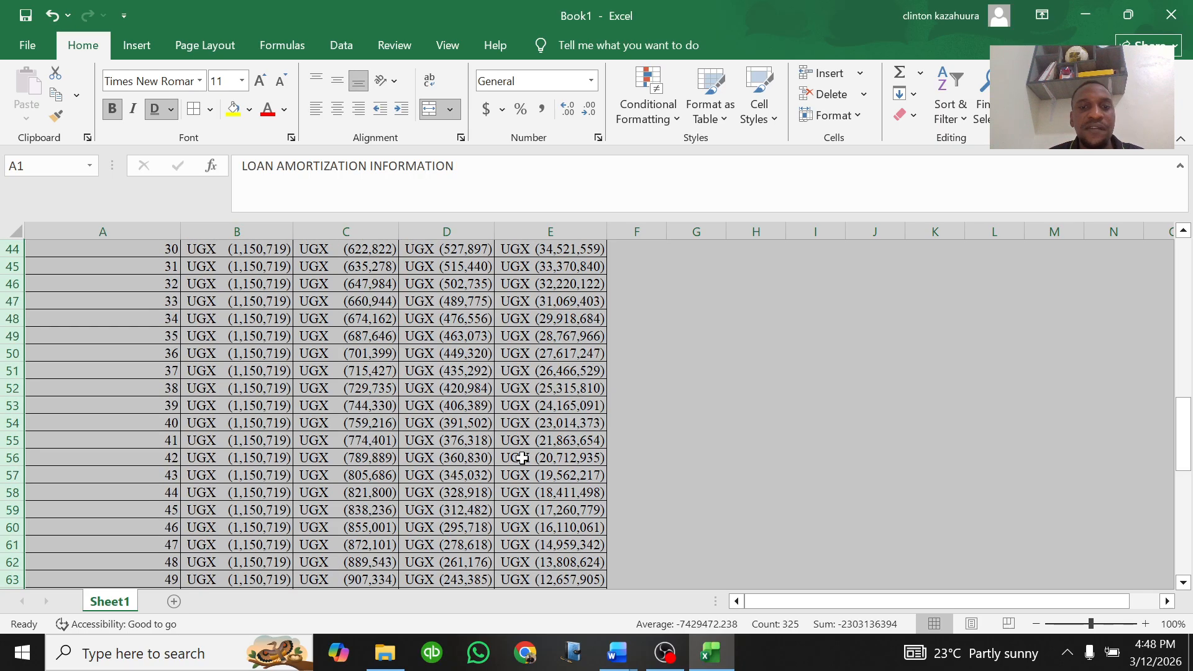
scroll(522, 454, "up", 14)
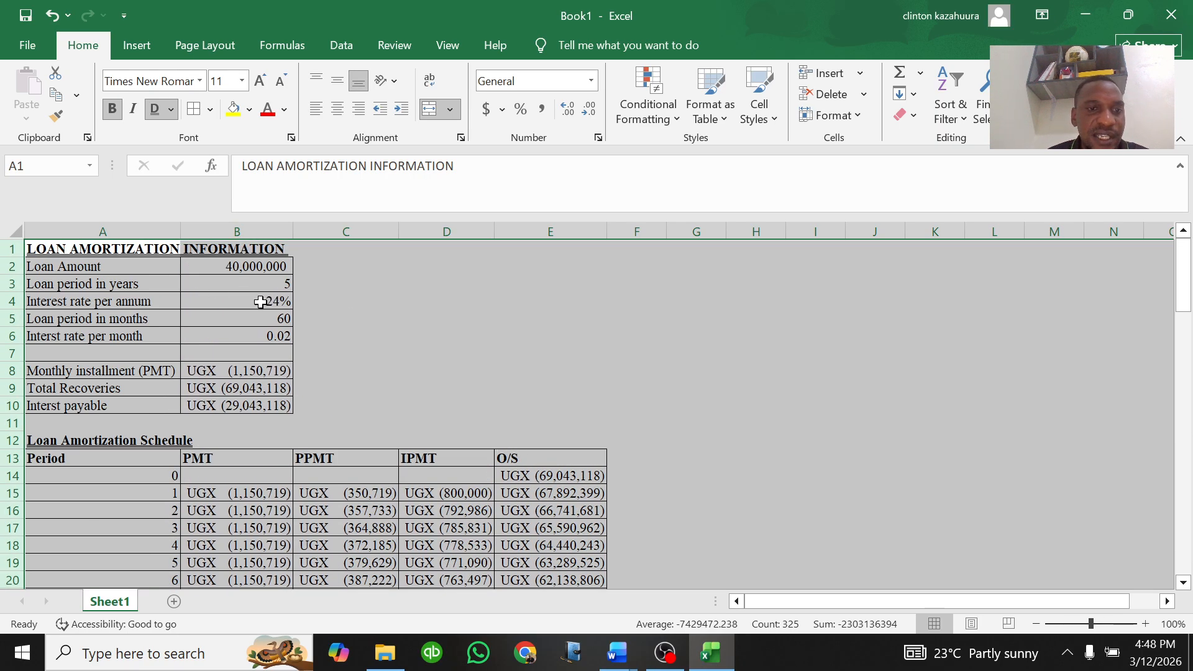
left_click(174, 248)
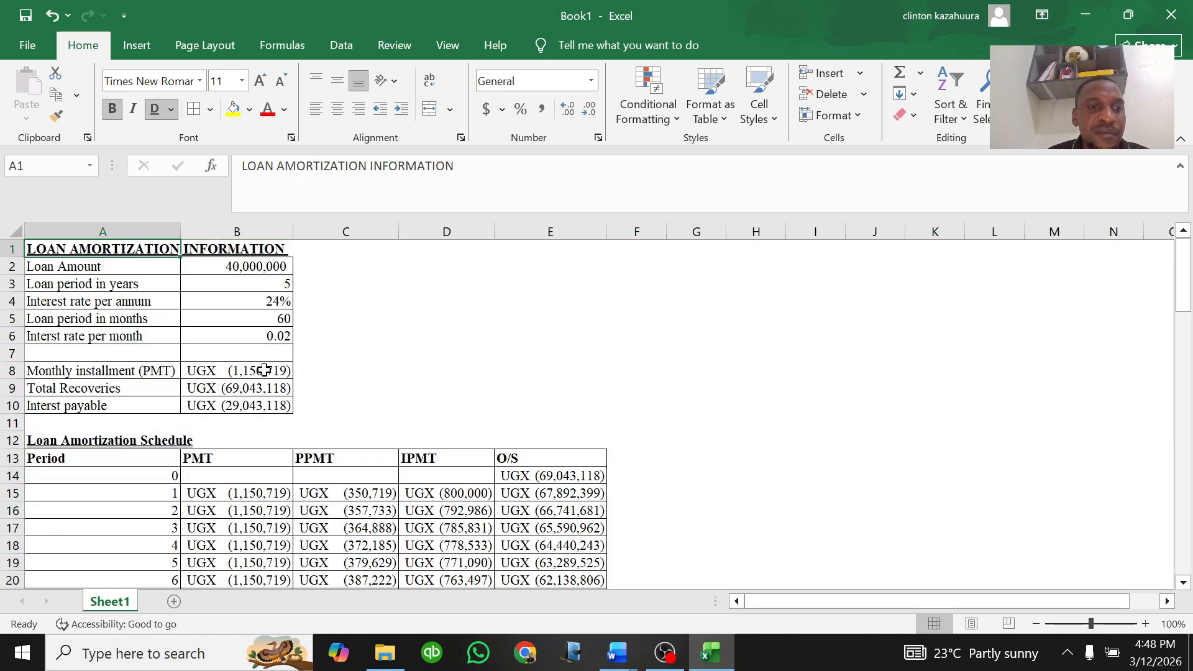
scroll(280, 385, "down", 18)
scroll(328, 479, "down", 4)
scroll(327, 479, "up", 9)
scroll(327, 478, "up", 13)
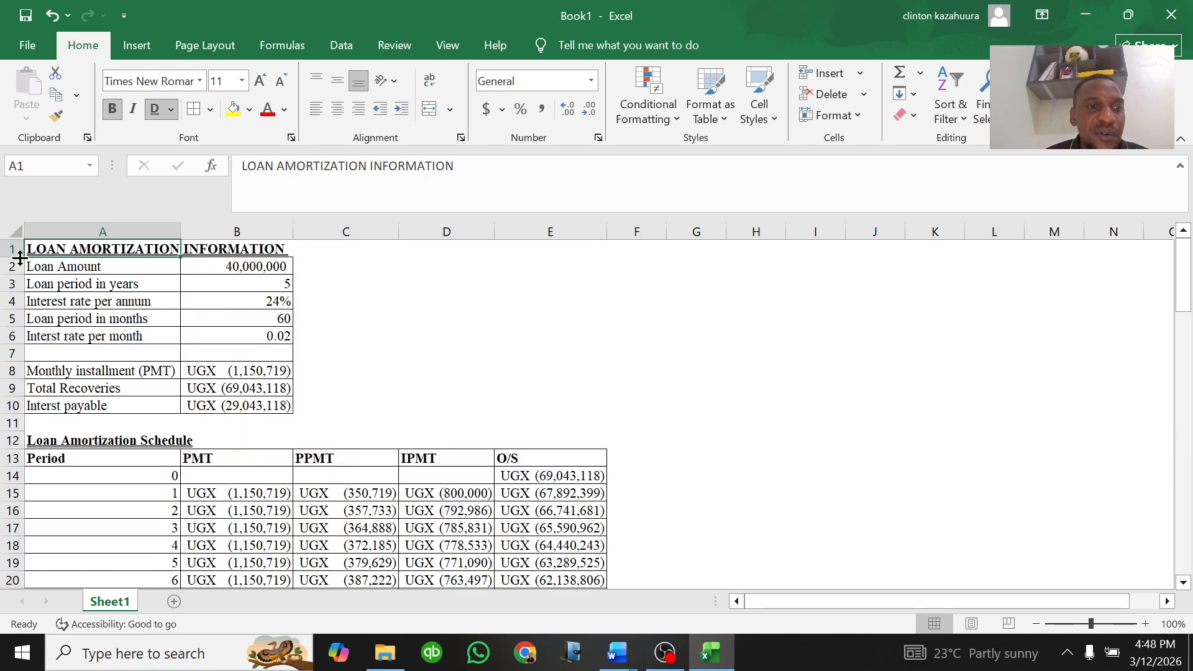
Step: Switch to the Word document and enter a contact phone number and e-mail address on a new line below the totals
mouse_move(623, 649)
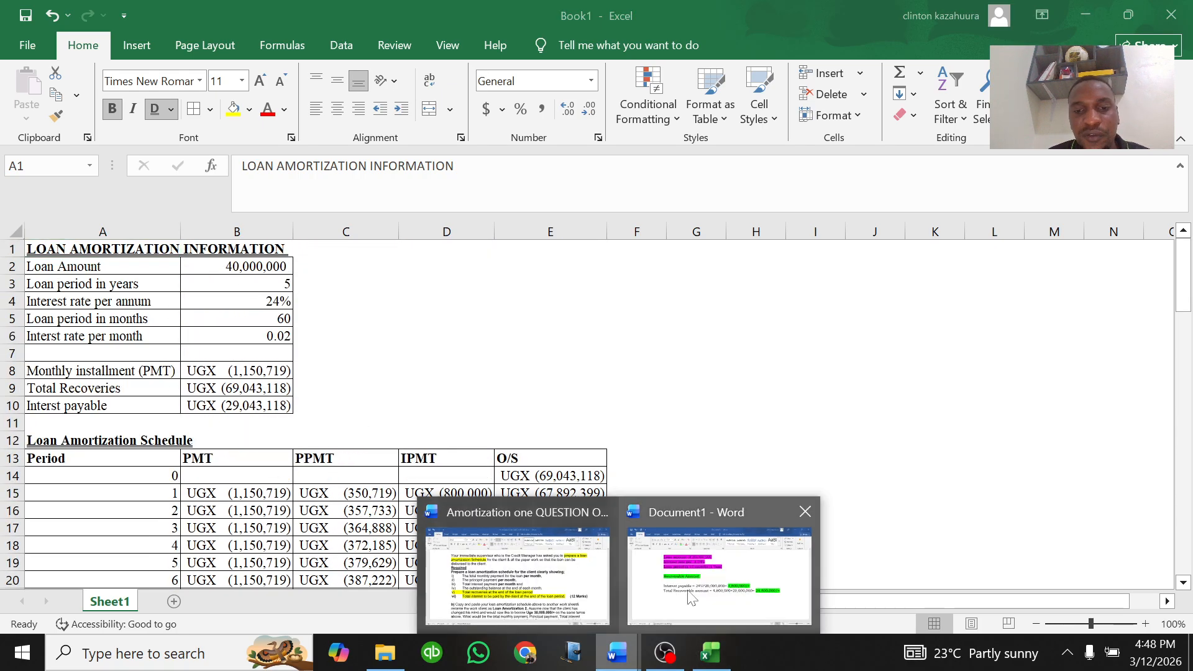
left_click(682, 581)
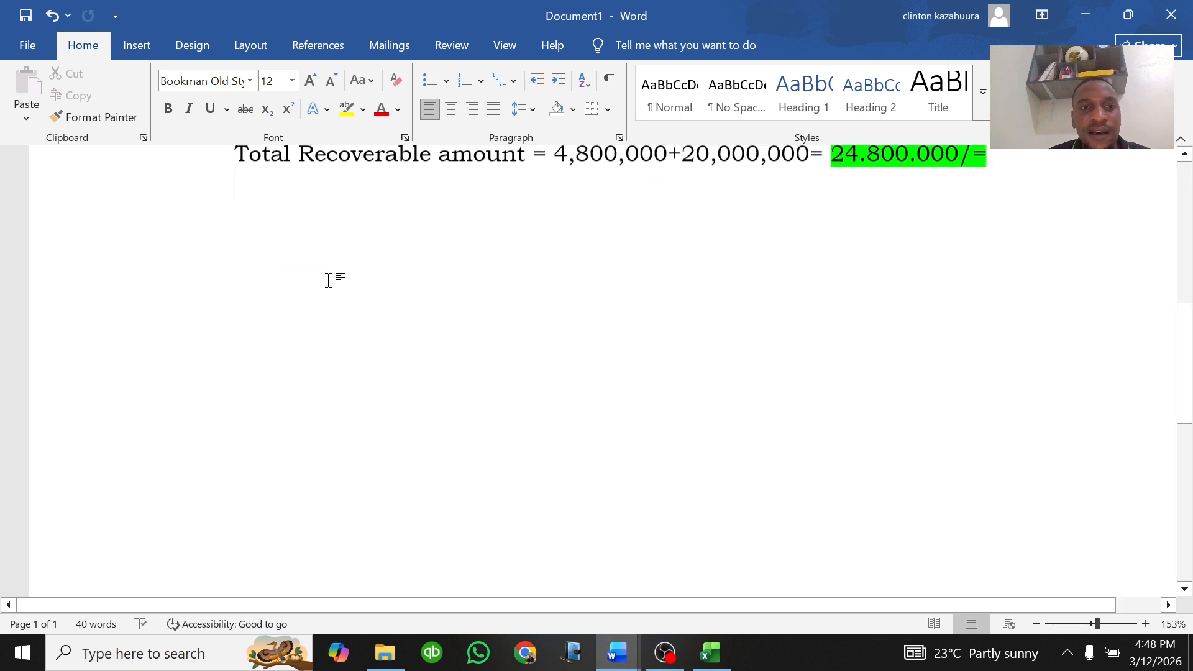
key("Return")
key("Return")
key("Return")
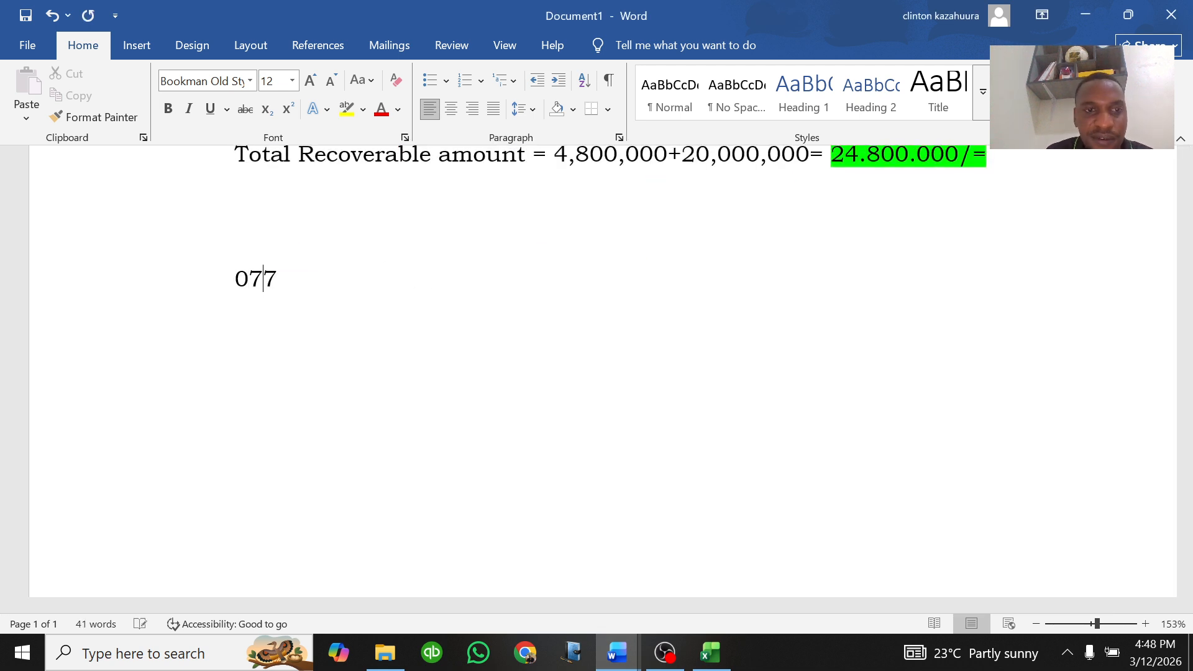
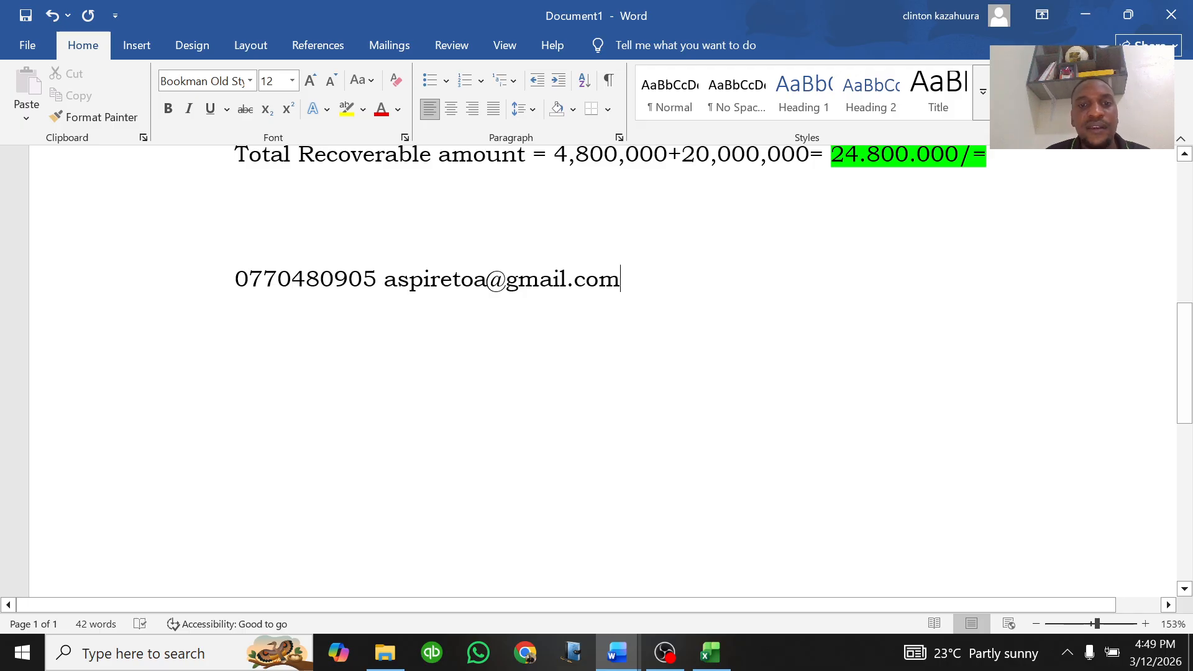
scroll(646, 461, "down", 3)
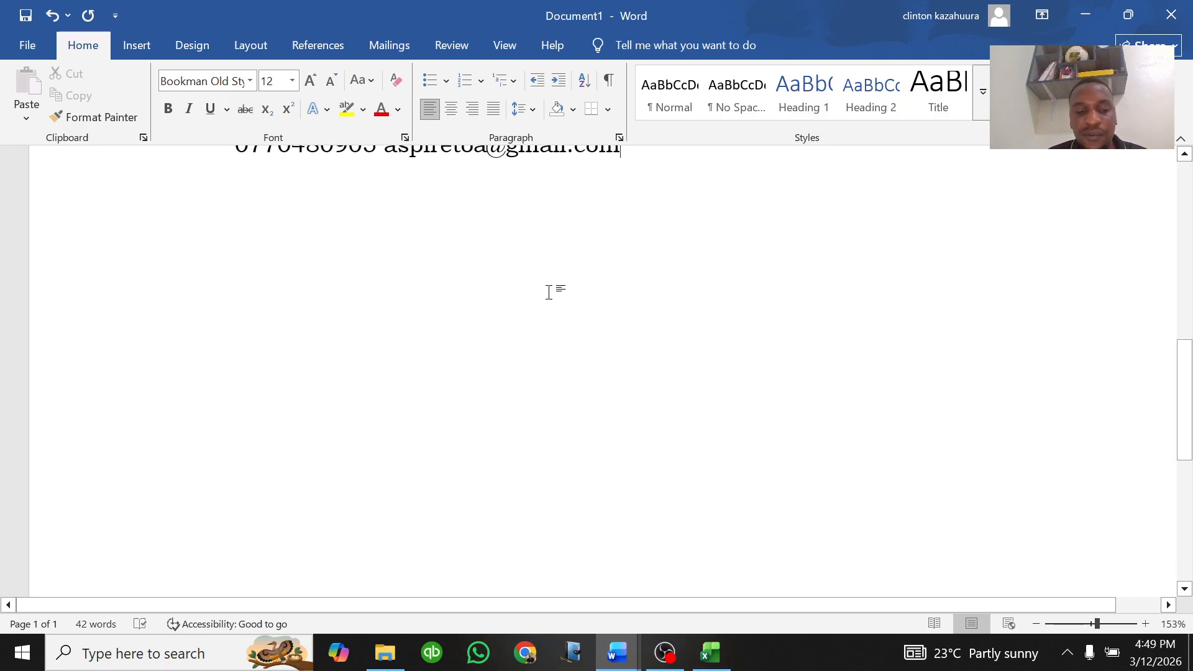
scroll(559, 264, "up", 3)
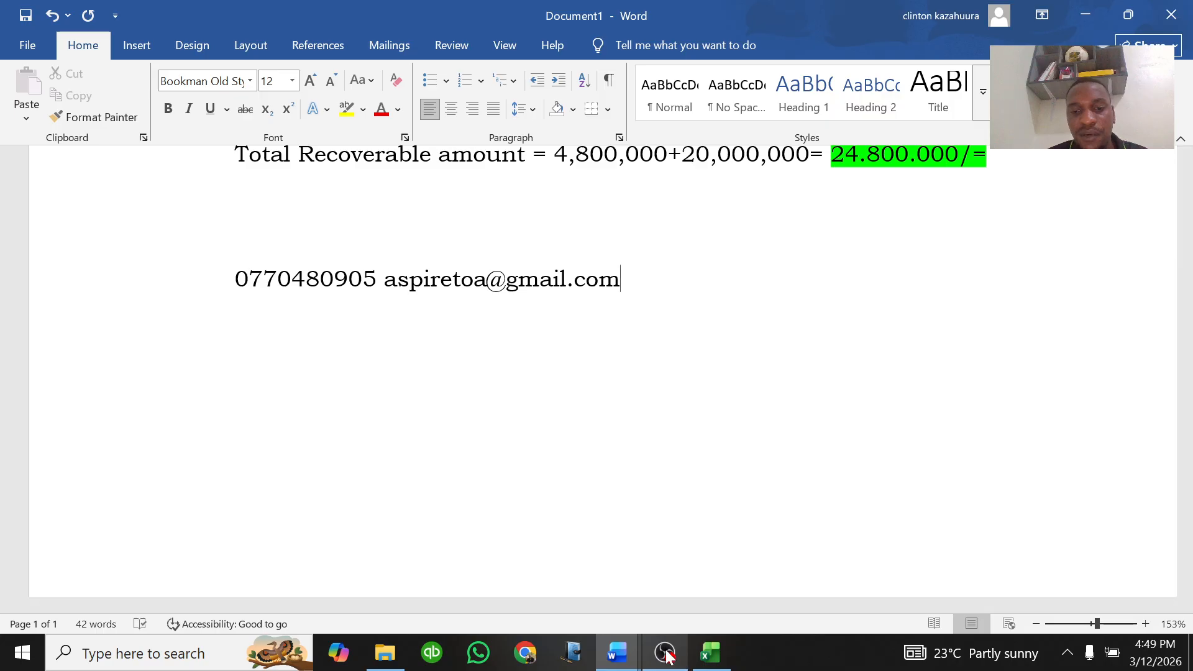
scroll(469, 383, "up", 10)
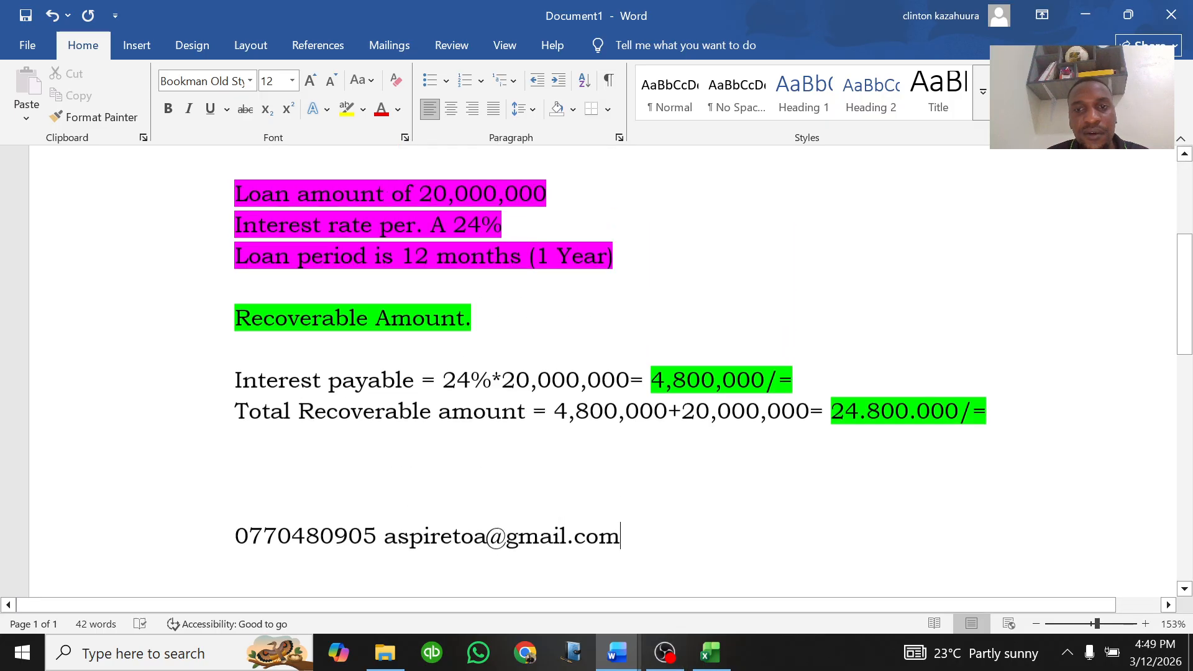
scroll(679, 532, "down", 7)
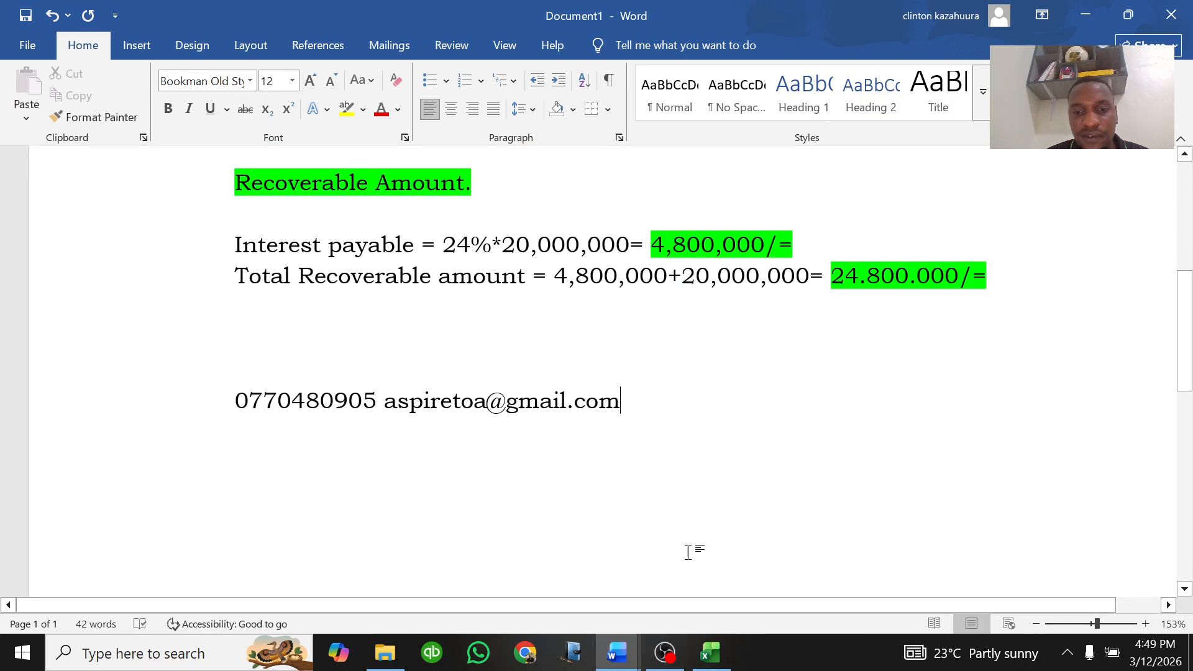